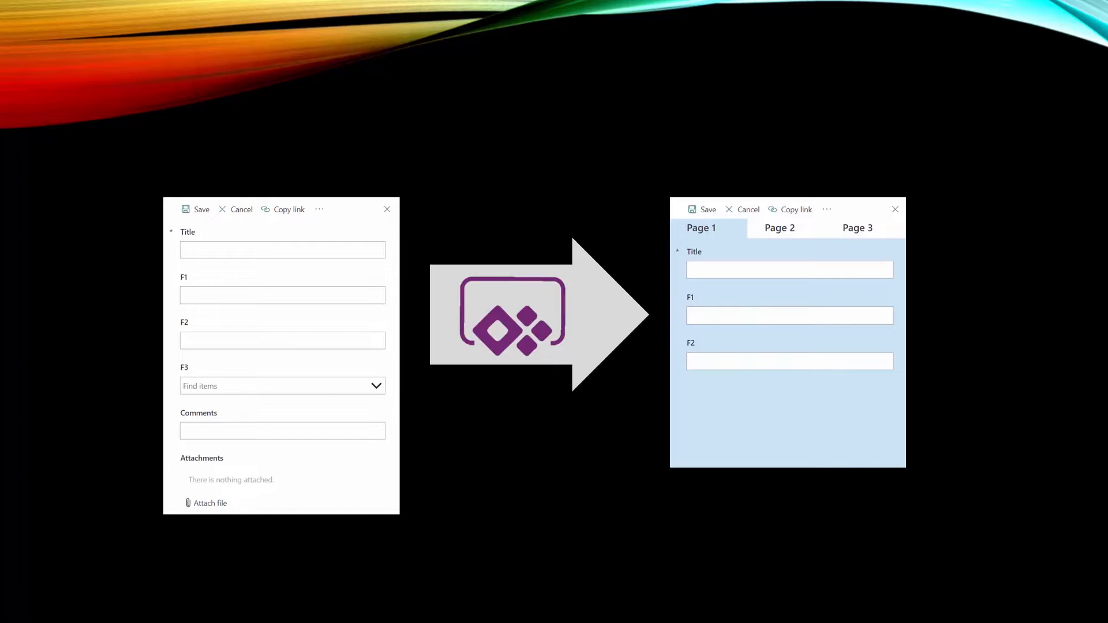
{"action": "key", "text": "Right"}
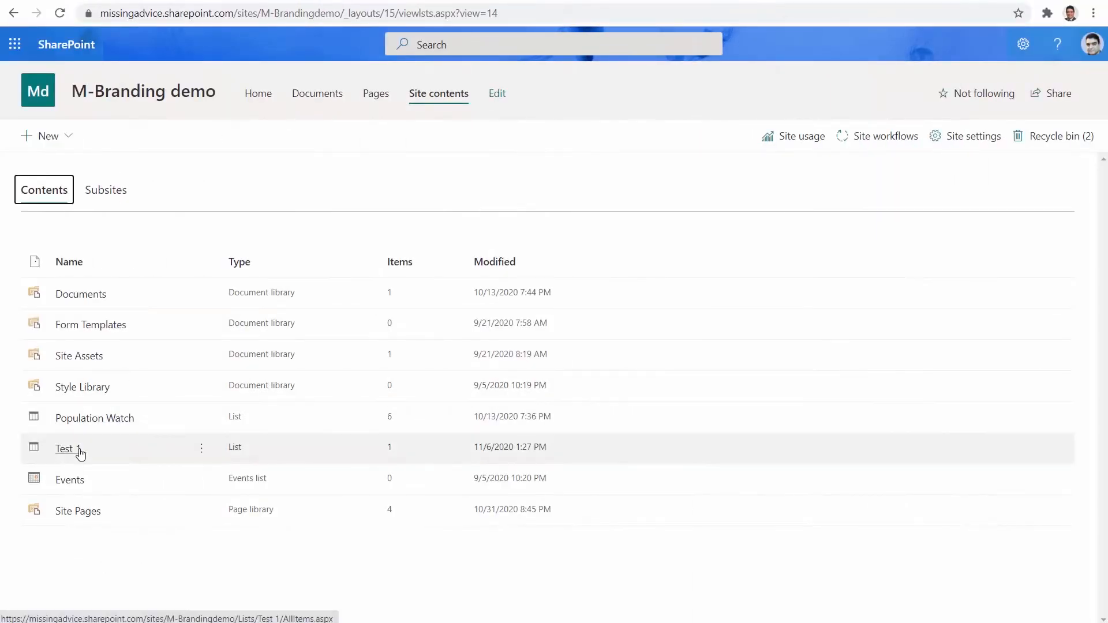
- Open the Test 1 list from the site contents and view its new-item form
{"action": "left_click", "coordinate": [65, 456]}
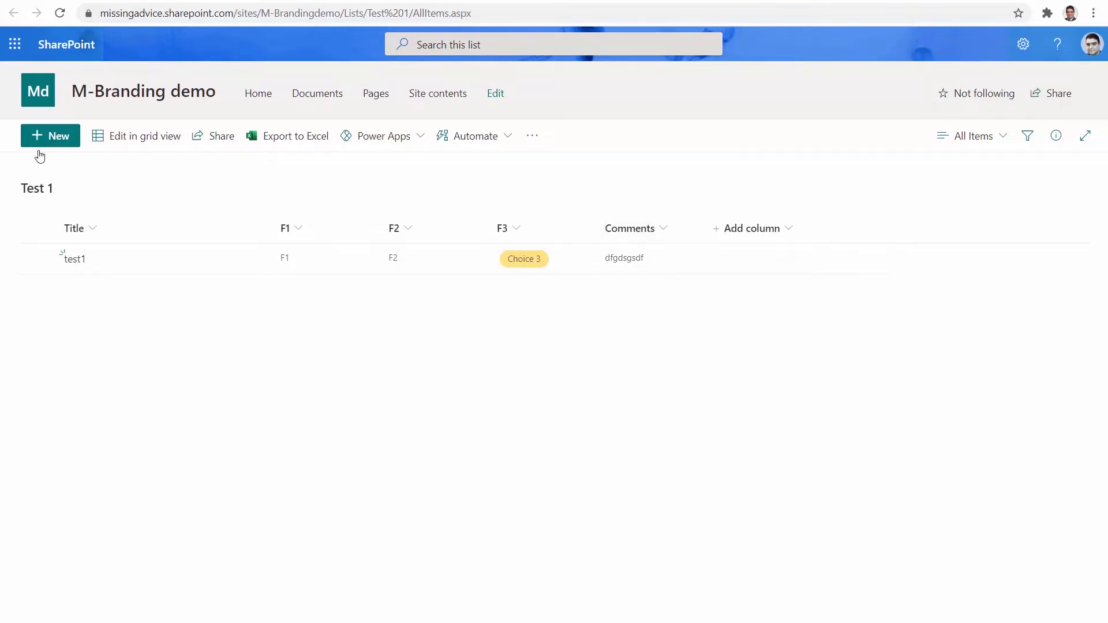
{"action": "left_click", "coordinate": [55, 141]}
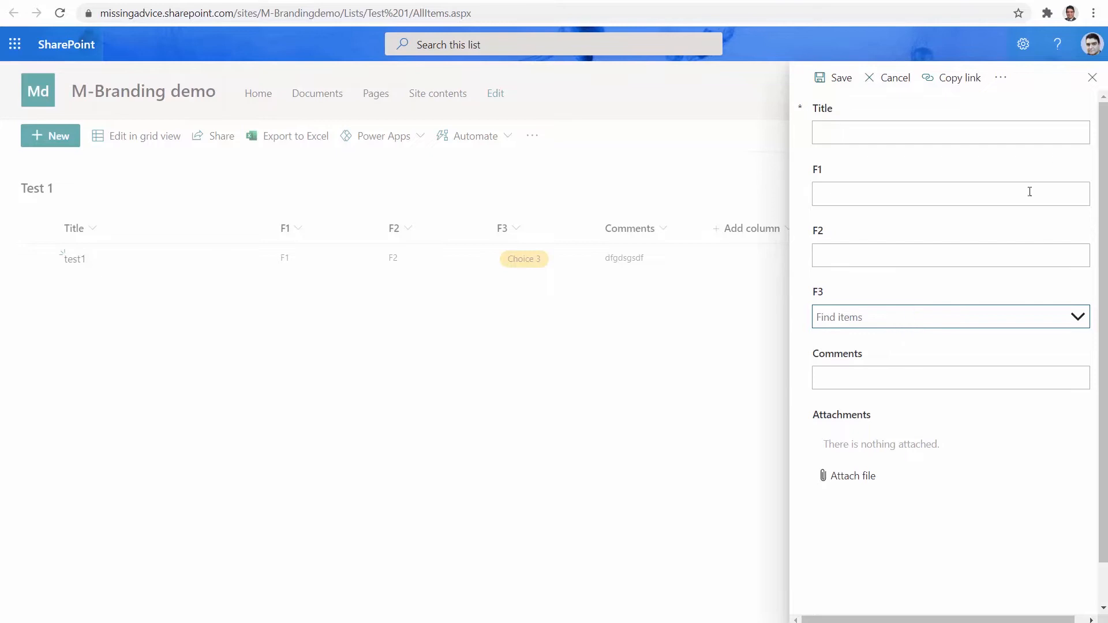
{"action": "left_click", "coordinate": [1091, 78]}
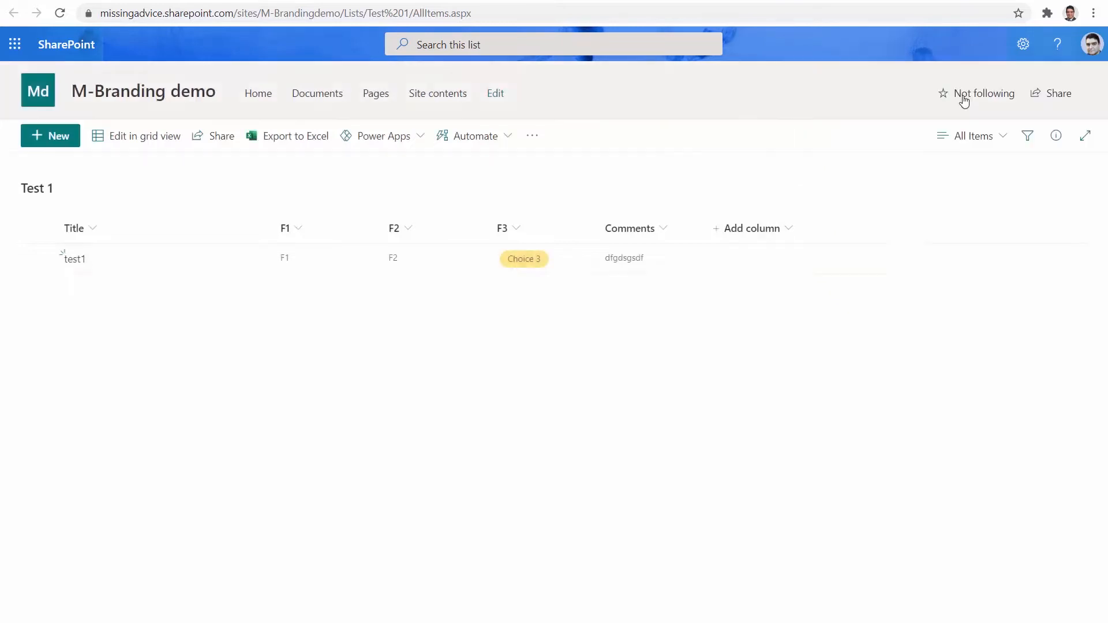
- Review the F3 column's settings, including its additional options, and leave without saving
{"action": "left_click", "coordinate": [517, 228]}
{"action": "mouse_move", "coordinate": [520, 374]}
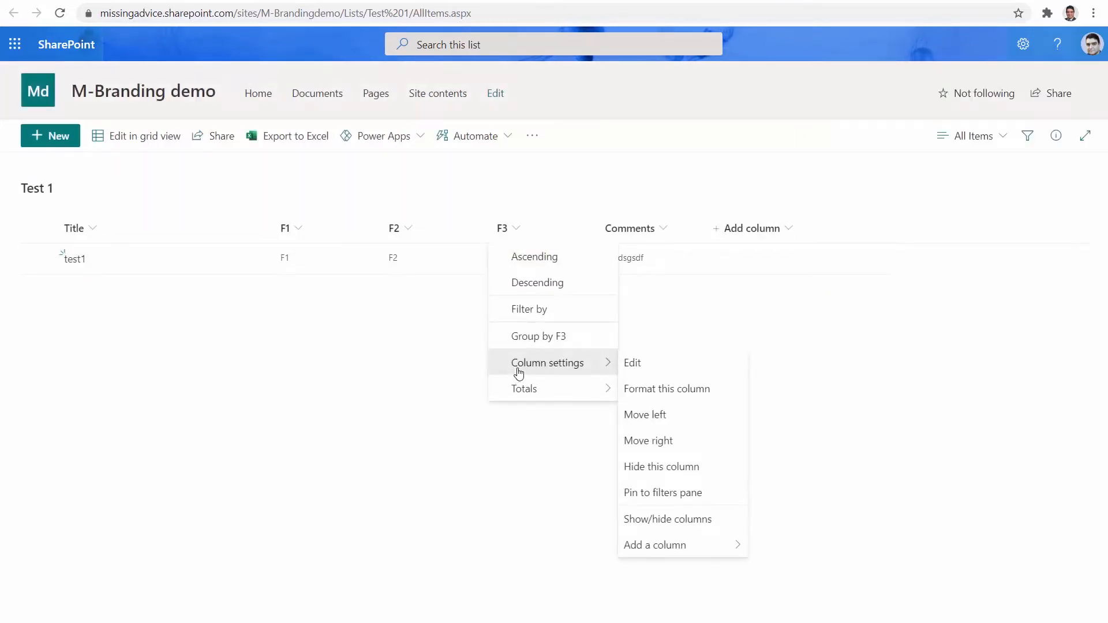
{"action": "left_click", "coordinate": [649, 373]}
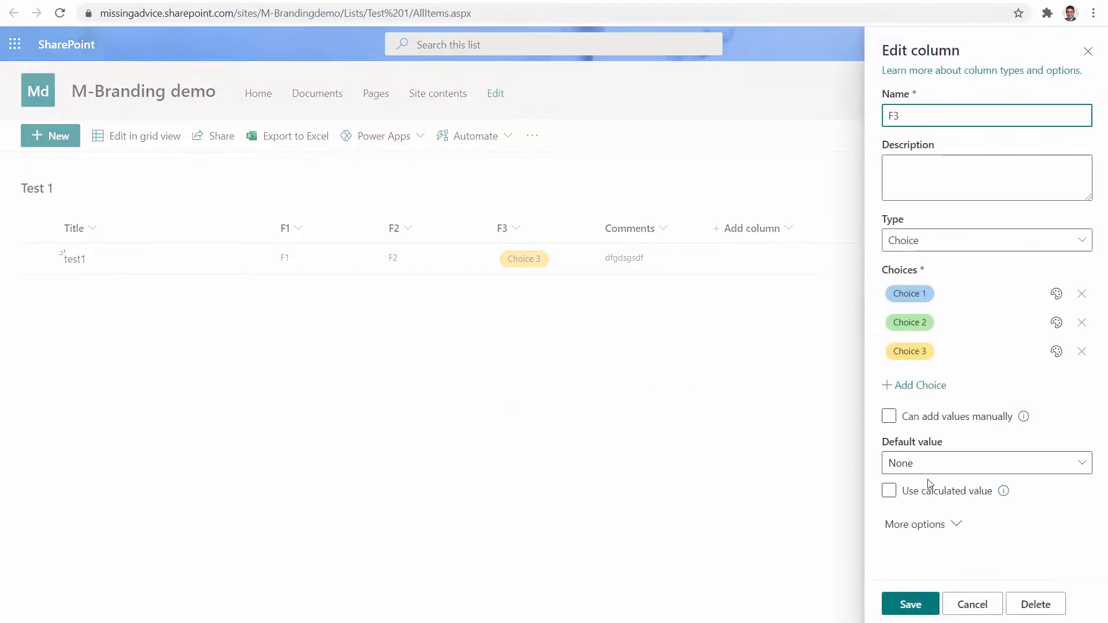
{"action": "left_click", "coordinate": [930, 525]}
{"action": "scroll", "coordinate": [994, 450], "scroll_direction": "down", "scroll_amount": 4}
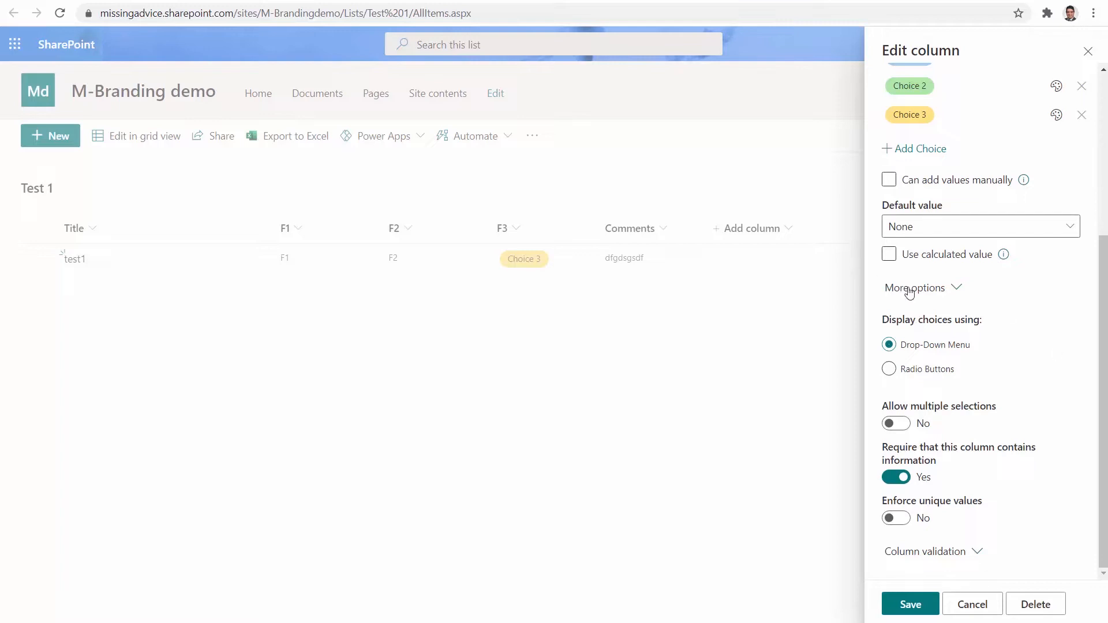
{"action": "left_click", "coordinate": [915, 258]}
{"action": "left_click", "coordinate": [972, 605]}
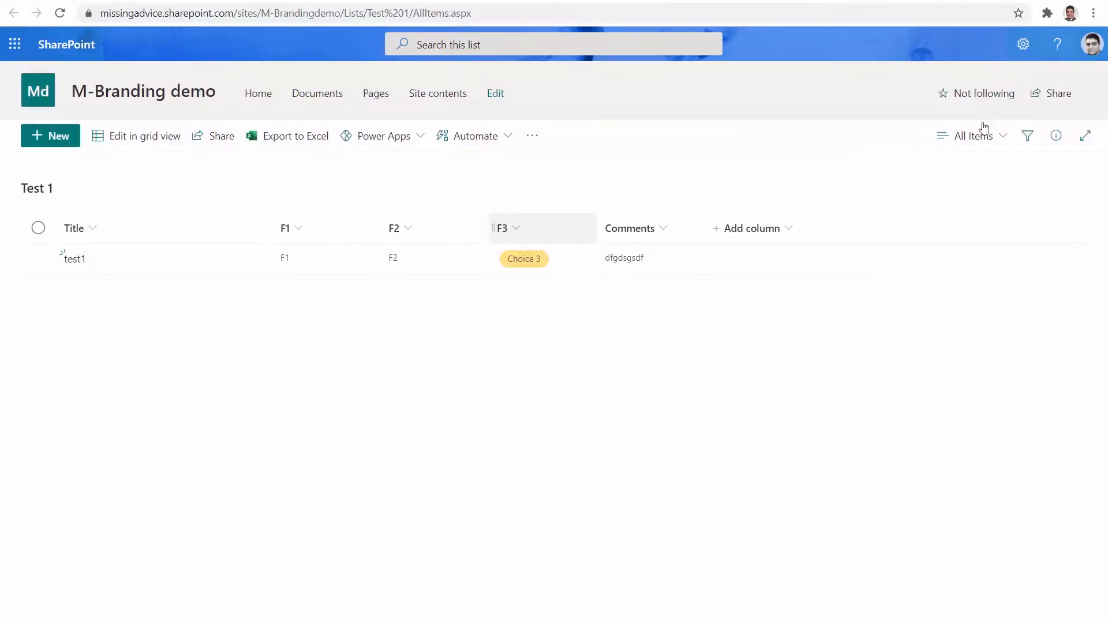
- Review the blank new-item form, close it, and briefly select and deselect the test1 item
{"action": "left_click", "coordinate": [50, 136]}
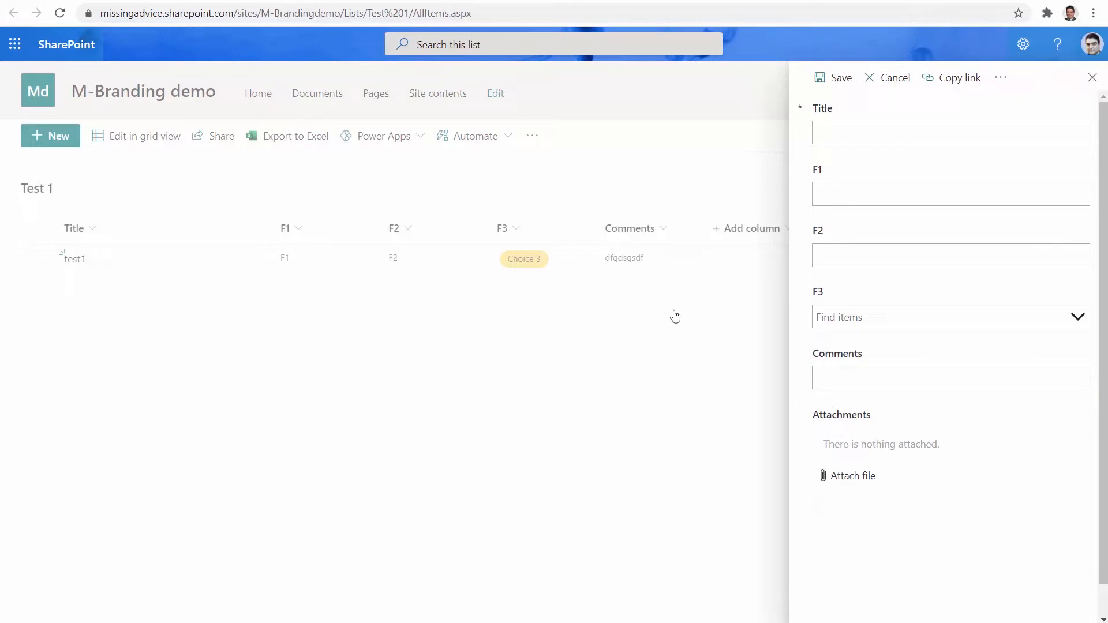
{"action": "left_click", "coordinate": [892, 80]}
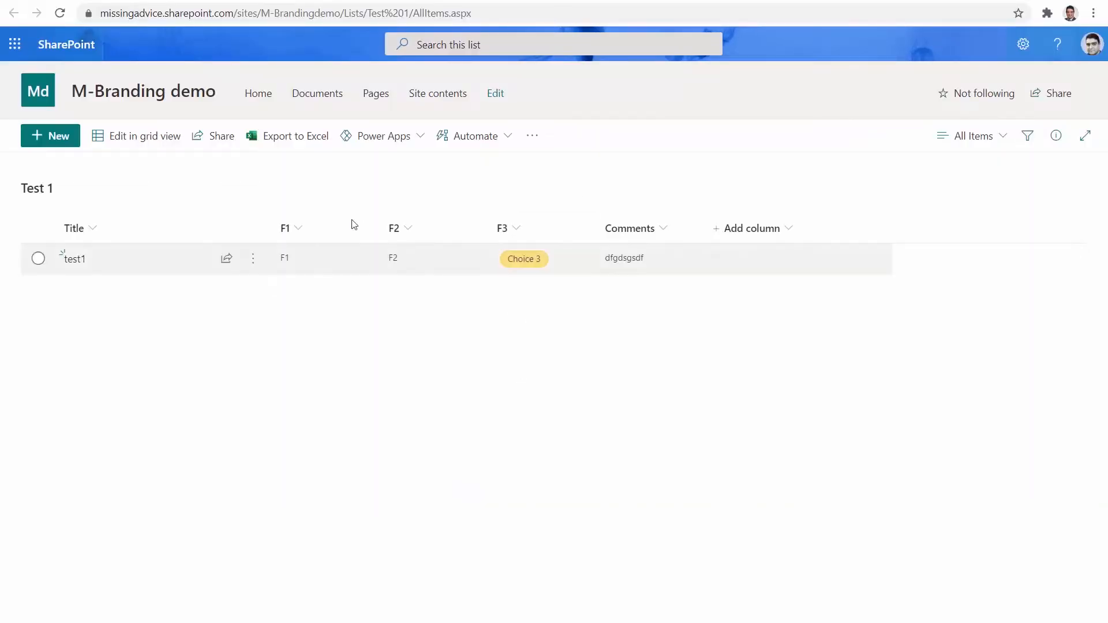
{"action": "left_click", "coordinate": [38, 259]}
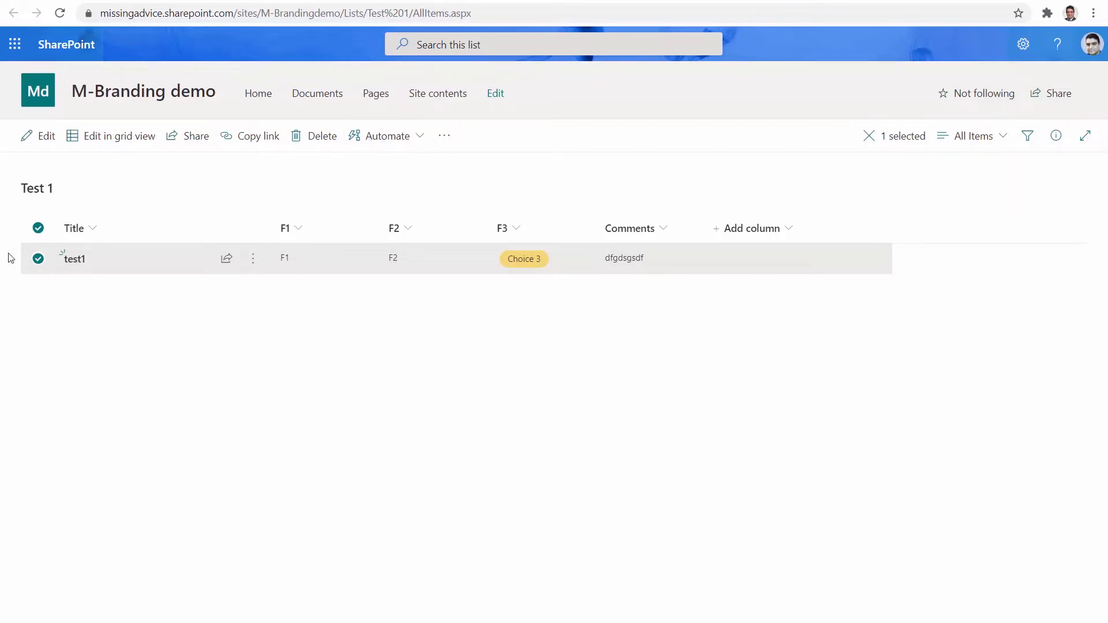
{"action": "left_click", "coordinate": [38, 229]}
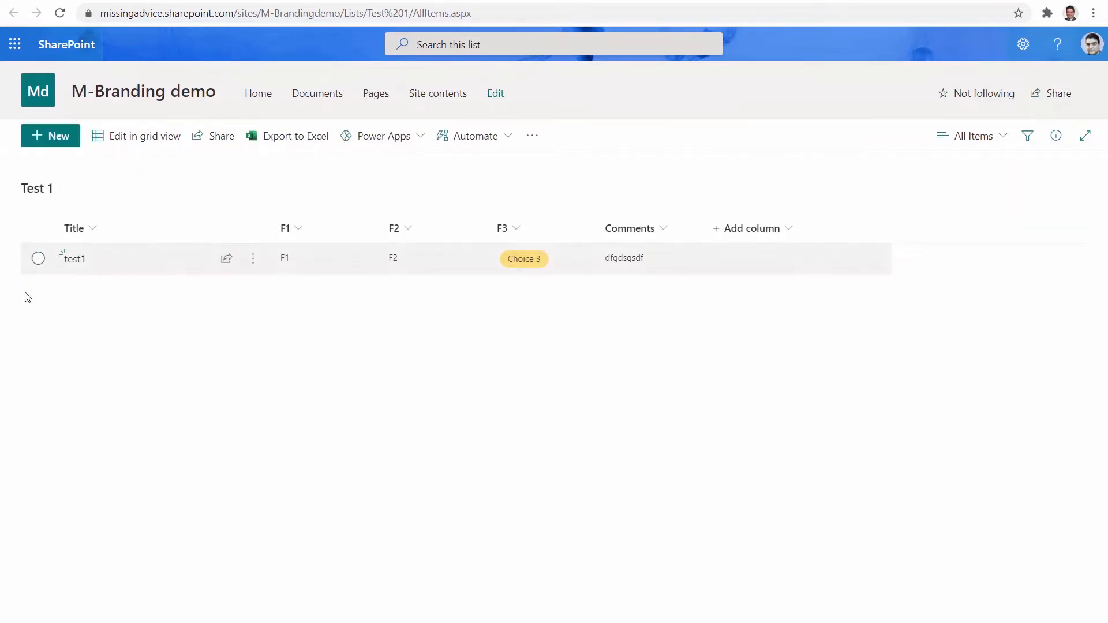
- Open the Test 1 list form for customization in Power Apps and dismiss the list of fields
{"action": "left_click", "coordinate": [422, 138]}
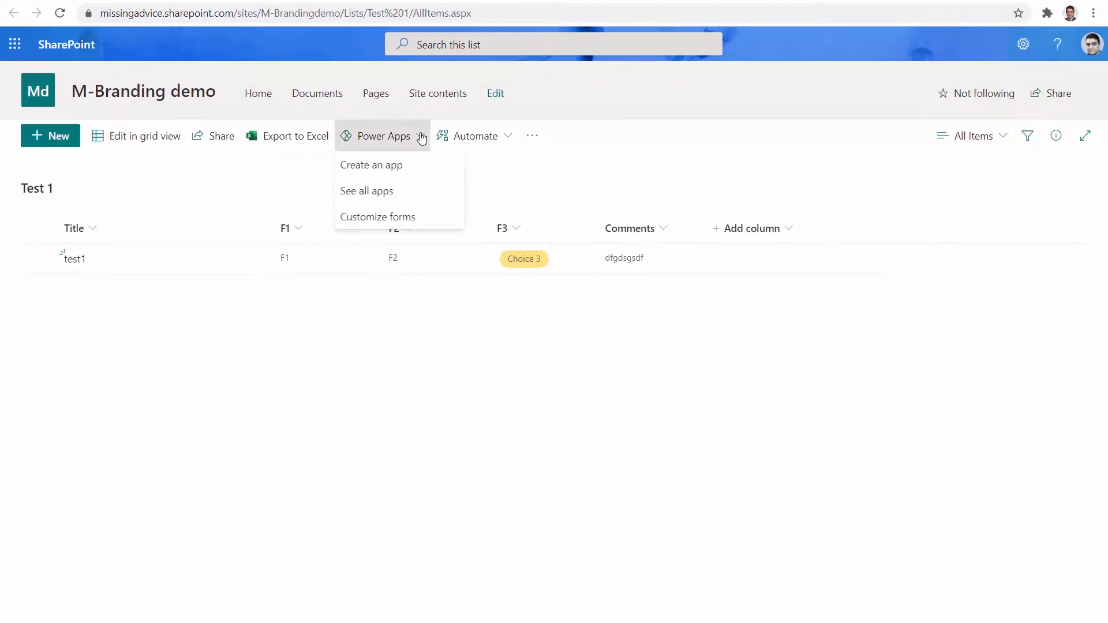
{"action": "left_click", "coordinate": [382, 220]}
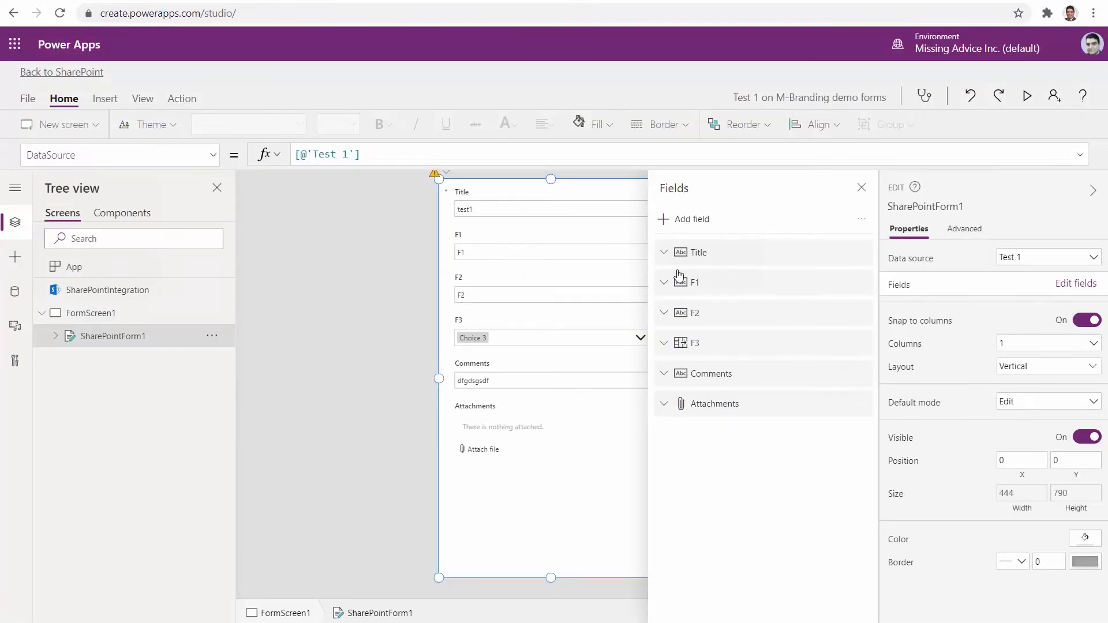
{"action": "left_click", "coordinate": [861, 189]}
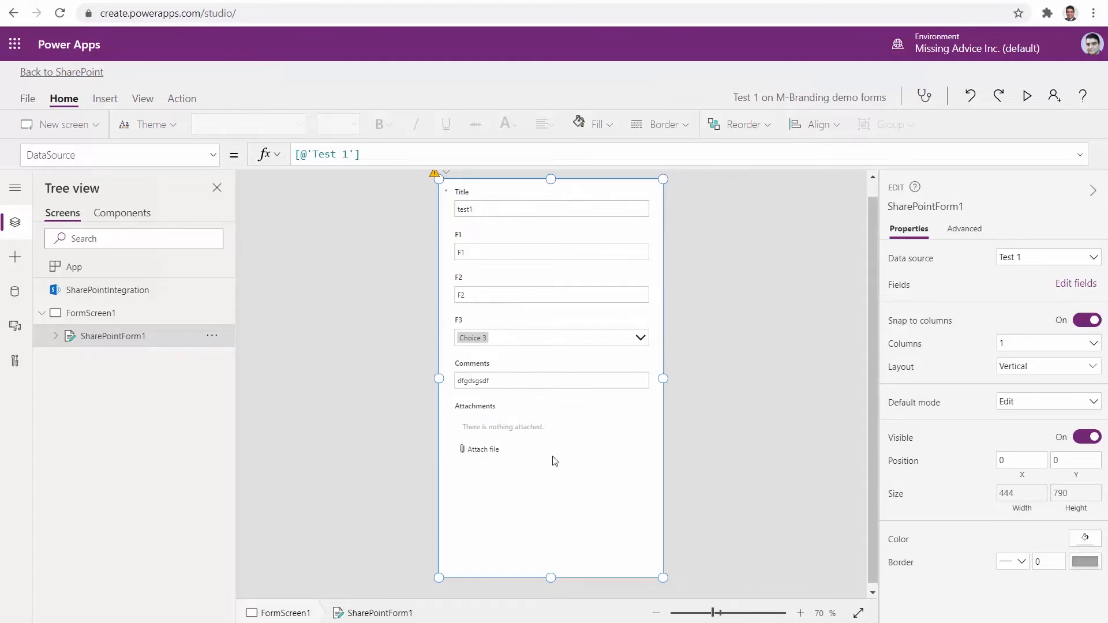
- Examine how FormScreen1 contains SharePointForm1 and its Attachments, F1 and F2 data cards
{"action": "left_click", "coordinate": [590, 548]}
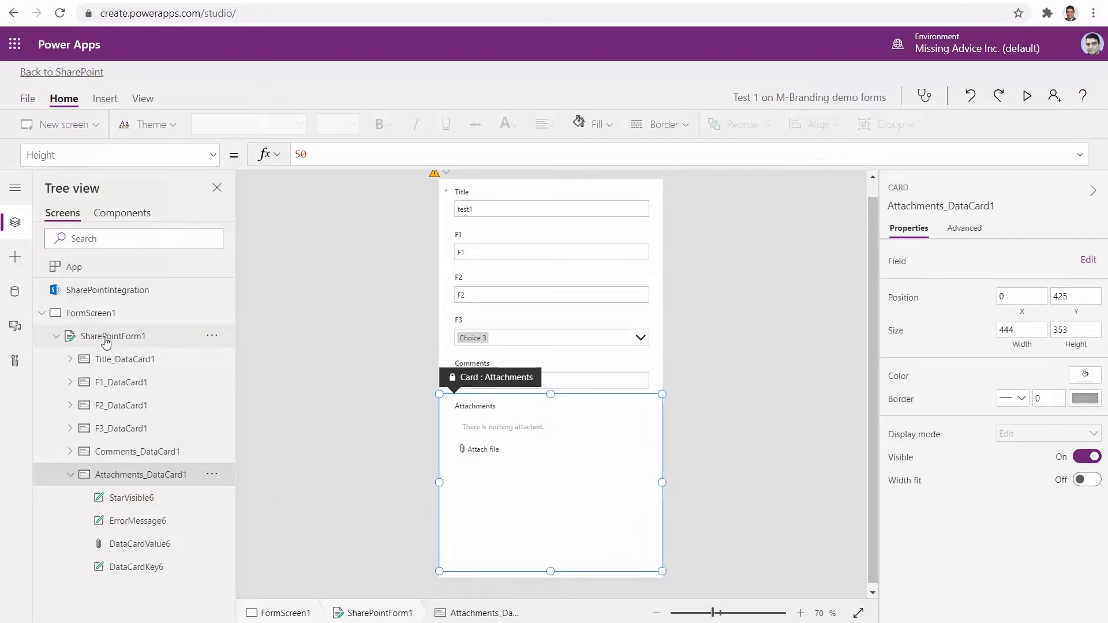
{"action": "left_click", "coordinate": [81, 314]}
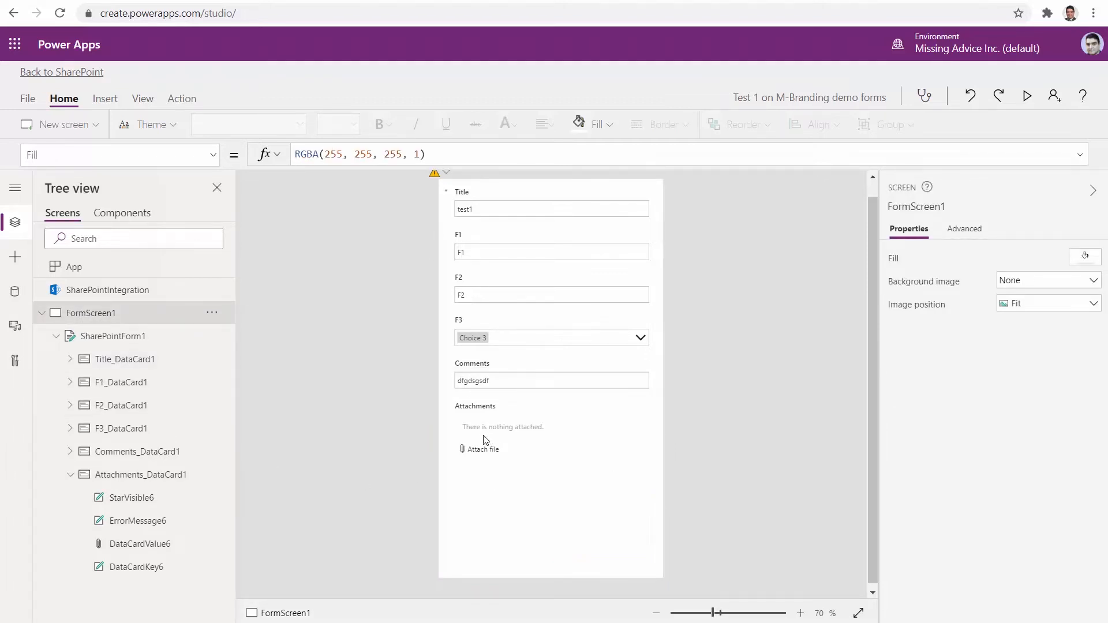
{"action": "left_click", "coordinate": [118, 340]}
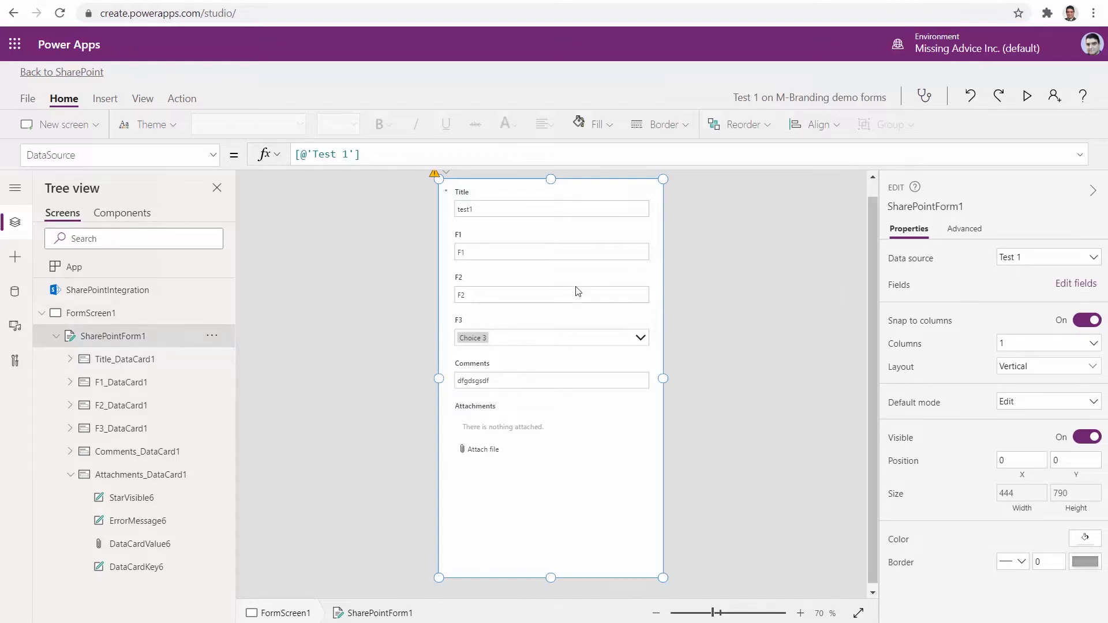
{"action": "left_click", "coordinate": [448, 215]}
{"action": "left_click", "coordinate": [451, 252]}
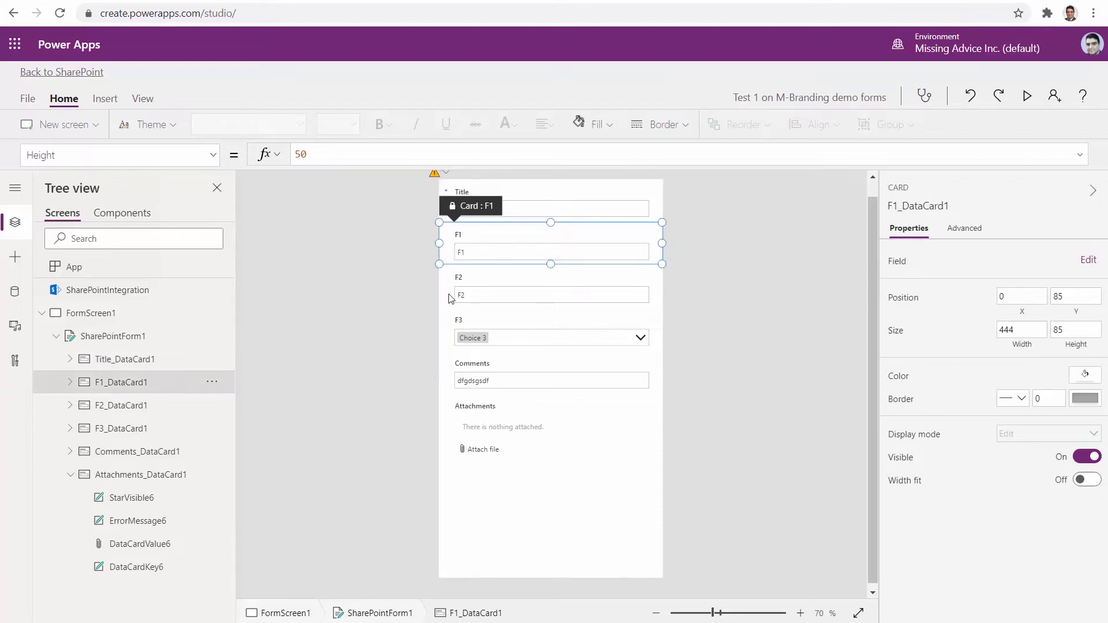
{"action": "left_click", "coordinate": [451, 298]}
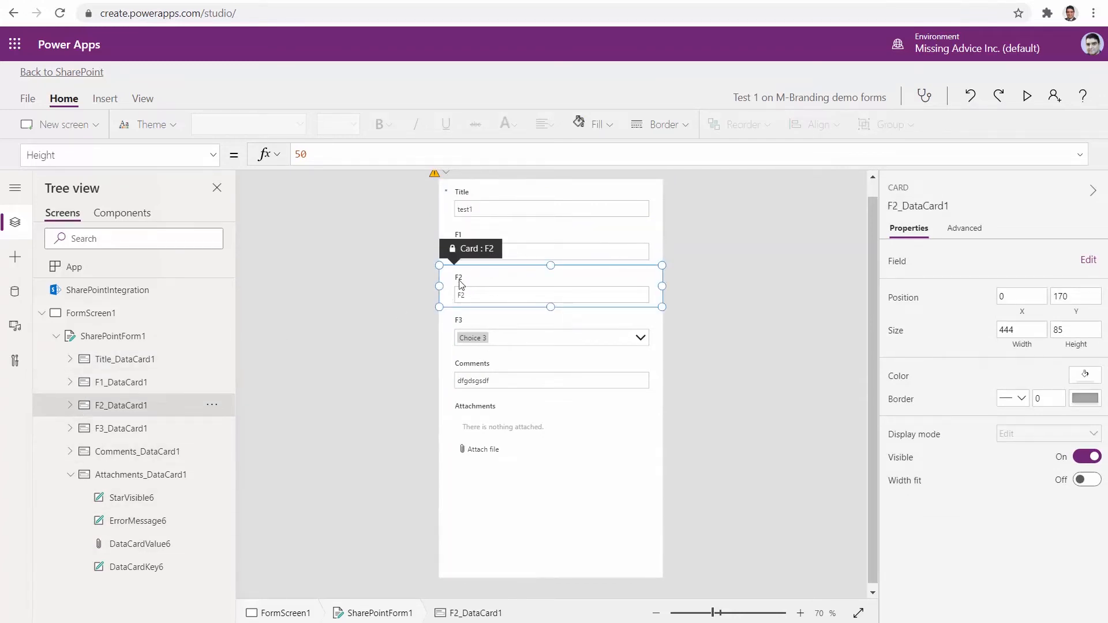
- Examine the controls inside Title_DataCard1, including ErrorMessage1, and compare the card with the F1 and F2 cards
{"action": "left_click", "coordinate": [70, 359]}
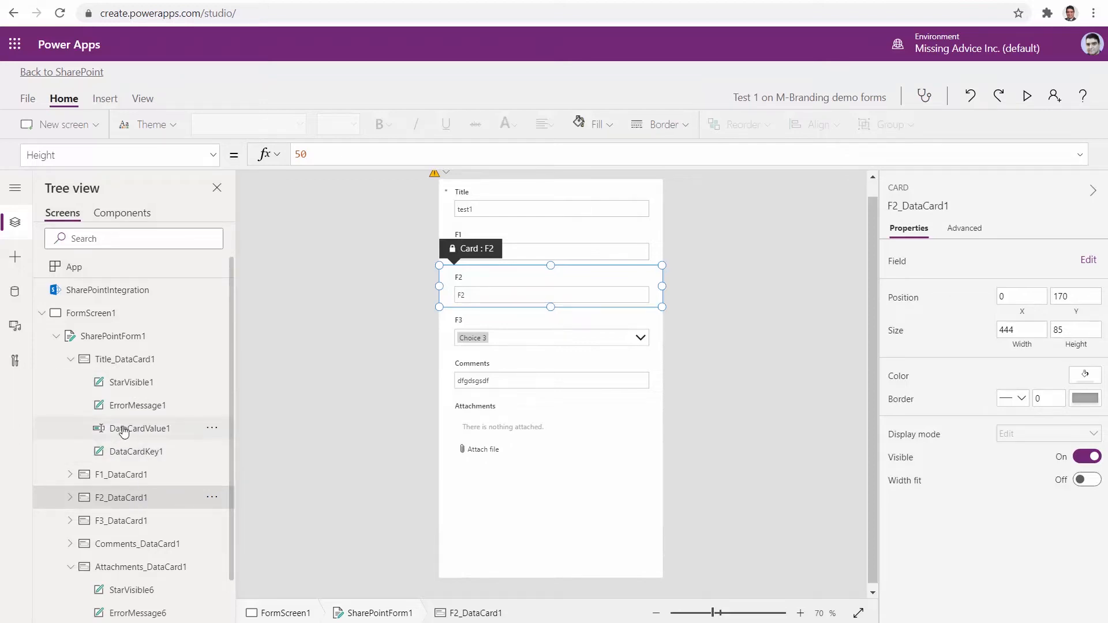
{"action": "left_click", "coordinate": [136, 411]}
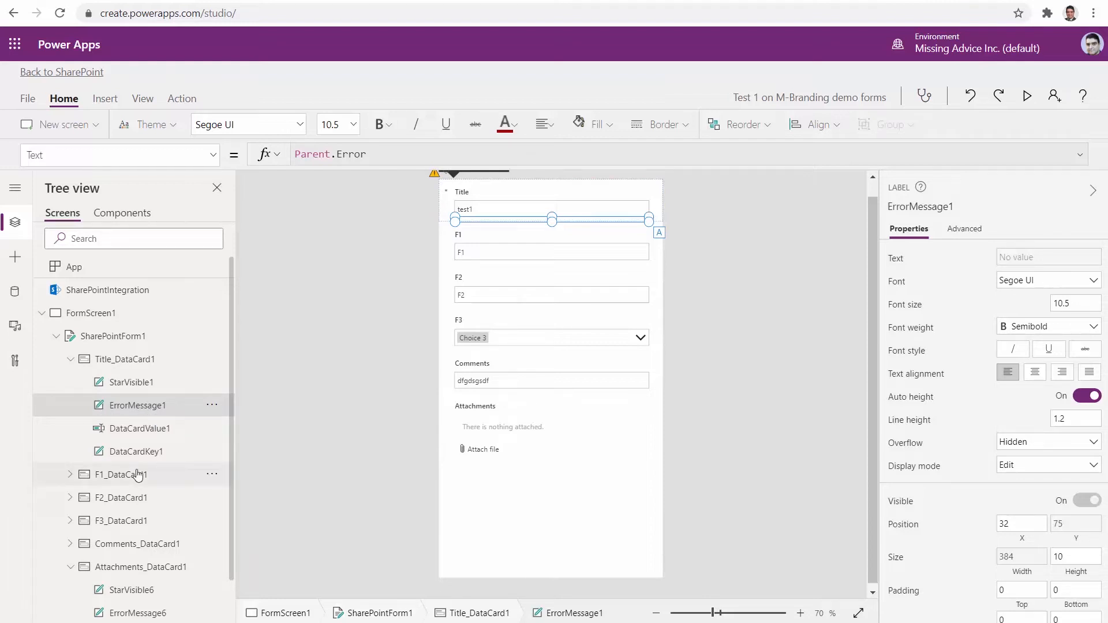
{"action": "left_click", "coordinate": [129, 367]}
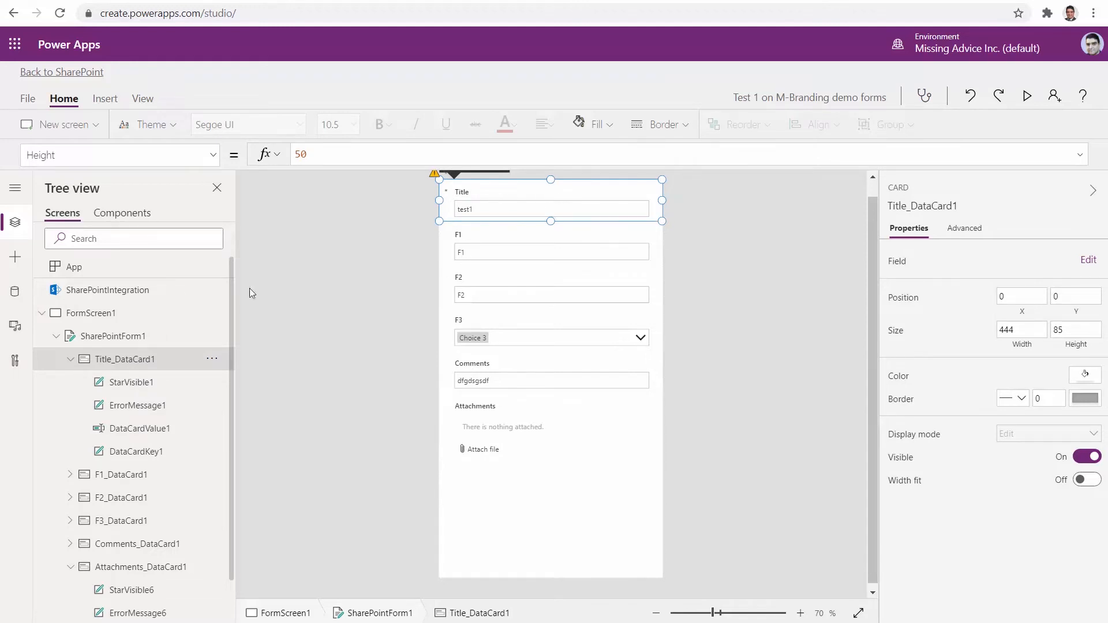
{"action": "left_click", "coordinate": [121, 474]}
{"action": "left_click", "coordinate": [121, 497]}
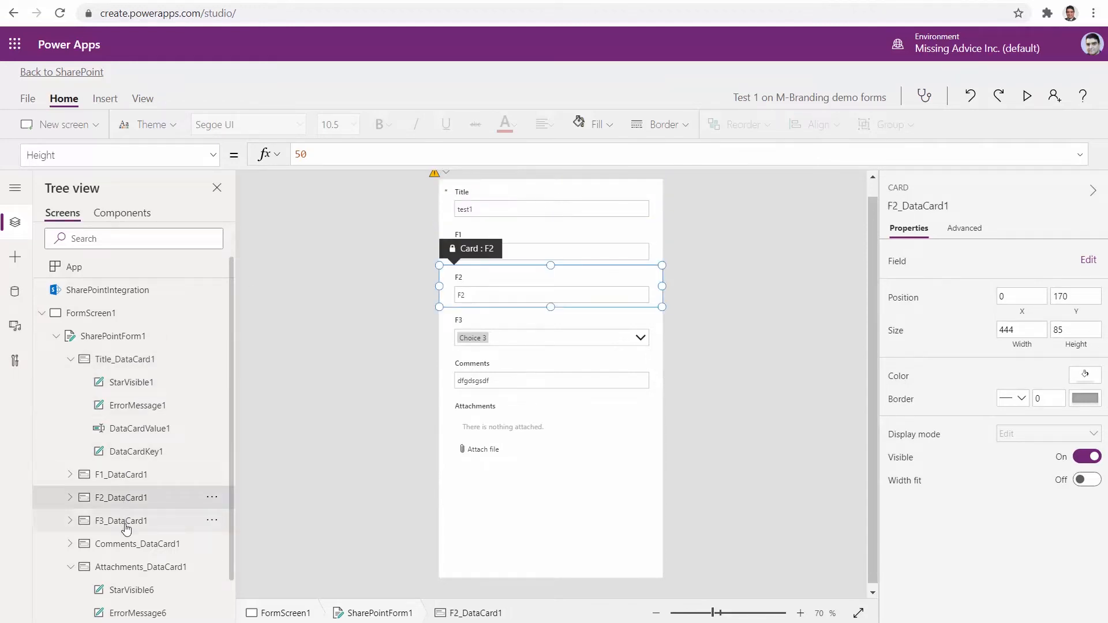
{"action": "left_click", "coordinate": [71, 360]}
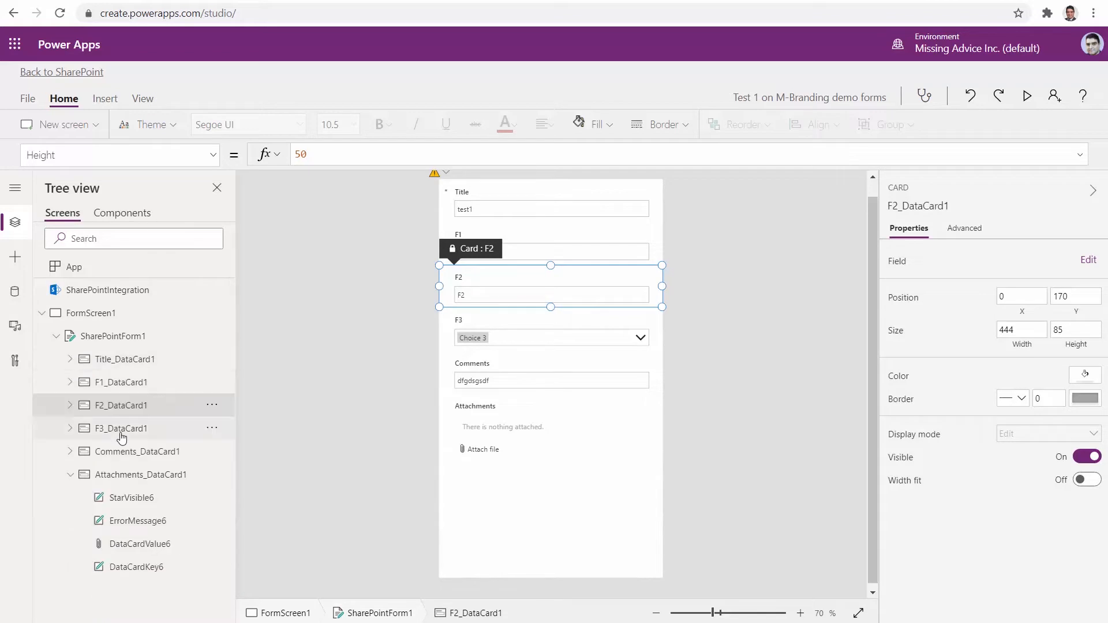
- Lower the upper edge of SharePointForm1 to about Y 116, with a height of about 674, leaving blank space above it
{"action": "left_click", "coordinate": [115, 339]}
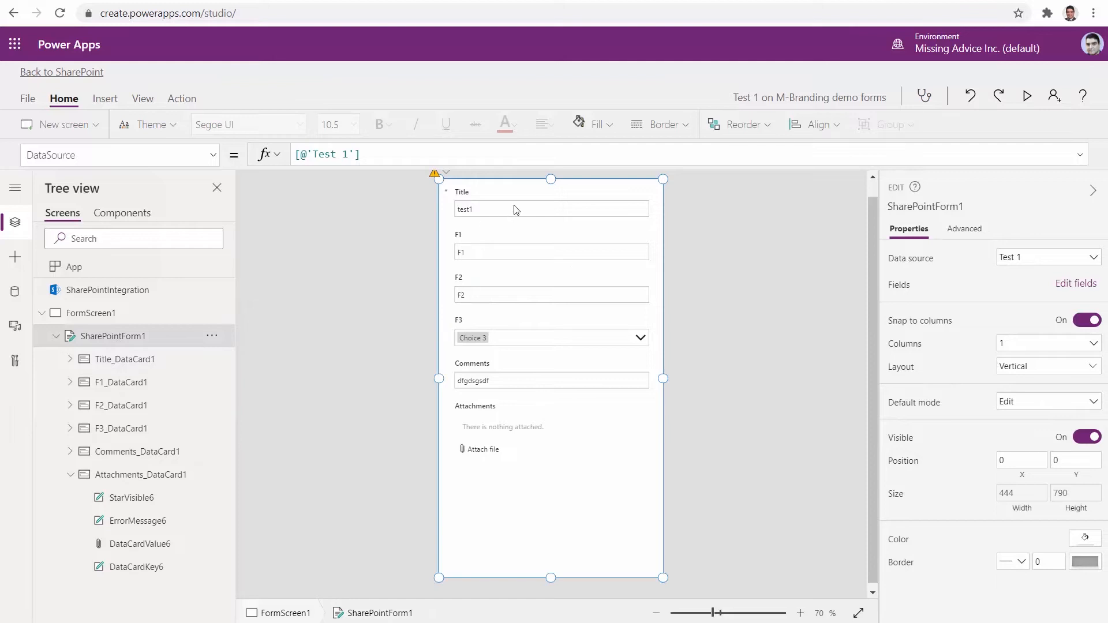
{"action": "left_click_drag", "start_coordinate": [549, 181], "coordinate": [545, 244]}
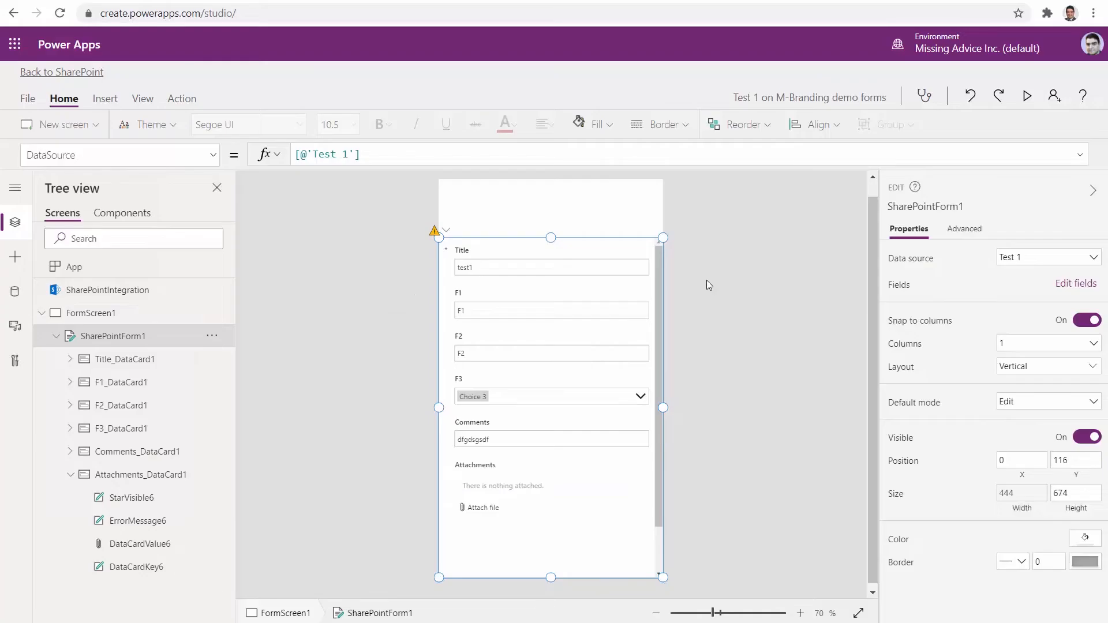
- Insert a Radio control on FormScreen1 and place it in the blank space above the form at about X 31, Y 16
{"action": "left_click", "coordinate": [493, 209]}
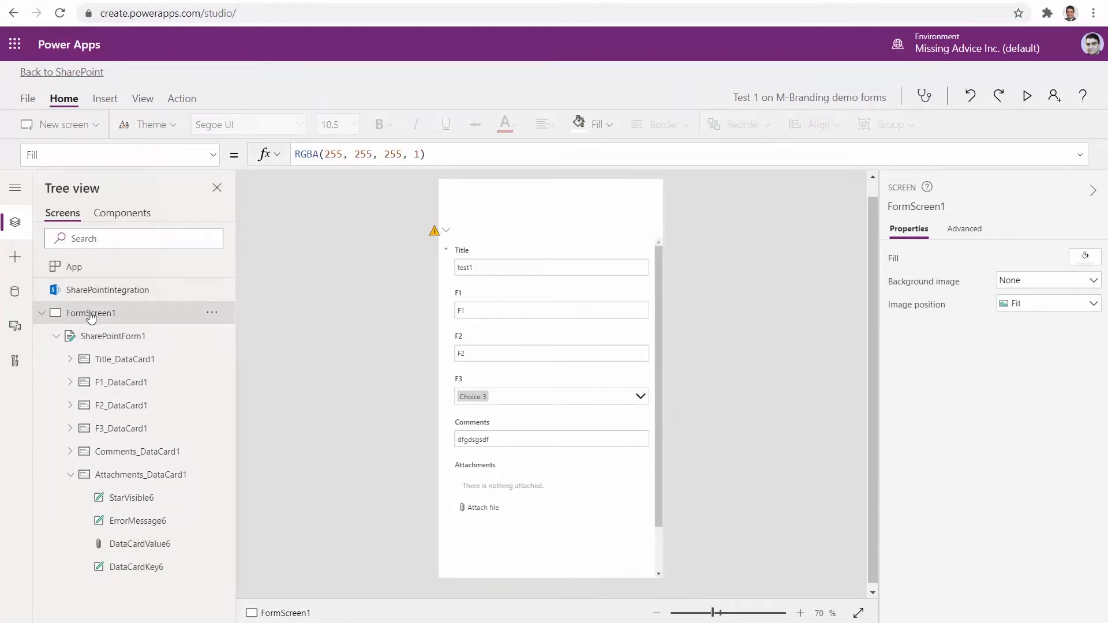
{"action": "left_click", "coordinate": [105, 100]}
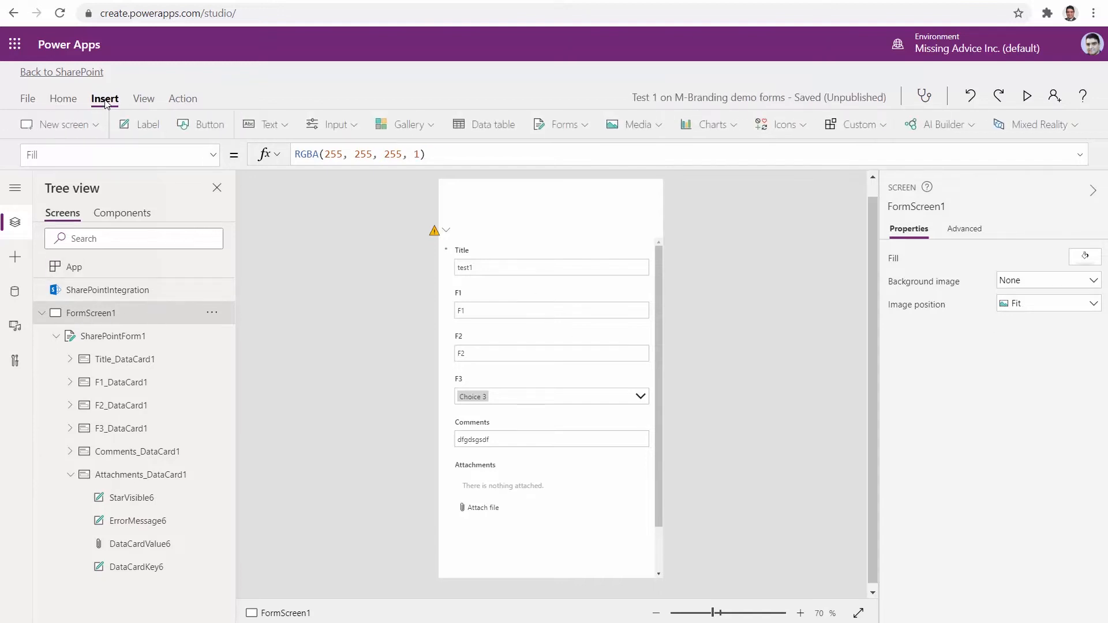
{"action": "left_click", "coordinate": [355, 126]}
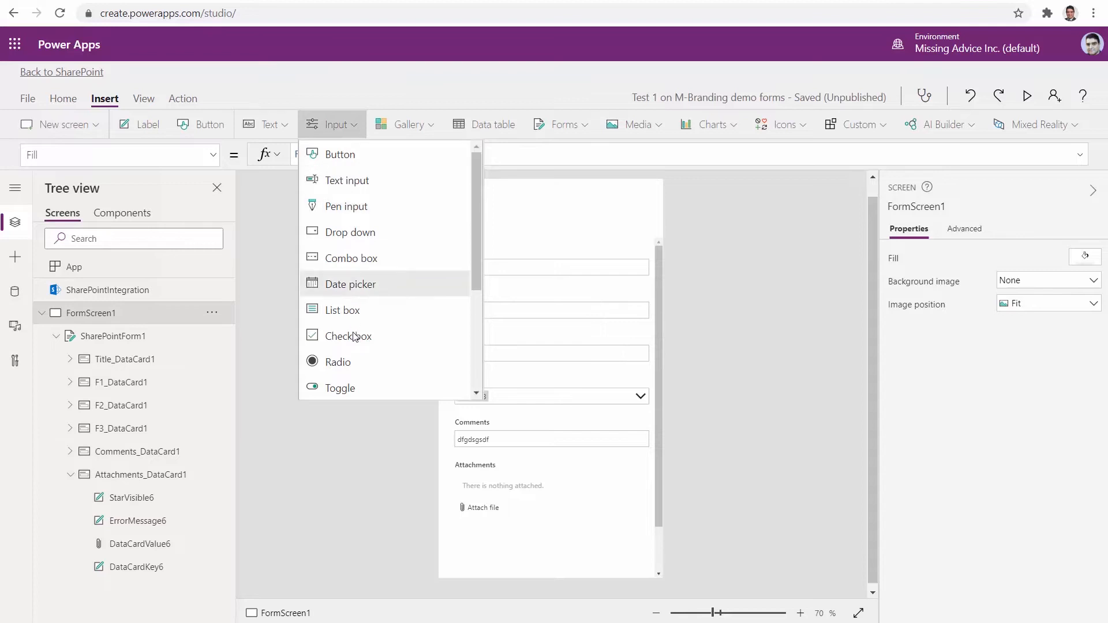
{"action": "left_click", "coordinate": [339, 363]}
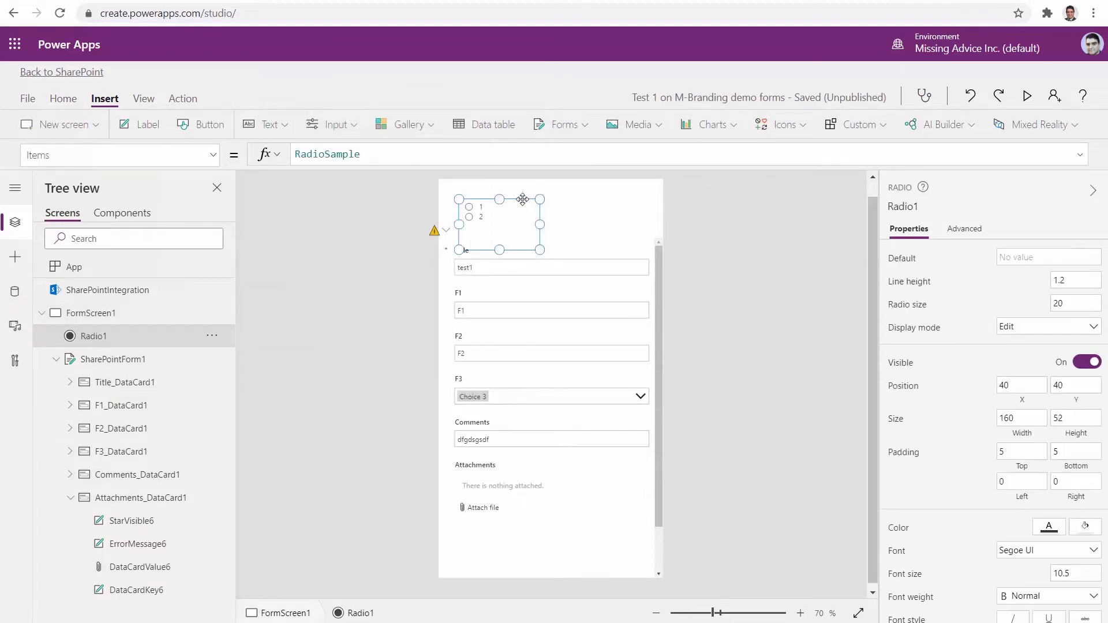
{"action": "left_click_drag", "start_coordinate": [523, 199], "coordinate": [518, 189]}
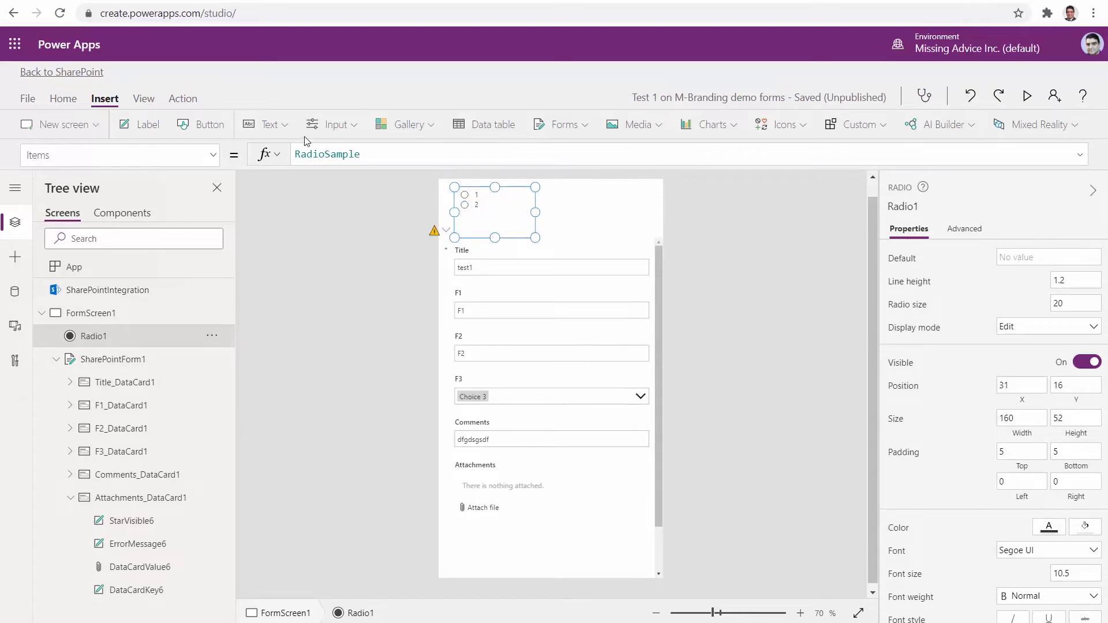
- Set the Items property of Radio1 to ["Page 1", "Page 2"]
{"action": "double_click", "coordinate": [308, 154]}
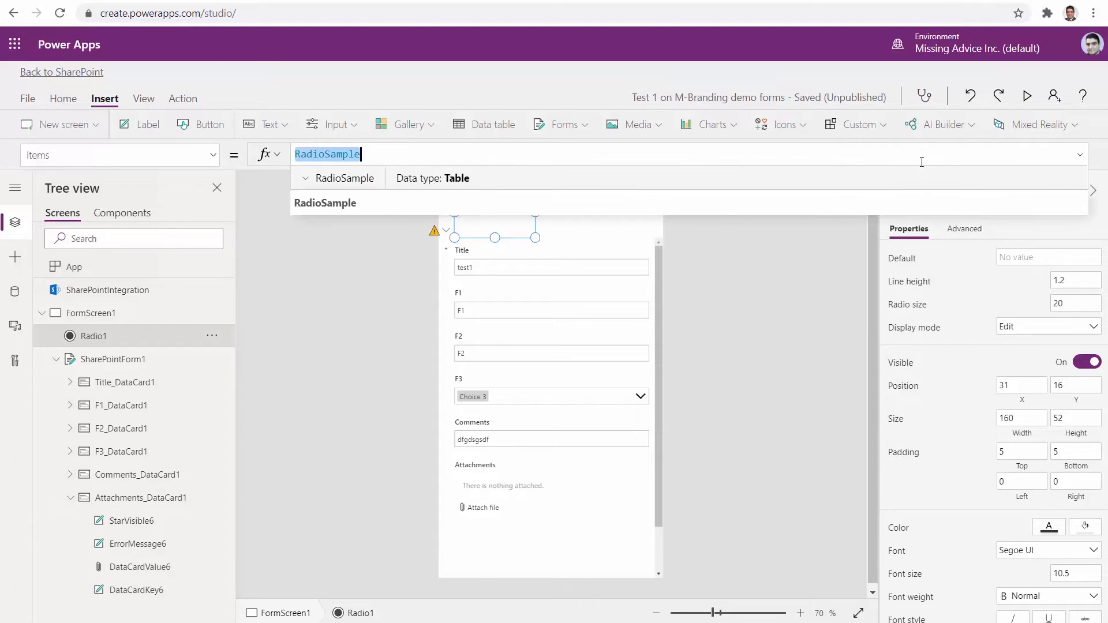
{"action": "type", "text": "[]"}
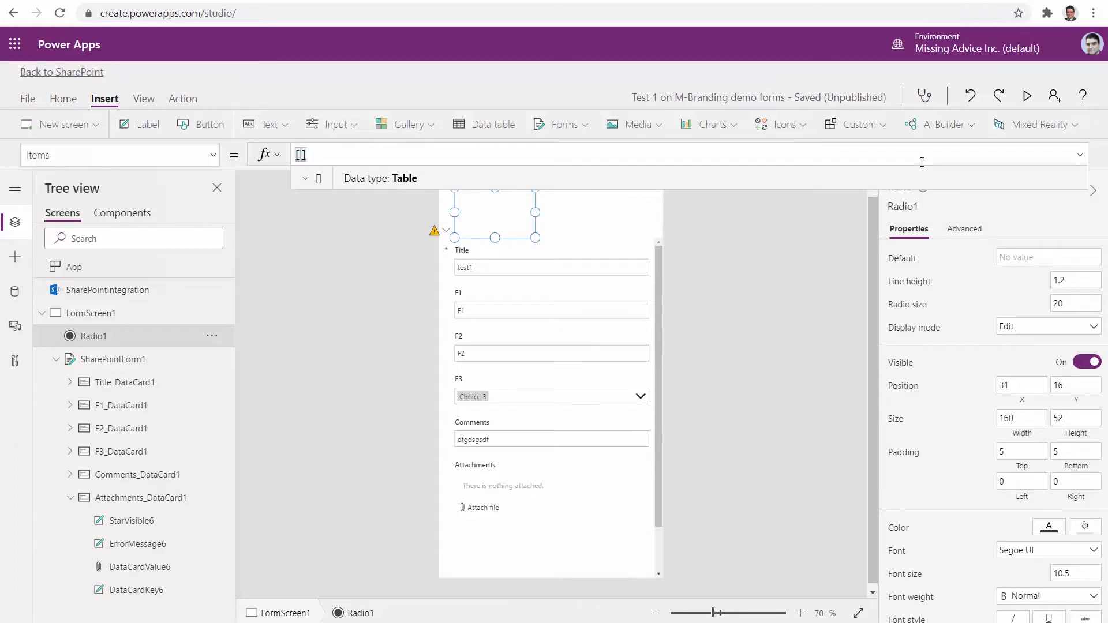
{"action": "type", "text": "\""}
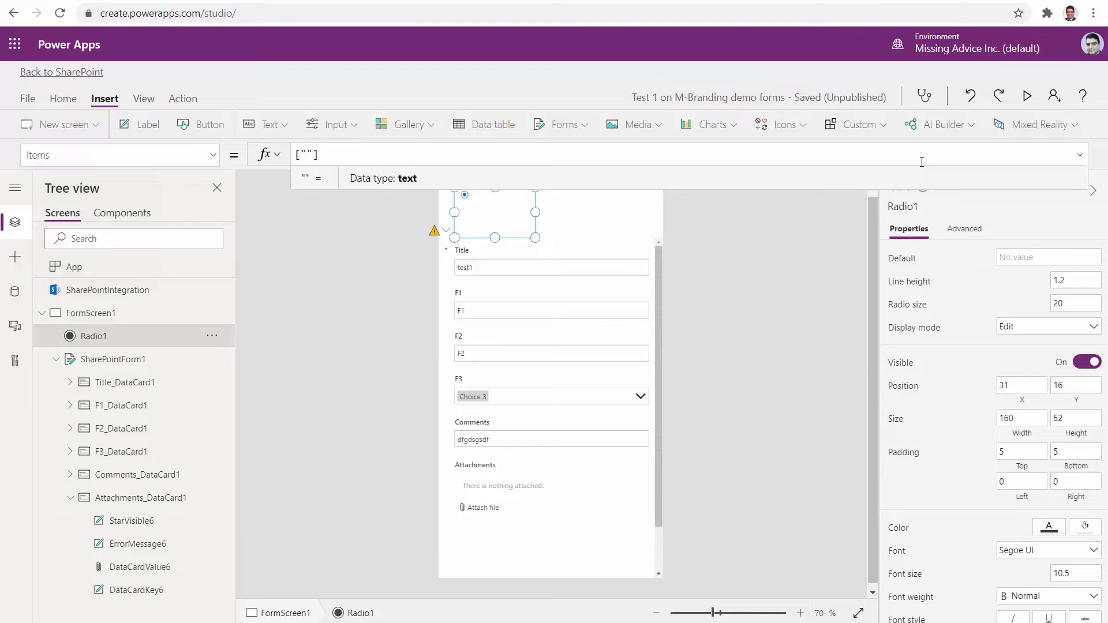
{"action": "type", "text": "Page 1\""}
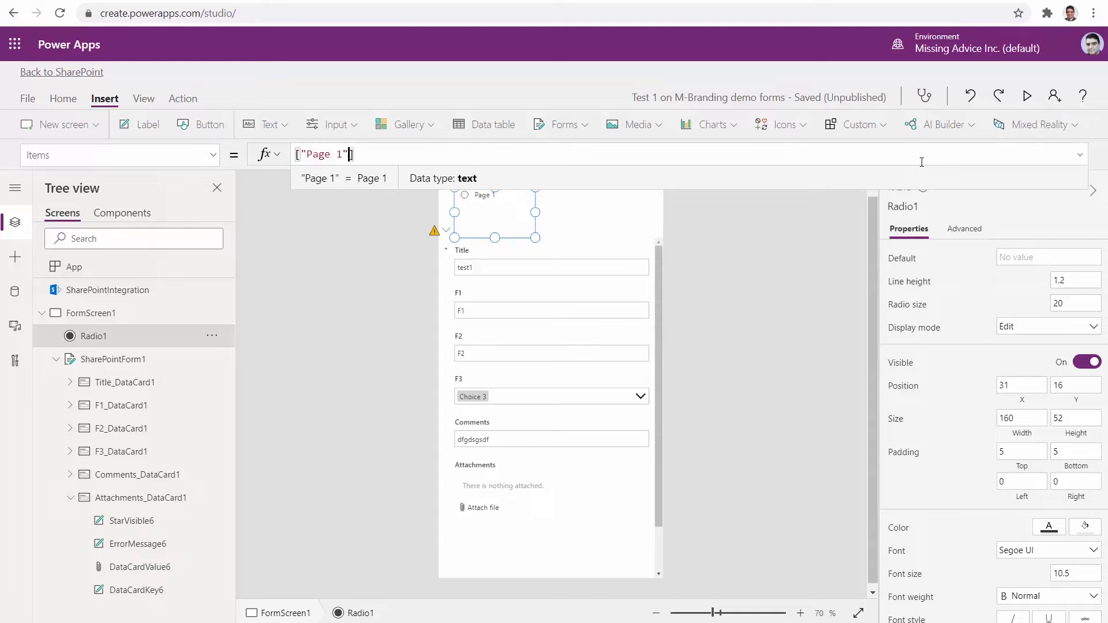
{"action": "type", "text": ", \"P"}
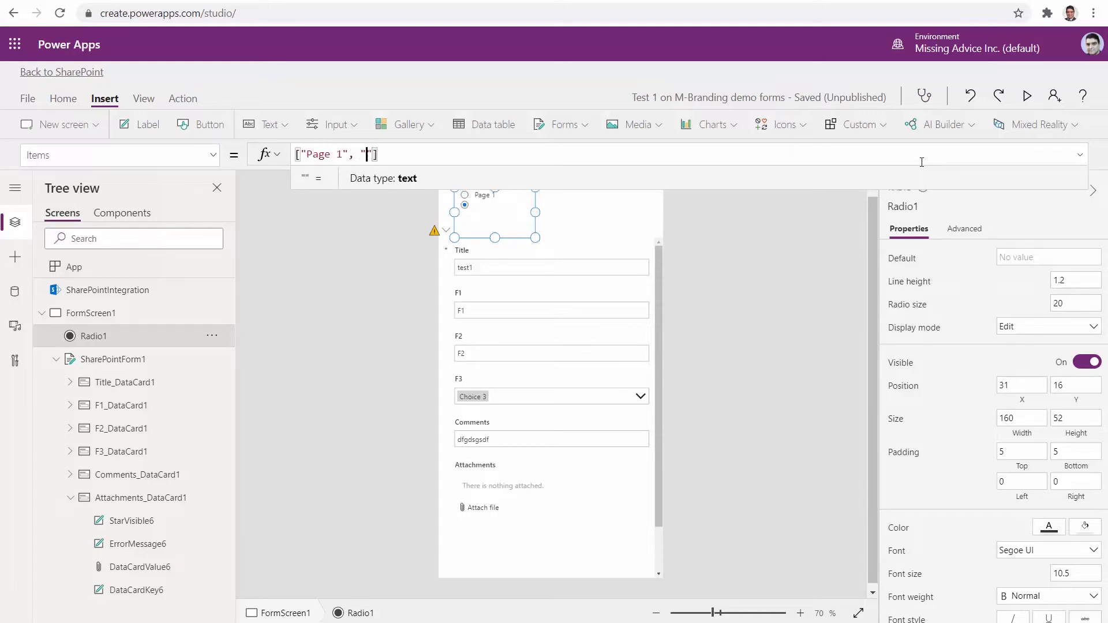
{"action": "type", "text": "age 2"}
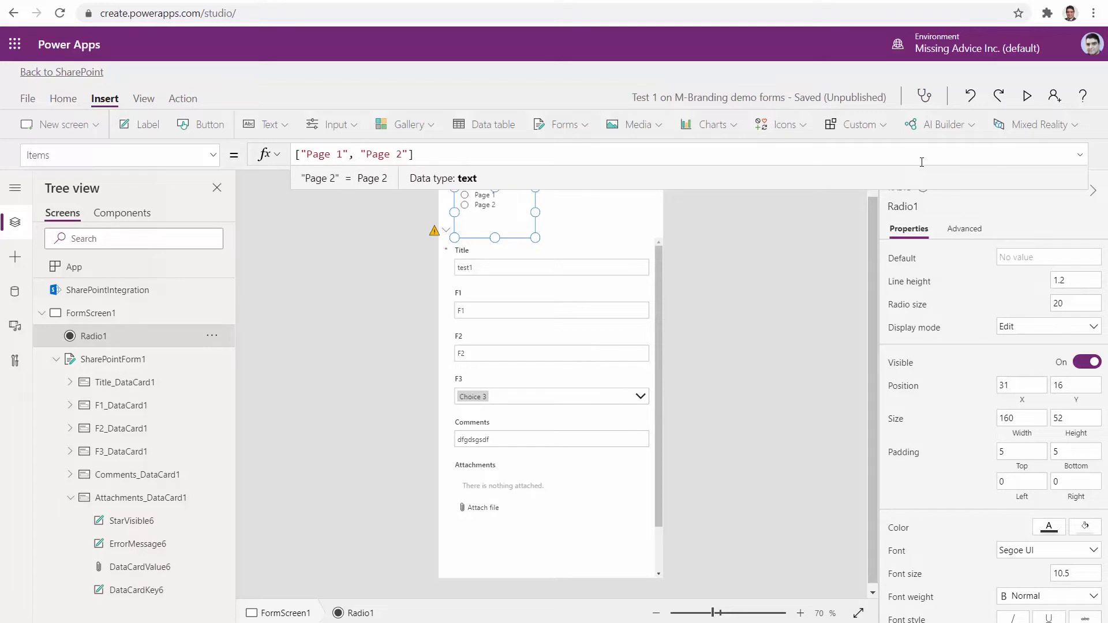
{"action": "left_click", "coordinate": [331, 359]}
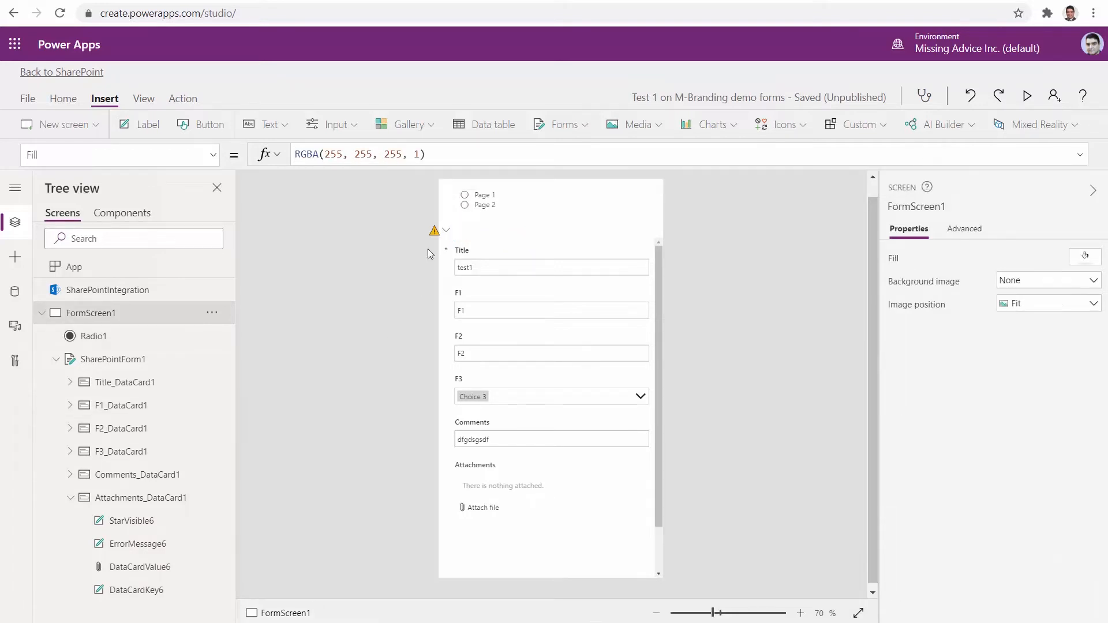
- Set the Layout of Radio1 to Layout.Horizontal, then widen the control and reduce its height to fit both options on a single row
{"action": "left_click", "coordinate": [484, 208]}
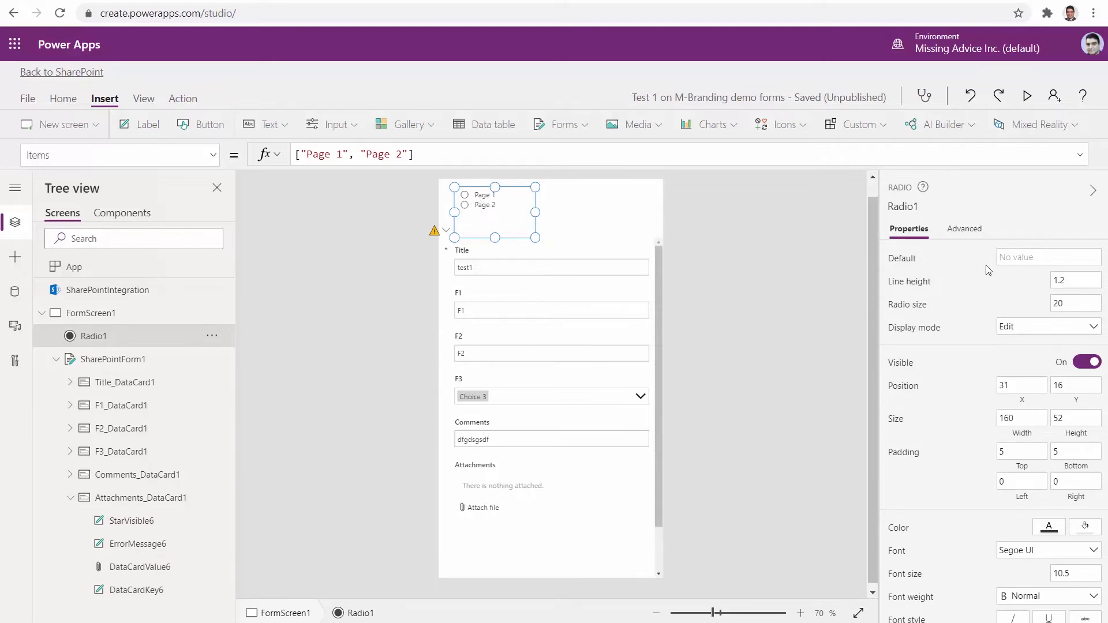
{"action": "left_click", "coordinate": [967, 230]}
{"action": "type", "text": "Lay"}
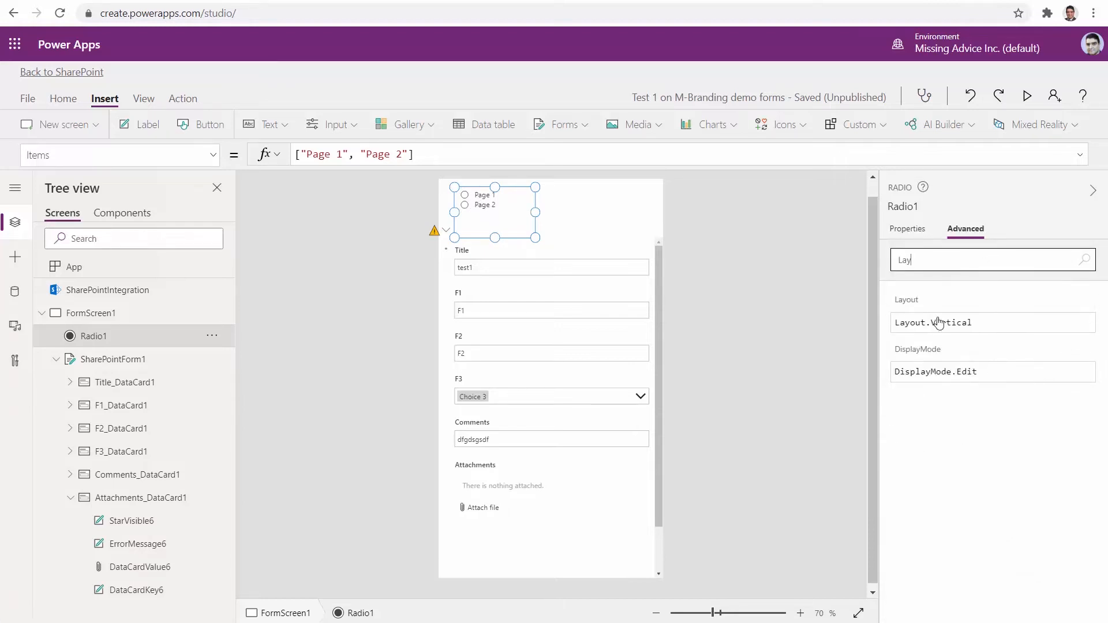
{"action": "left_click", "coordinate": [960, 323]}
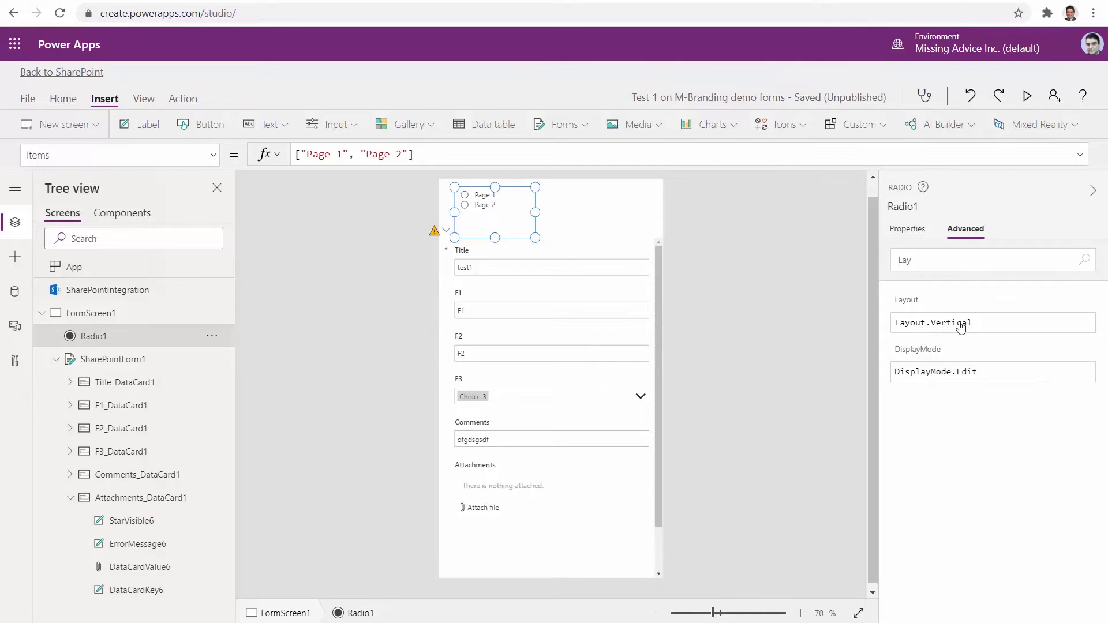
{"action": "key", "text": "ctrl+shift+Left"}
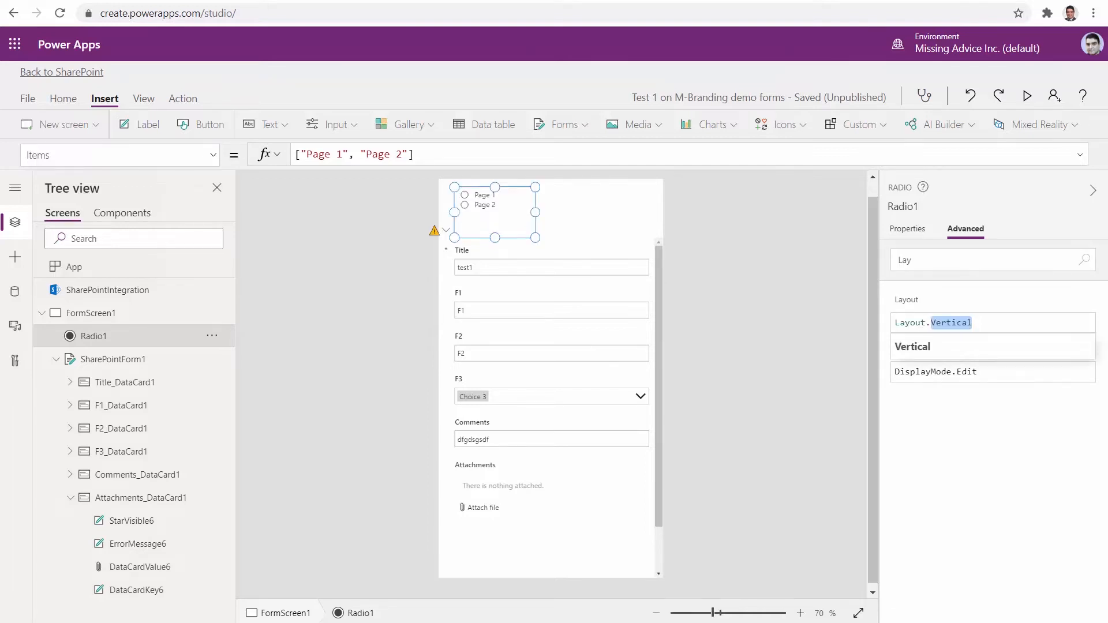
{"action": "type", "text": "H"}
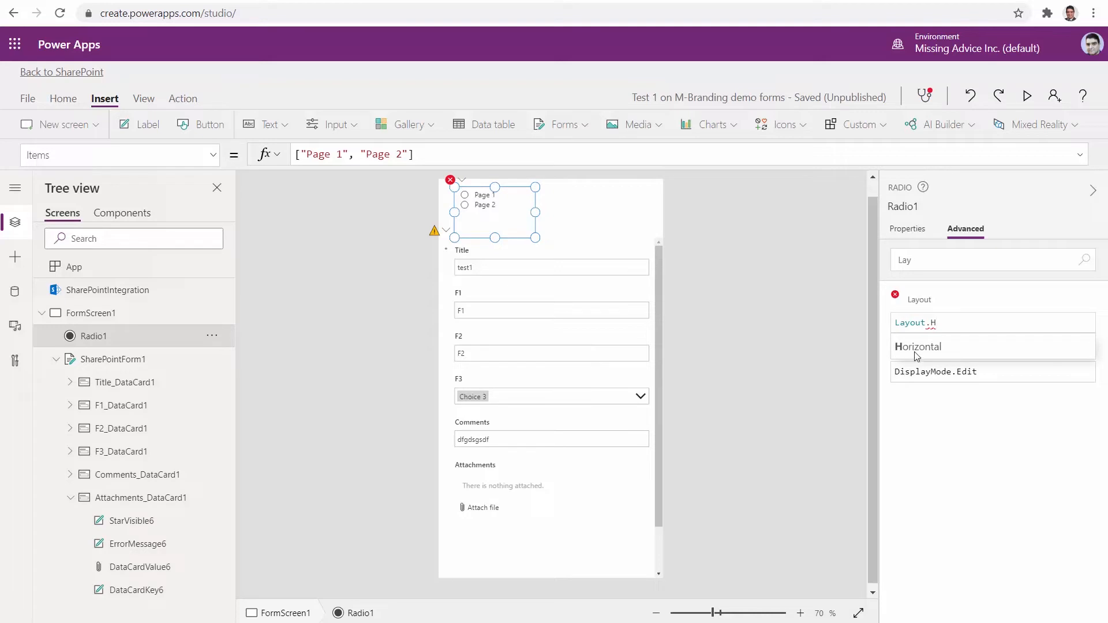
{"action": "left_click", "coordinate": [914, 351]}
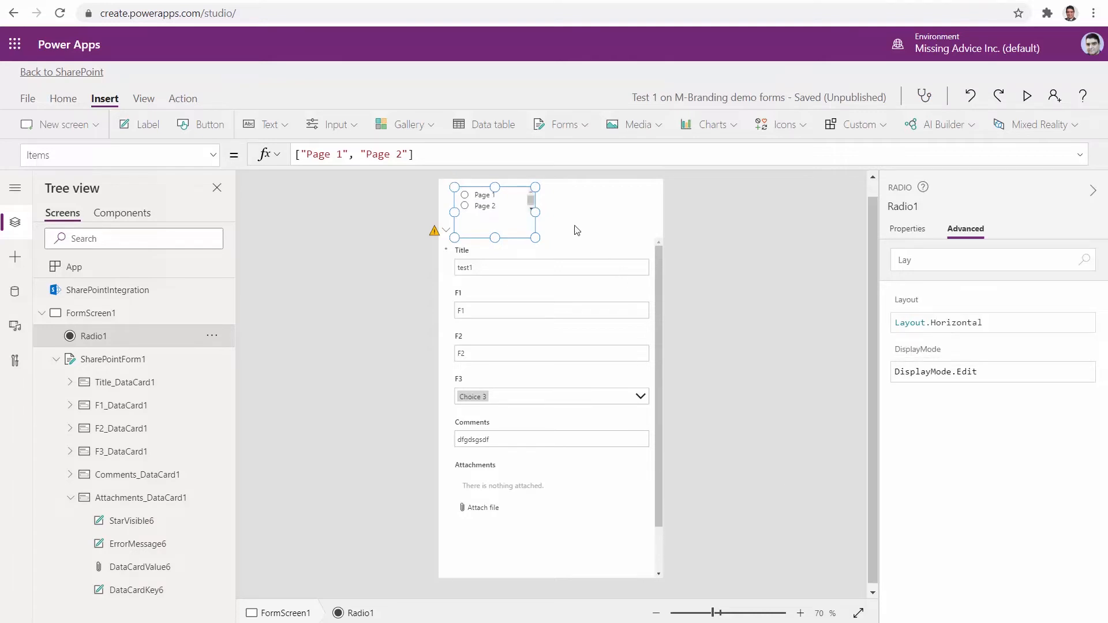
{"action": "left_click_drag", "start_coordinate": [536, 212], "coordinate": [604, 210]}
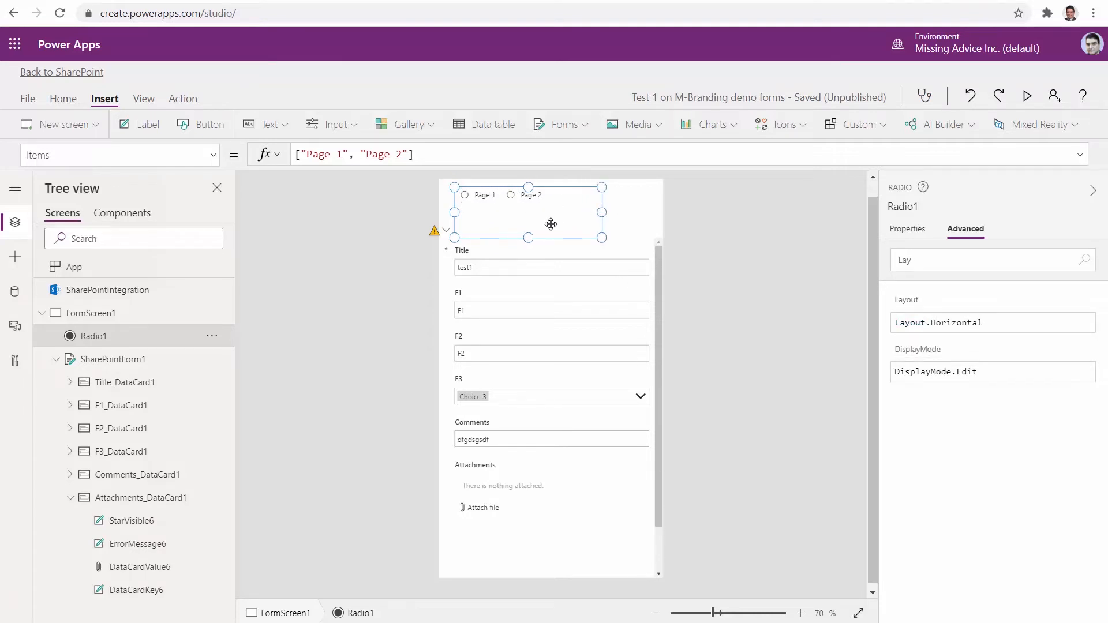
{"action": "left_click_drag", "start_coordinate": [528, 237], "coordinate": [530, 211]}
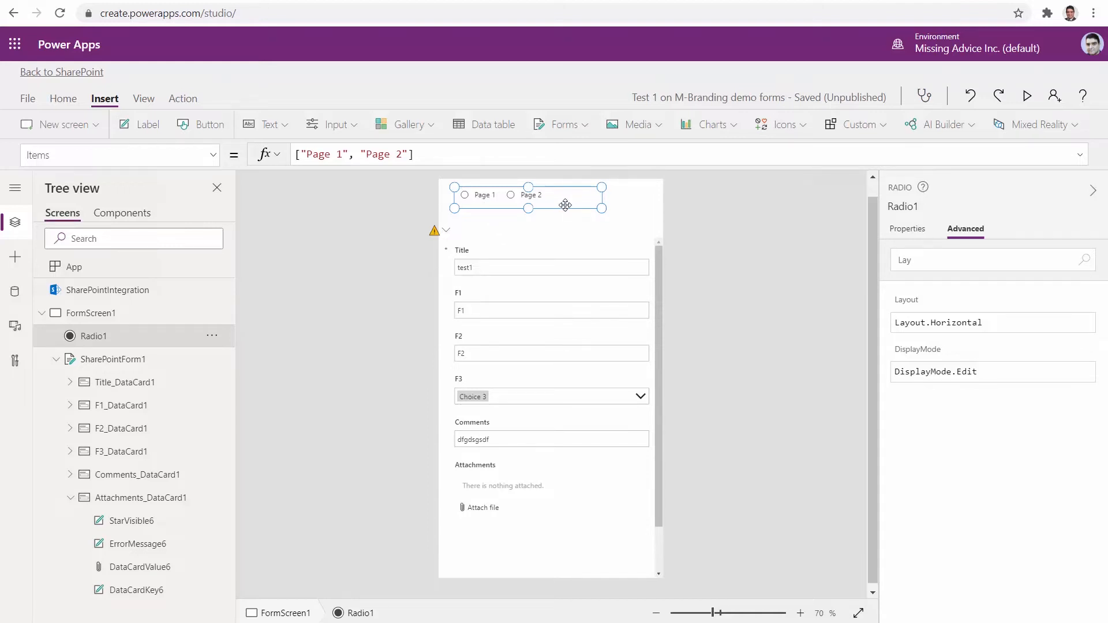
- Set the Default property of Radio1 to "Page 1"
{"action": "left_click", "coordinate": [213, 156]}
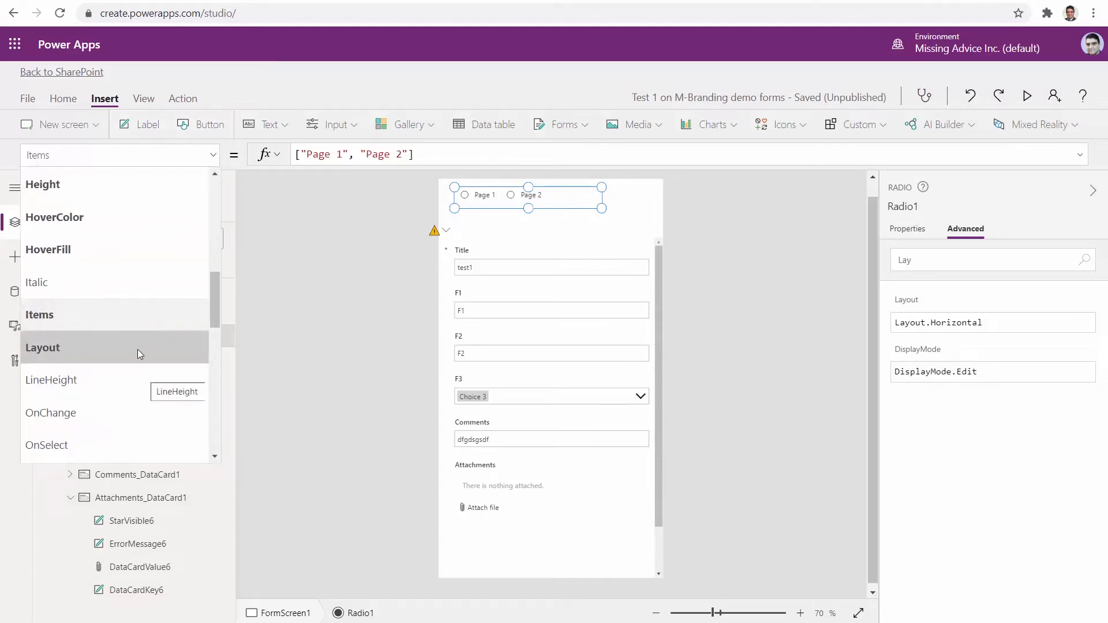
{"action": "scroll", "coordinate": [122, 359], "scroll_direction": "up", "scroll_amount": 5}
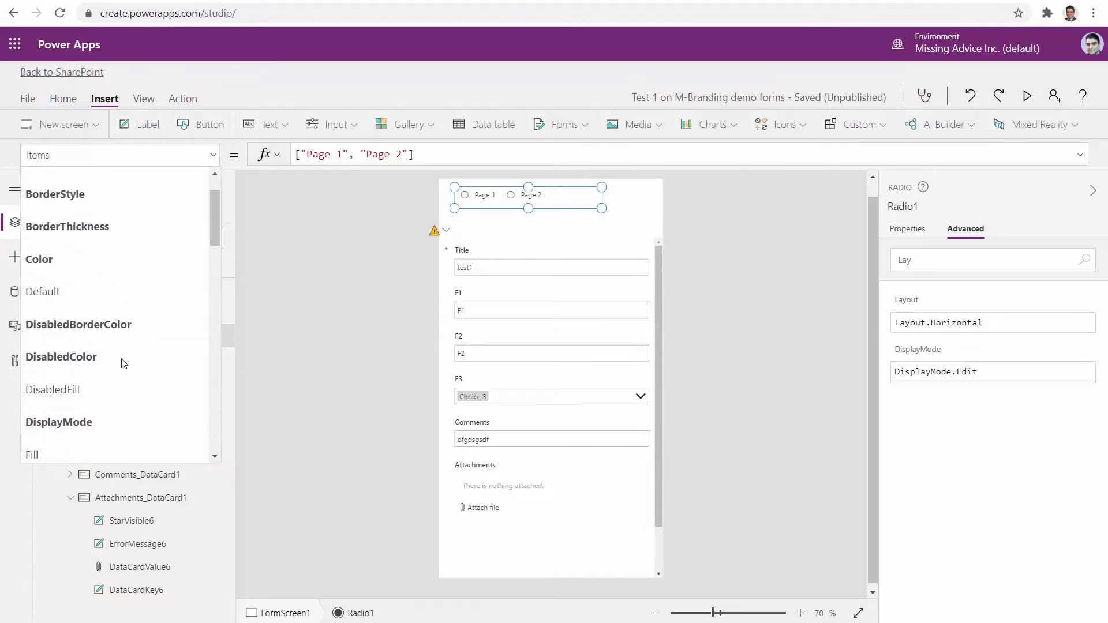
{"action": "left_click", "coordinate": [66, 295]}
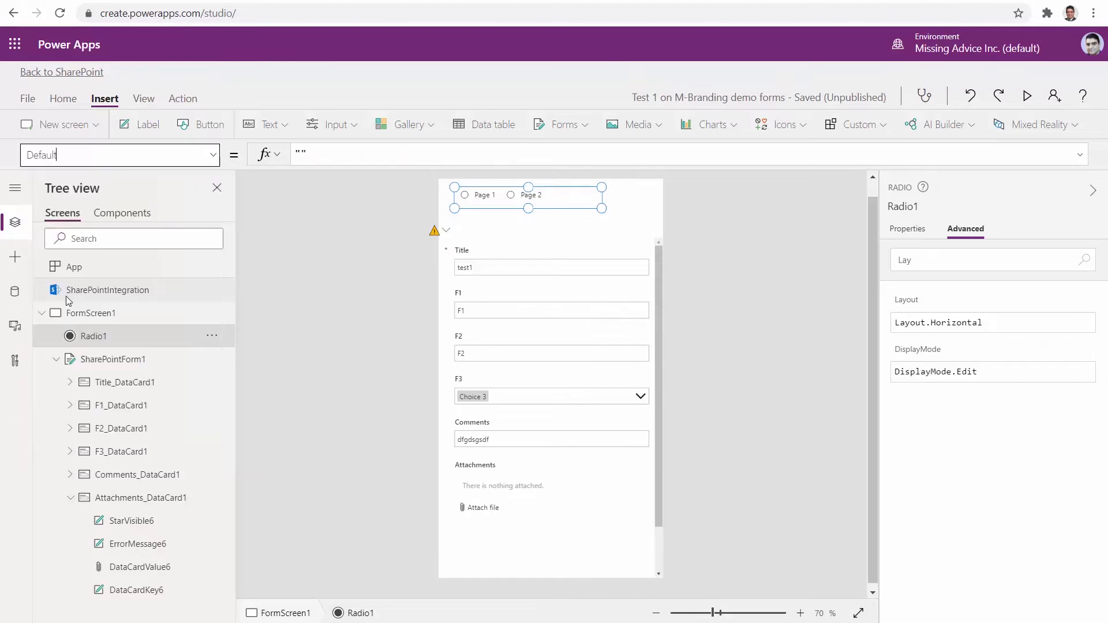
{"action": "left_click", "coordinate": [326, 152]}
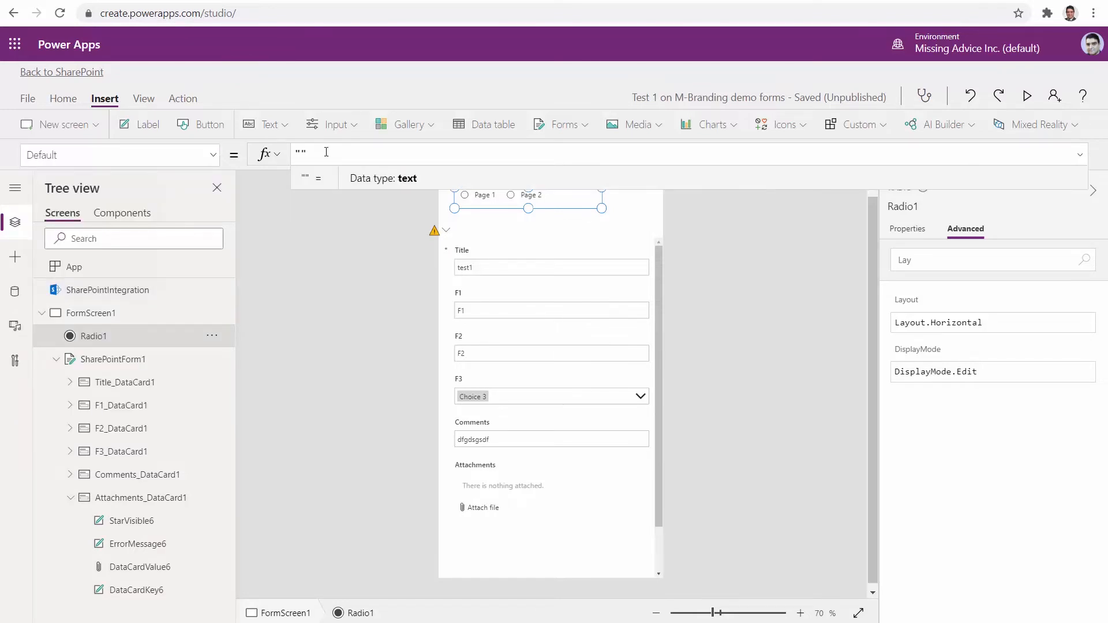
{"action": "type", "text": "Page"}
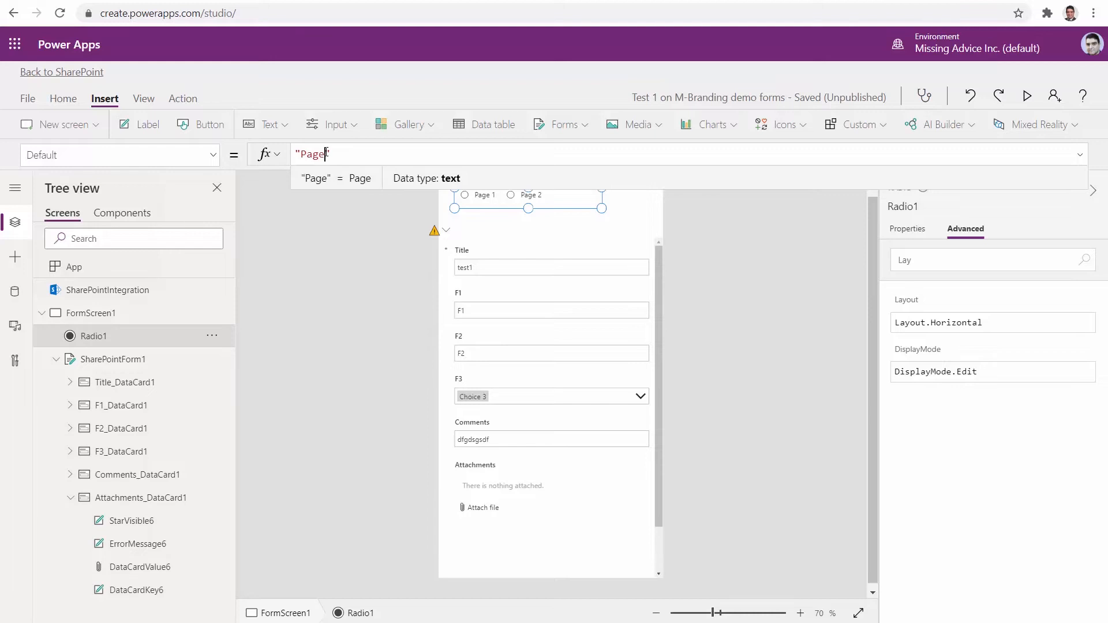
{"action": "type", "text": " 1"}
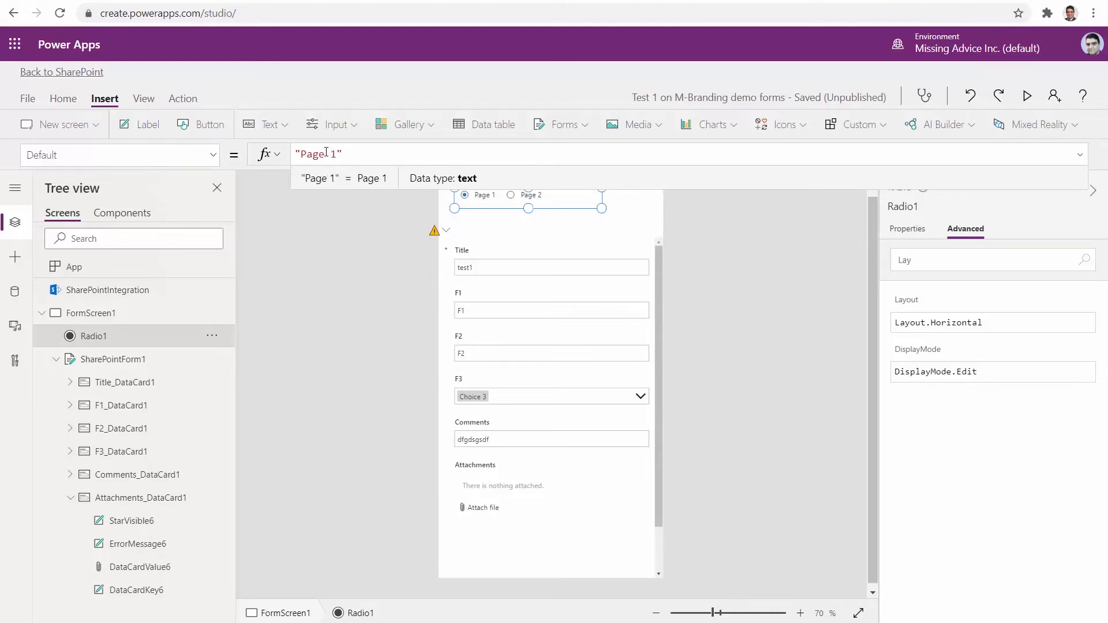
{"action": "left_click", "coordinate": [376, 286]}
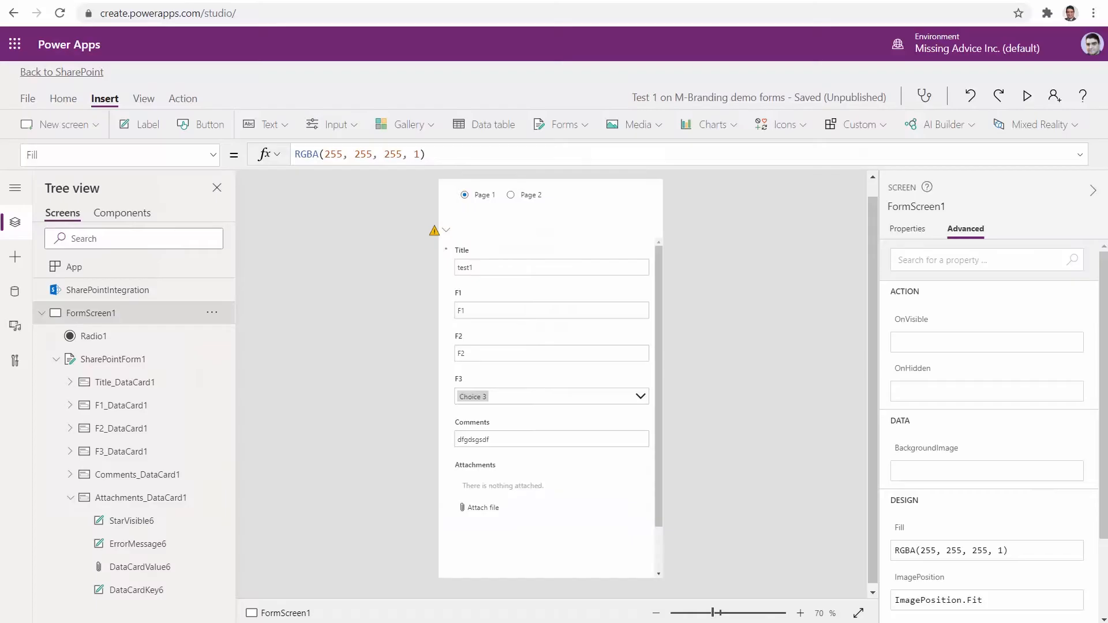
- Set the Visible property of Title_DataCard1 to Radio1.Selected.Value = "Page 1" and copy the whole formula
{"action": "left_click", "coordinate": [451, 271]}
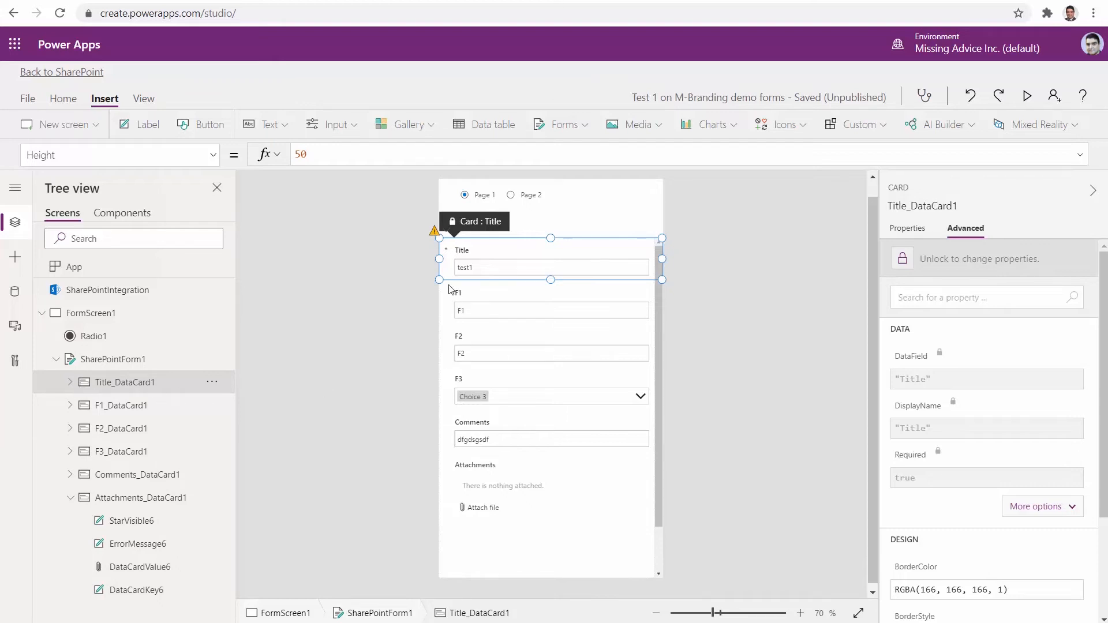
{"action": "left_click", "coordinate": [213, 155]}
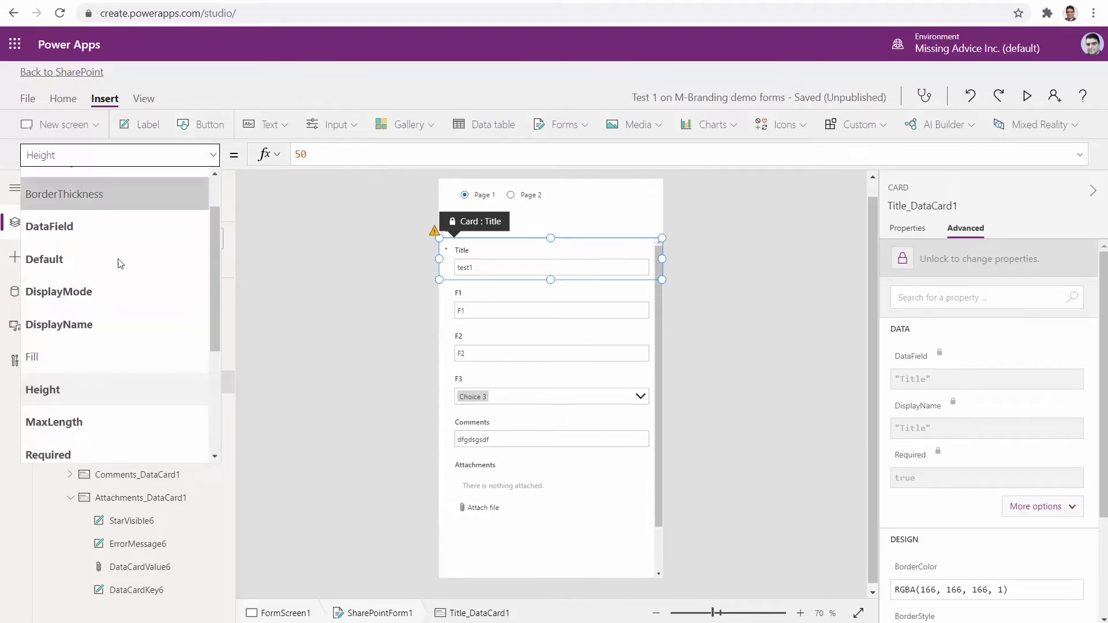
{"action": "scroll", "coordinate": [88, 430], "scroll_direction": "down", "scroll_amount": 3}
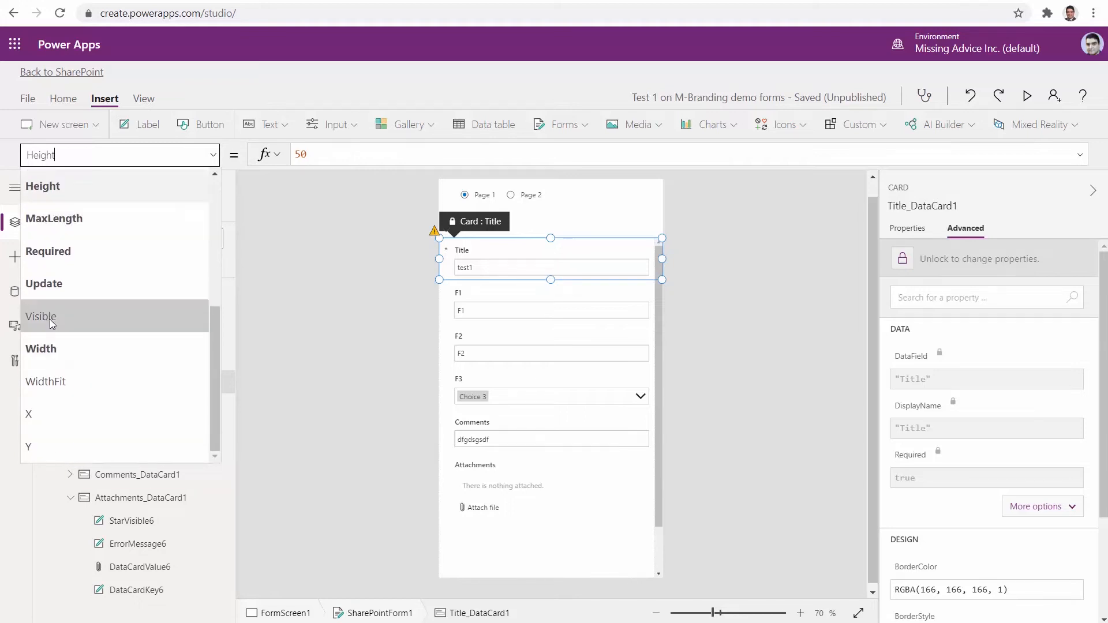
{"action": "left_click", "coordinate": [52, 318]}
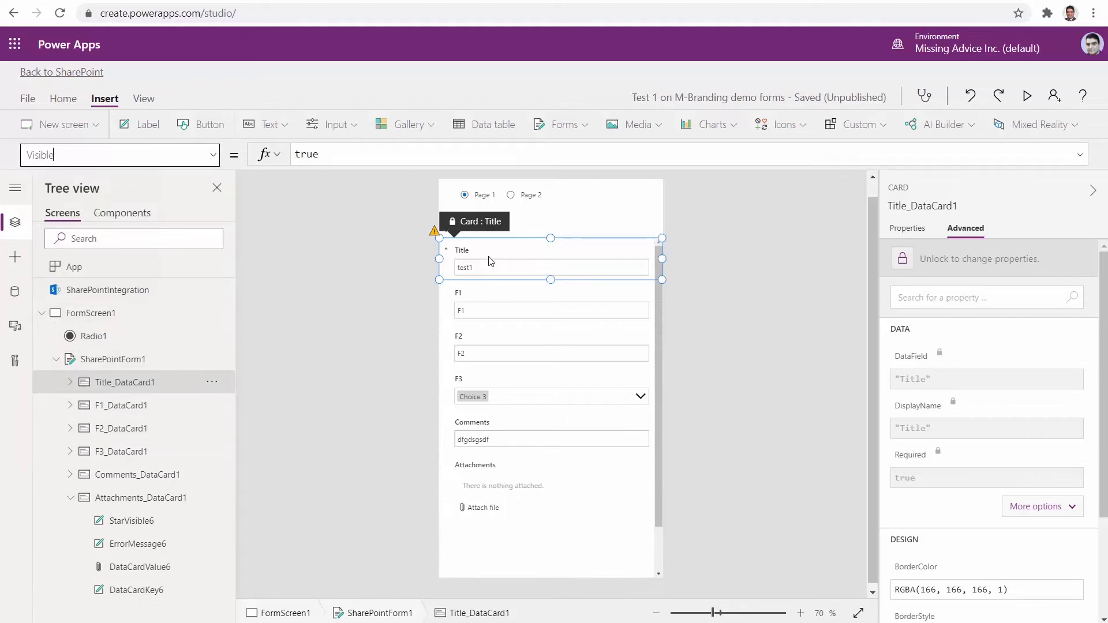
{"action": "double_click", "coordinate": [309, 154]}
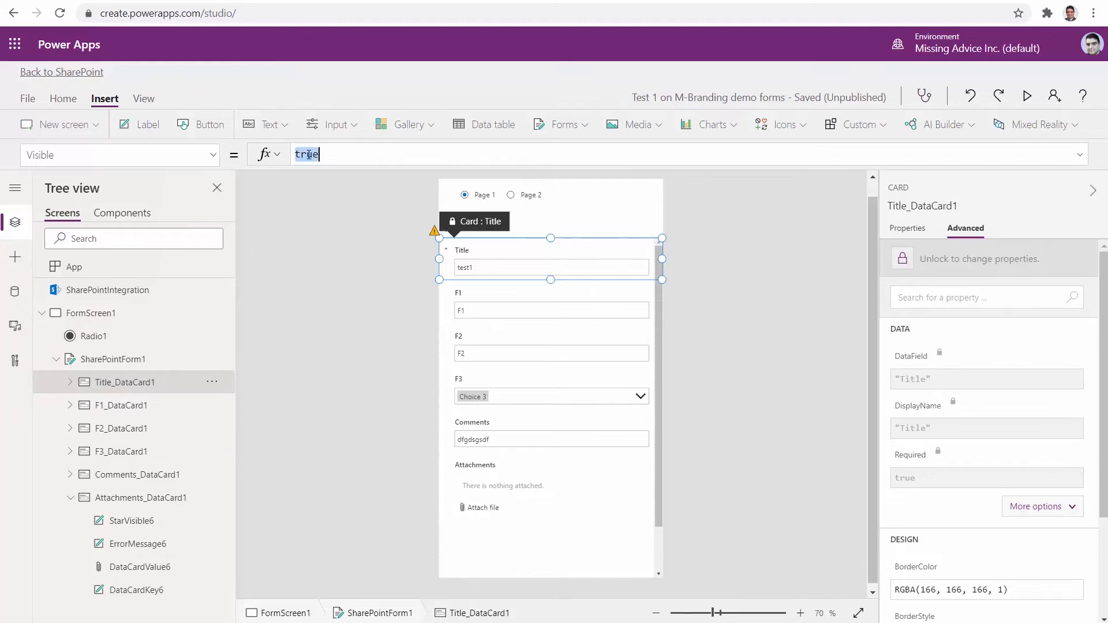
{"action": "type", "text": "Radio1"}
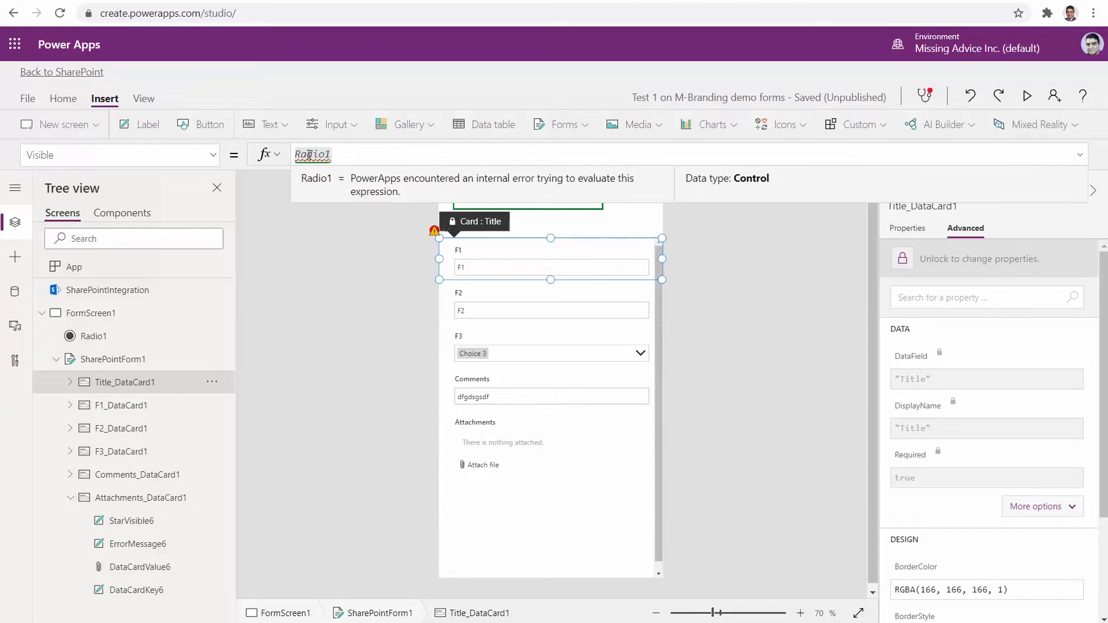
{"action": "type", "text": ".Se"}
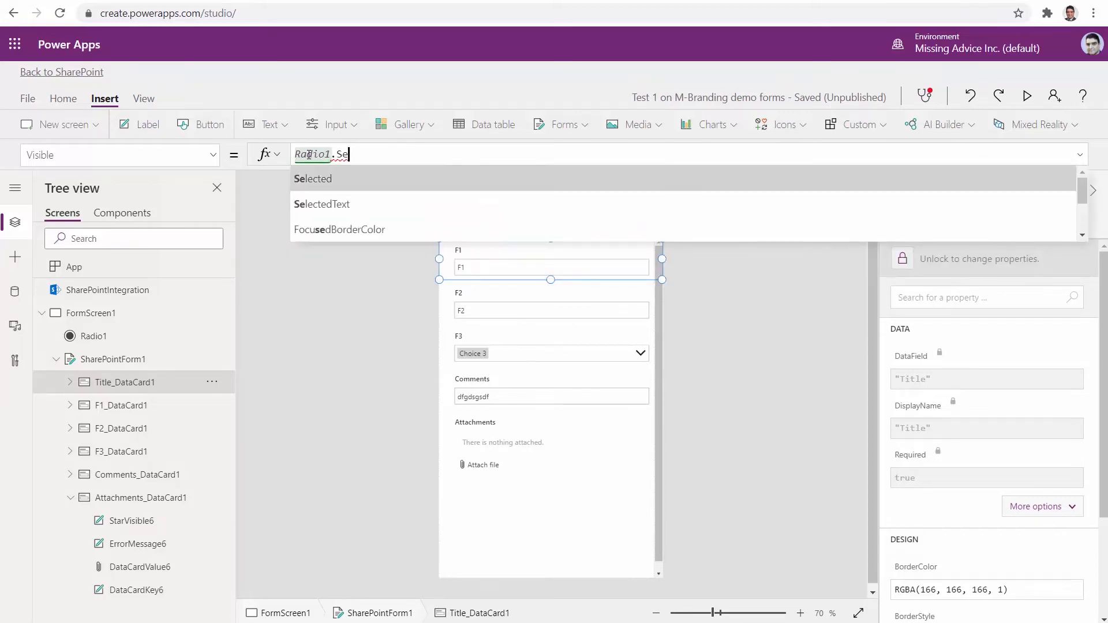
{"action": "key", "text": "Tab"}
{"action": "type", "text": ".Va"}
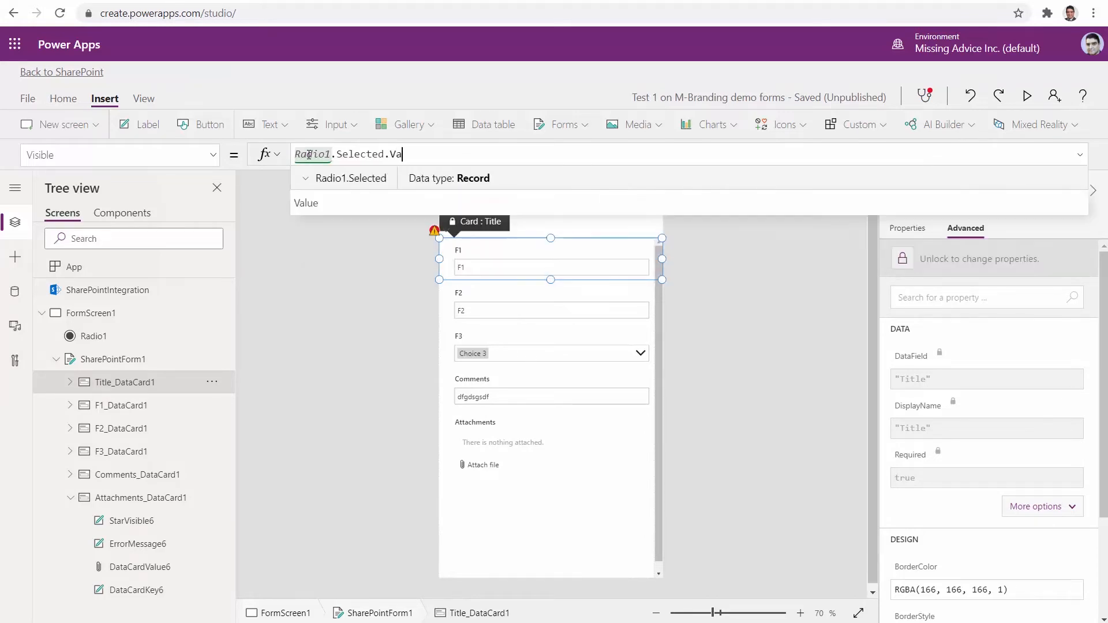
{"action": "key", "text": "Tab"}
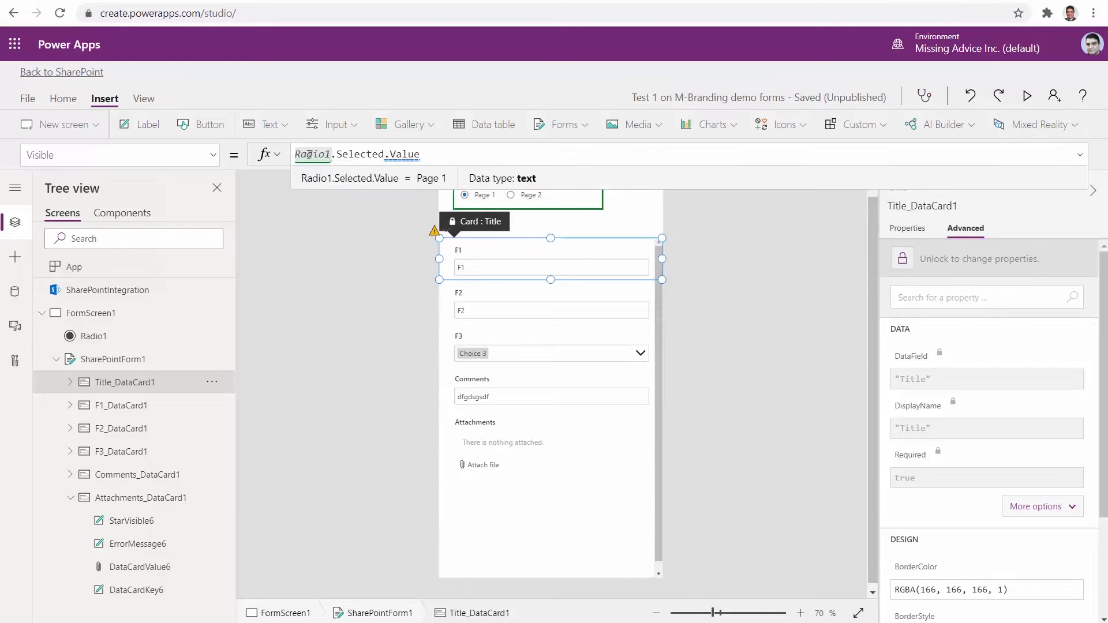
{"action": "type", "text": "= "}
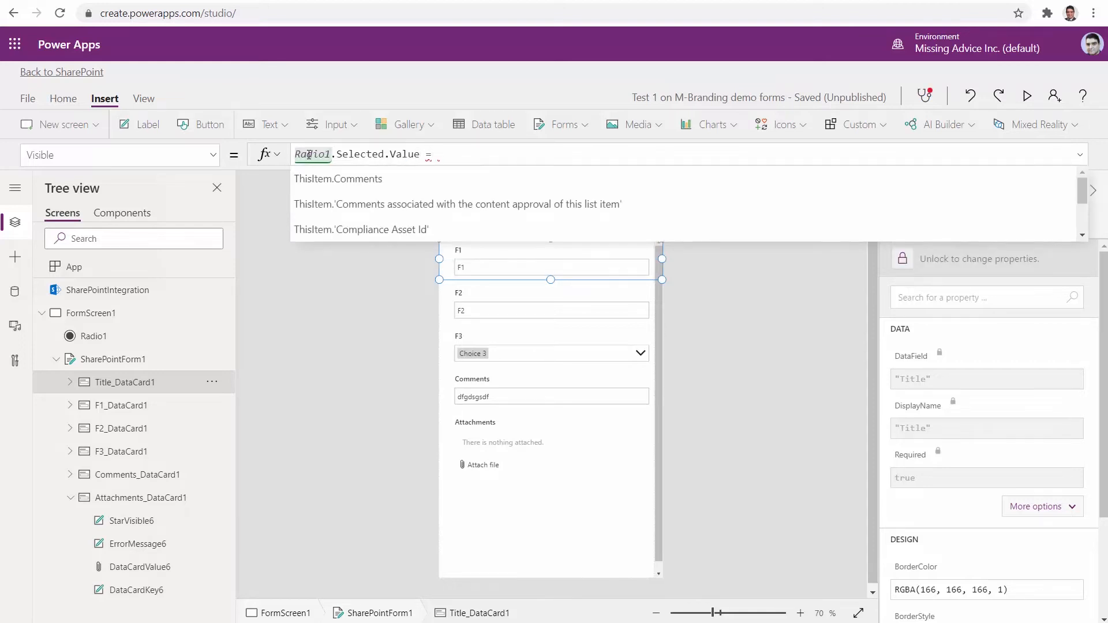
{"action": "type", "text": "\"\""}
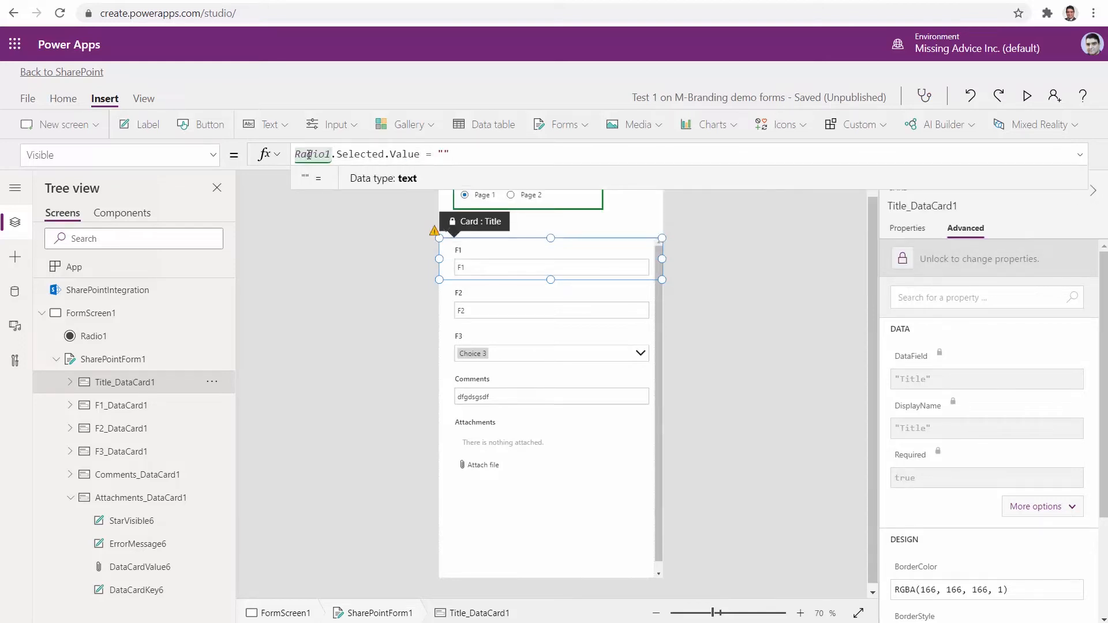
{"action": "type", "text": "Page 1"}
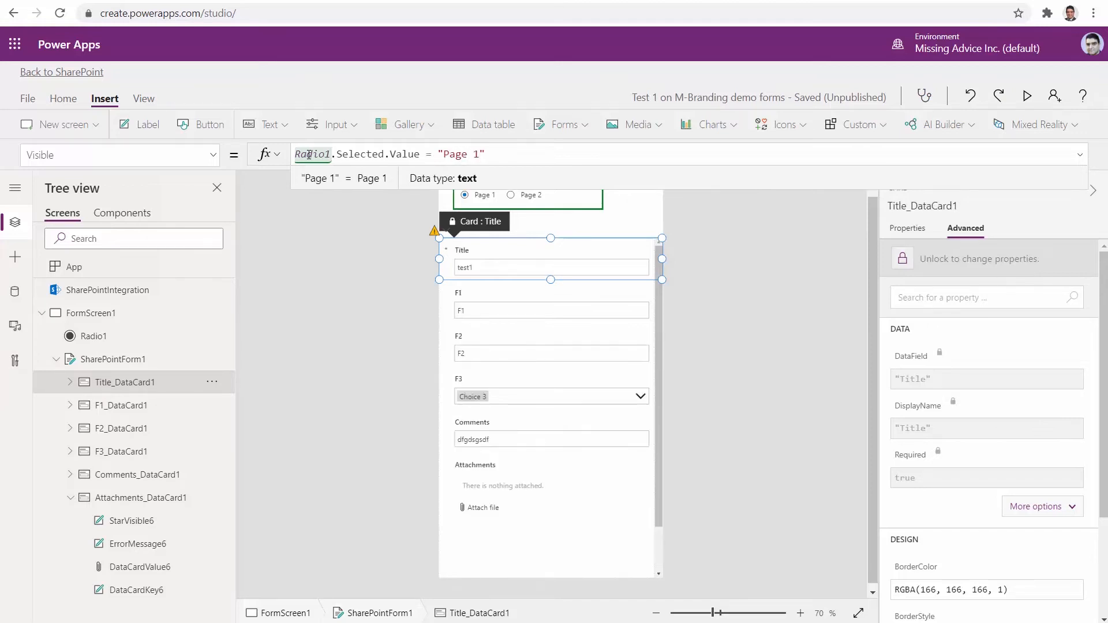
{"action": "key", "text": "ctrl+a"}
{"action": "key", "text": "ctrl+c"}
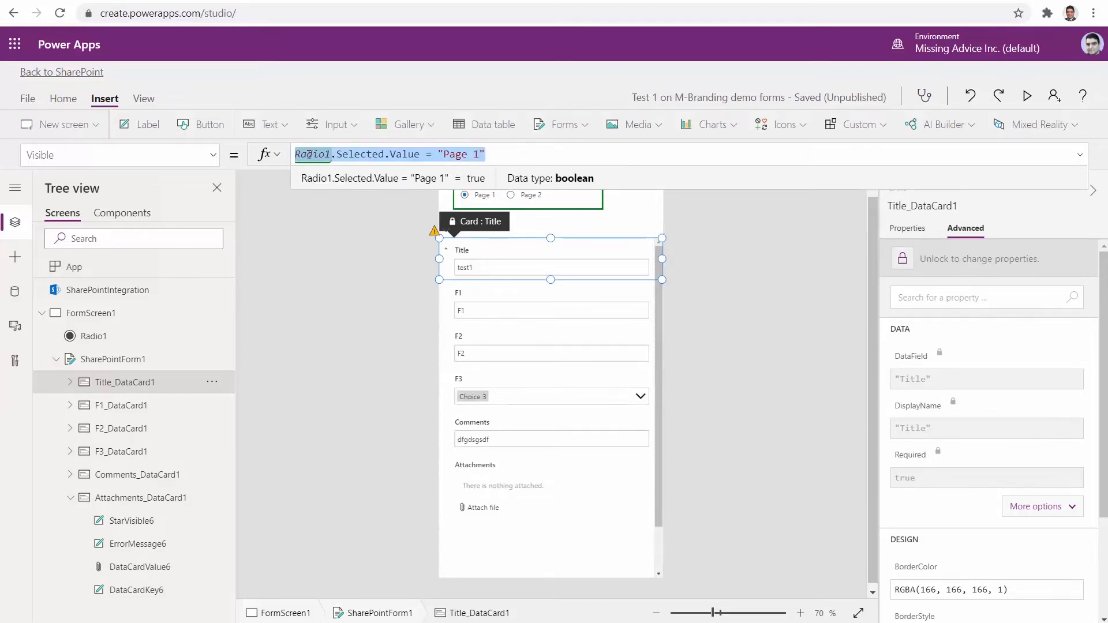
- Set the Visible property of F1_DataCard1 to the copied formula Radio1.Selected.Value = "Page 1"
{"action": "left_click", "coordinate": [440, 299]}
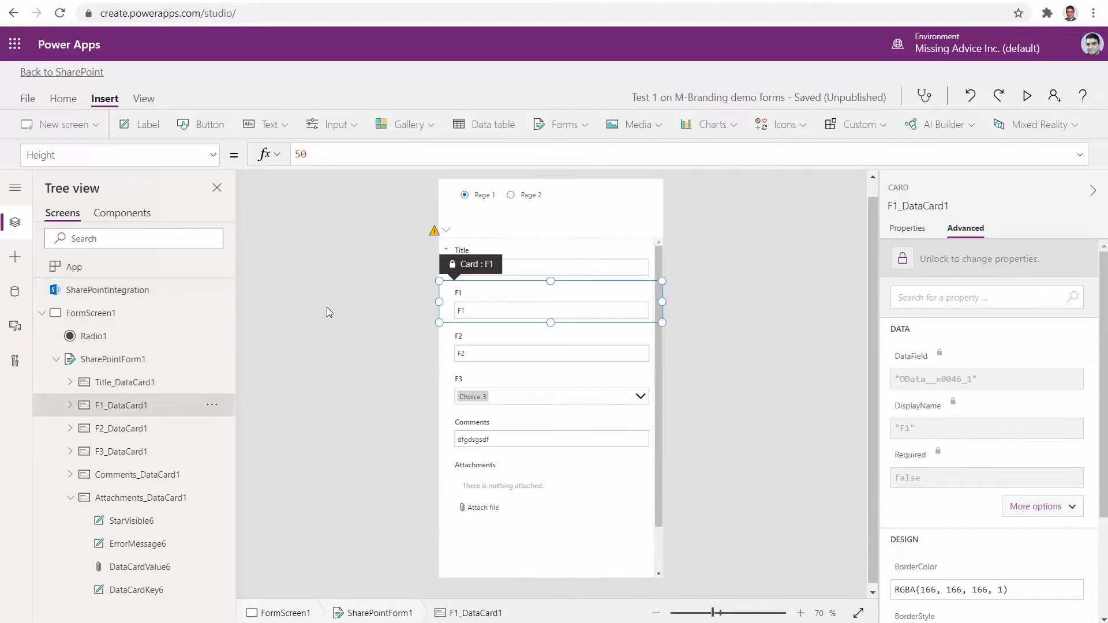
{"action": "left_click", "coordinate": [214, 155]}
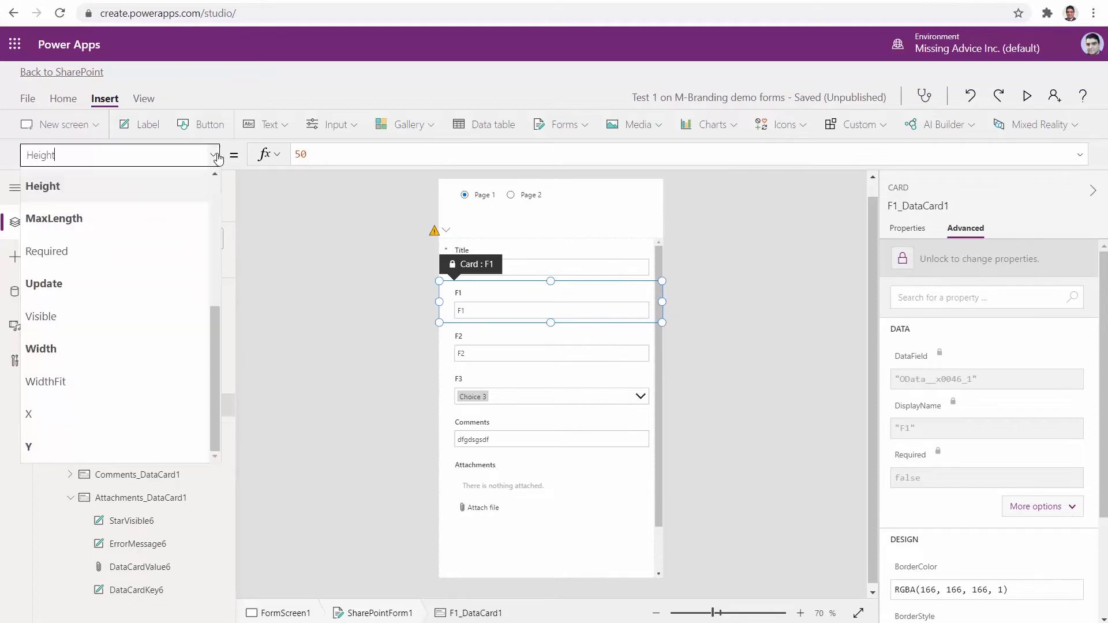
{"action": "left_click", "coordinate": [54, 316]}
{"action": "double_click", "coordinate": [309, 154]}
{"action": "key", "text": "ctrl+v"}
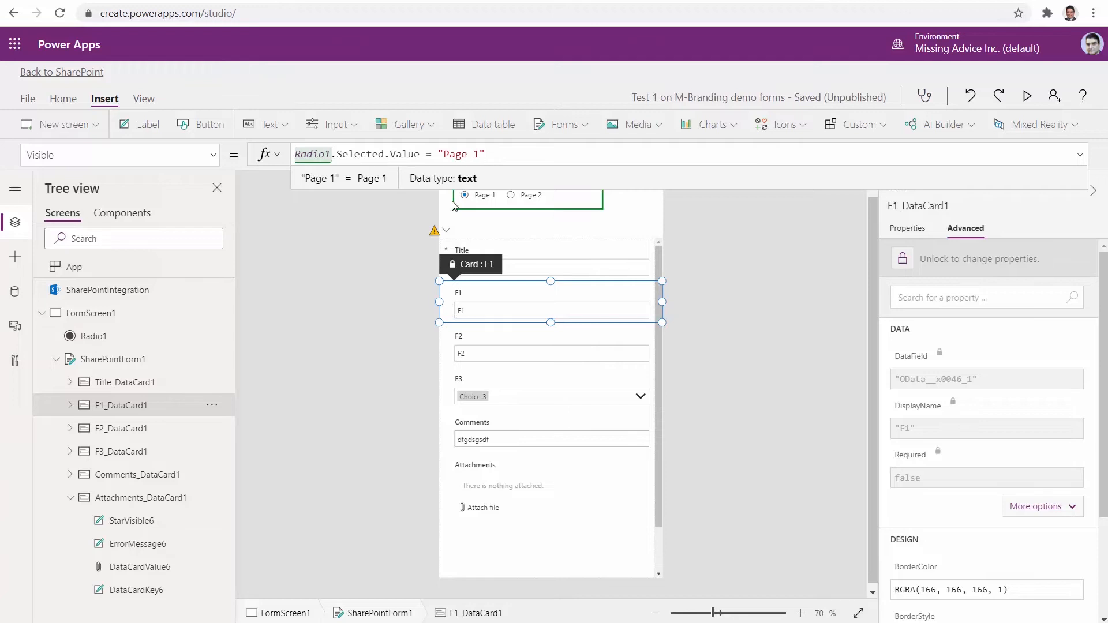
- Set the Visible property of F3_DataCard1 to the copied formula Radio1.Selected.Value = "Page 1"
{"action": "left_click", "coordinate": [445, 399]}
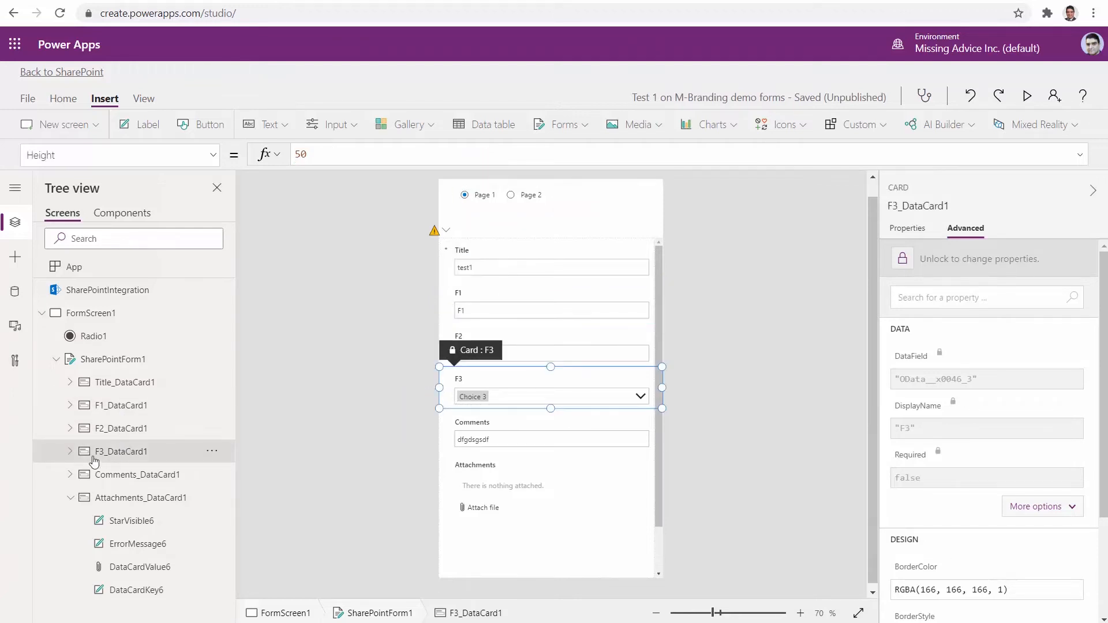
{"action": "left_click", "coordinate": [213, 155]}
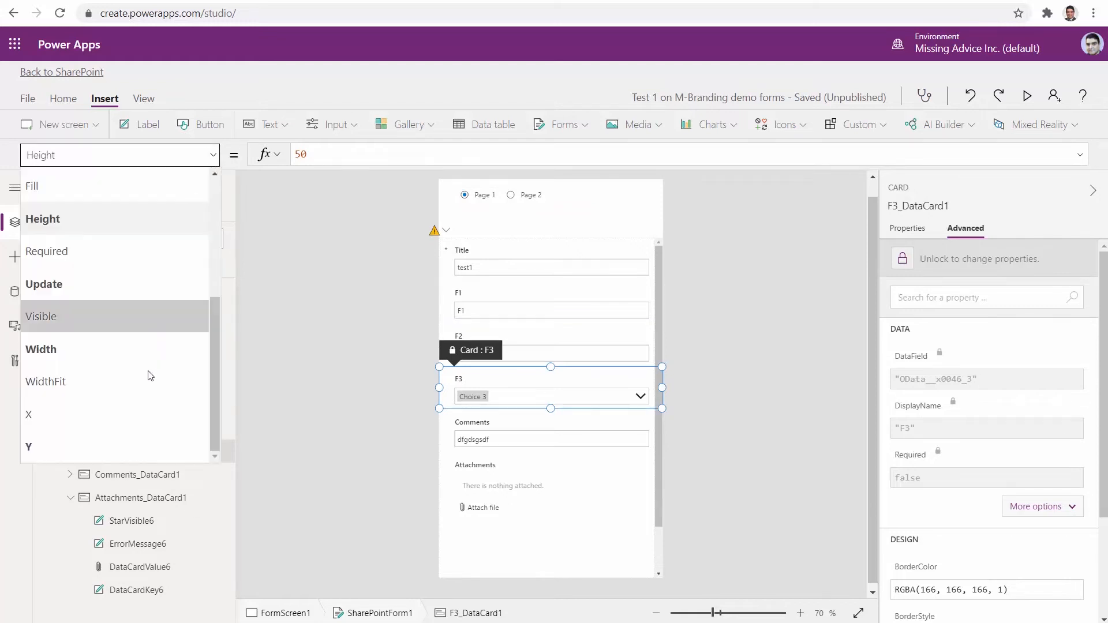
{"action": "left_click", "coordinate": [74, 323]}
{"action": "double_click", "coordinate": [308, 155]}
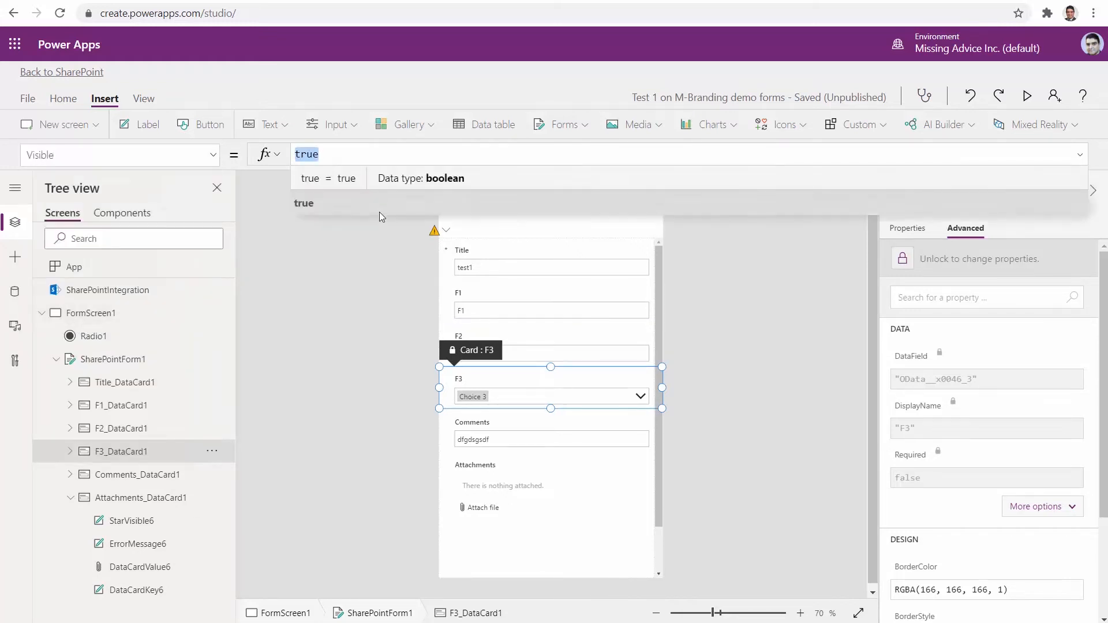
{"action": "key", "text": "ctrl+v"}
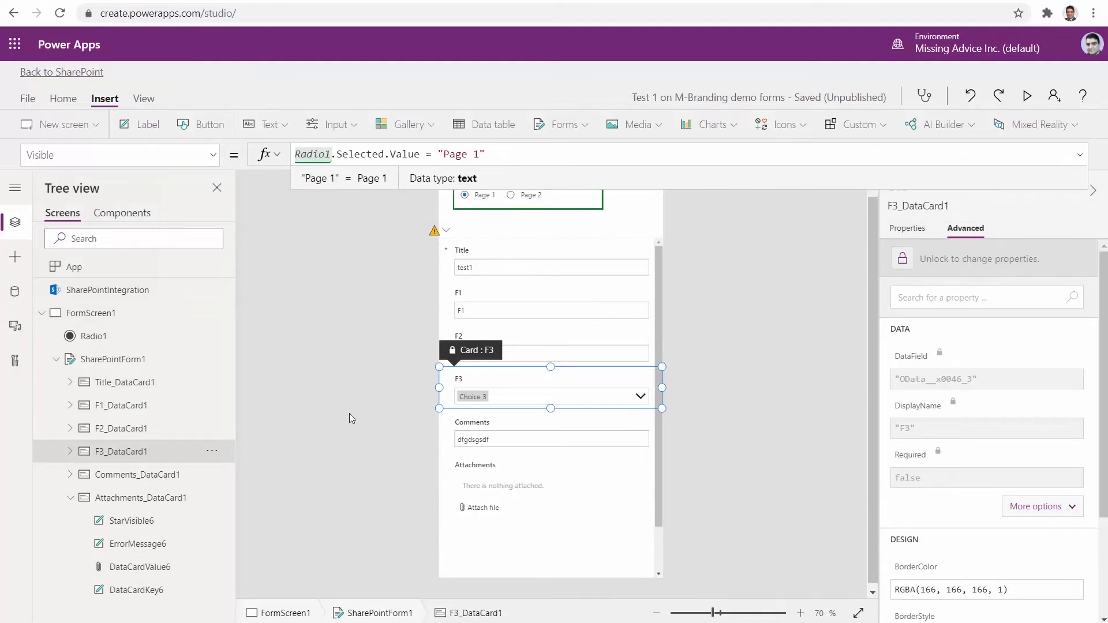
{"action": "left_click", "coordinate": [348, 413]}
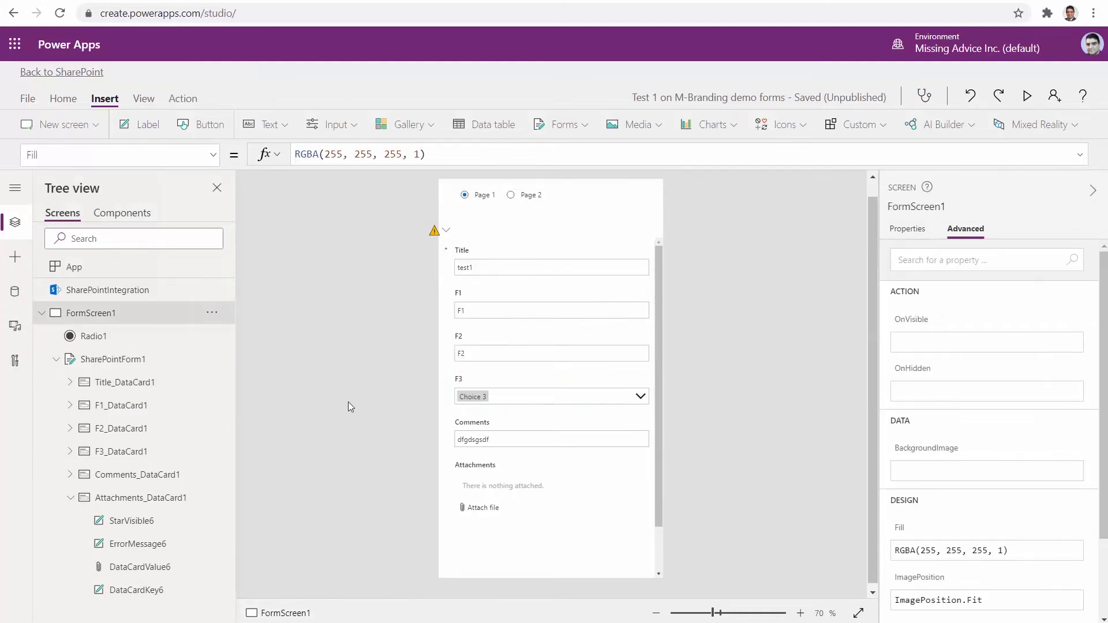
- Preview the form, switch the radio selection to Page 2 to check which fields show, and return to editing
{"action": "left_click", "coordinate": [1026, 98]}
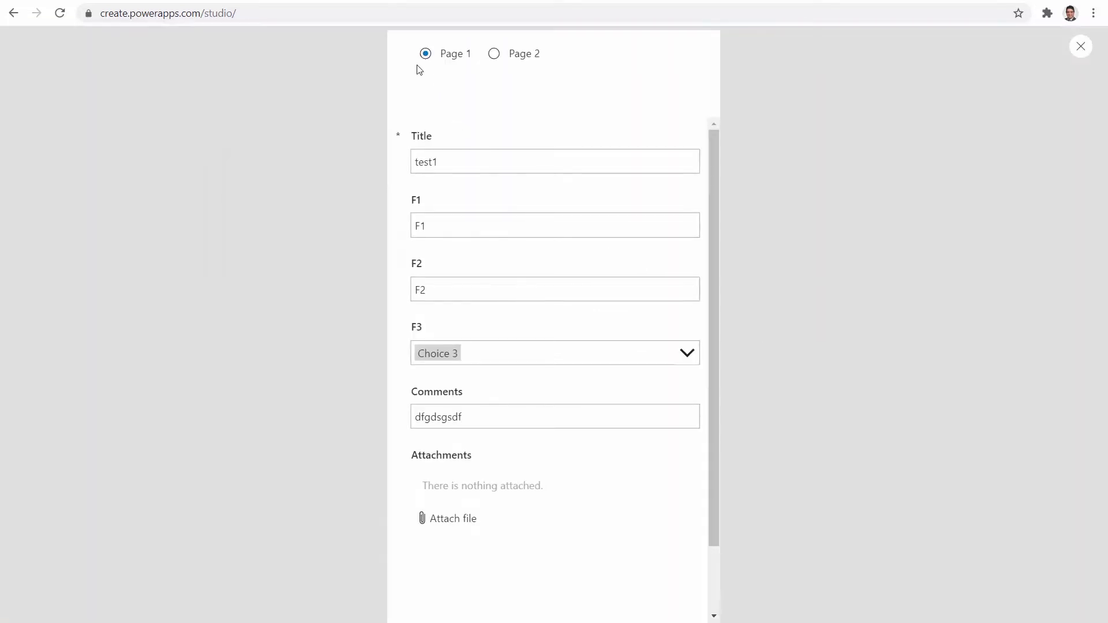
{"action": "left_click", "coordinate": [494, 55]}
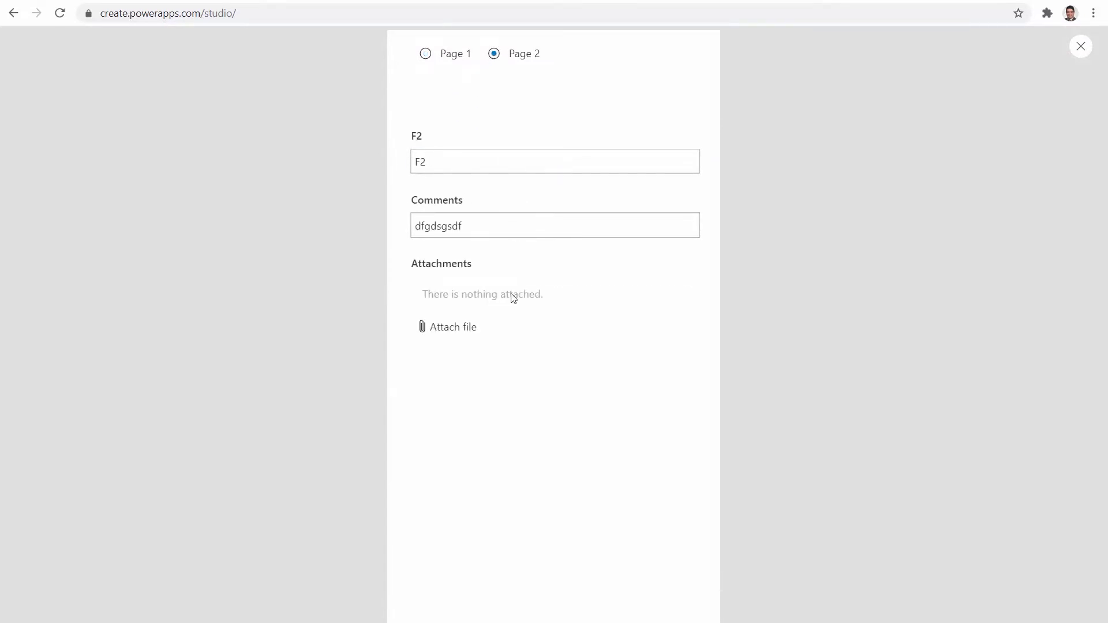
{"action": "left_click", "coordinate": [1080, 48]}
{"action": "left_click", "coordinate": [650, 381]}
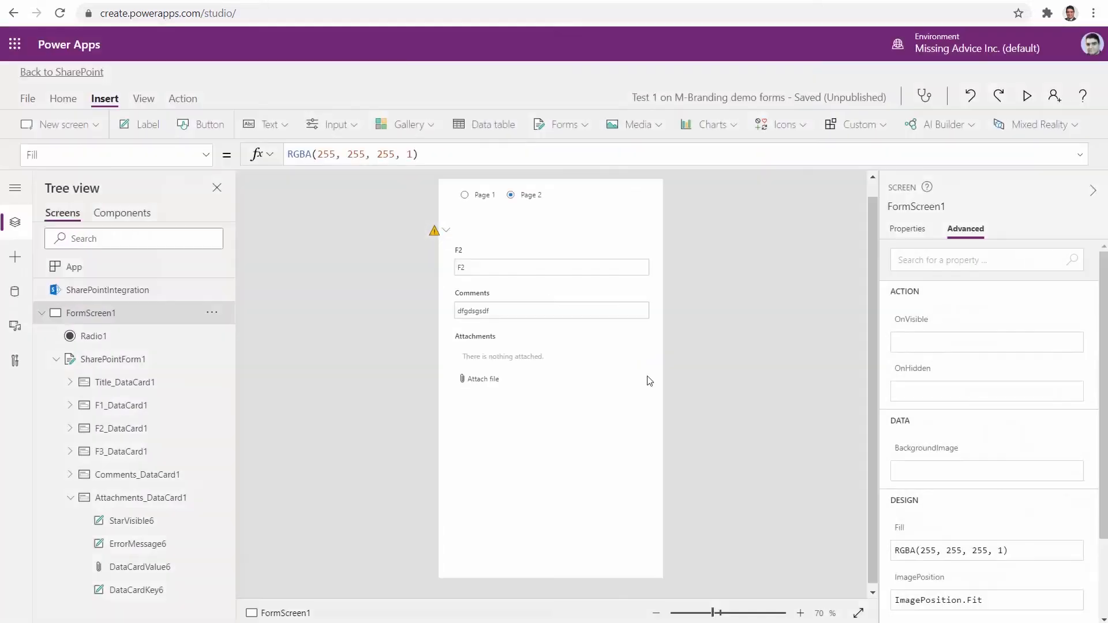
- Set the Visible property of F2_DataCard1 to Radio1.Selected.Value = "Page 2" and copy the whole formula
{"action": "left_click", "coordinate": [446, 272]}
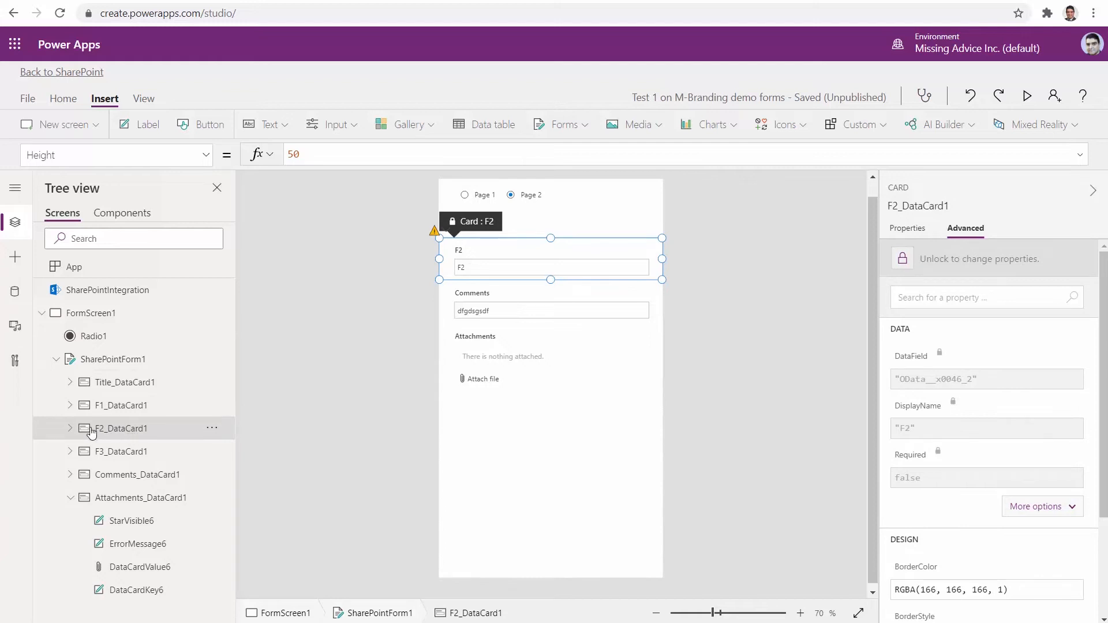
{"action": "left_click", "coordinate": [208, 158]}
{"action": "left_click", "coordinate": [60, 349]}
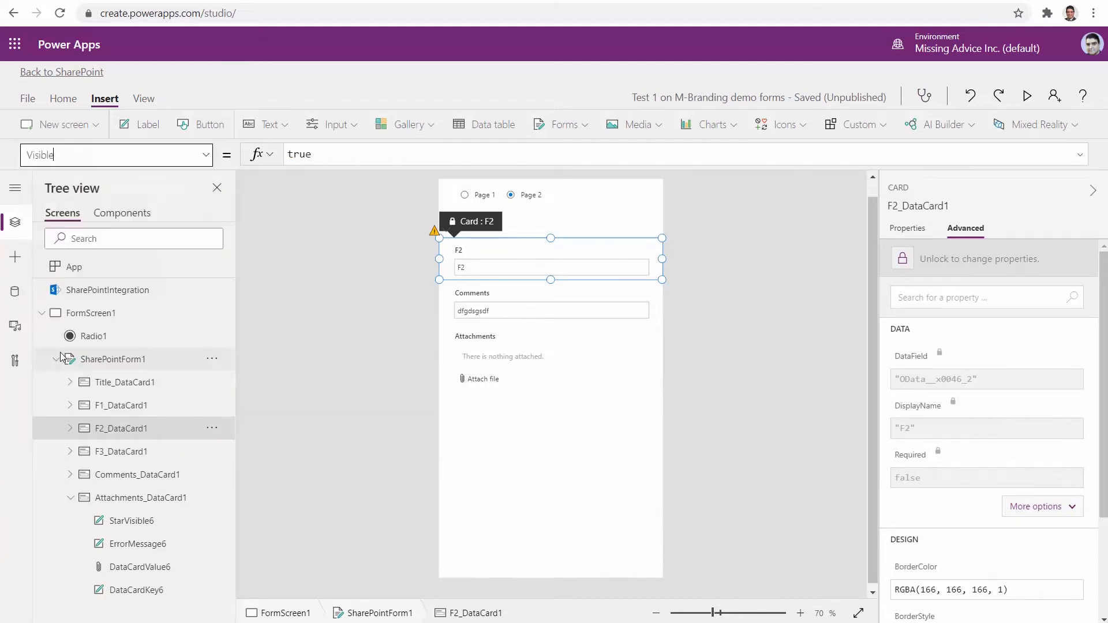
{"action": "double_click", "coordinate": [303, 155]}
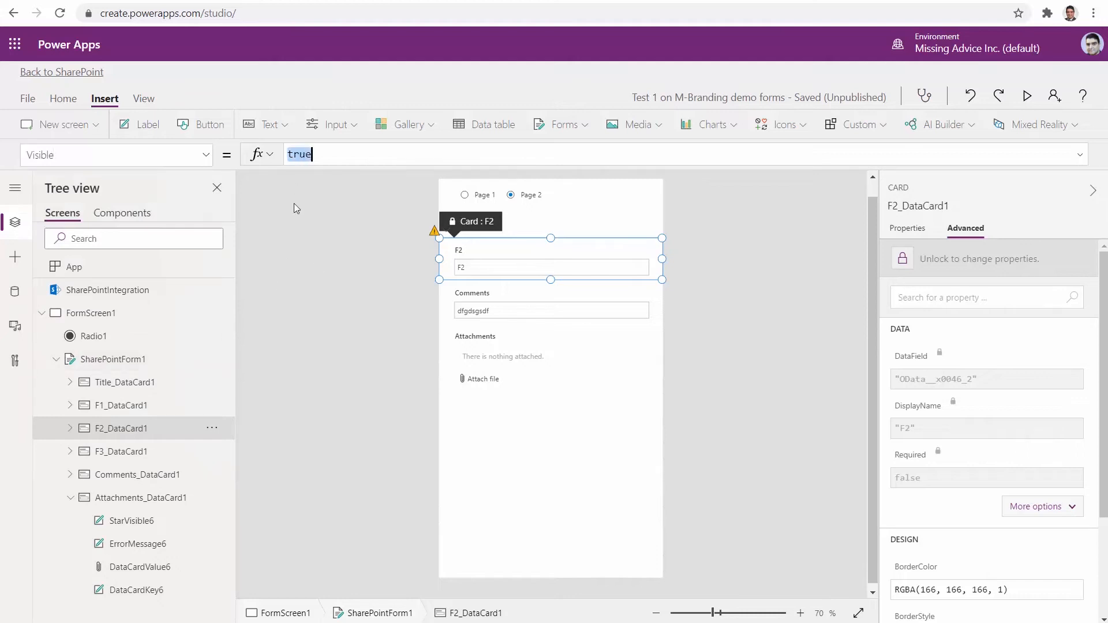
{"action": "key", "text": "ctrl+v"}
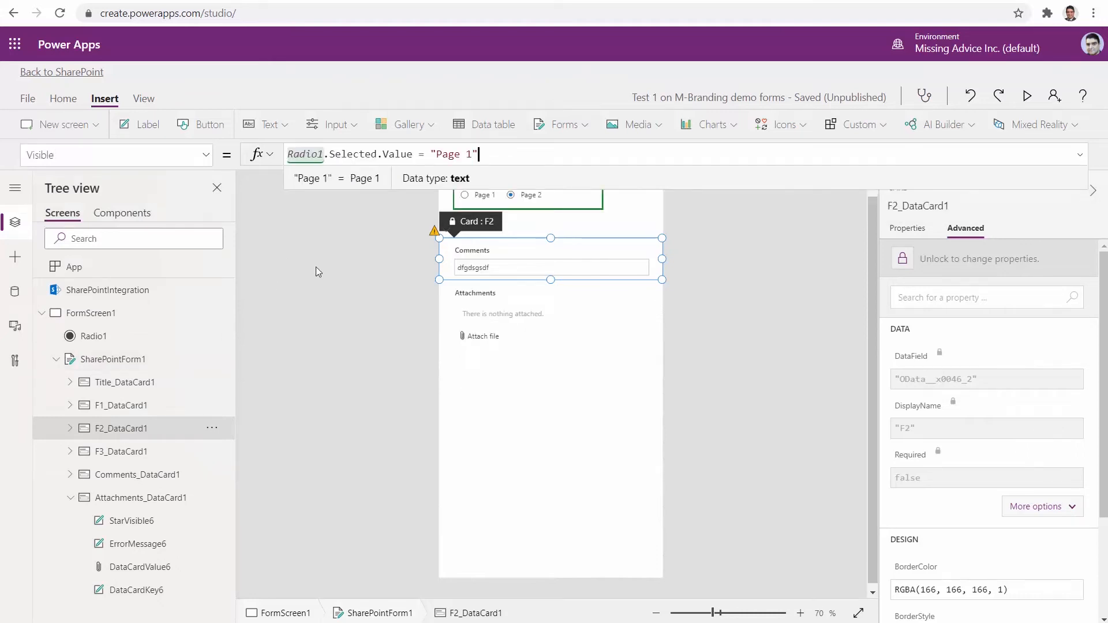
{"action": "key", "text": "Left"}
{"action": "key", "text": "shift+Left"}
{"action": "type", "text": "2"}
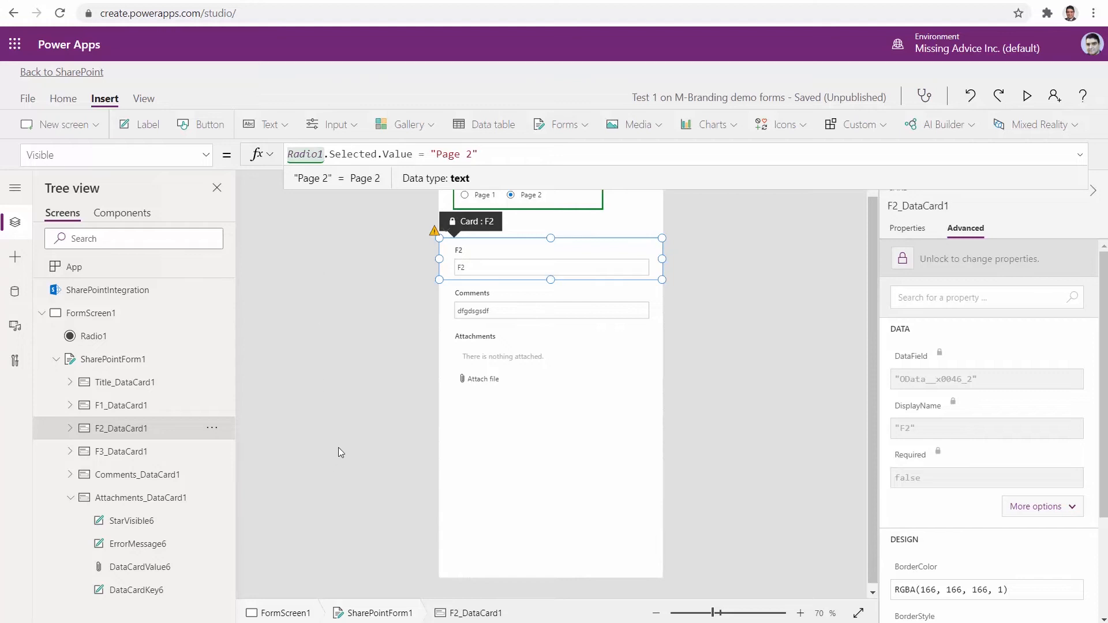
{"action": "key", "text": "ctrl+a"}
{"action": "key", "text": "ctrl+c"}
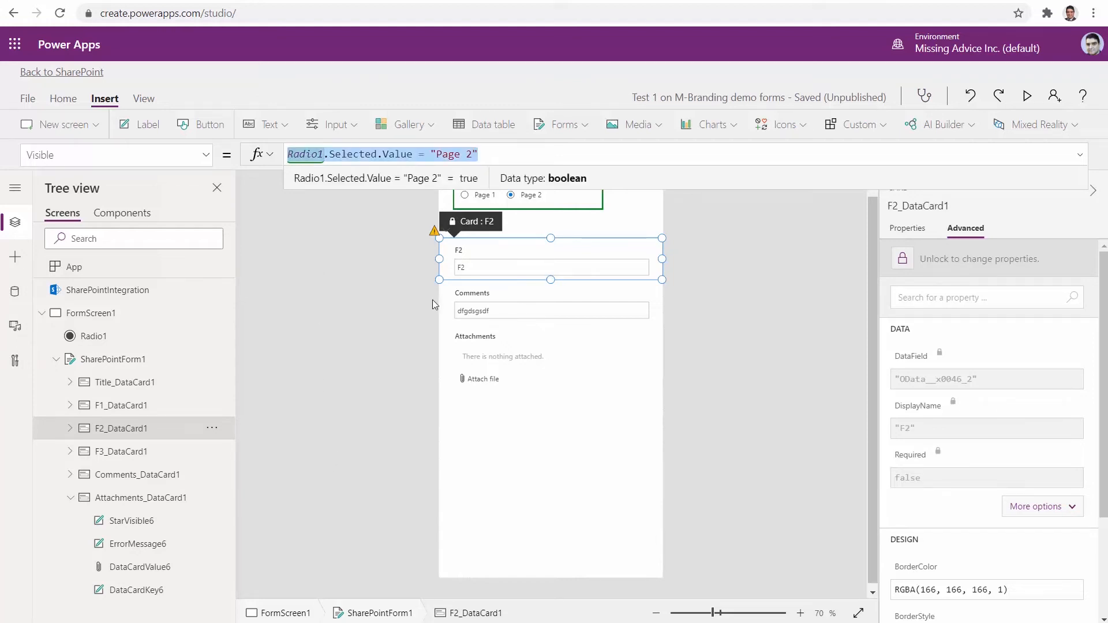
- Set the Visible property of Comments_DataCard1 to the copied formula Radio1.Selected.Value = "Page 2"
{"action": "left_click", "coordinate": [450, 312]}
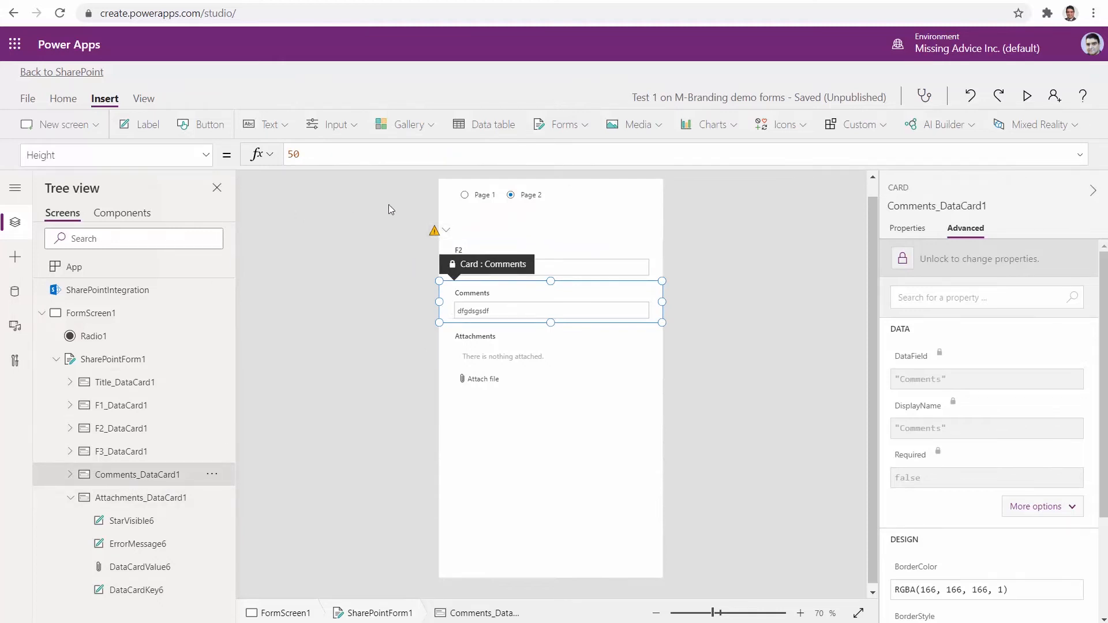
{"action": "left_click", "coordinate": [206, 157]}
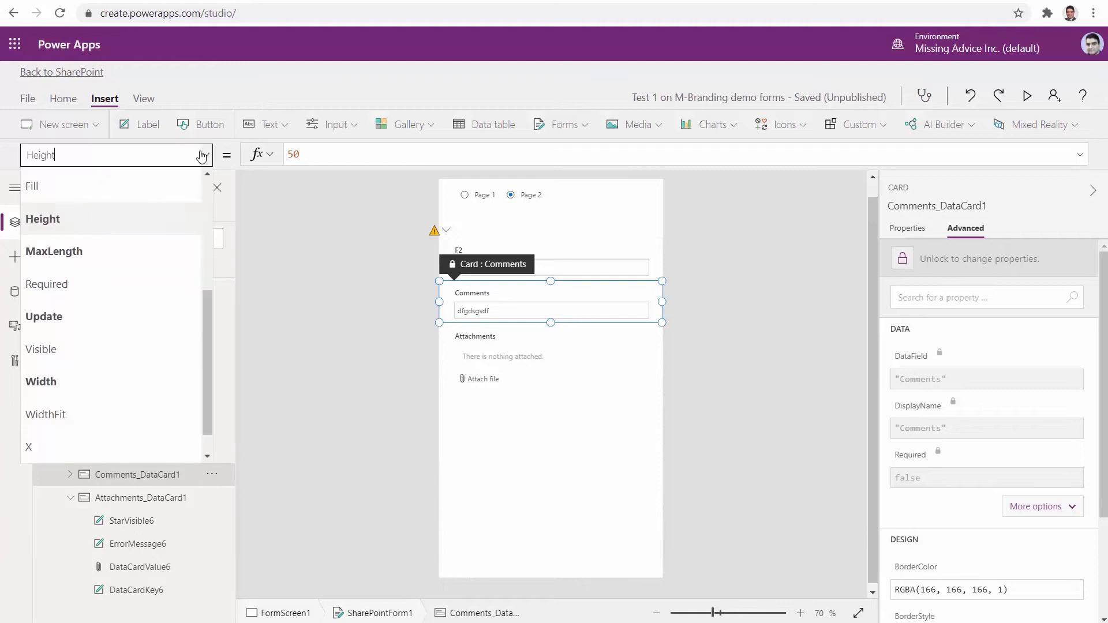
{"action": "left_click", "coordinate": [32, 355]}
{"action": "double_click", "coordinate": [300, 154]}
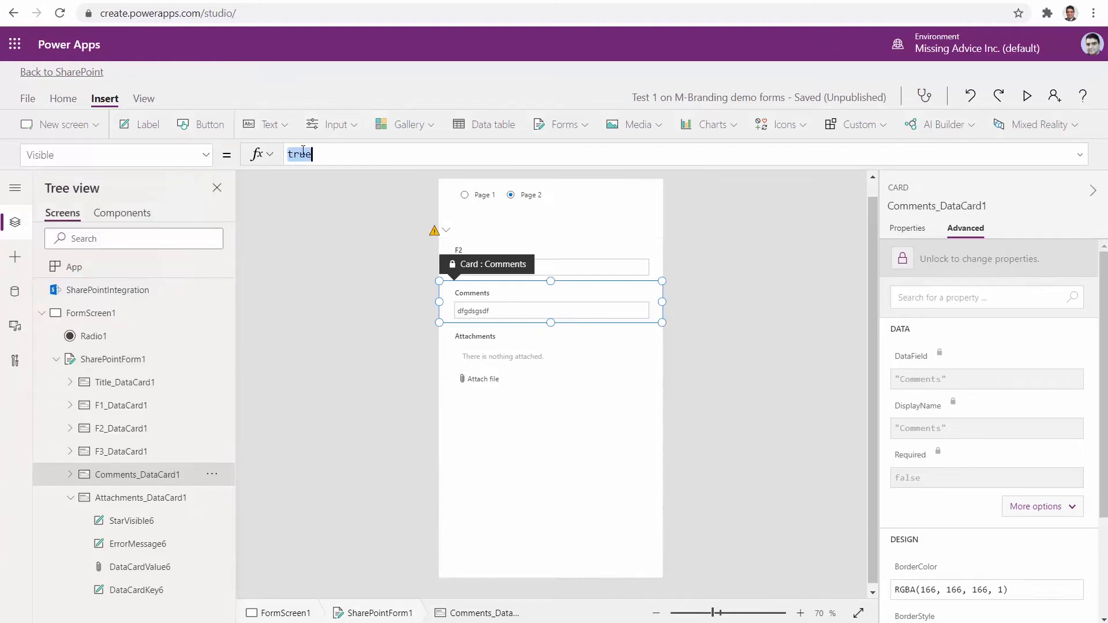
{"action": "key", "text": "ctrl+v"}
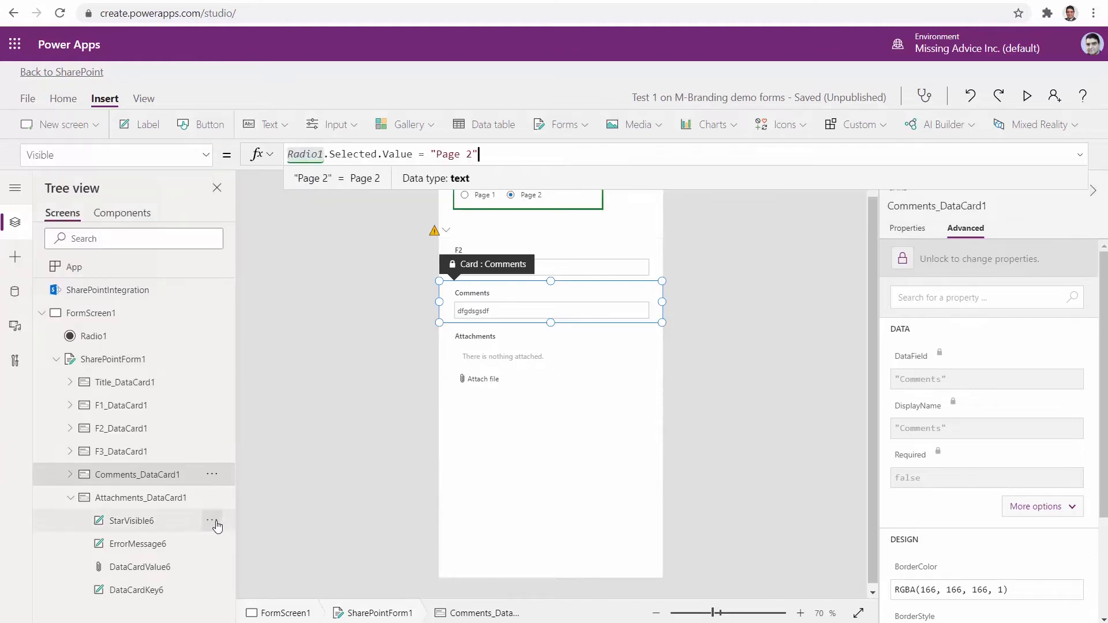
- Set the Visible property of Attachments_DataCard1 to the copied formula Radio1.Selected.Value = "Page 2"
{"action": "left_click", "coordinate": [159, 500]}
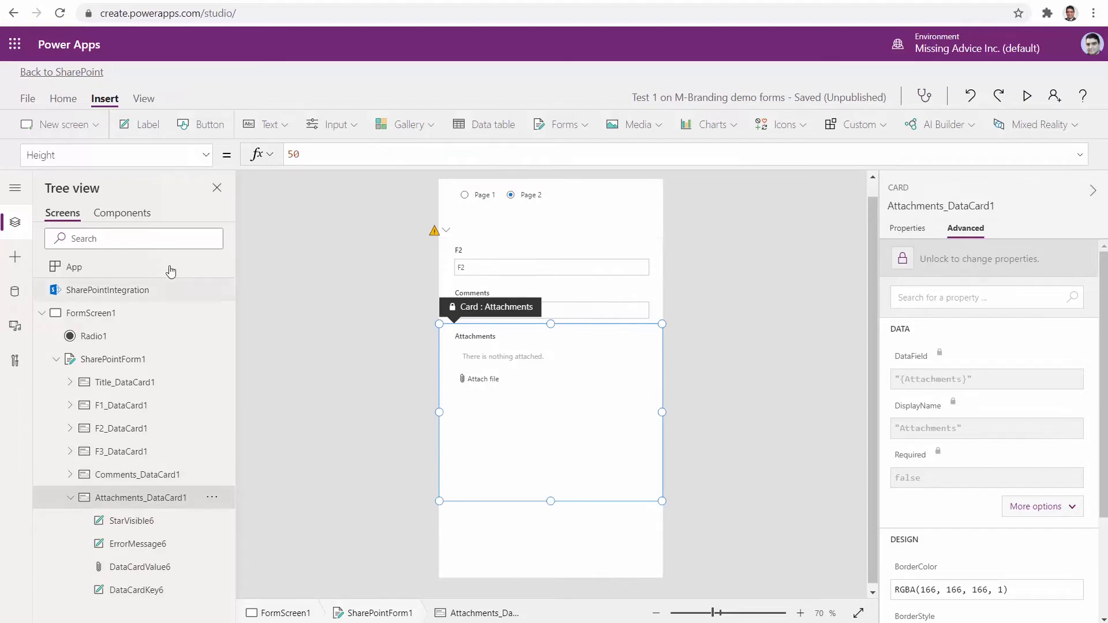
{"action": "left_click", "coordinate": [197, 157]}
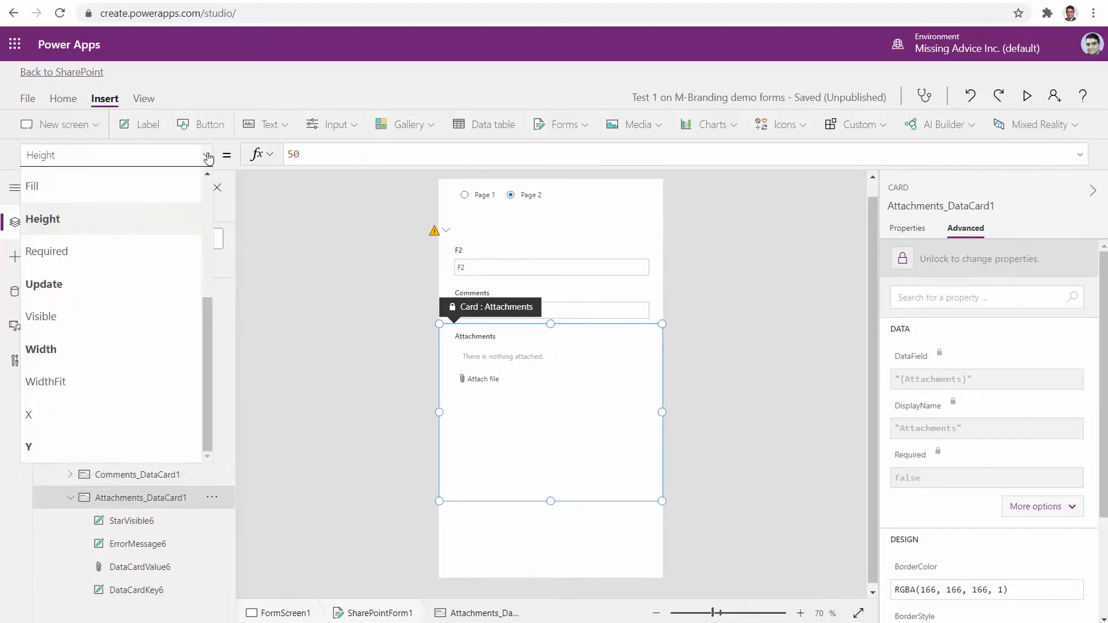
{"action": "left_click", "coordinate": [62, 330]}
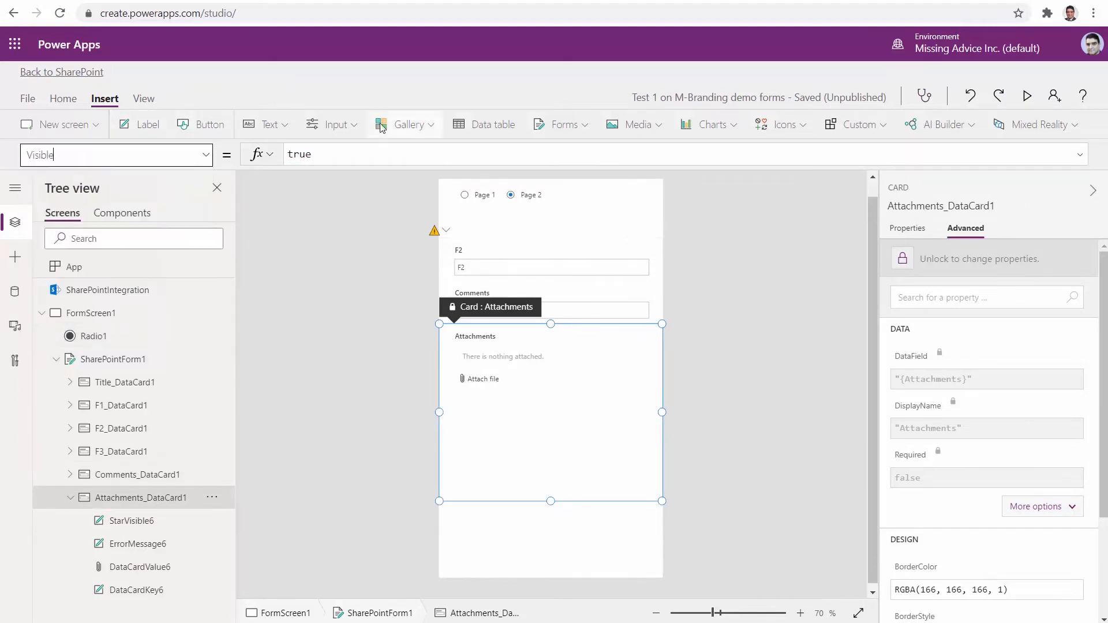
{"action": "double_click", "coordinate": [339, 154]}
{"action": "key", "text": "ctrl+v"}
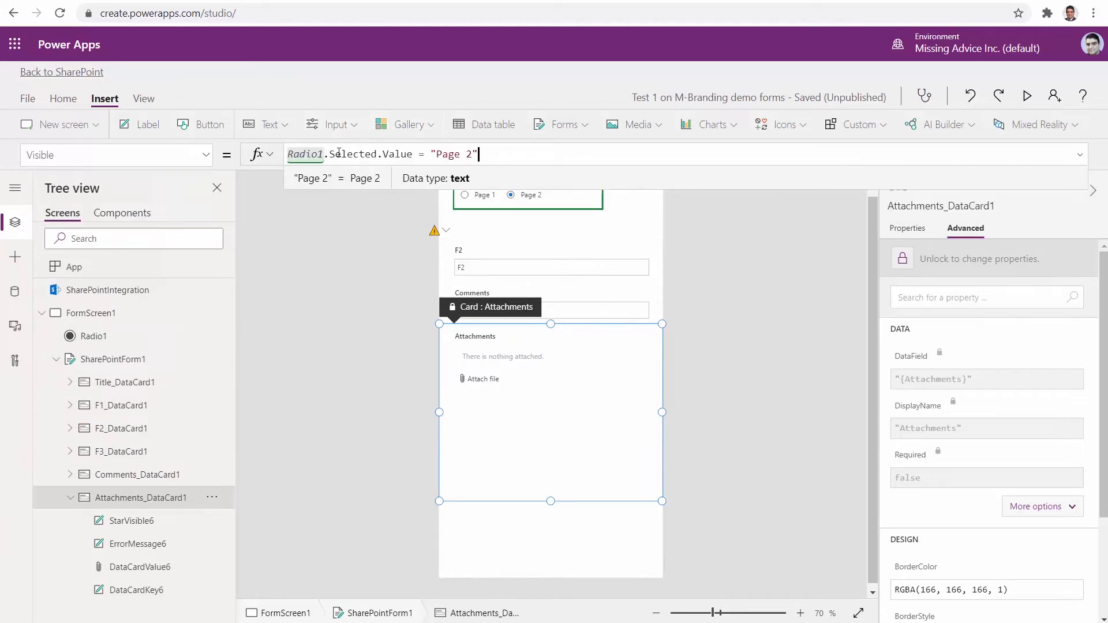
{"action": "left_click", "coordinate": [359, 293]}
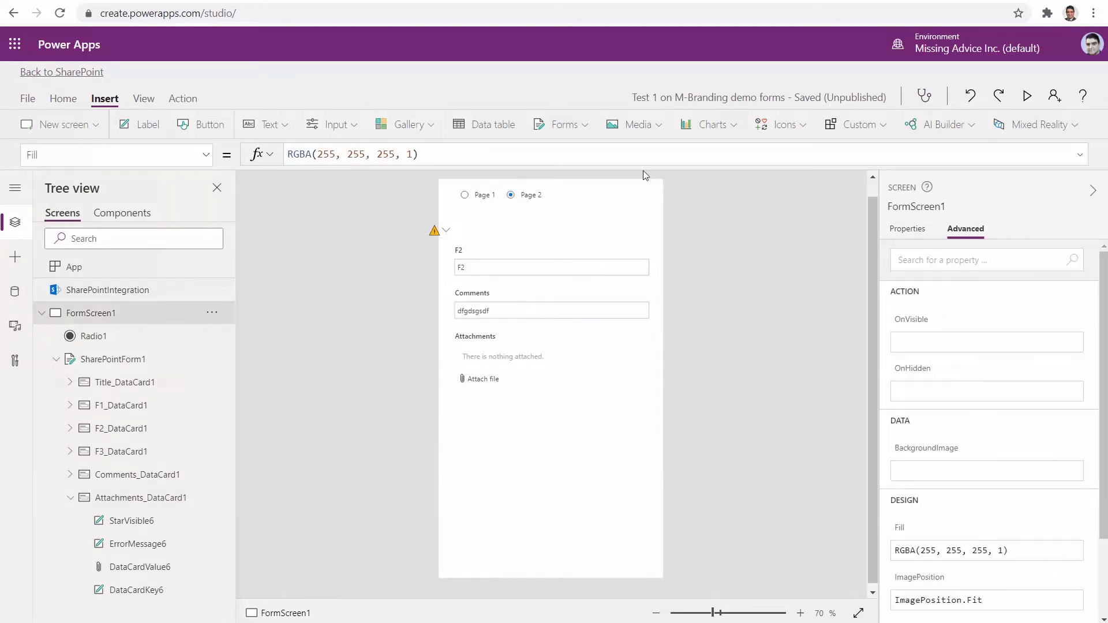
- Preview the form, check the Page 2 fields, select Page 1 to check its fields, and return to editing
{"action": "left_click", "coordinate": [1027, 96]}
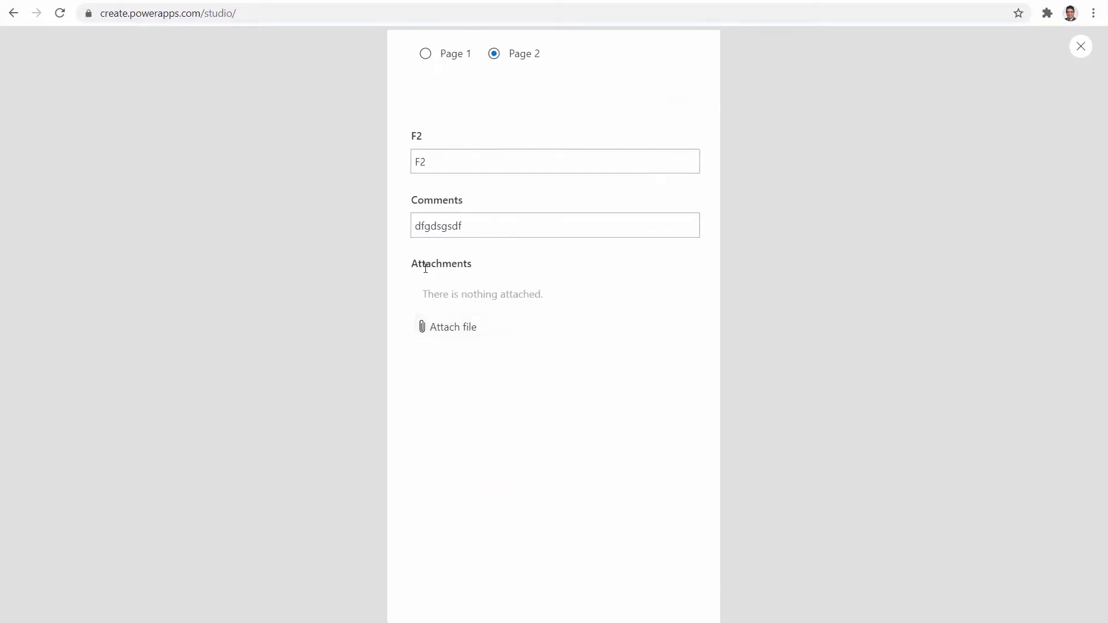
{"action": "left_click", "coordinate": [425, 54]}
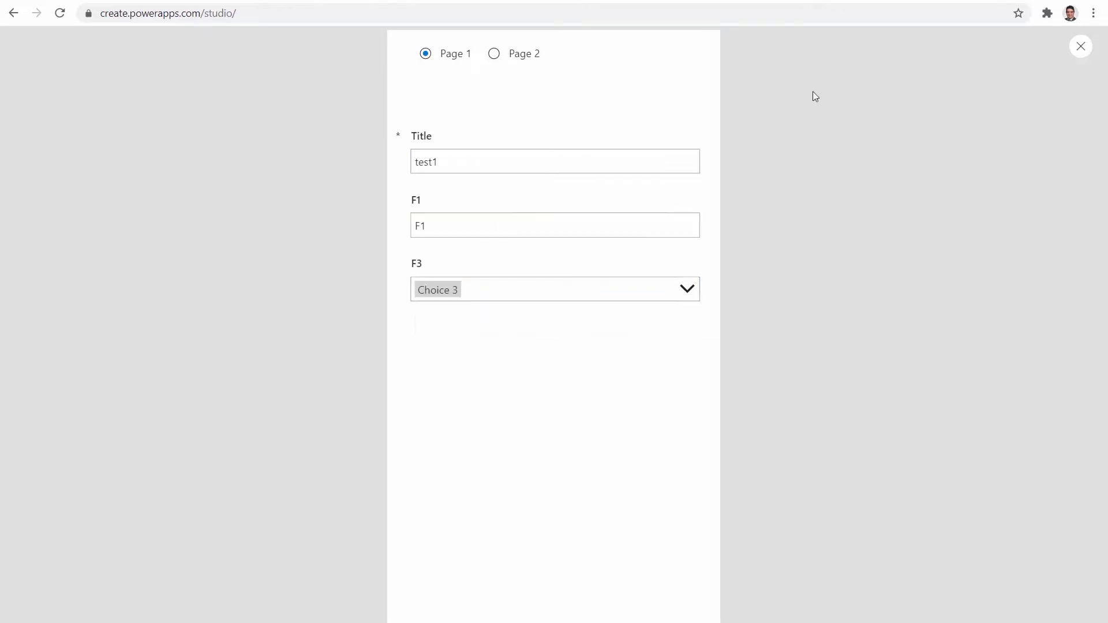
{"action": "left_click", "coordinate": [1081, 48]}
{"action": "left_click", "coordinate": [679, 380]}
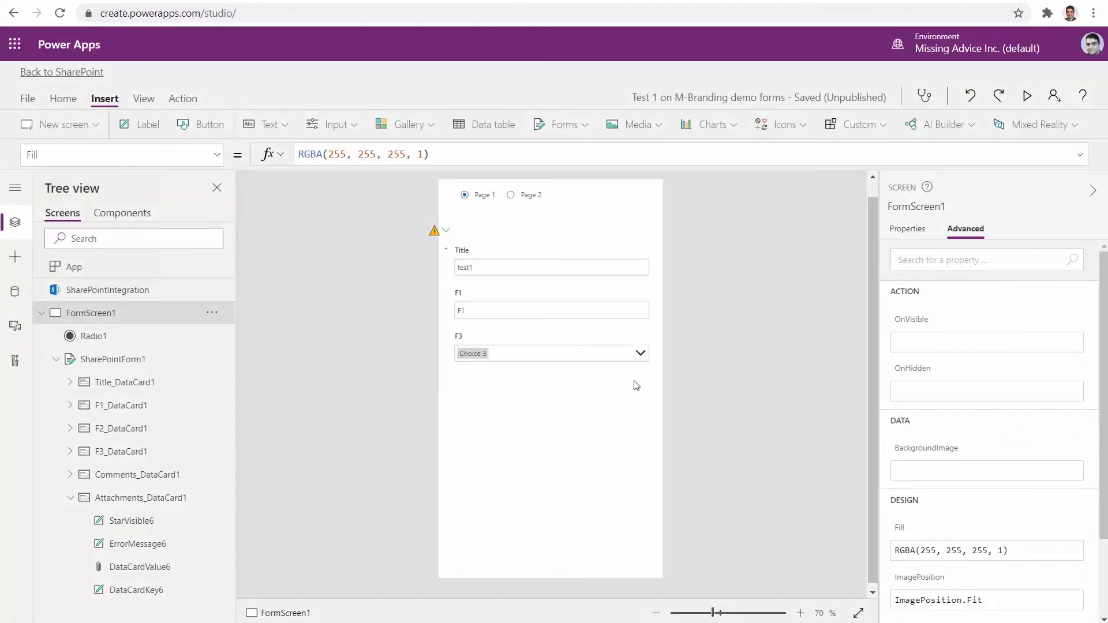
- Save the customized Test 1 form without a version note and publish it to SharePoint
{"action": "left_click", "coordinate": [28, 98]}
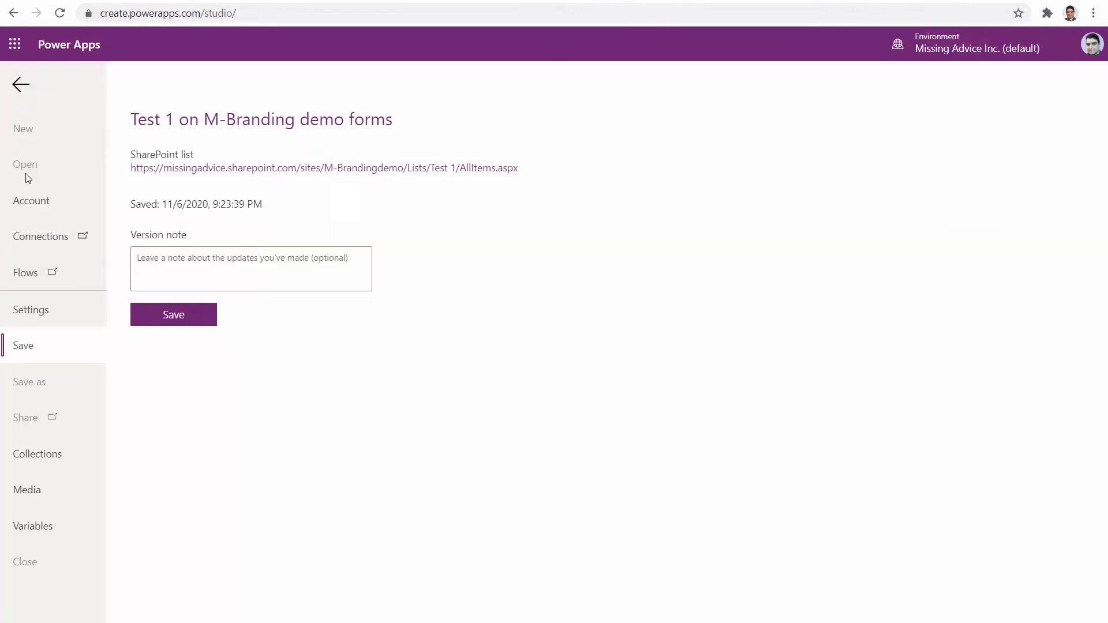
{"action": "left_click", "coordinate": [199, 318]}
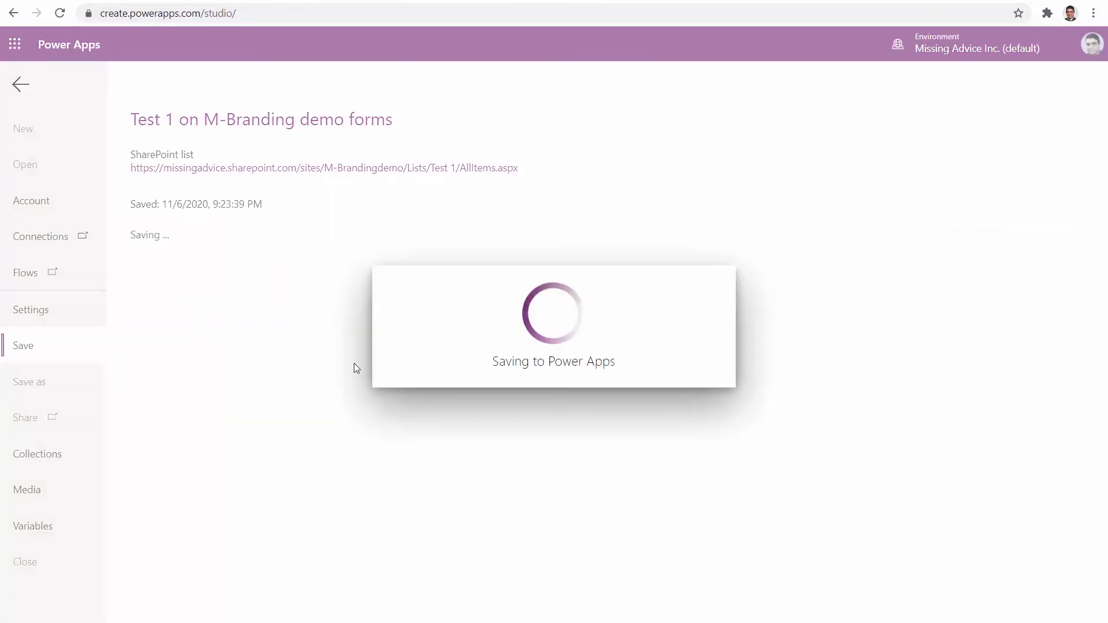
{"action": "left_click", "coordinate": [211, 312]}
{"action": "left_click", "coordinate": [678, 377]}
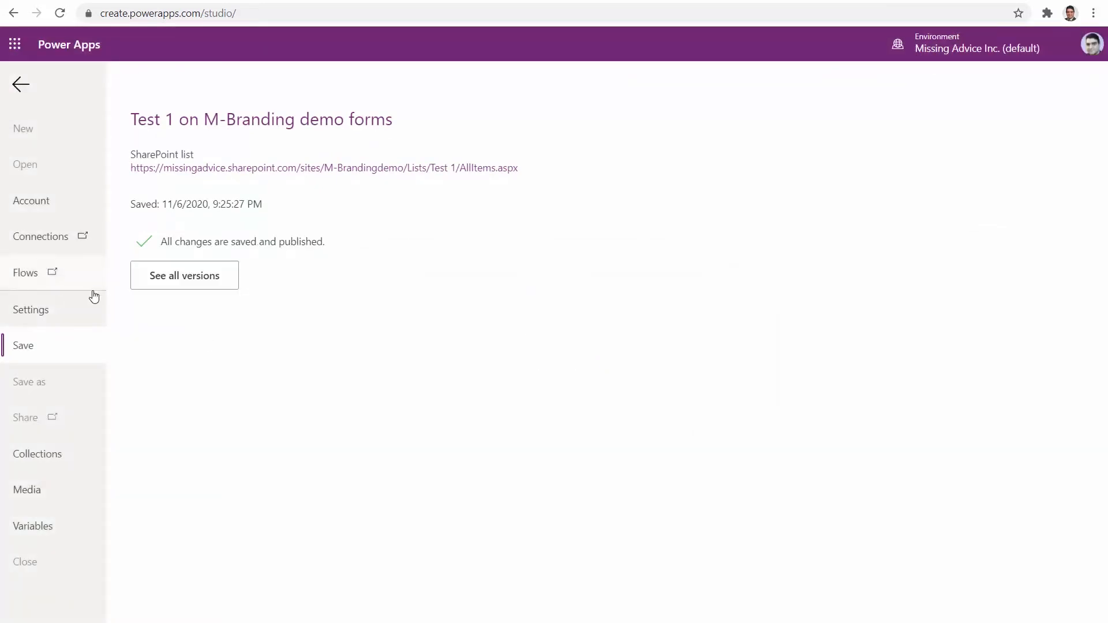
- Switch to the M-Branding demo site contents in SharePoint, reload the page, and open the Test 1 list
{"action": "left_click", "coordinate": [101, 0]}
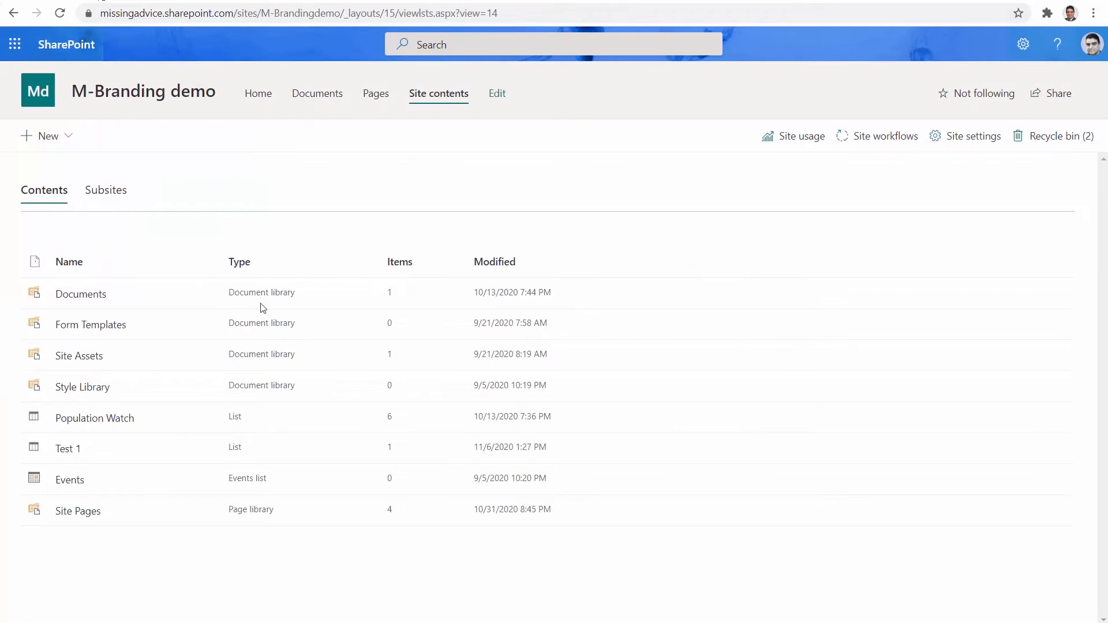
{"action": "left_click", "coordinate": [189, 13]}
{"action": "key", "text": "Return"}
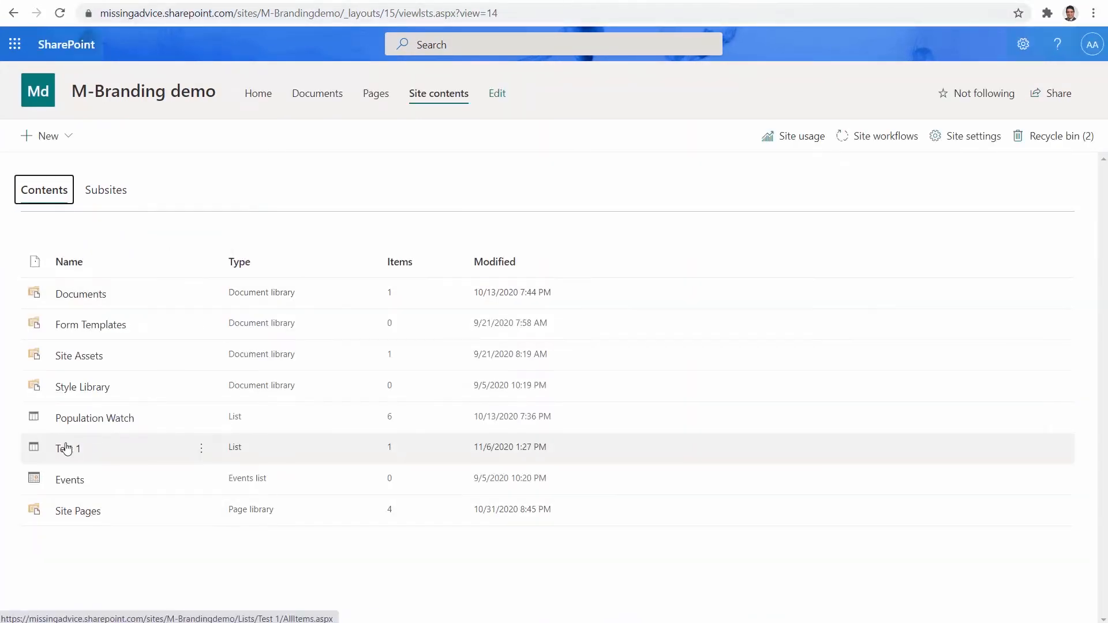
{"action": "left_click", "coordinate": [67, 449]}
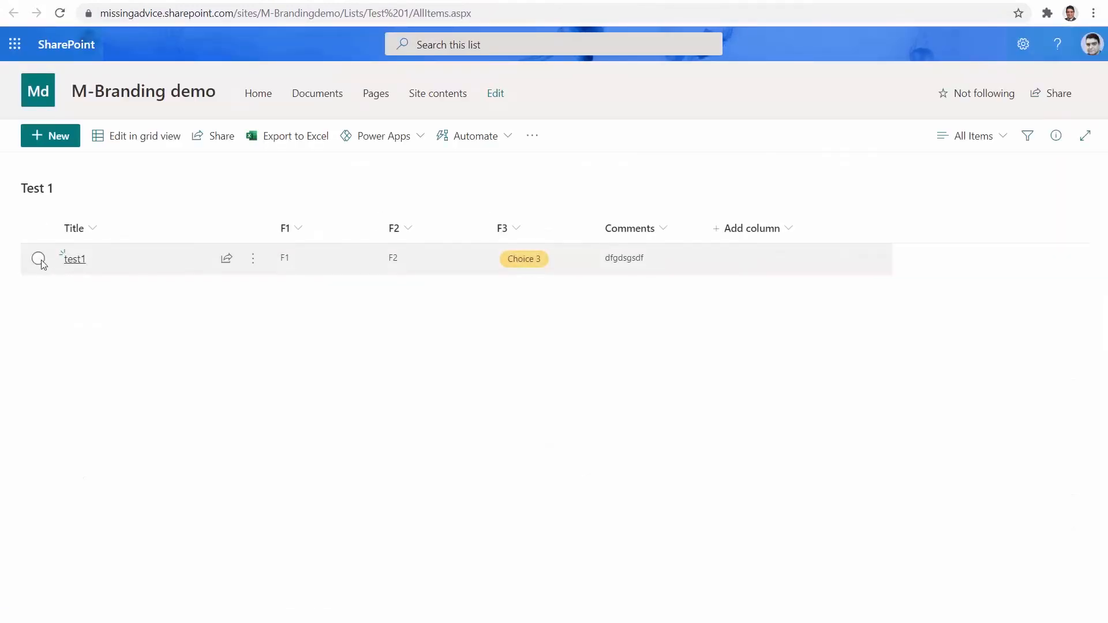
- Open the test1 item for editing, check its Page 1 and Page 2 fields, and close the form without changes
{"action": "left_click", "coordinate": [38, 259]}
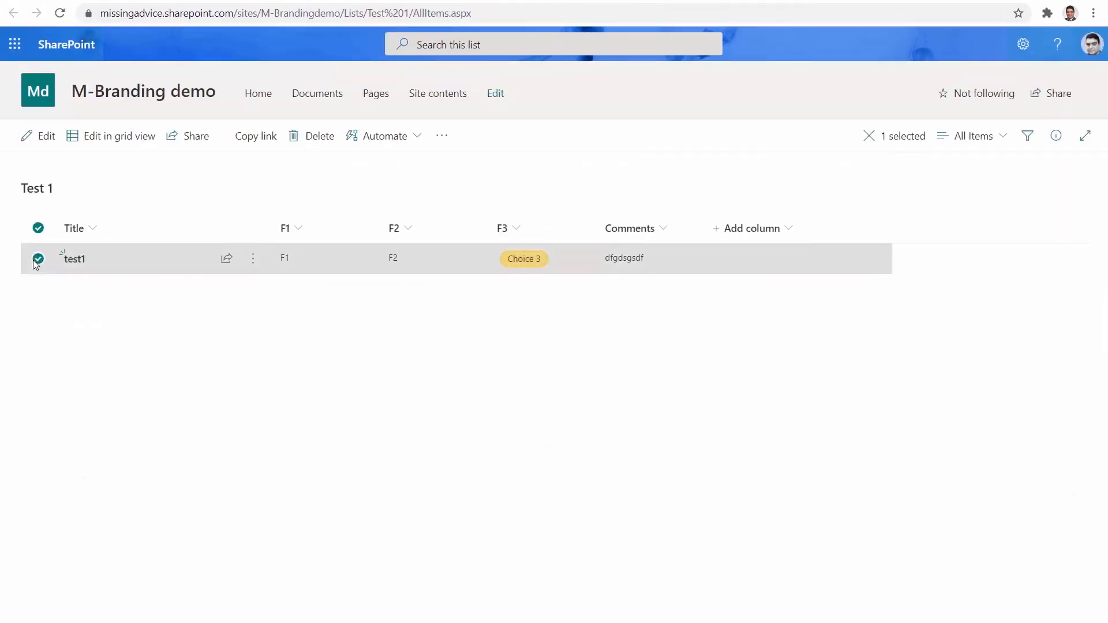
{"action": "left_click", "coordinate": [41, 136]}
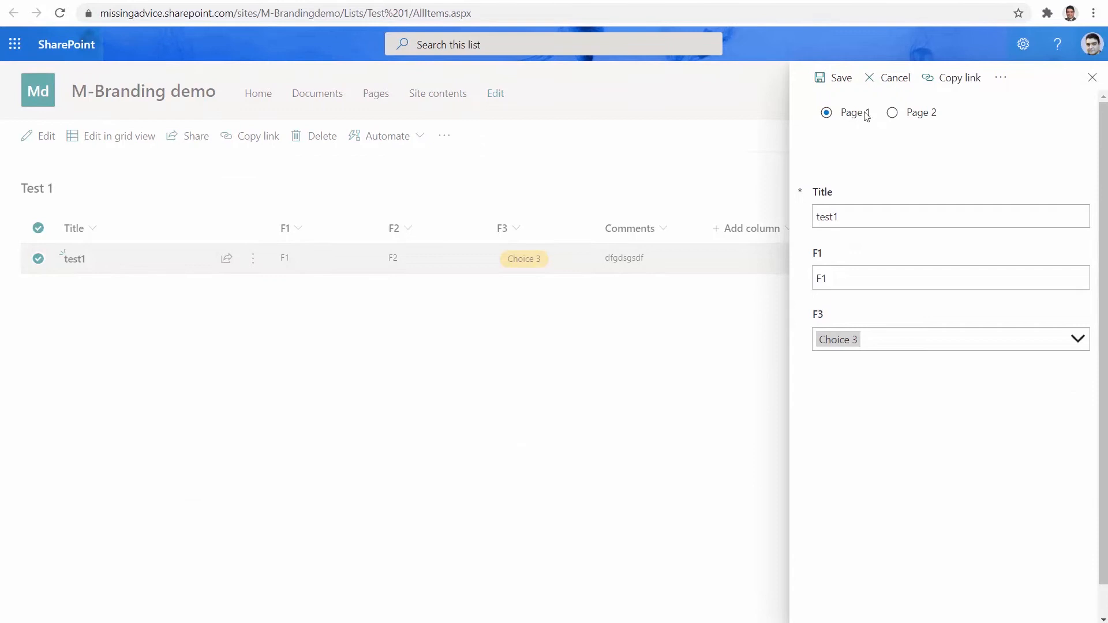
{"action": "left_click", "coordinate": [893, 113]}
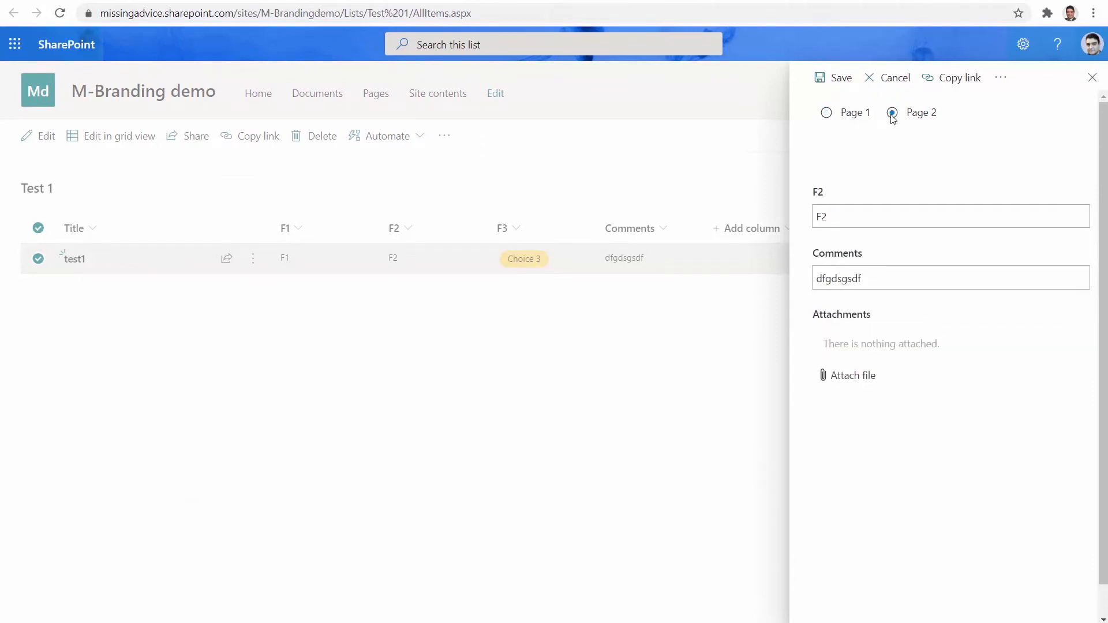
{"action": "left_click", "coordinate": [828, 114]}
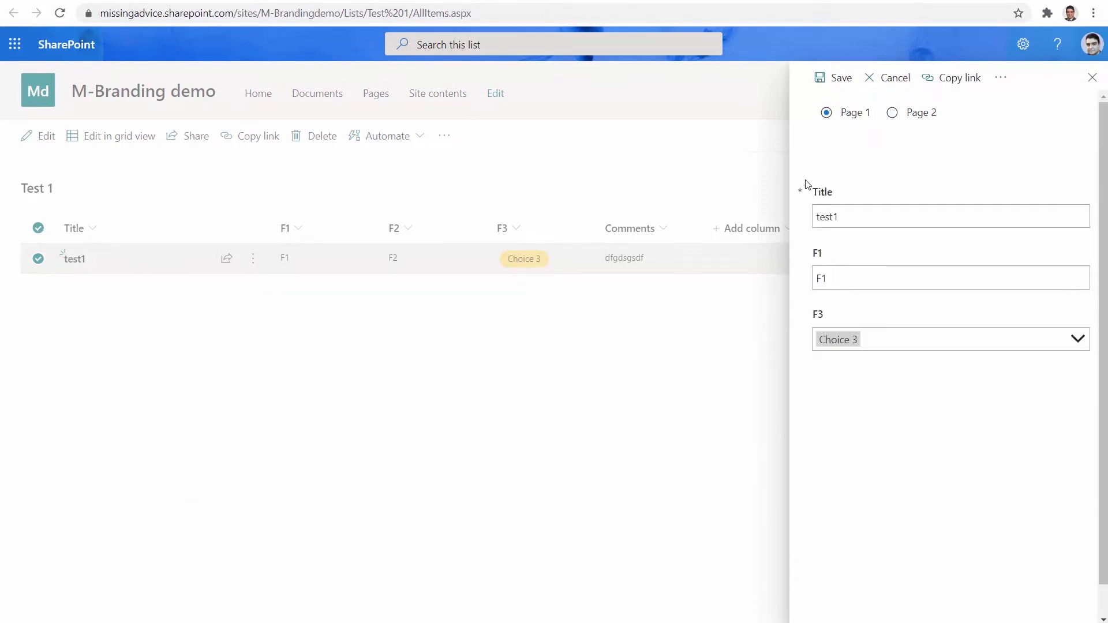
{"action": "left_click", "coordinate": [1092, 78]}
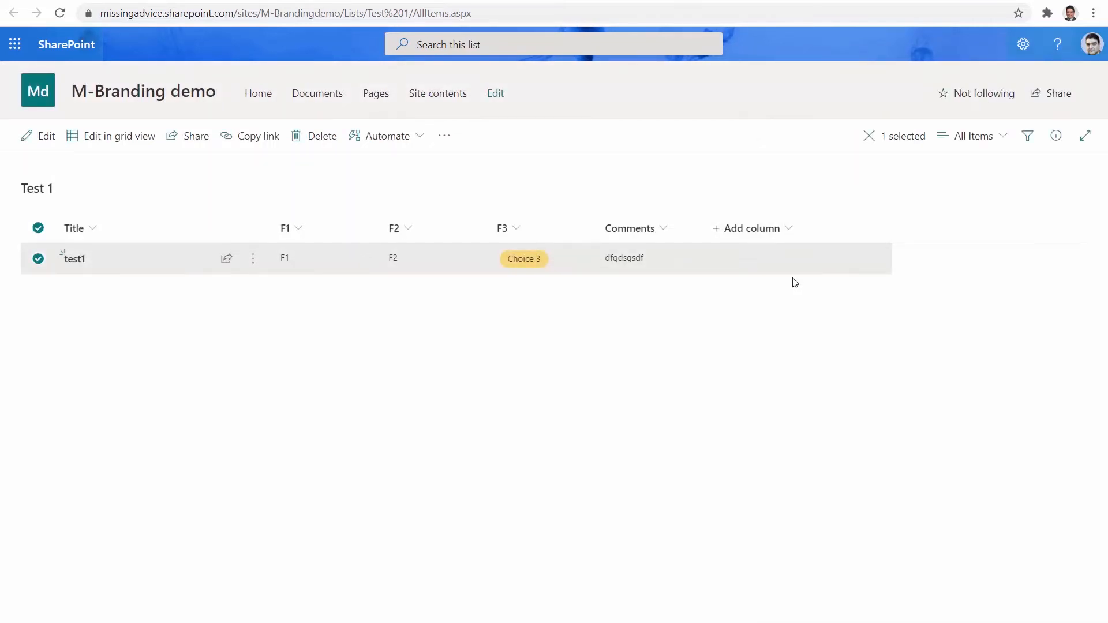
{"action": "left_click", "coordinate": [89, 356]}
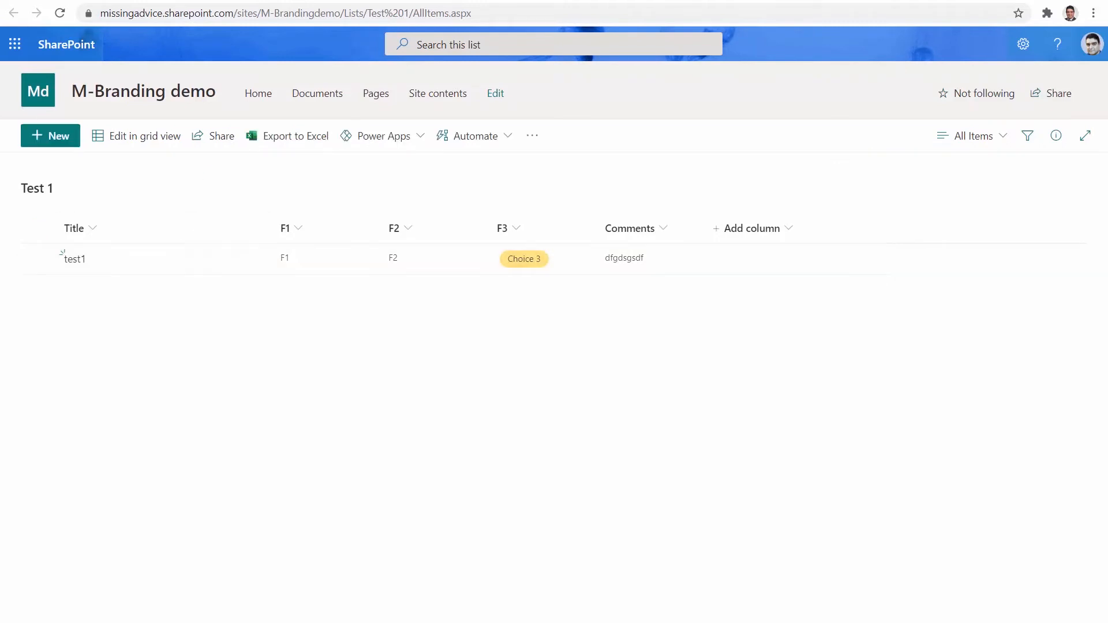
- Try to save a new item with only Page 2 filled in, entering gfhbdh for F2 and sdgdfg for Comments, and close the form
{"action": "left_click", "coordinate": [40, 141]}
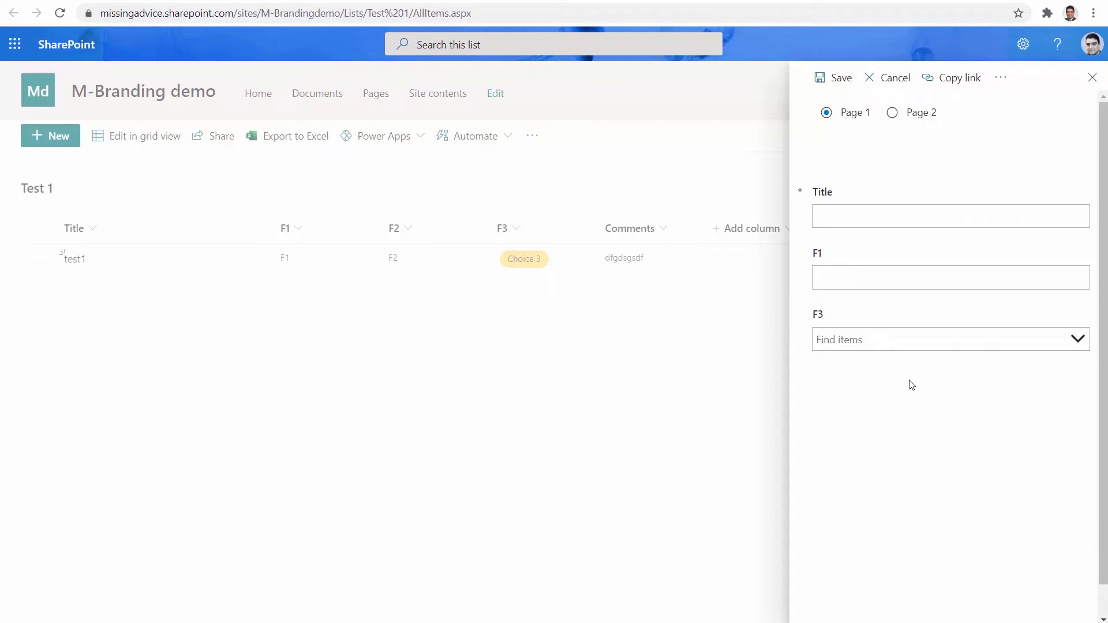
{"action": "left_click", "coordinate": [892, 114]}
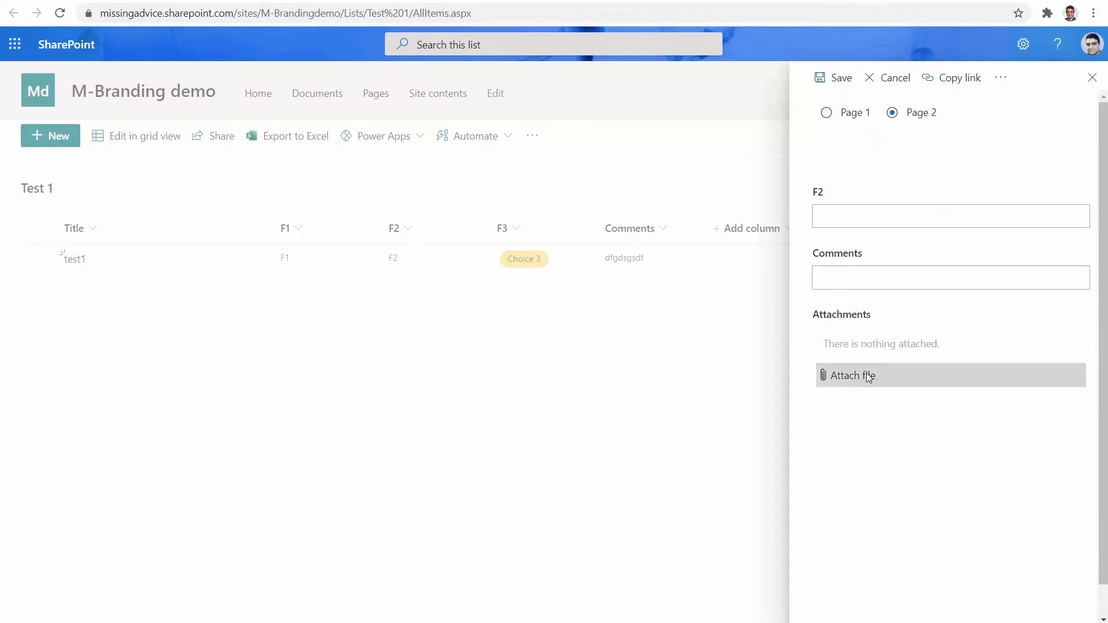
{"action": "left_click", "coordinate": [857, 218]}
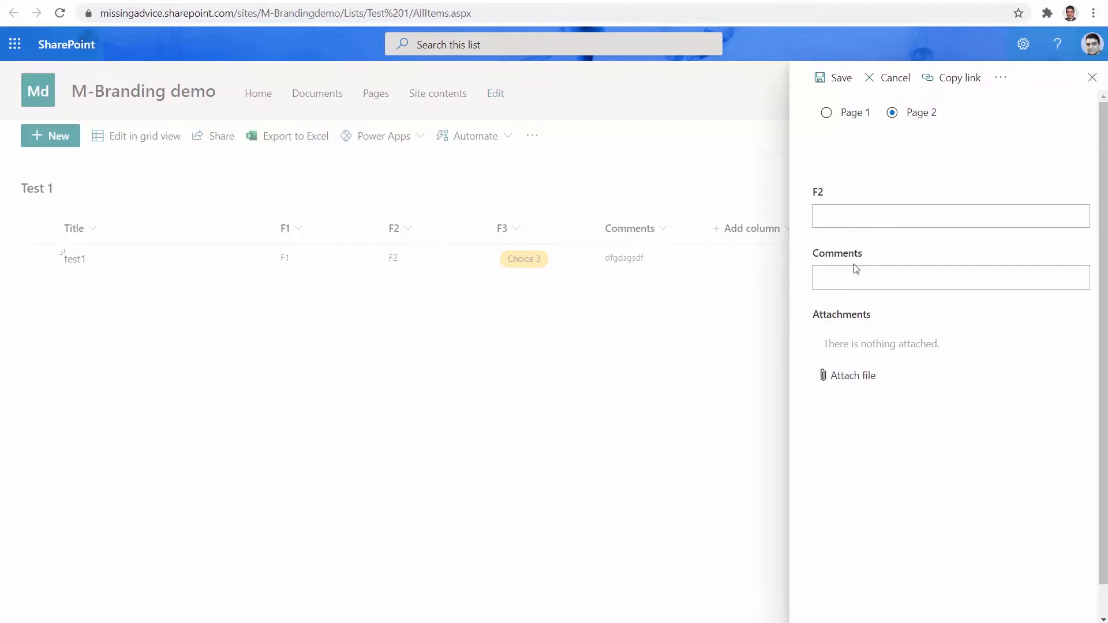
{"action": "type", "text": "gfhbdh"}
{"action": "left_click", "coordinate": [848, 282]}
{"action": "type", "text": "sdgdfg"}
{"action": "left_click", "coordinate": [841, 85]}
{"action": "left_click", "coordinate": [1092, 77]}
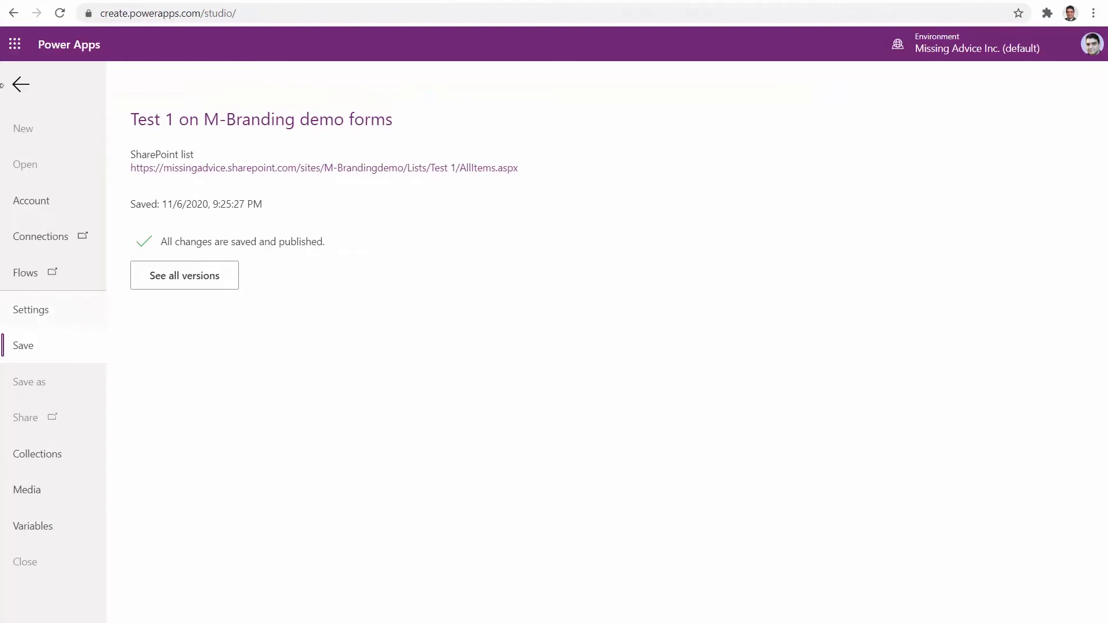
- Return to the form editor in Power Apps and set the OnFailure property of SharePointForm1 to Reset(Radio1)
{"action": "left_click", "coordinate": [19, 85]}
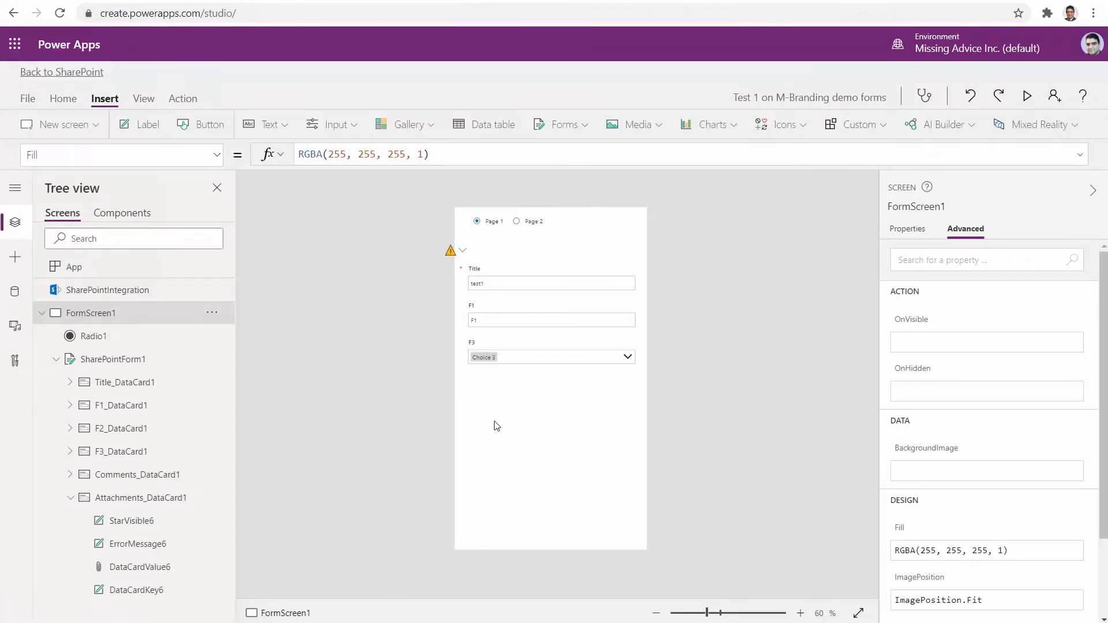
{"action": "left_click", "coordinate": [498, 465]}
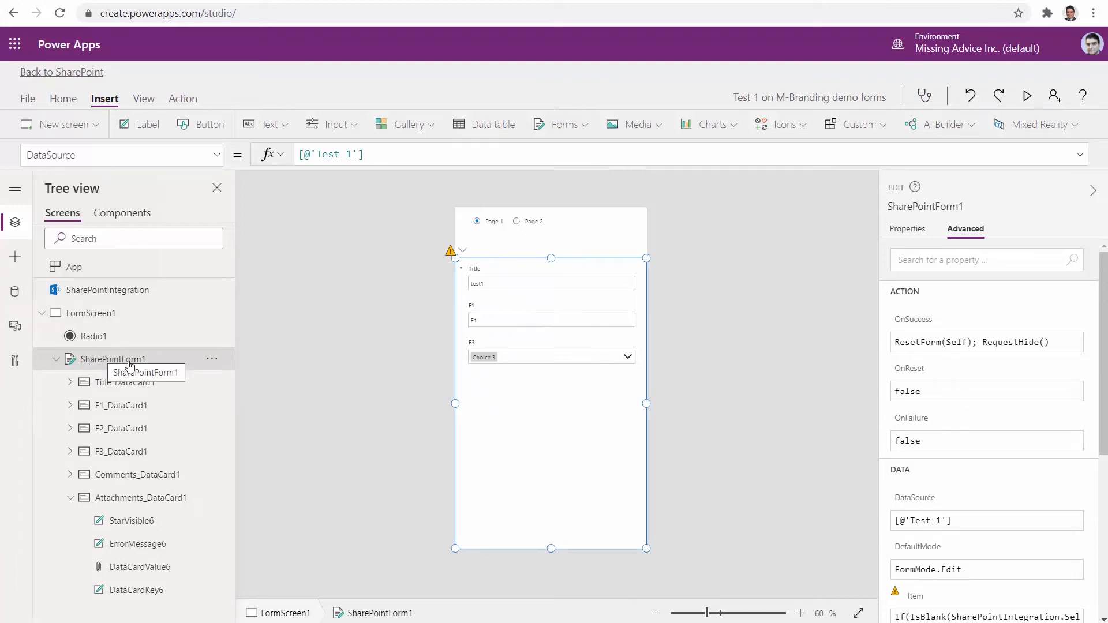
{"action": "left_click", "coordinate": [219, 161]}
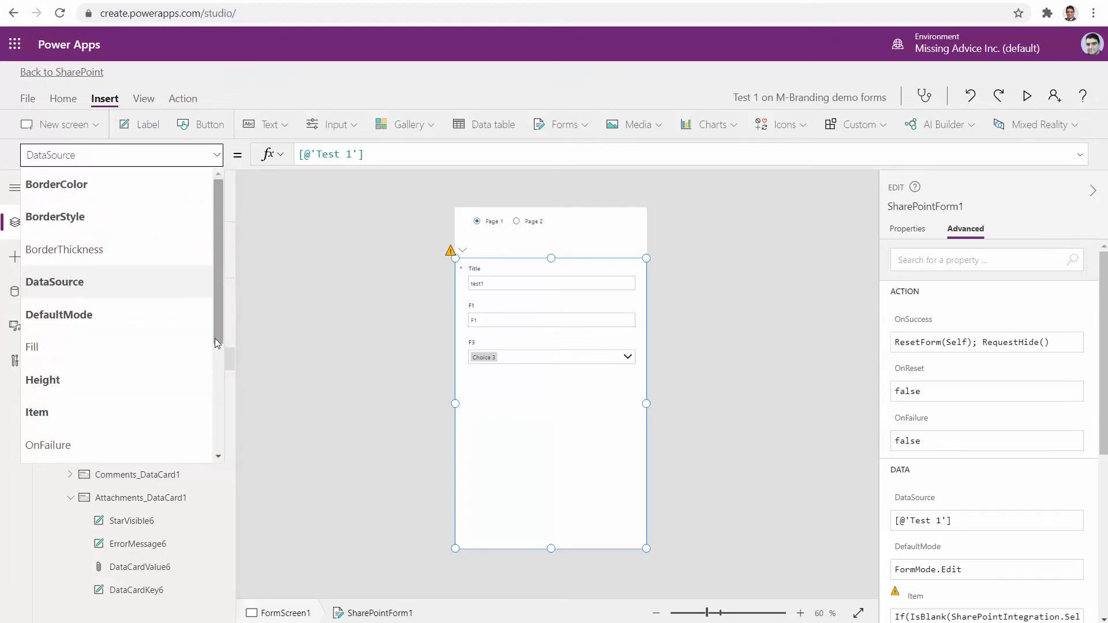
{"action": "left_click_drag", "start_coordinate": [217, 343], "coordinate": [214, 407]}
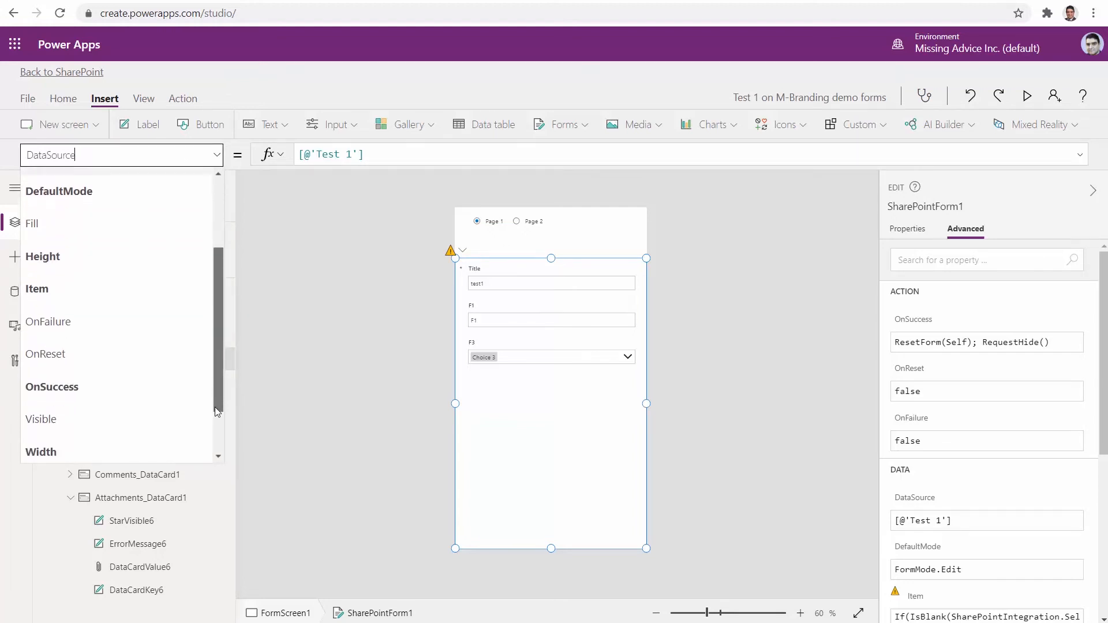
{"action": "left_click", "coordinate": [51, 324]}
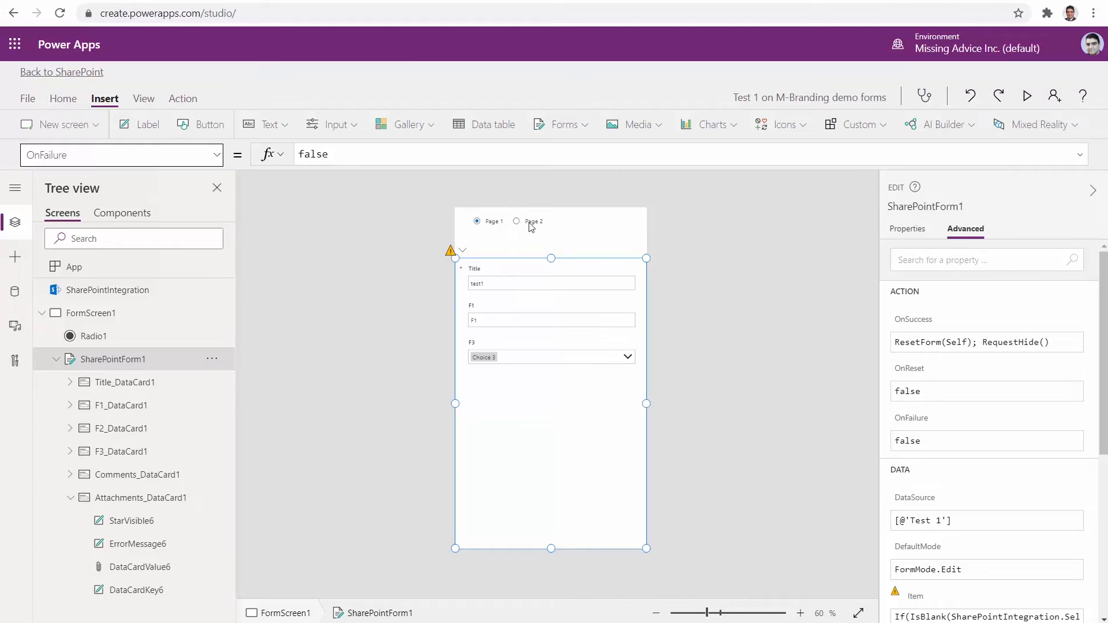
{"action": "double_click", "coordinate": [345, 153]}
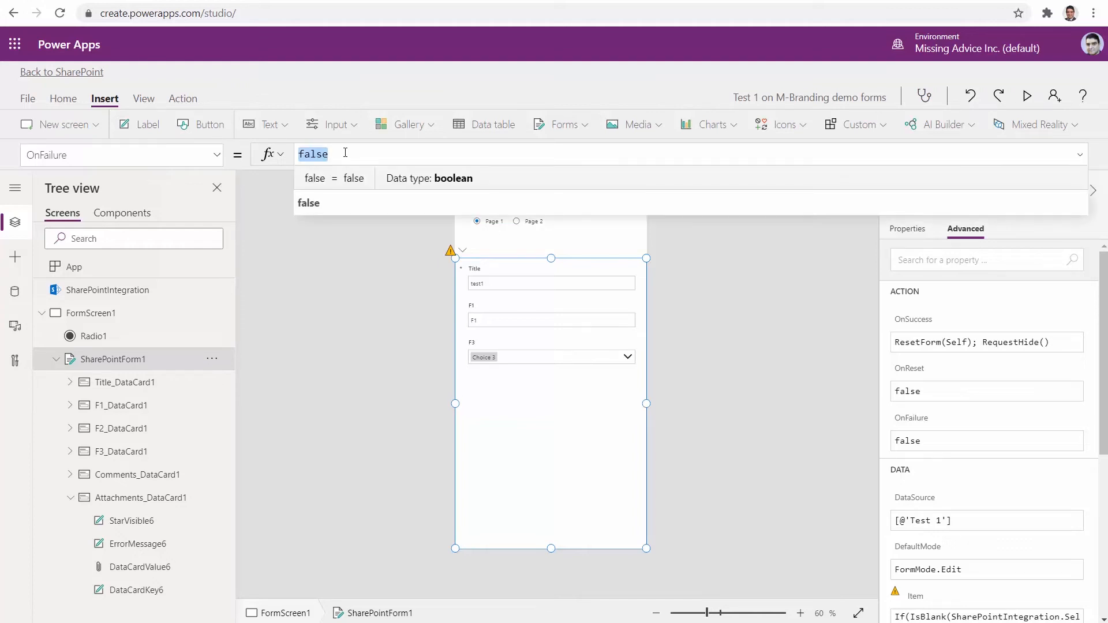
{"action": "type", "text": "Reset("}
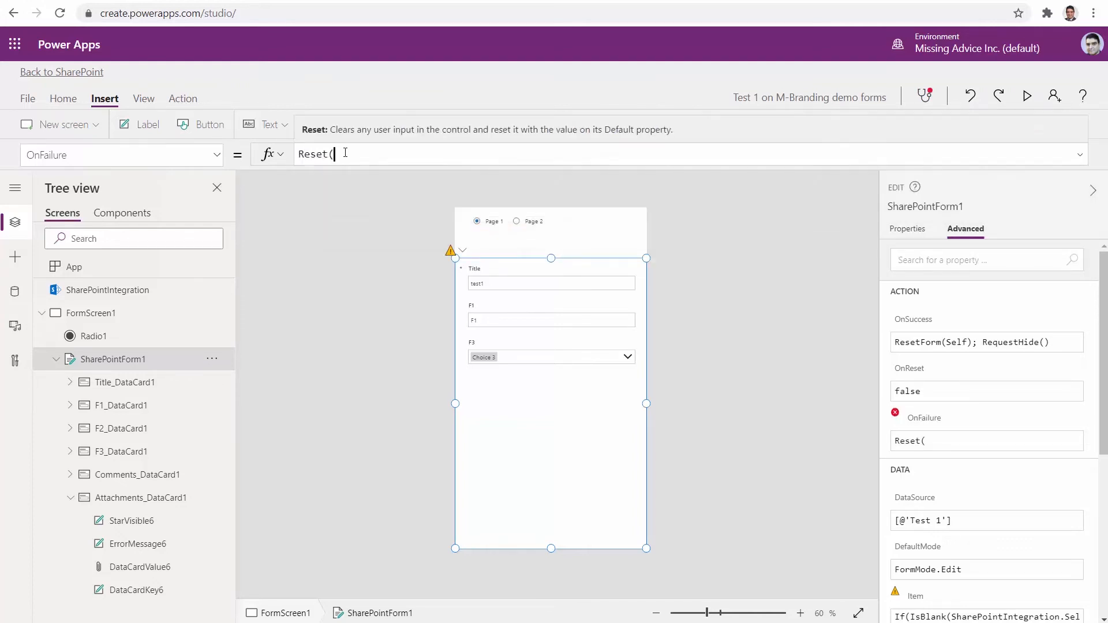
{"action": "key", "text": "Tab"}
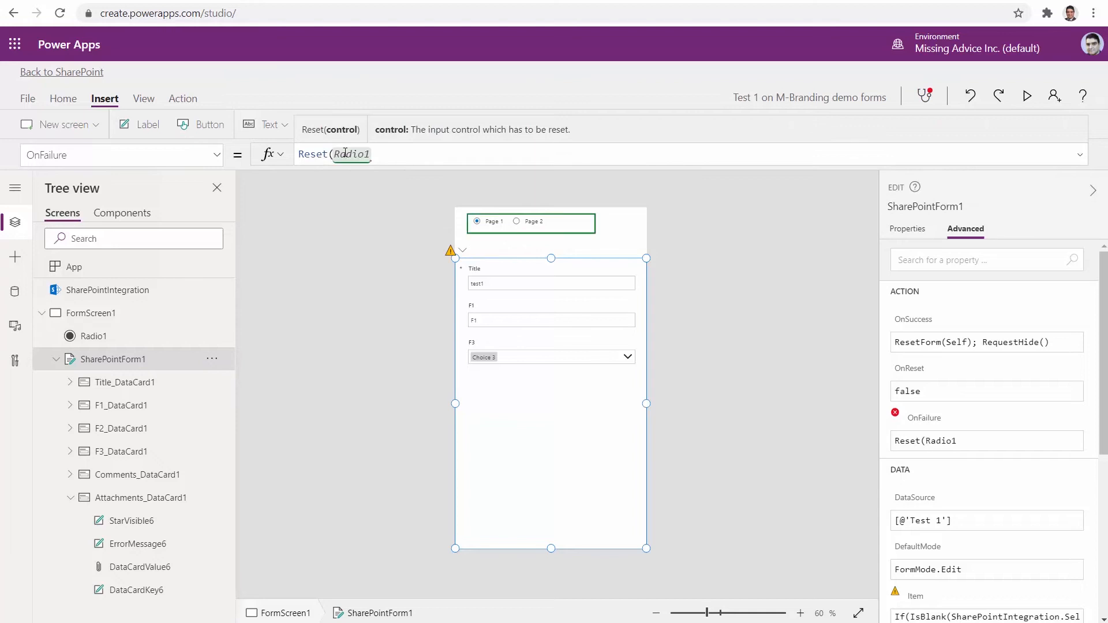
{"action": "type", "text": ")"}
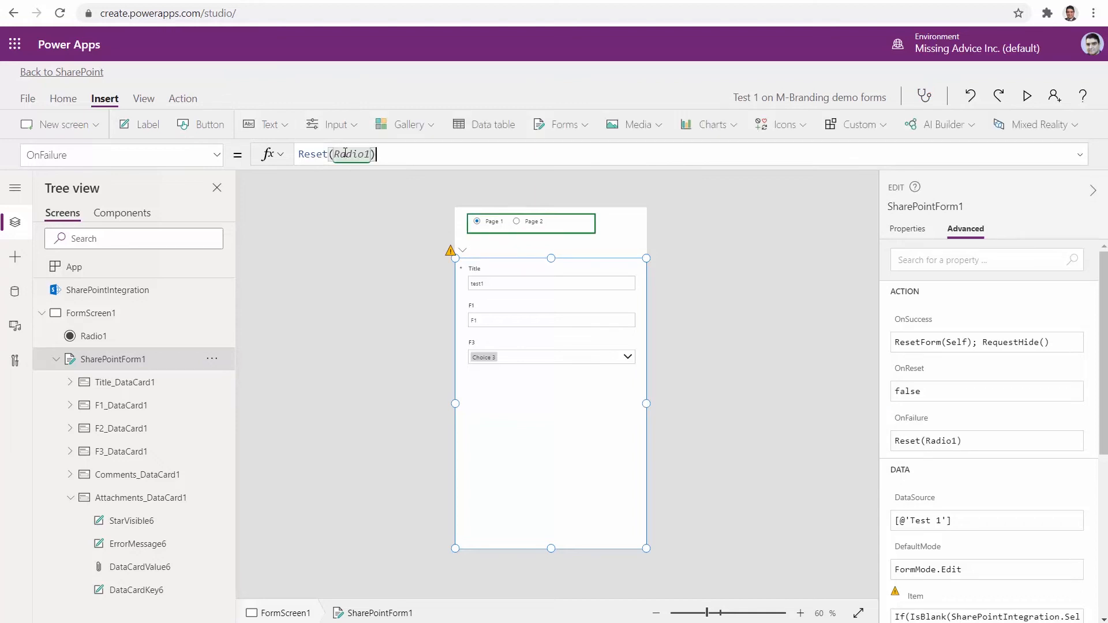
- Save the Test 1 form and publish it to SharePoint
{"action": "key", "text": "ctrl+s"}
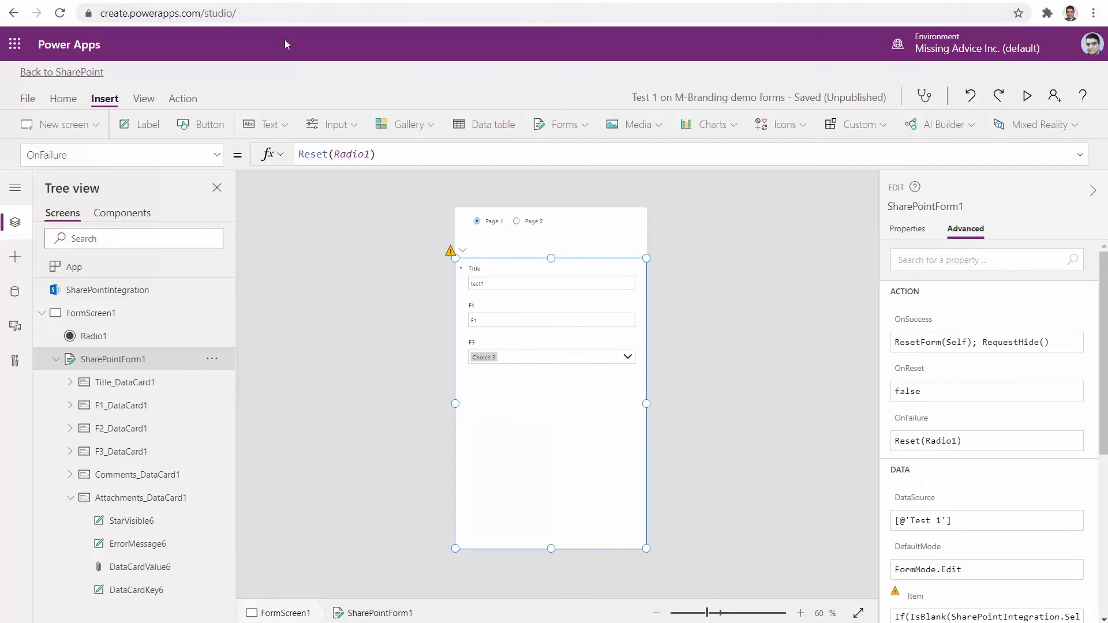
{"action": "left_click", "coordinate": [26, 99]}
{"action": "left_click", "coordinate": [160, 321]}
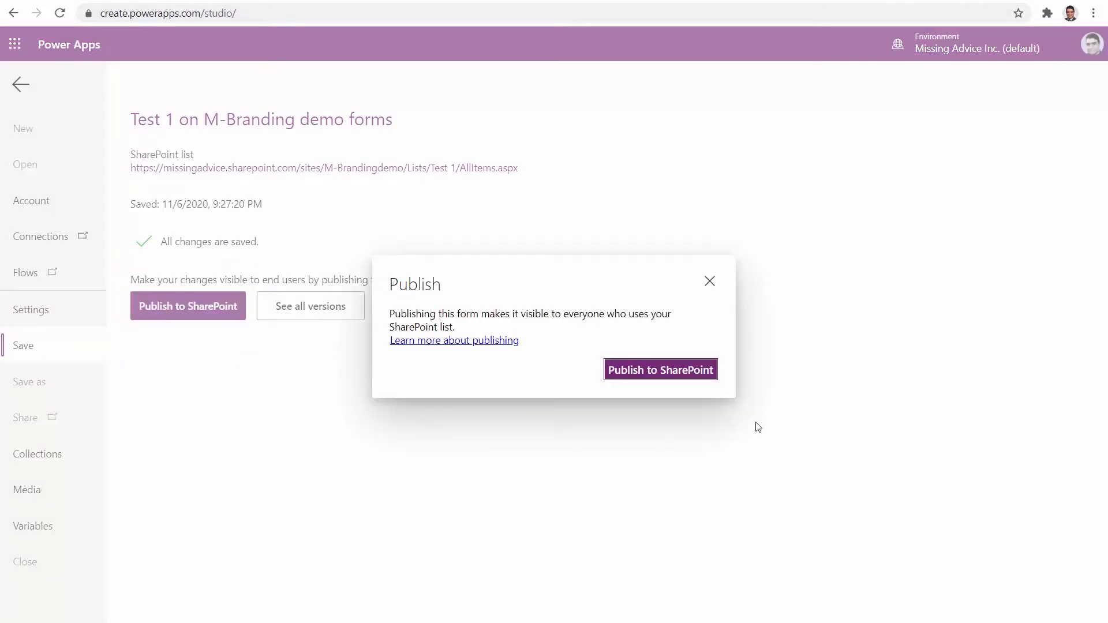
{"action": "left_click", "coordinate": [681, 373]}
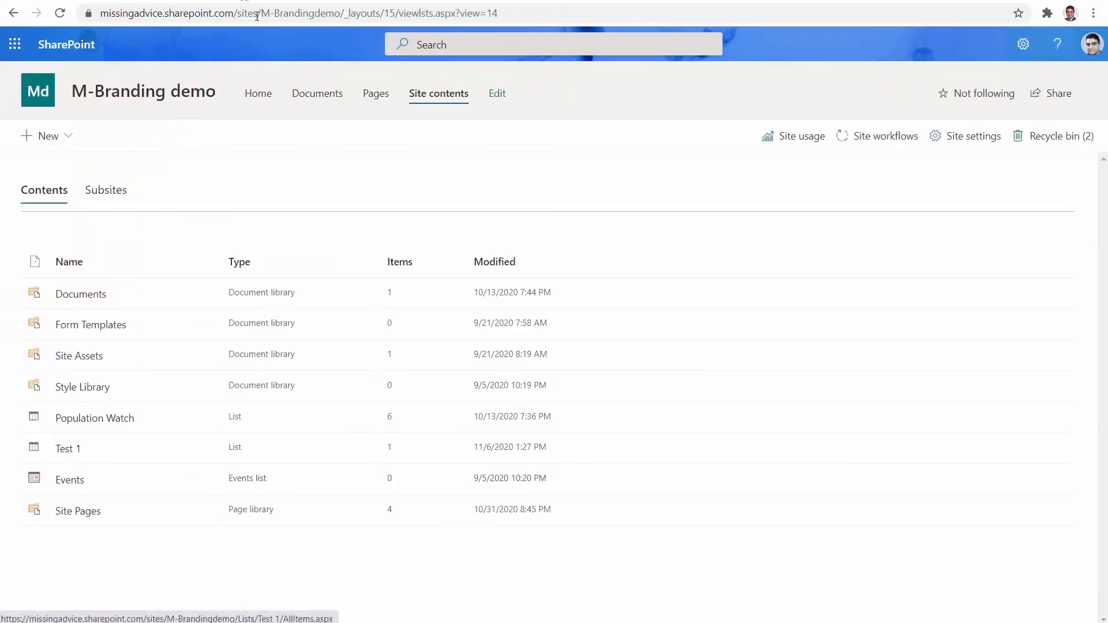
- Reload the M-Branding demo site contents in SharePoint and open the Test 1 list
{"action": "left_click", "coordinate": [257, 14]}
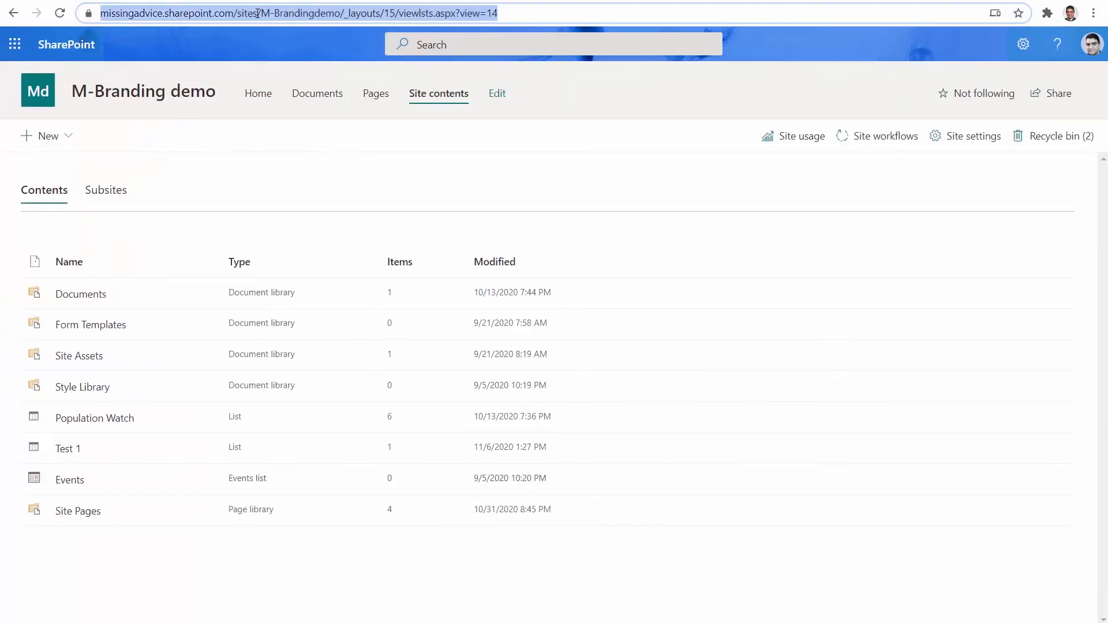
{"action": "key", "text": "Return"}
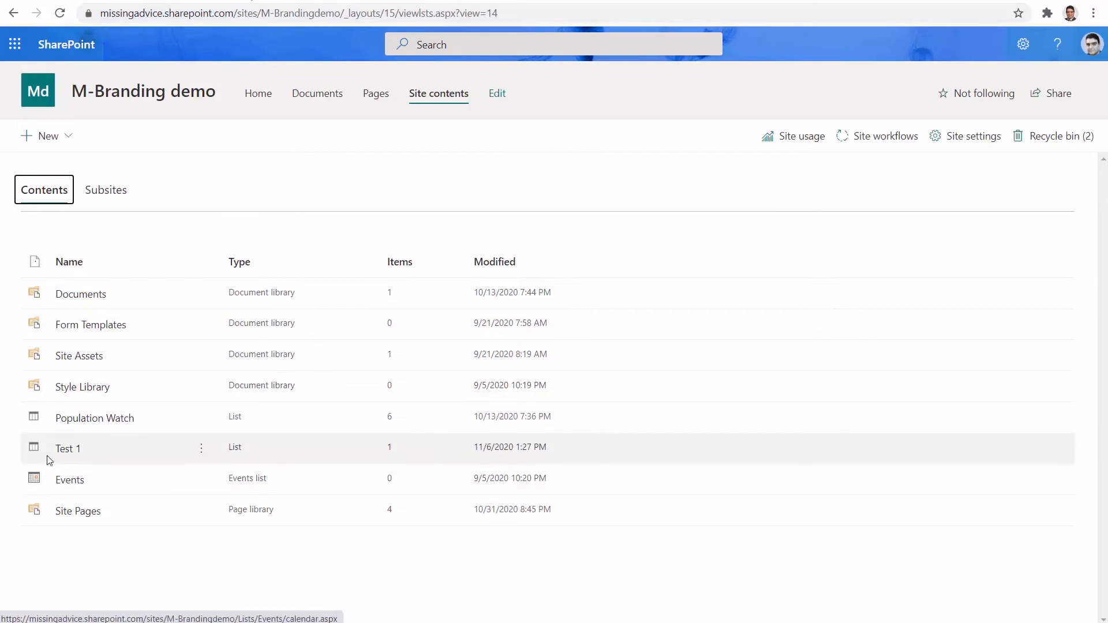
{"action": "left_click", "coordinate": [66, 449]}
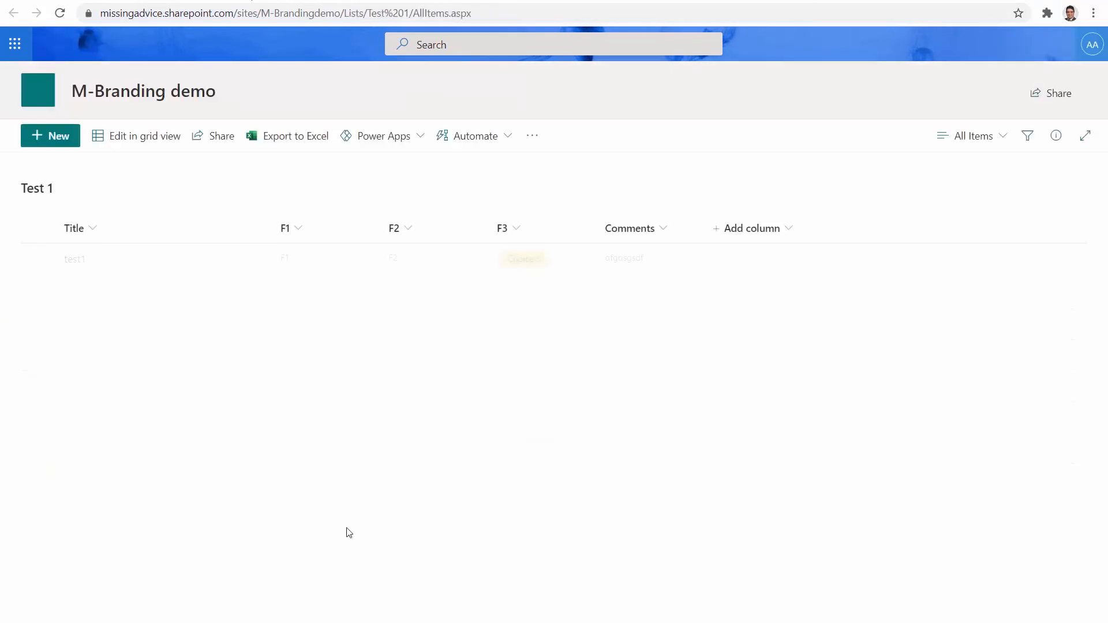
- Test the form's failure behavior by trying to save a new item with hjkhgk in Comments on Page 2 and the Page 1 fields empty
{"action": "left_click", "coordinate": [52, 141]}
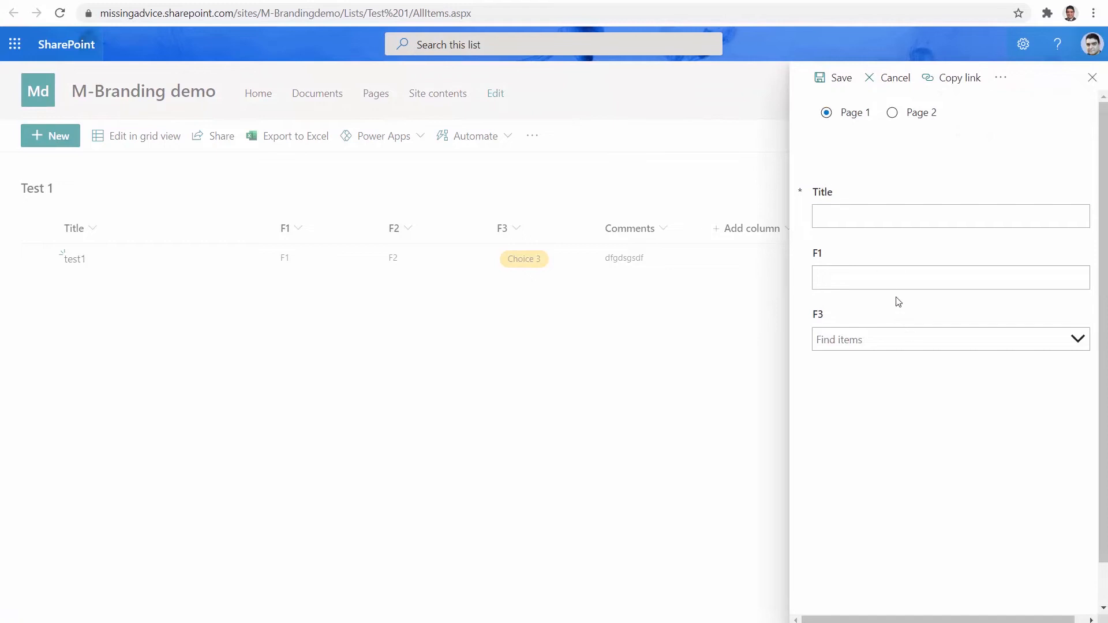
{"action": "left_click", "coordinate": [893, 114]}
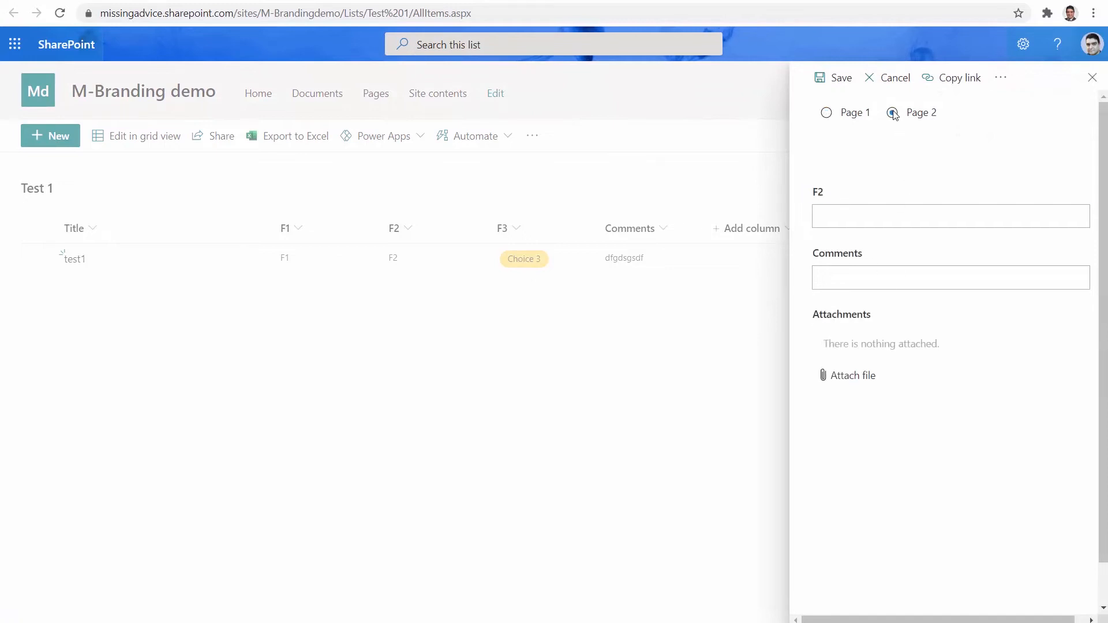
{"action": "left_click", "coordinate": [884, 221]}
{"action": "left_click", "coordinate": [876, 277]}
{"action": "type", "text": "hjkhgk"}
{"action": "left_click", "coordinate": [837, 79]}
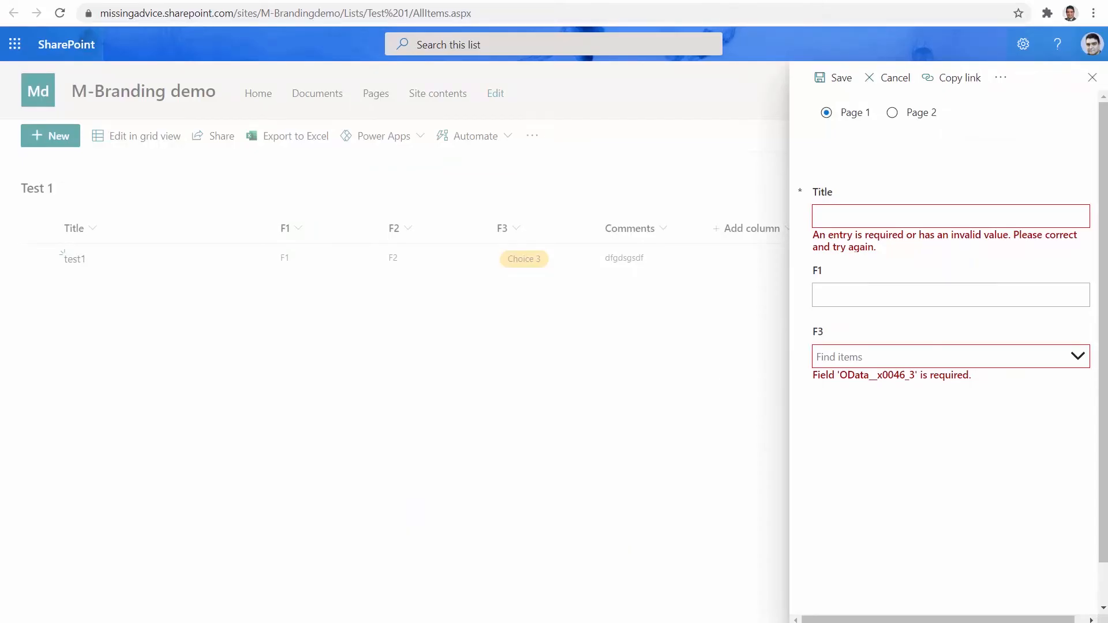
- Switch back to the Power Apps form editor and lower the top edge of SharePointForm1 to leave more space below the page radio buttons
{"action": "key", "text": "alt+Tab"}
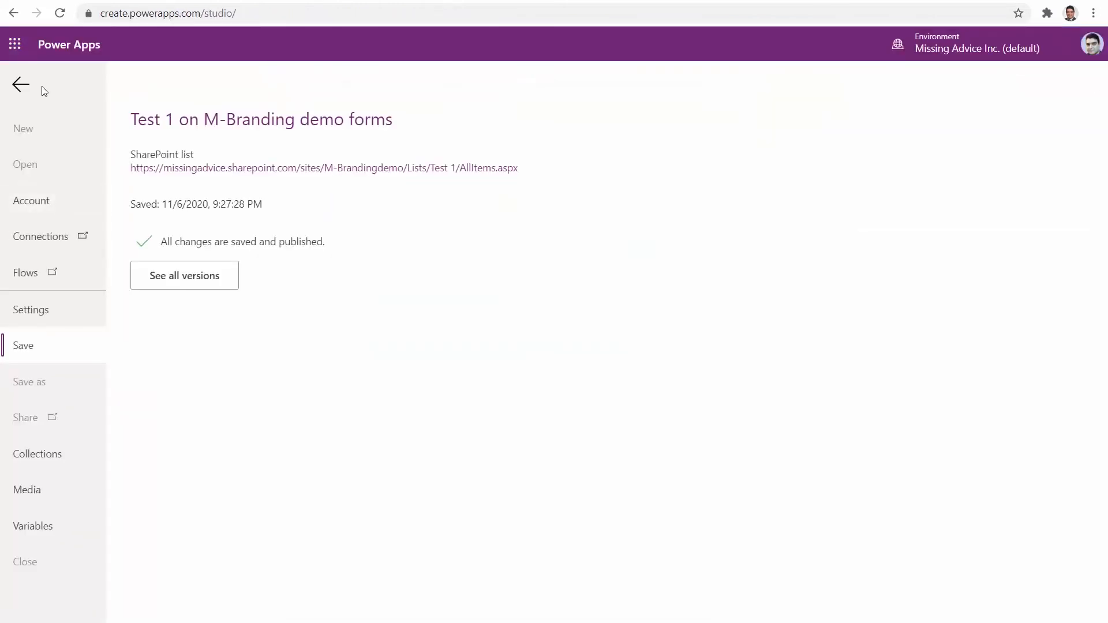
{"action": "left_click", "coordinate": [22, 89]}
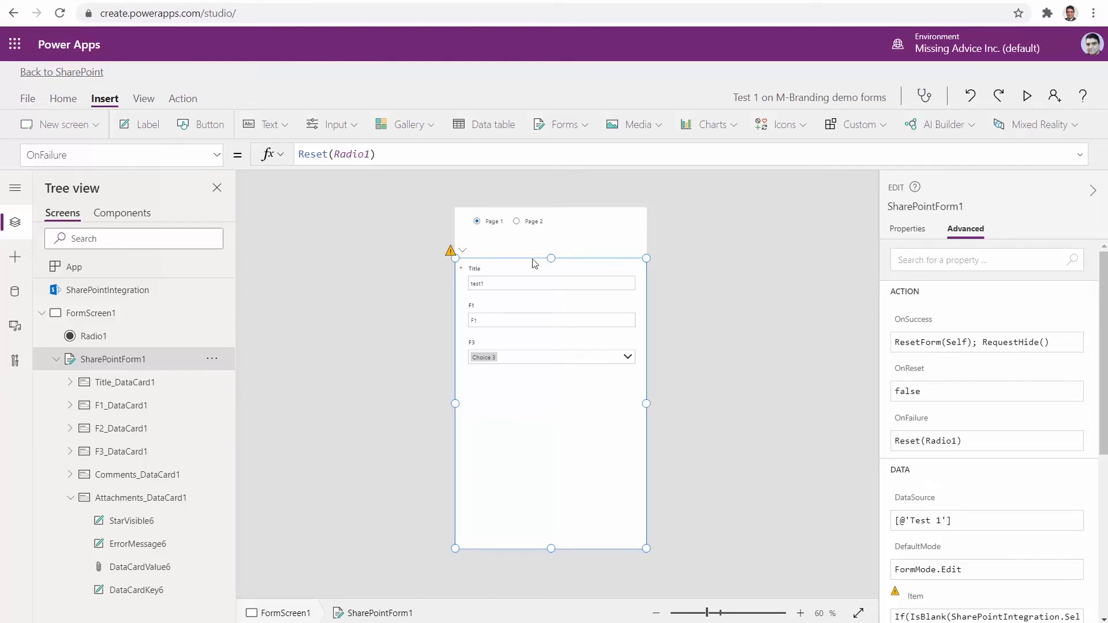
{"action": "left_click", "coordinate": [583, 231]}
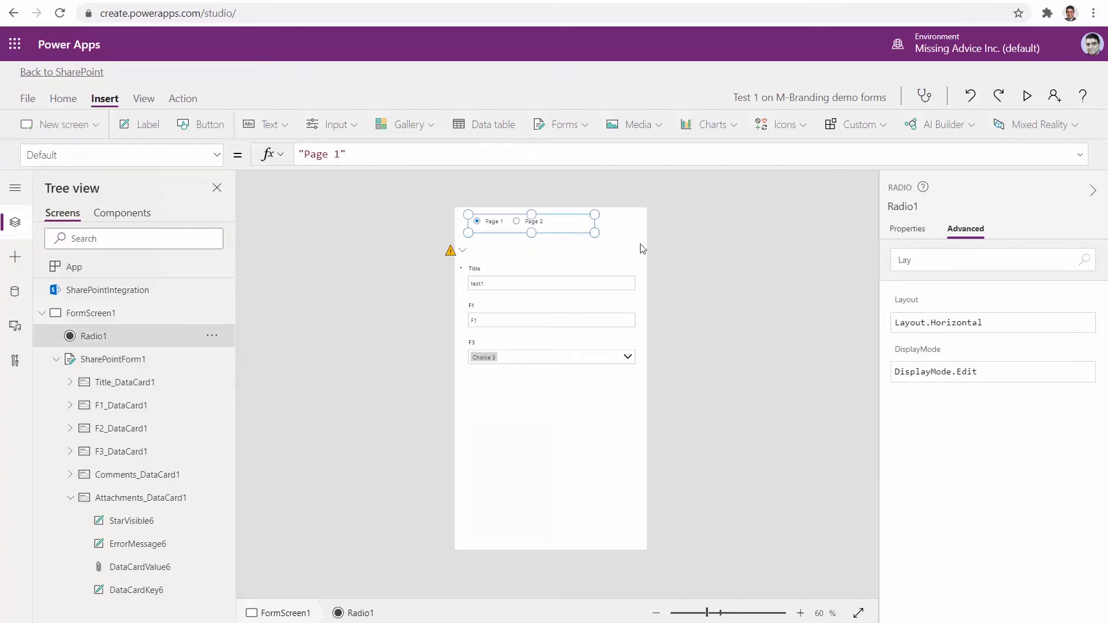
{"action": "left_click", "coordinate": [620, 239]}
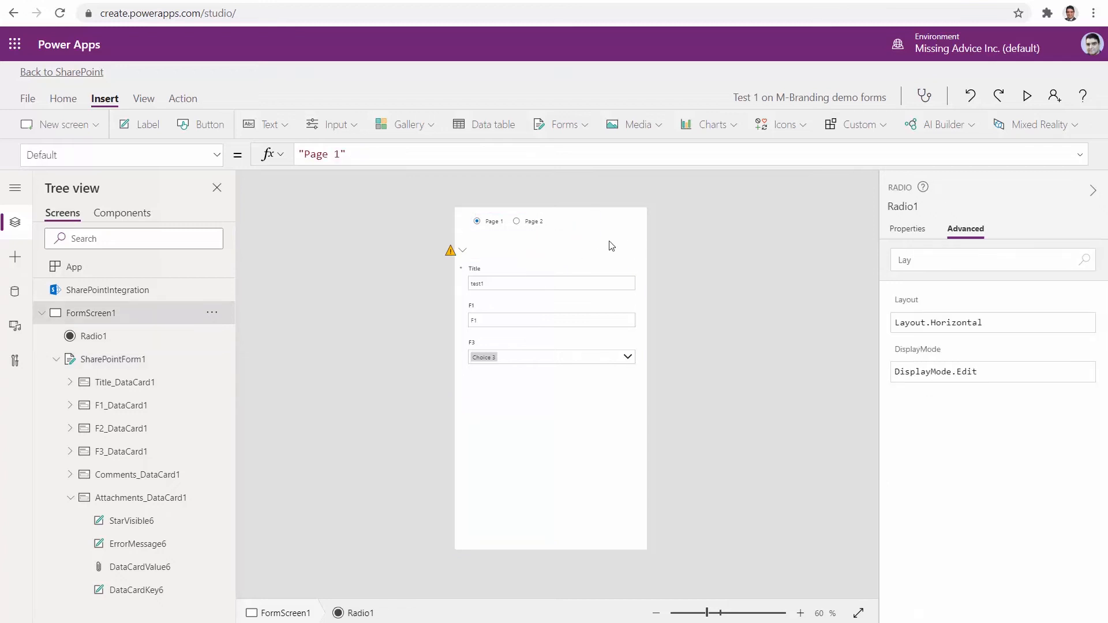
{"action": "left_click", "coordinate": [497, 229]}
{"action": "left_click", "coordinate": [527, 269]}
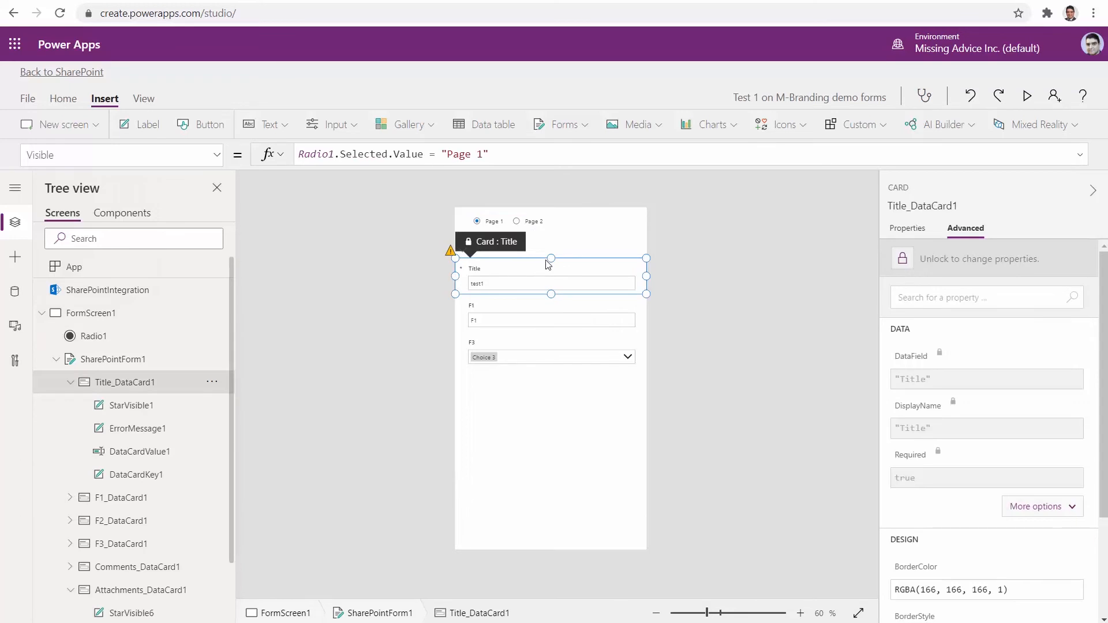
{"action": "left_click", "coordinate": [110, 361]}
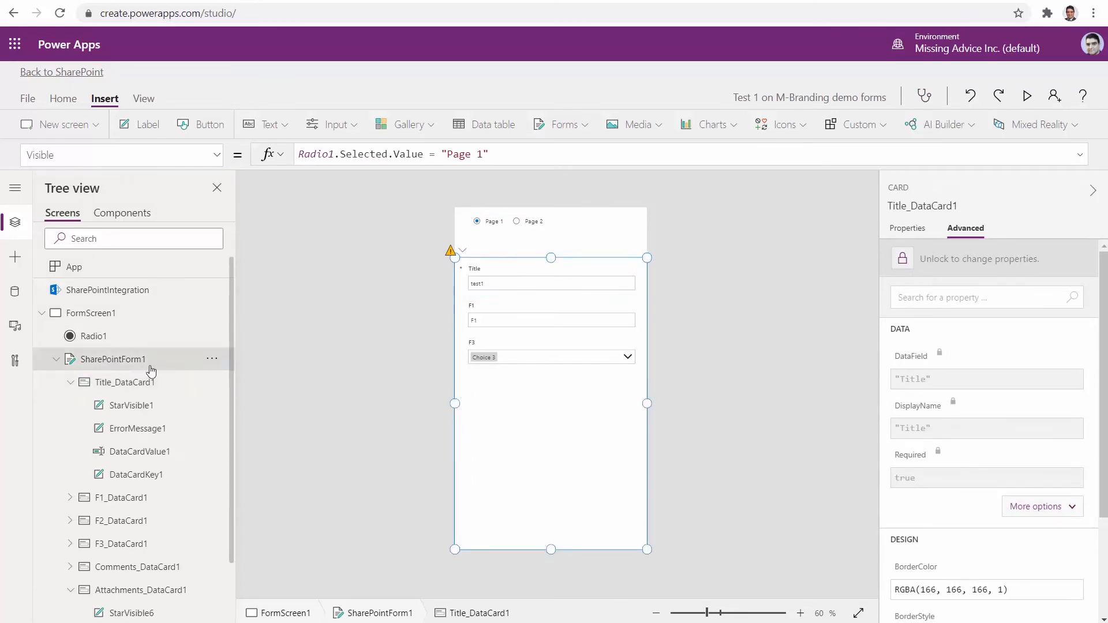
{"action": "left_click_drag", "start_coordinate": [551, 252], "coordinate": [552, 300]}
{"action": "left_click", "coordinate": [547, 252]}
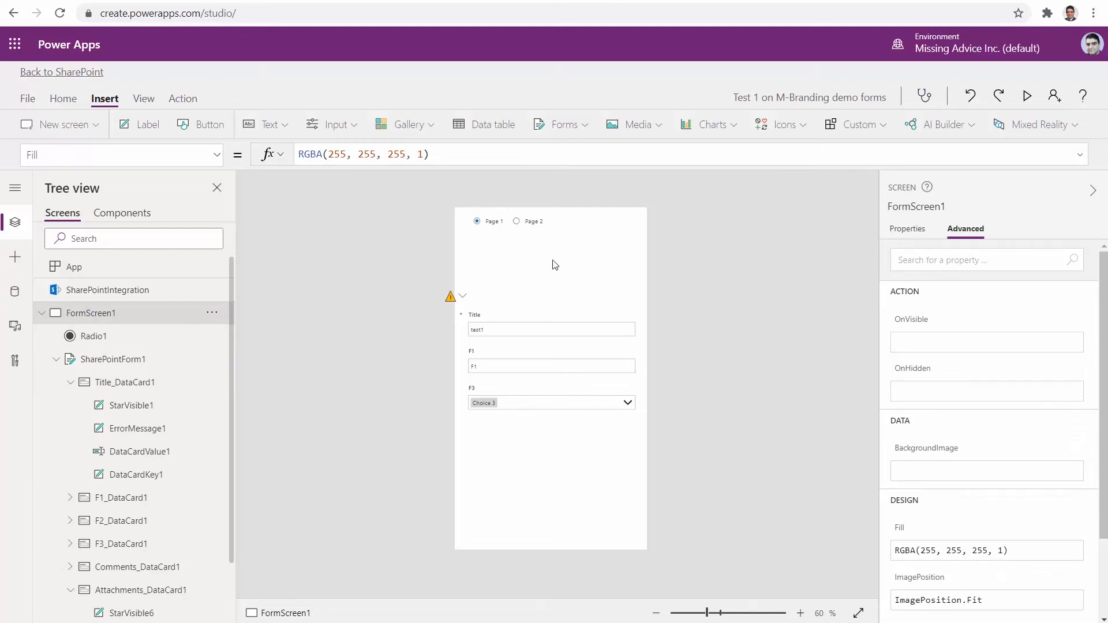
- Insert a horizontal gallery on FormScreen1 and delete the image from its item template
{"action": "left_click", "coordinate": [429, 128]}
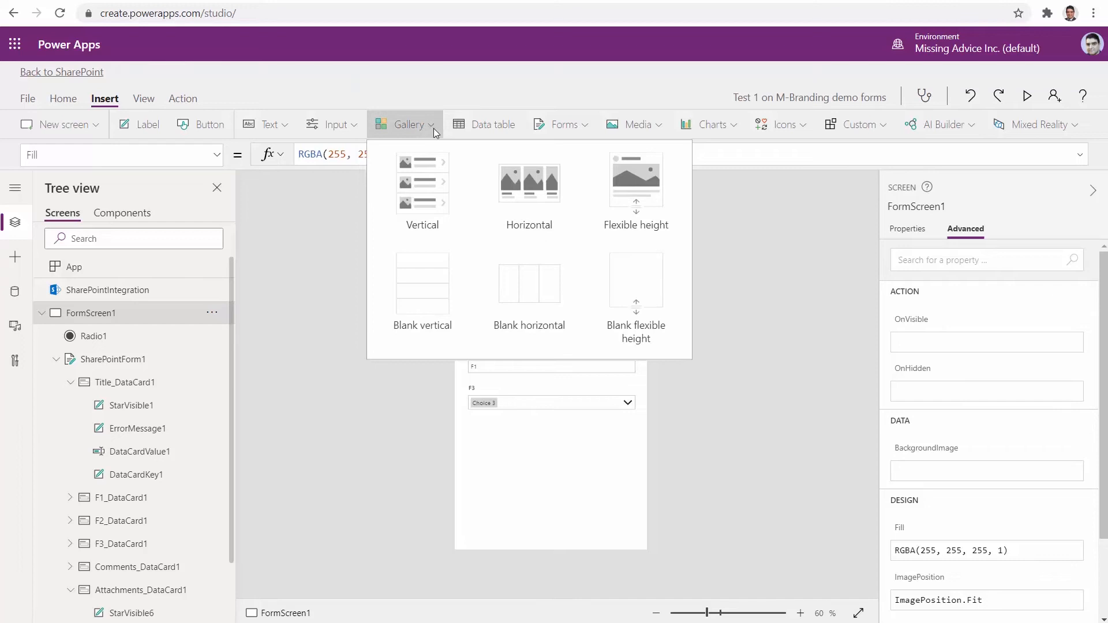
{"action": "left_click", "coordinate": [530, 194]}
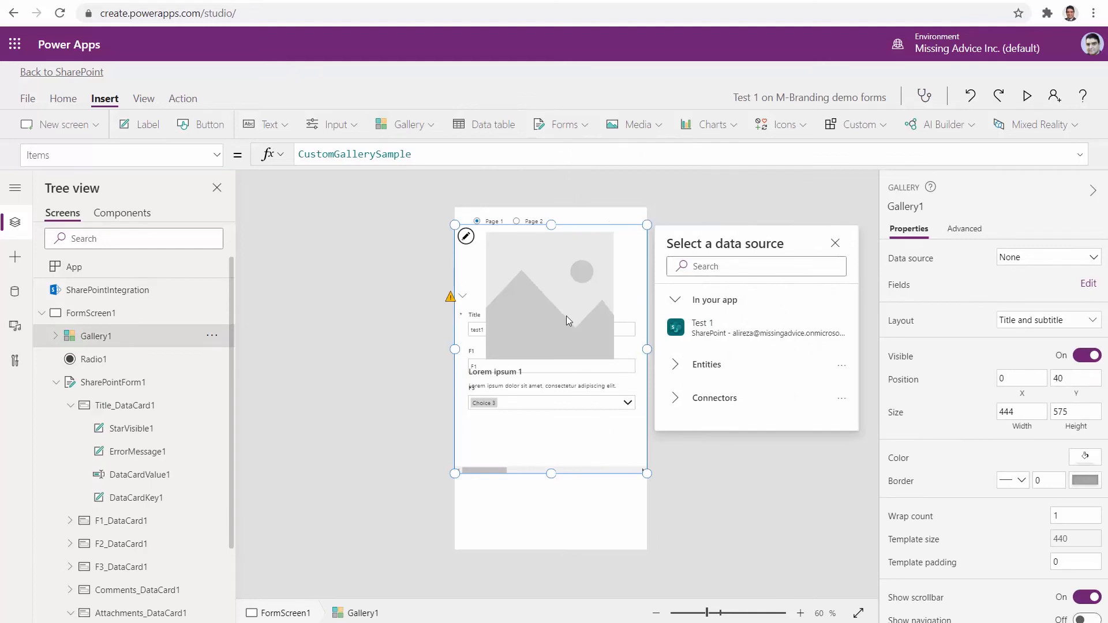
{"action": "left_click", "coordinate": [539, 297]}
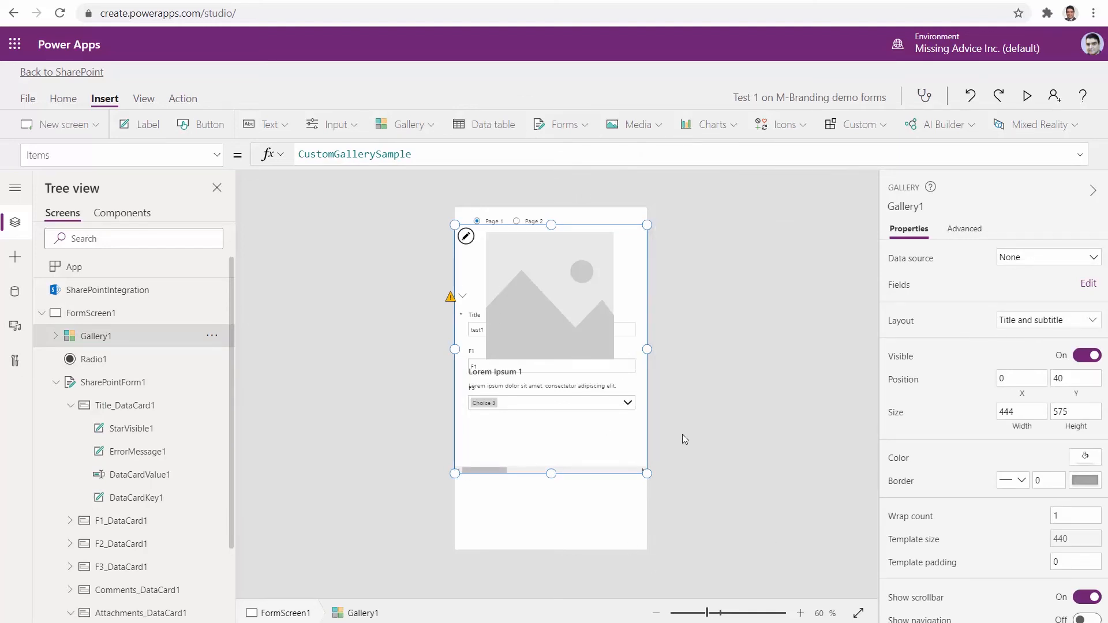
{"action": "left_click", "coordinate": [570, 295]}
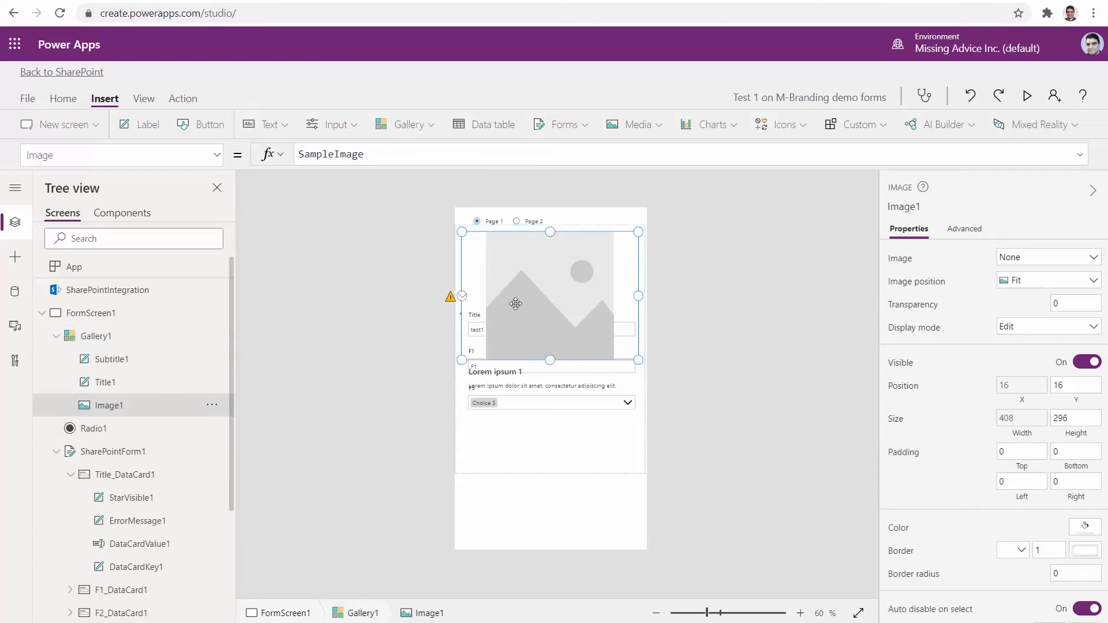
{"action": "key", "text": "Delete"}
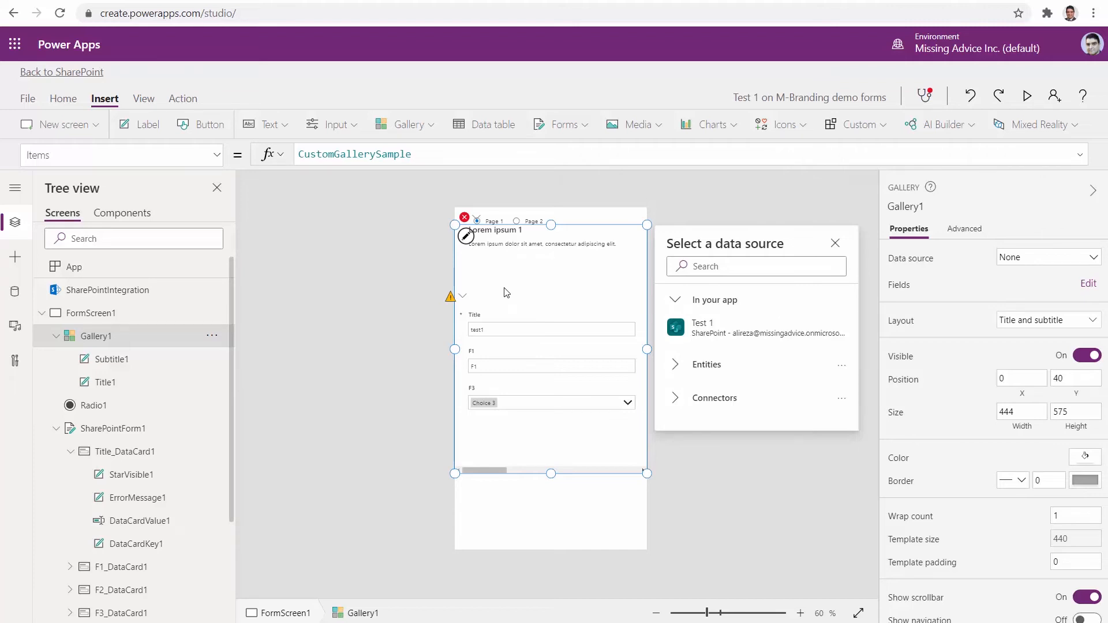
- Set the Y property of the gallery's Title1 label to 5 in place of the formula referencing Image1
{"action": "left_click", "coordinate": [476, 221]}
{"action": "left_click", "coordinate": [490, 238]}
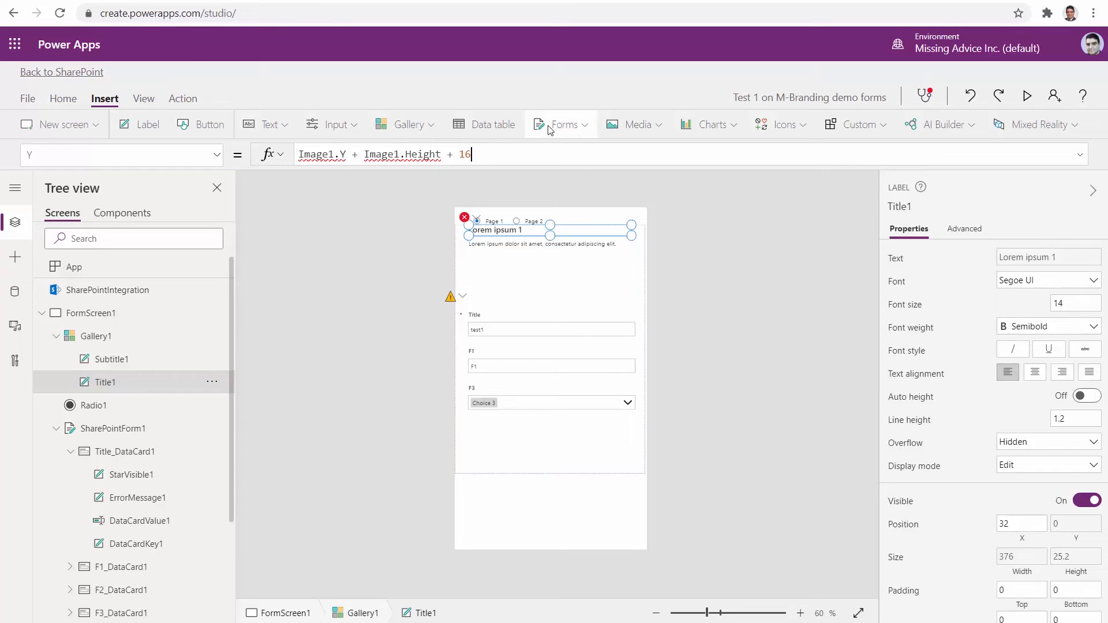
{"action": "key", "text": "ctrl+a"}
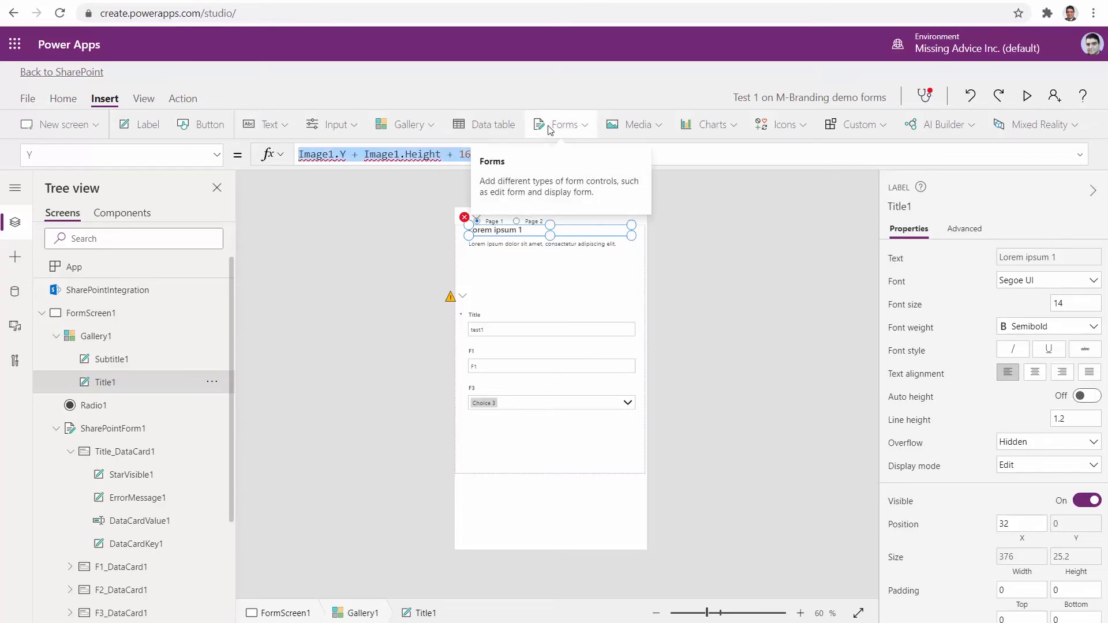
{"action": "key", "text": "BackSpace"}
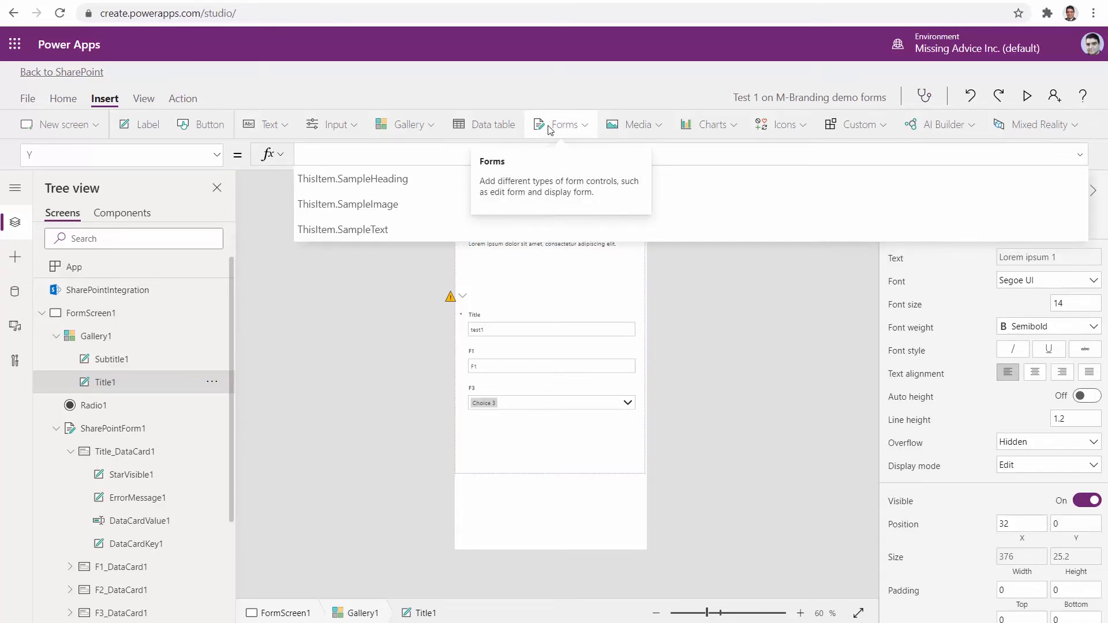
{"action": "type", "text": "5"}
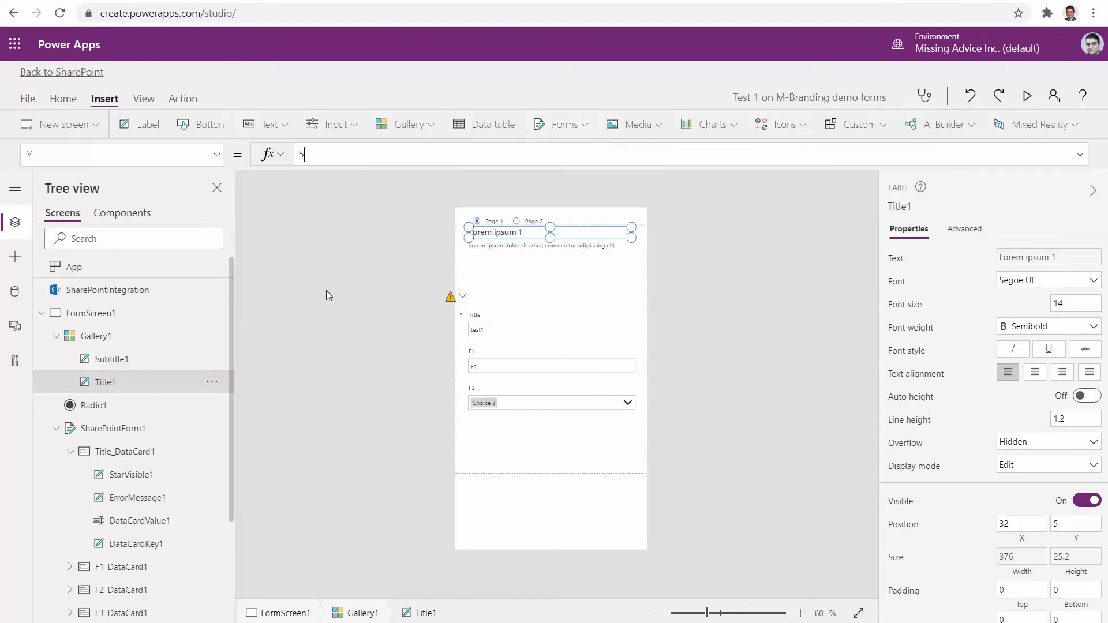
- Delete the Subtitle1 label from the gallery and reduce Gallery1's height to about 228
{"action": "left_click", "coordinate": [481, 250]}
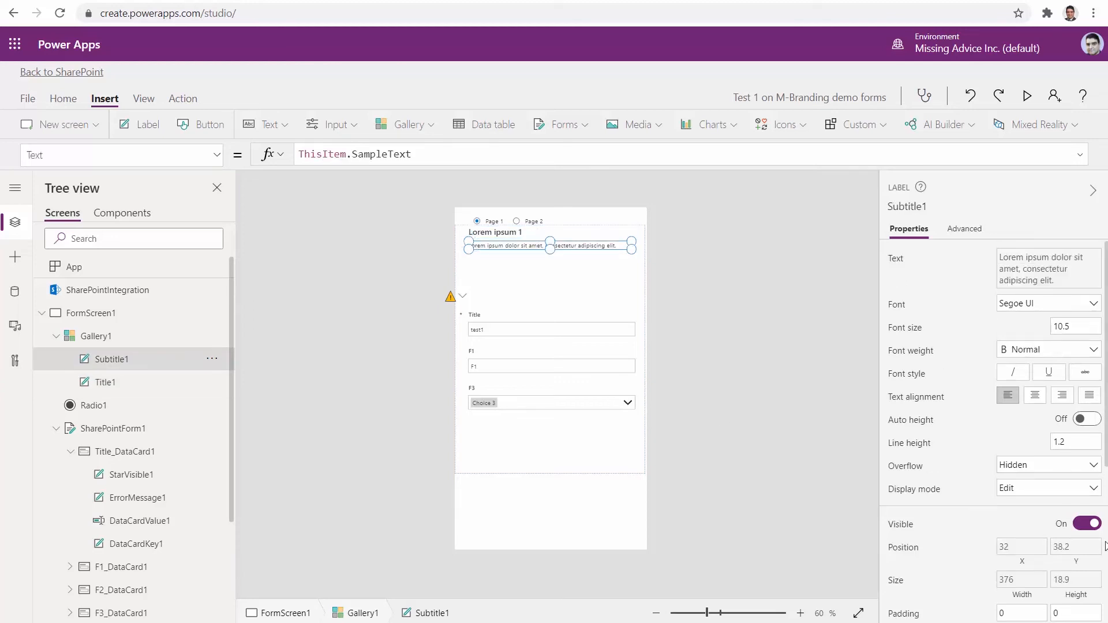
{"action": "key", "text": "Delete"}
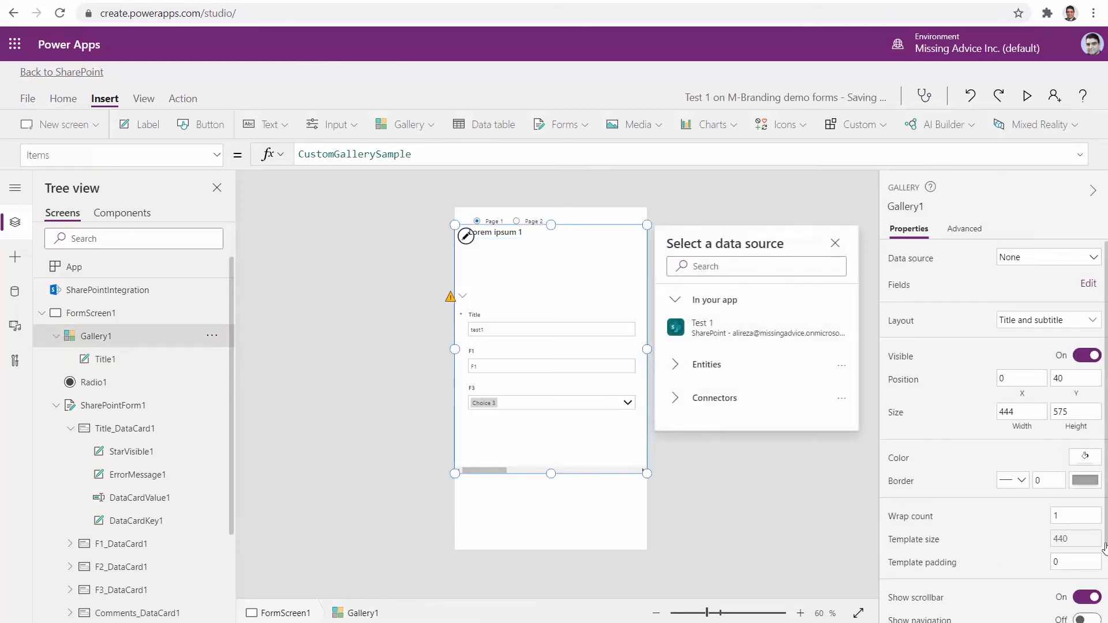
{"action": "left_click_drag", "start_coordinate": [550, 473], "coordinate": [513, 324]}
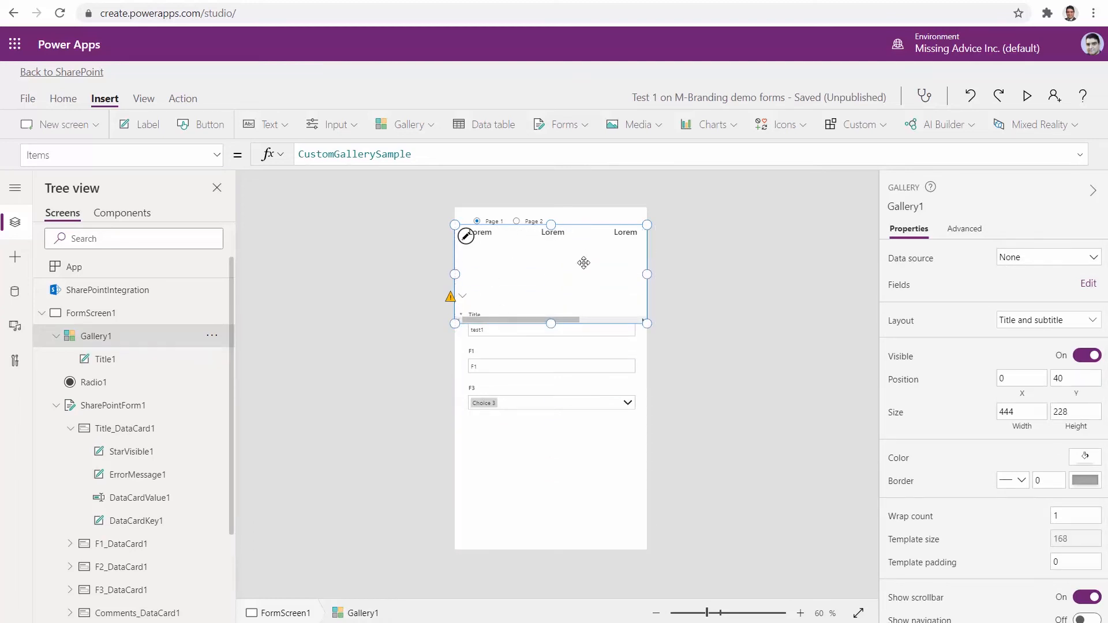
{"action": "left_click", "coordinate": [497, 256]}
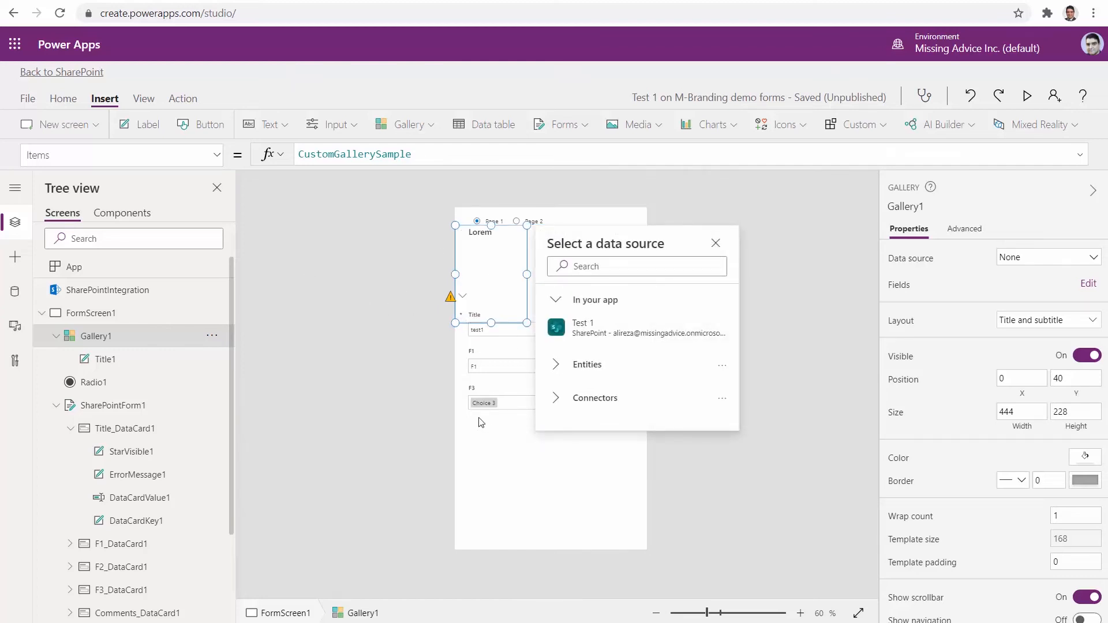
{"action": "left_click", "coordinate": [438, 206]}
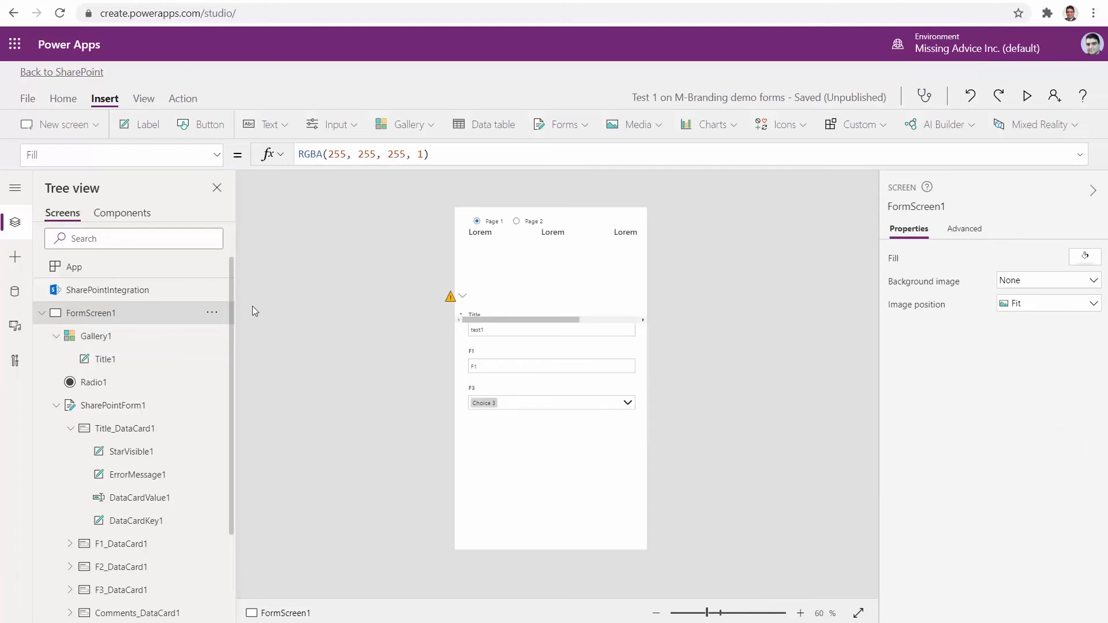
- Set Gallery1's Items property to ["Page 1", "Page 2"]
{"action": "left_click", "coordinate": [96, 340]}
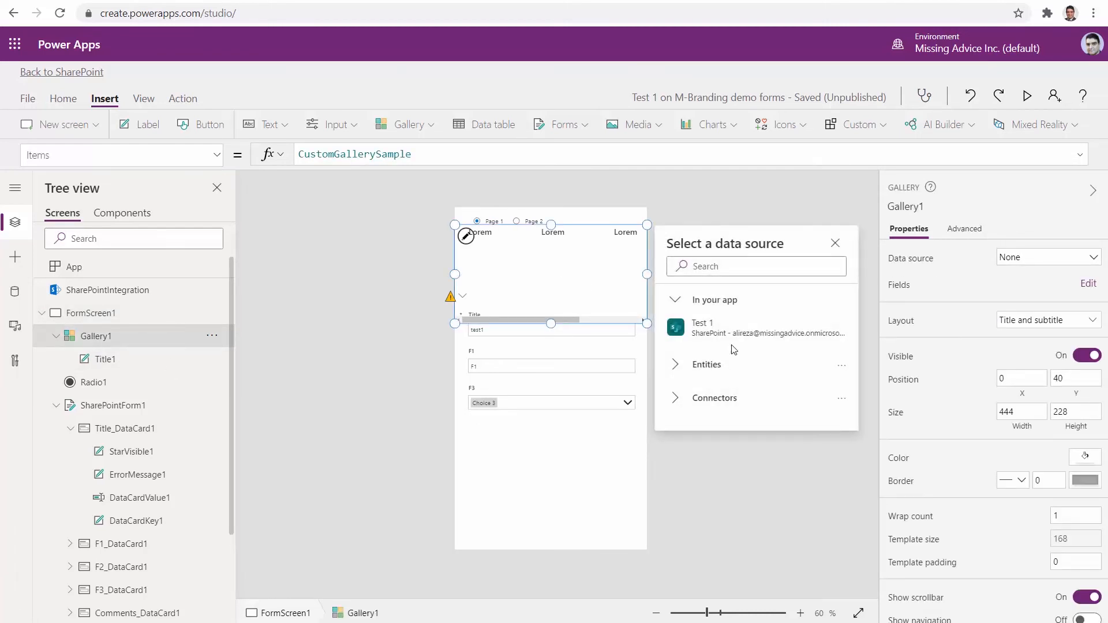
{"action": "left_click", "coordinate": [327, 156]}
{"action": "double_click", "coordinate": [326, 156]}
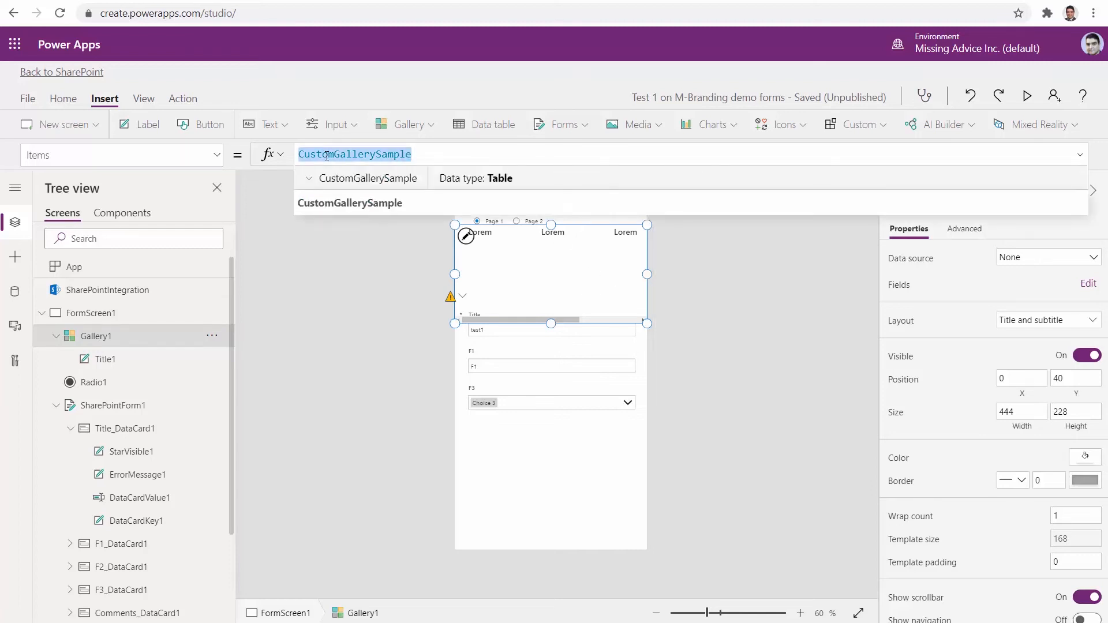
{"action": "type", "text": "[]"}
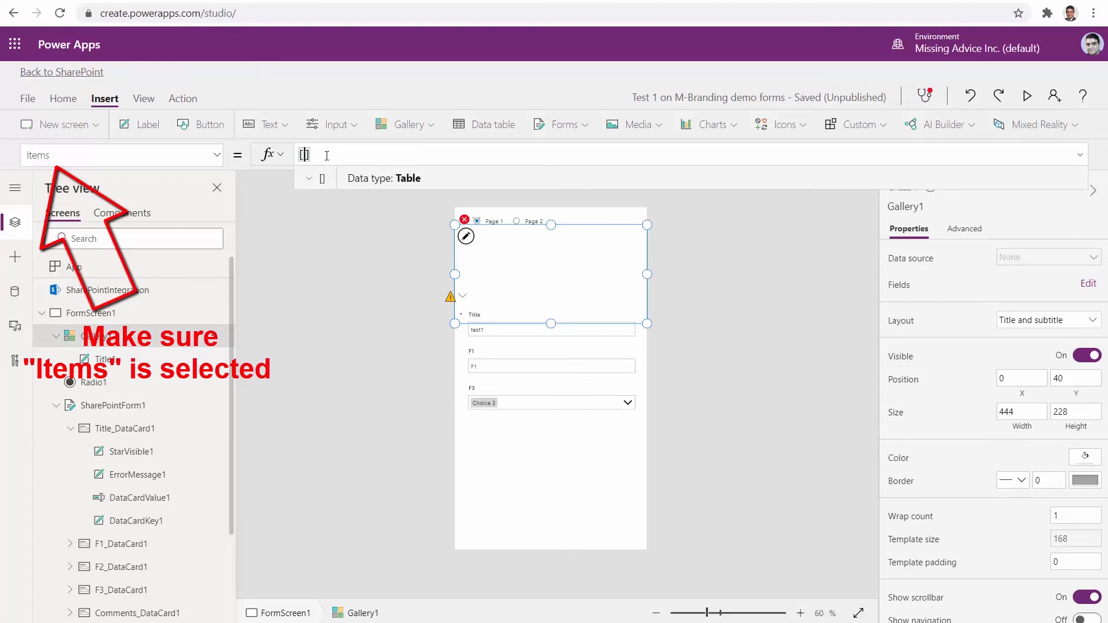
{"action": "type", "text": "\"Page"}
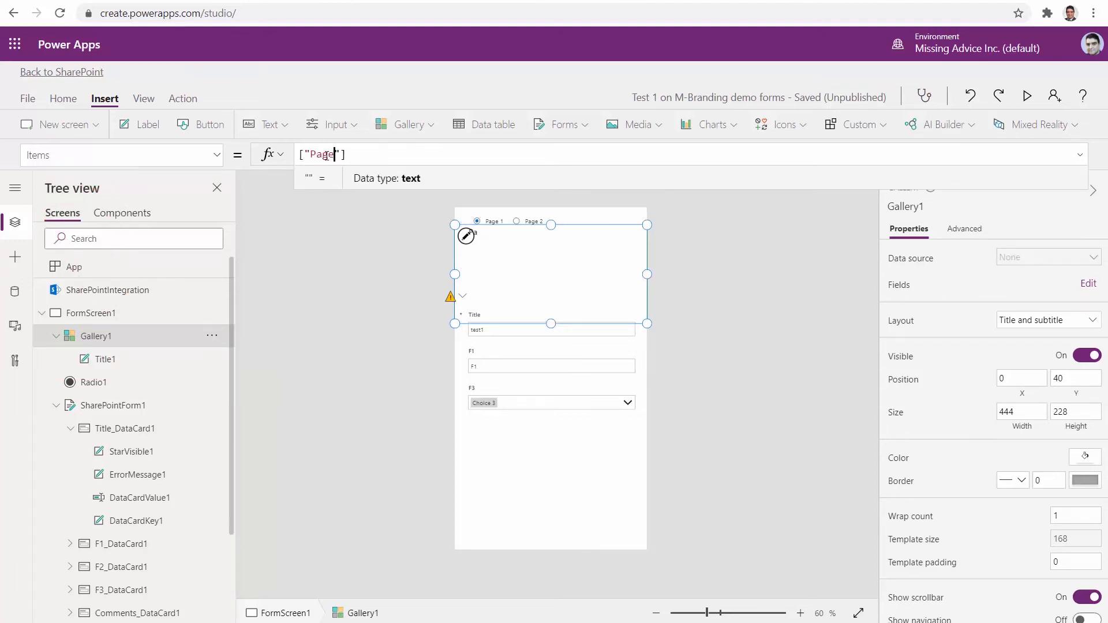
{"action": "type", "text": " 1\", "}
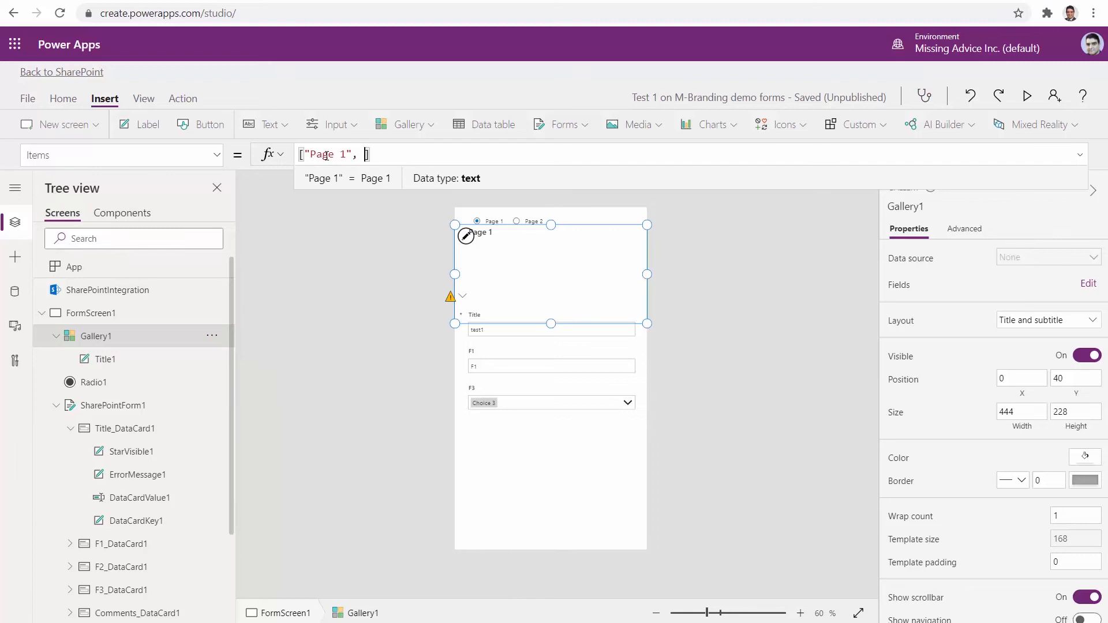
{"action": "type", "text": "\"Pa"}
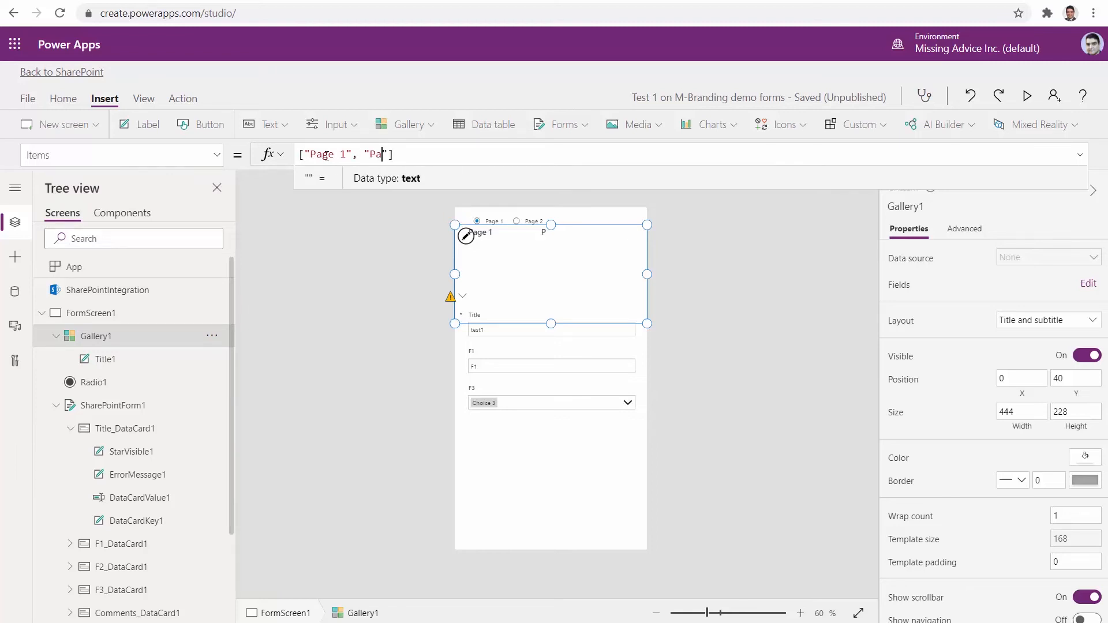
{"action": "type", "text": "ge 2"}
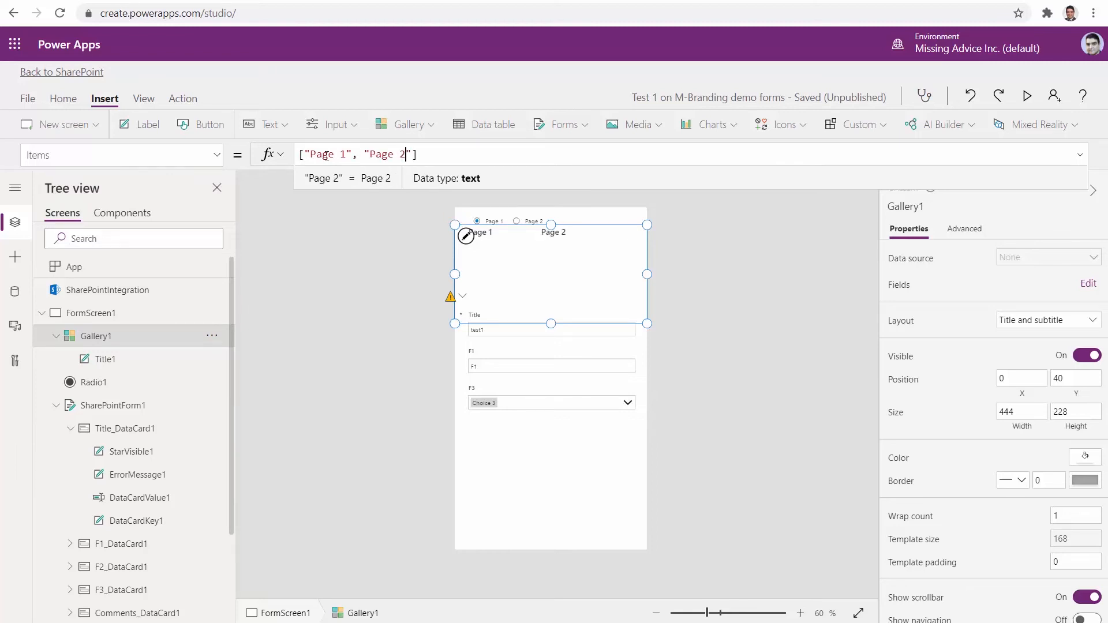
{"action": "left_click", "coordinate": [514, 252]}
- Resize Gallery1 into a thin strip about 67 high and widen its item template to about 283
{"action": "left_click", "coordinate": [108, 337]}
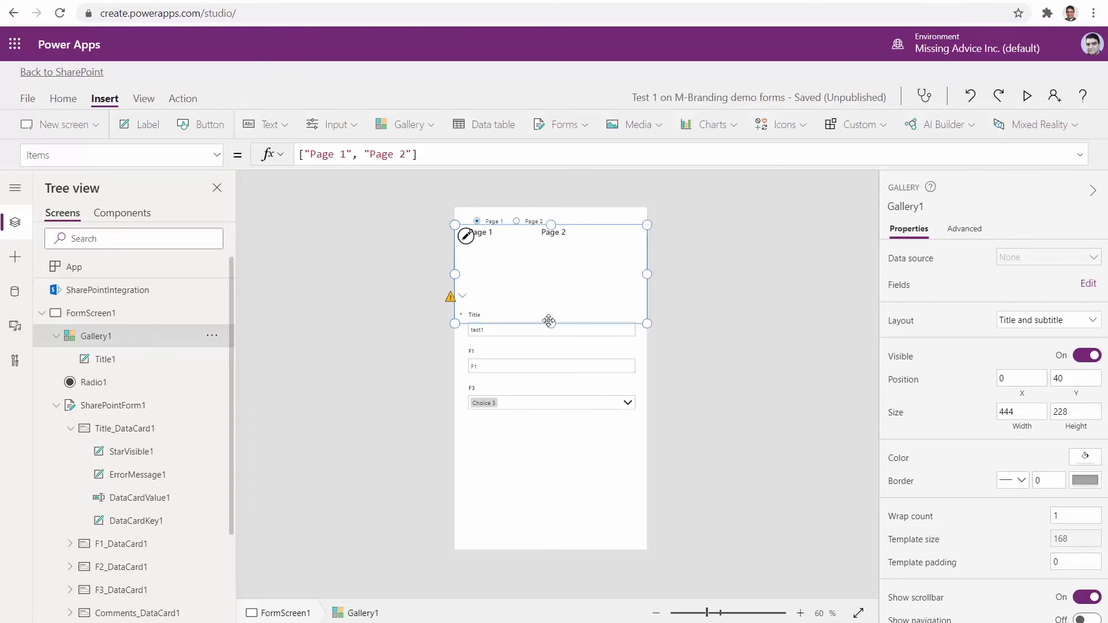
{"action": "left_click_drag", "start_coordinate": [549, 321], "coordinate": [535, 374]}
{"action": "left_click", "coordinate": [495, 271]}
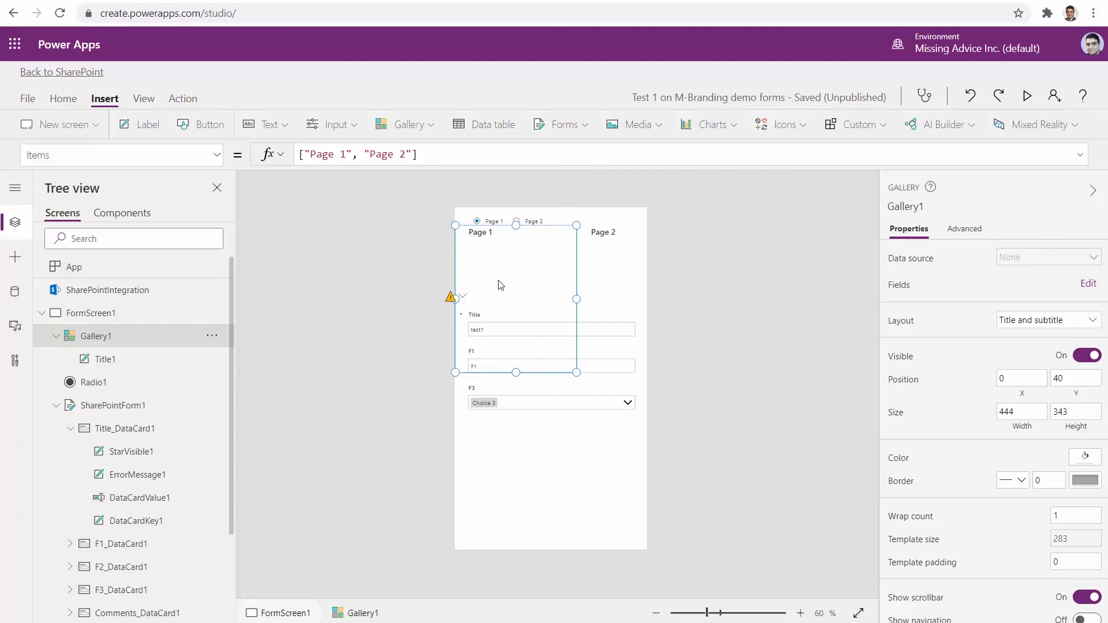
{"action": "left_click_drag", "start_coordinate": [516, 373], "coordinate": [517, 243]}
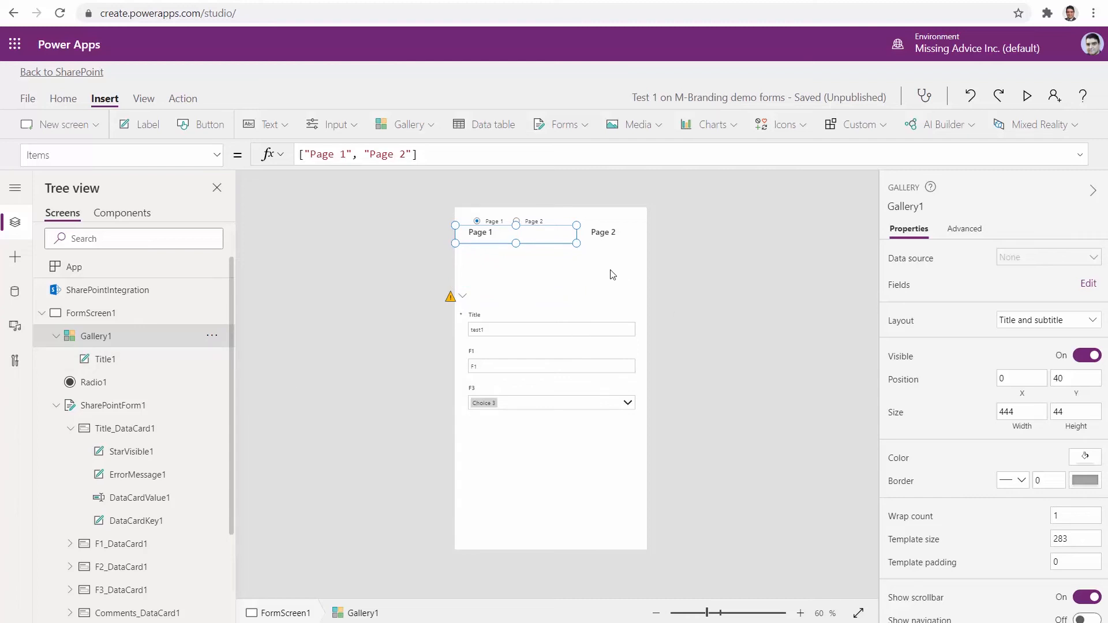
{"action": "left_click", "coordinate": [613, 274]}
{"action": "left_click", "coordinate": [87, 336]}
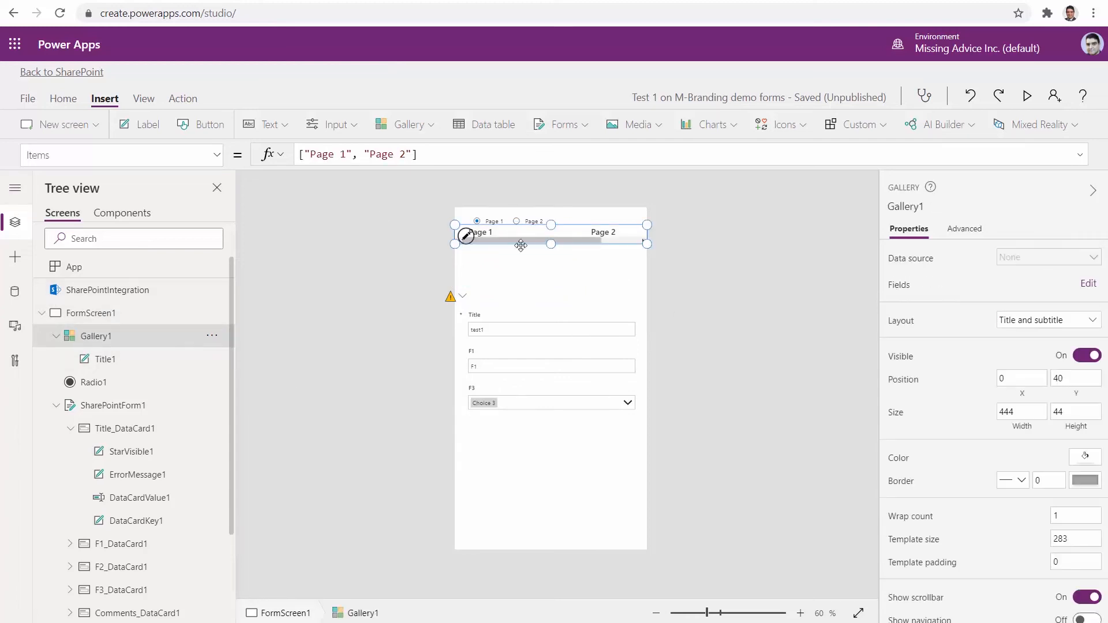
{"action": "mouse_move", "coordinate": [554, 243]}
{"action": "left_mouse_down"}
{"action": "mouse_move", "coordinate": [552, 264]}
{"action": "mouse_move", "coordinate": [551, 253]}
{"action": "left_mouse_up"}
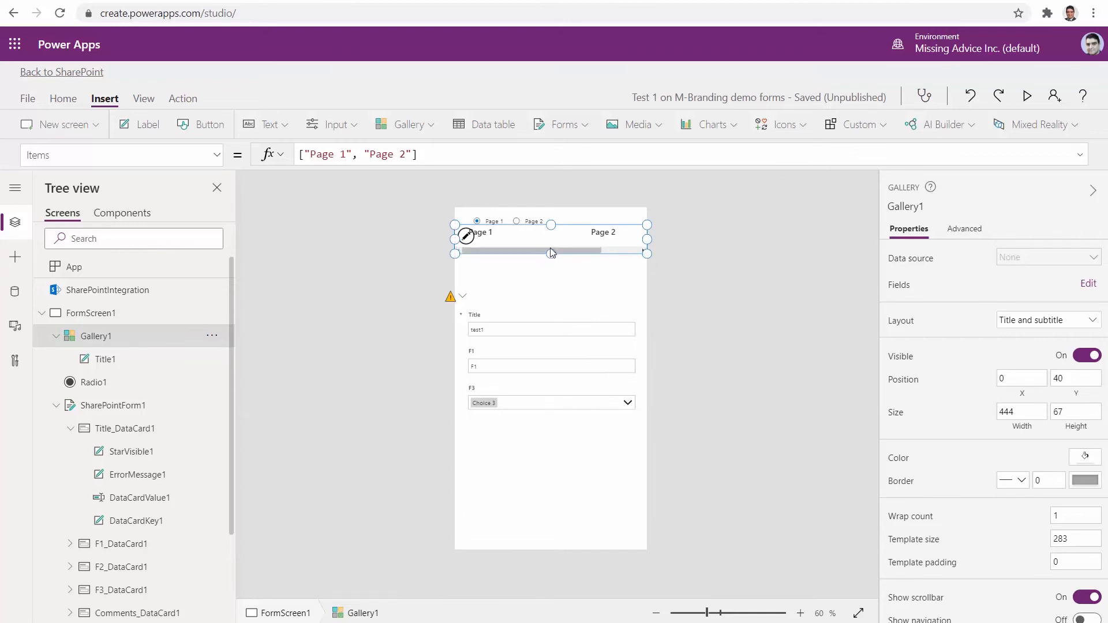
- Narrow the gallery's item template to about 198 and increase the Title1 label's height to about 33
{"action": "left_click", "coordinate": [540, 235]}
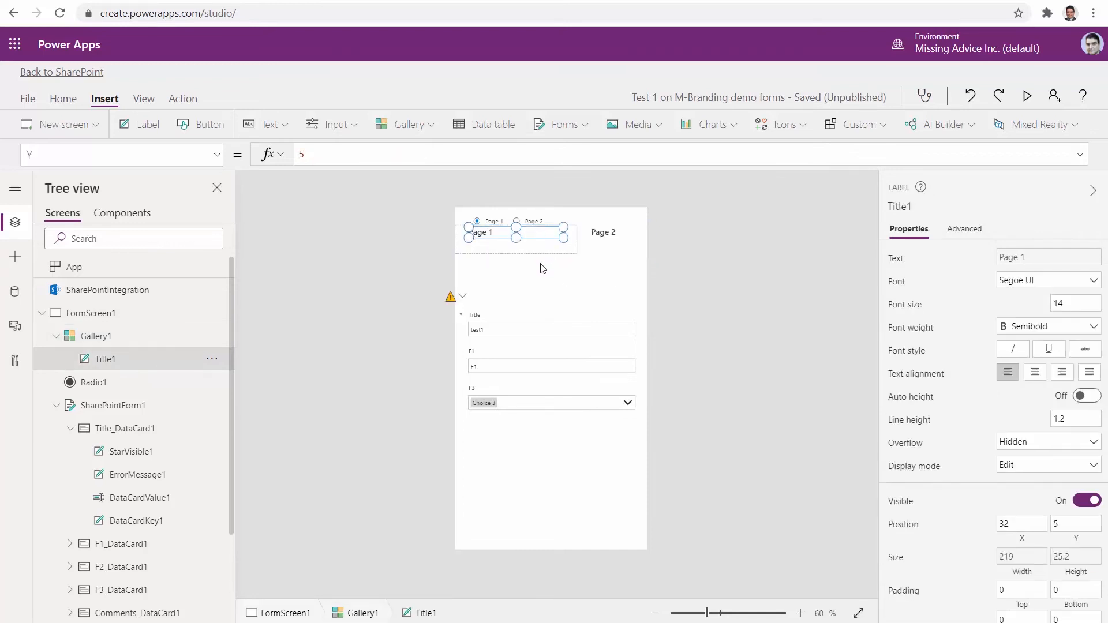
{"action": "left_click_drag", "start_coordinate": [563, 237], "coordinate": [538, 243]}
{"action": "left_click", "coordinate": [572, 241]}
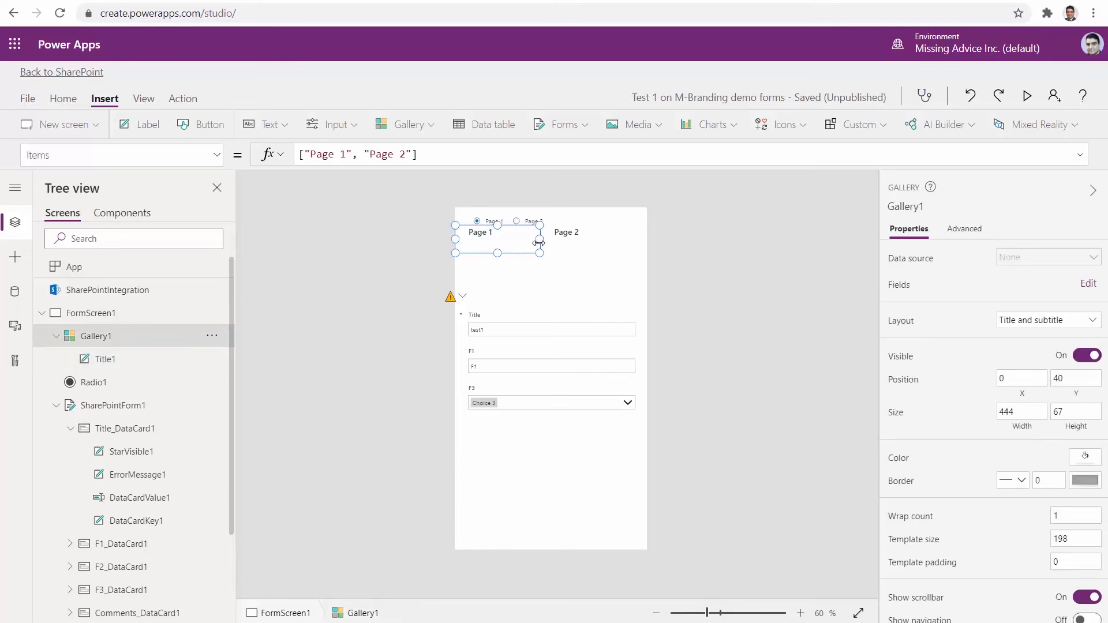
{"action": "left_click", "coordinate": [510, 271]}
{"action": "left_click", "coordinate": [517, 237]}
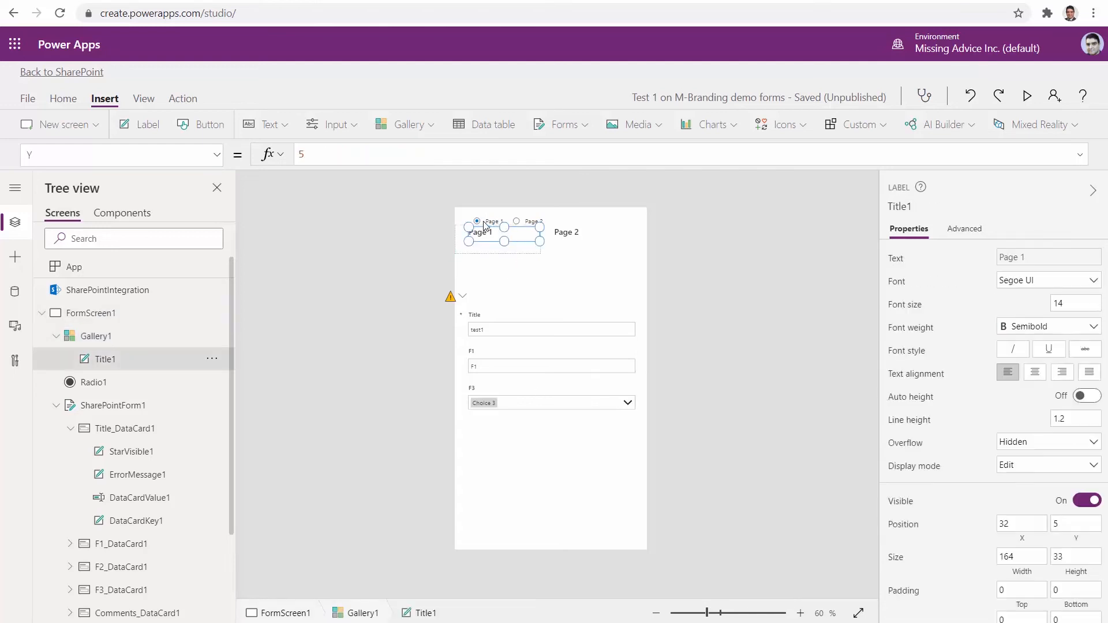
- Set Gallery1's TemplateFill property to Red
{"action": "left_click", "coordinate": [497, 250]}
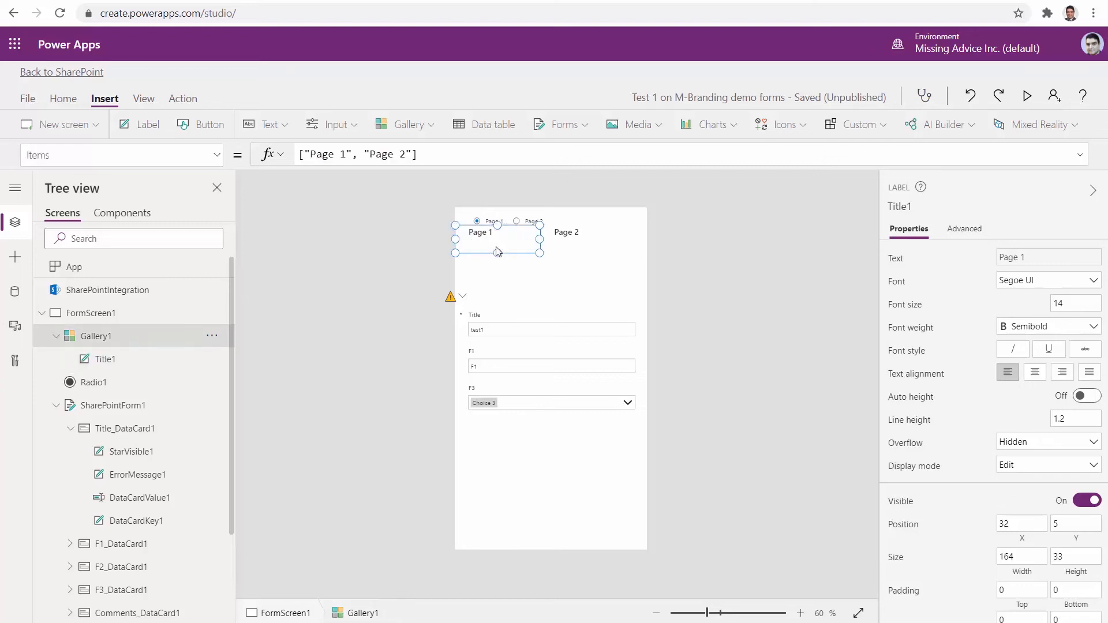
{"action": "left_click", "coordinate": [214, 156]}
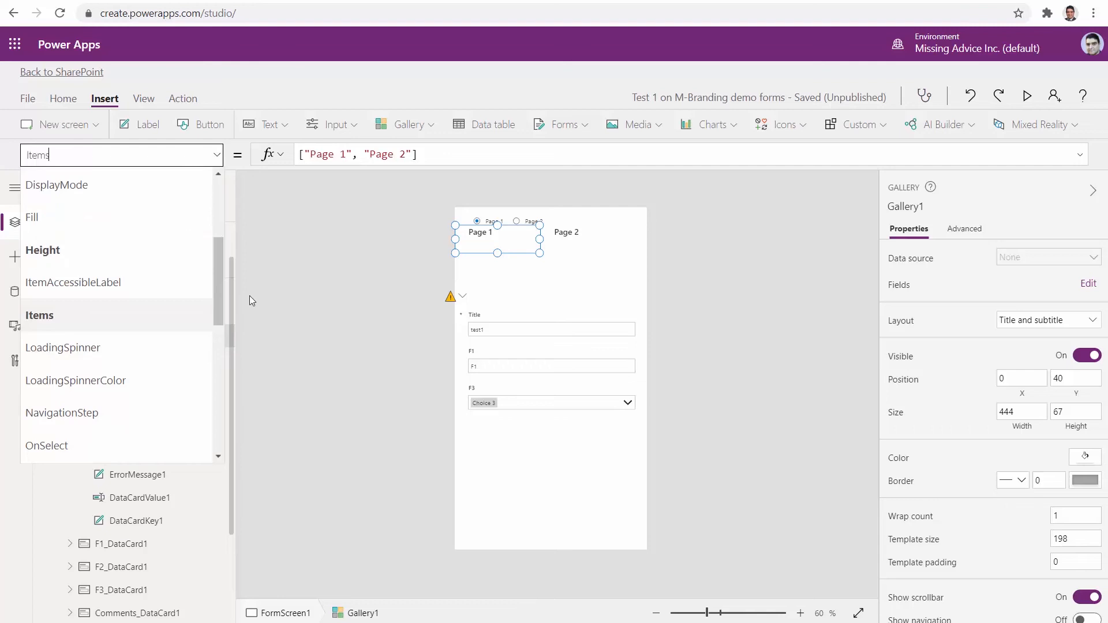
{"action": "scroll", "coordinate": [174, 404], "scroll_direction": "down", "scroll_amount": 3}
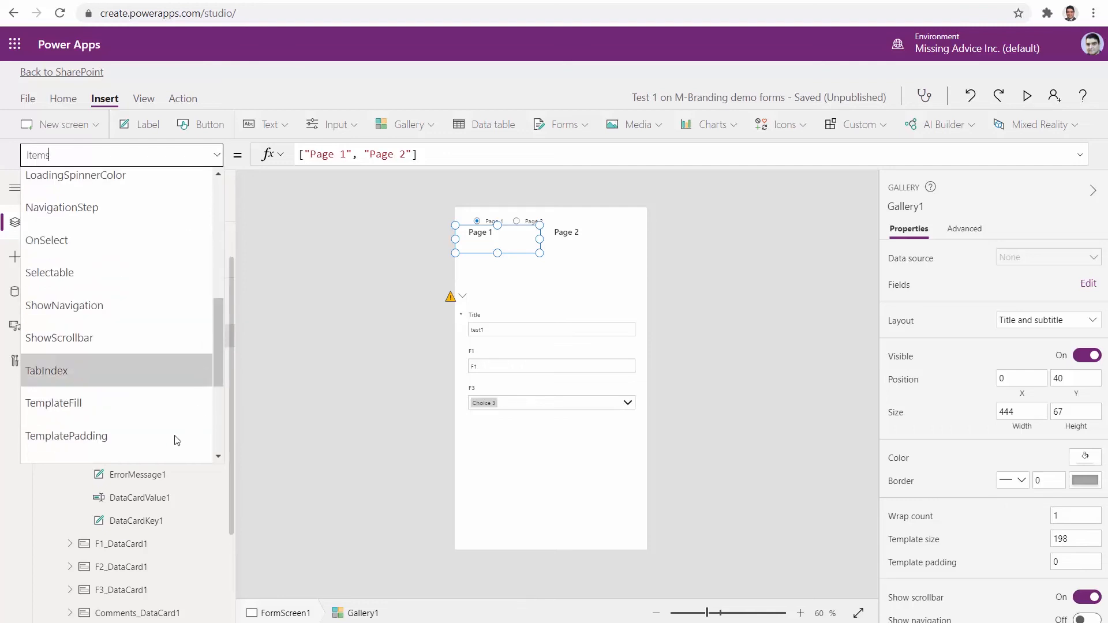
{"action": "left_click", "coordinate": [75, 403]}
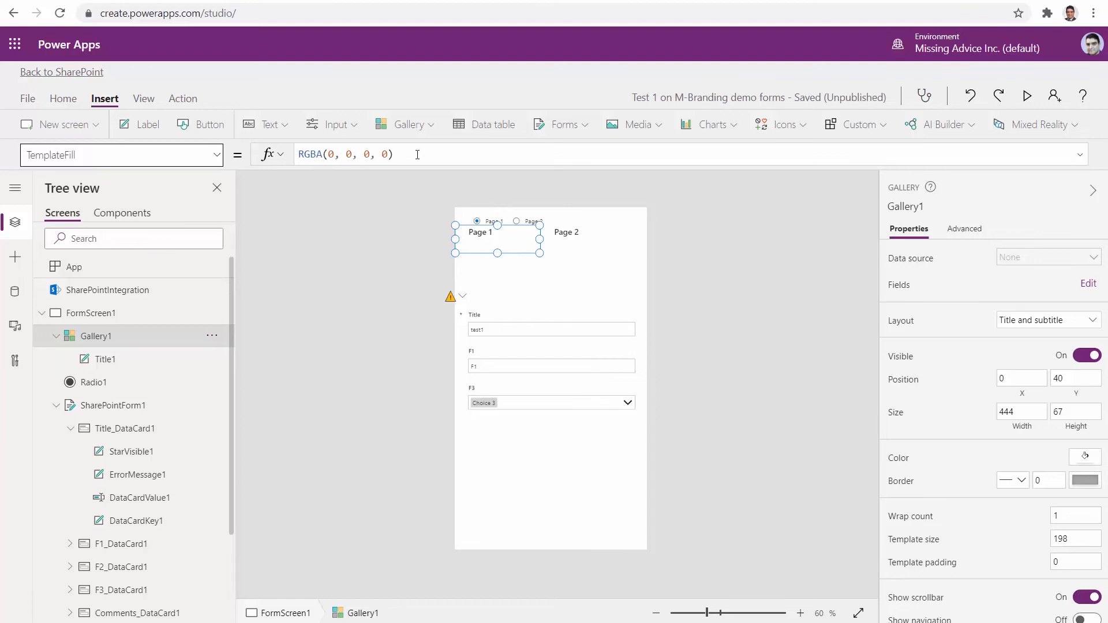
{"action": "left_click_drag", "start_coordinate": [417, 155], "coordinate": [245, 156]}
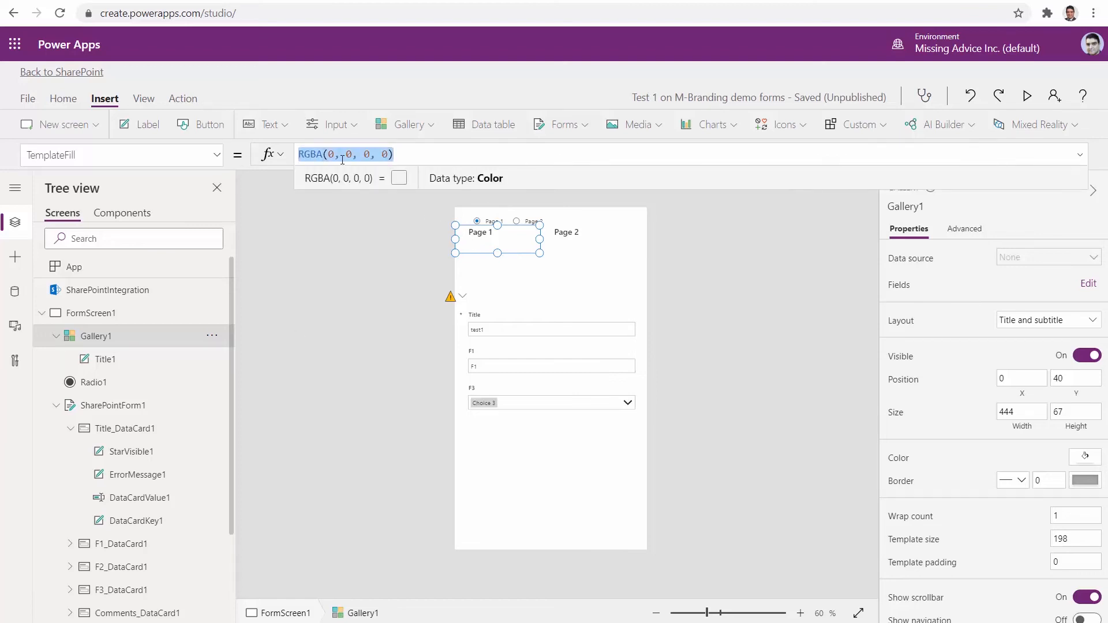
{"action": "left_click", "coordinate": [383, 155]}
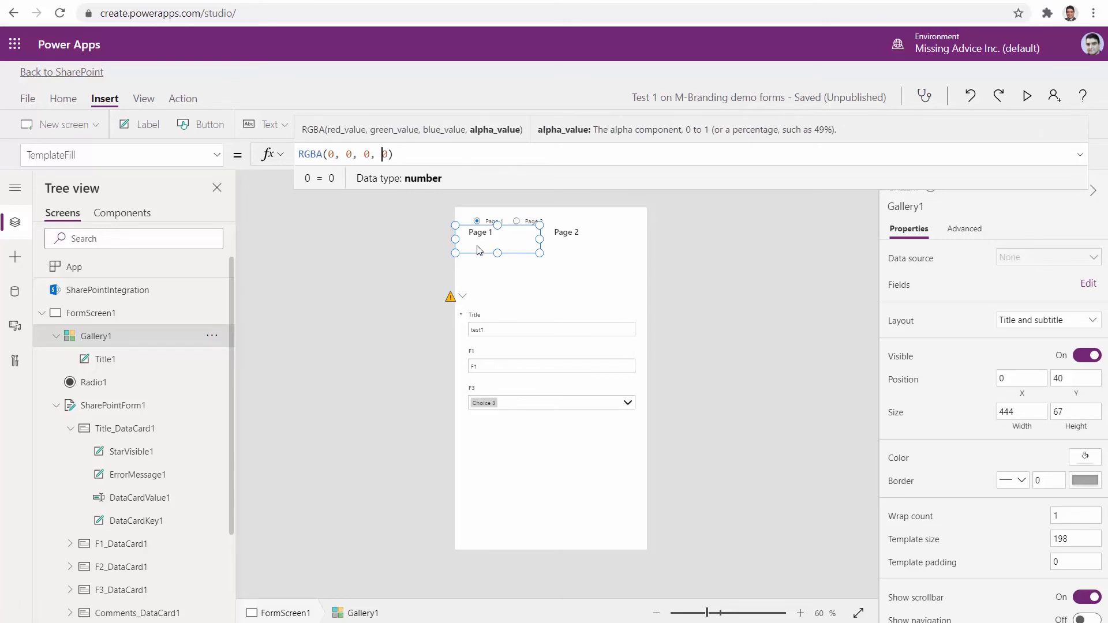
{"action": "key", "text": "ctrl+a"}
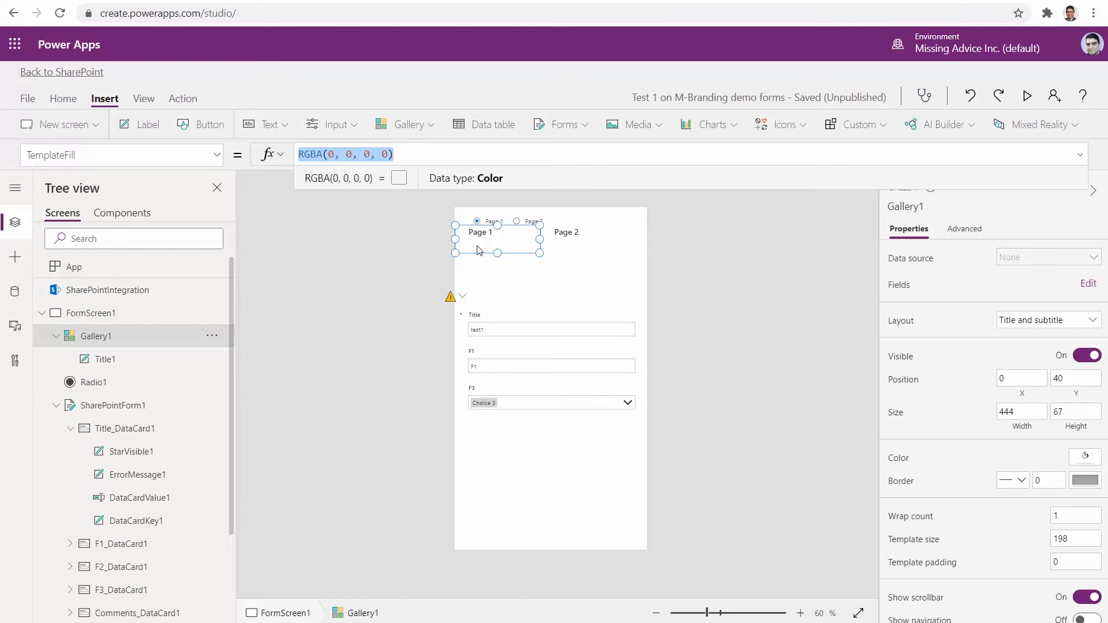
{"action": "type", "text": "Red"}
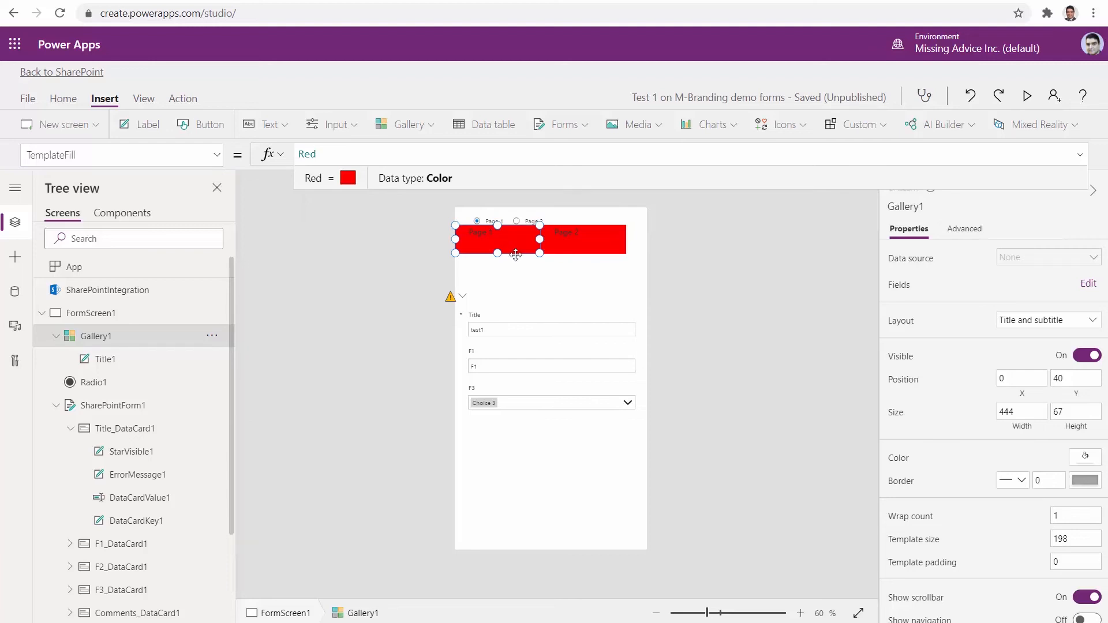
- Set Gallery1's TemplateFill property to If(ThisItem.IsSelected, Red, White)
{"action": "left_click", "coordinate": [321, 155]}
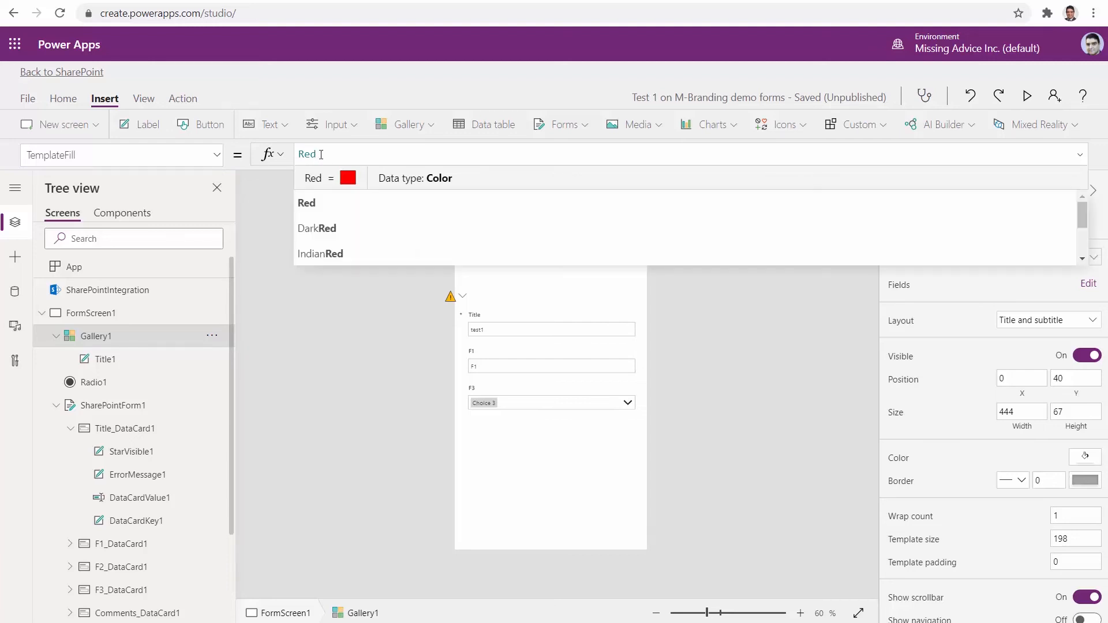
{"action": "key", "text": "BackSpace"}
{"action": "key", "text": "BackSpace"}
{"action": "key", "text": "BackSpace"}
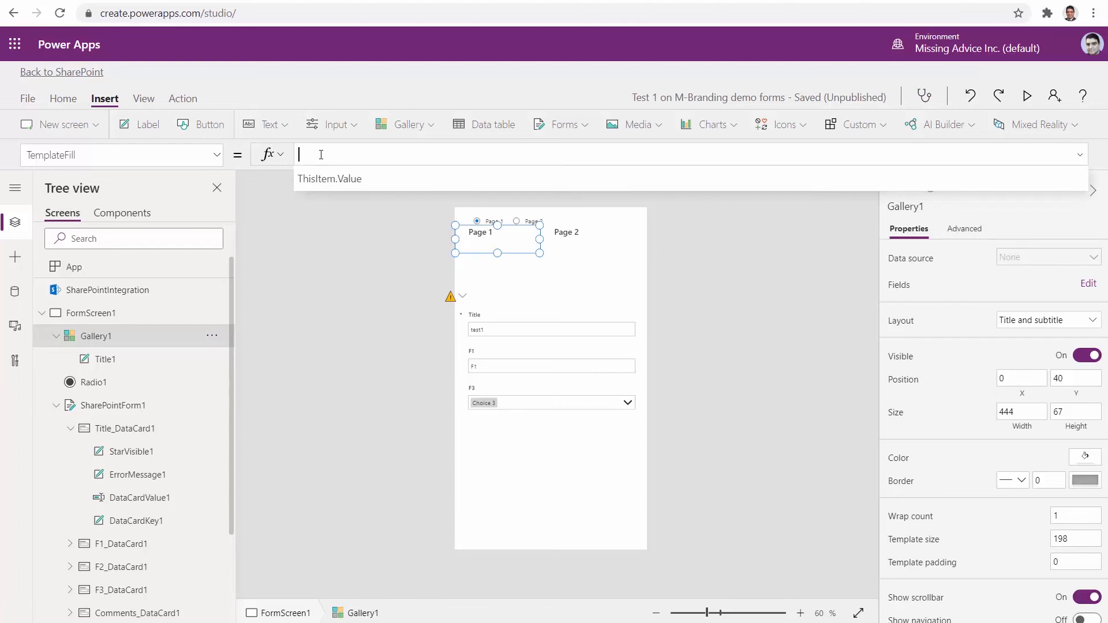
{"action": "type", "text": "If("}
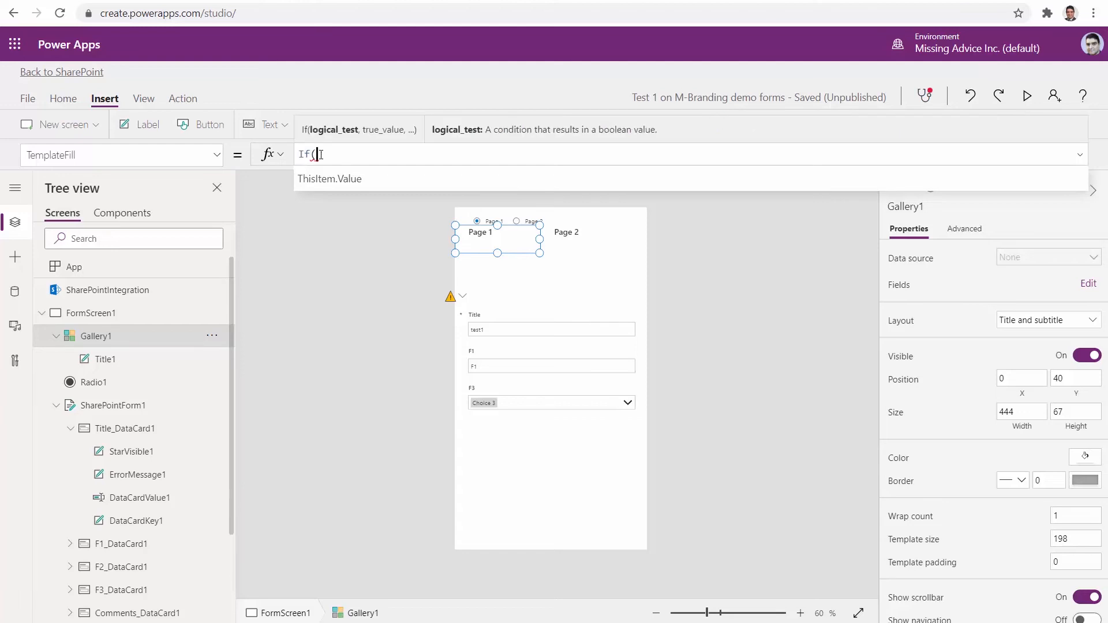
{"action": "type", "text": "ThisItem.IsSelected"}
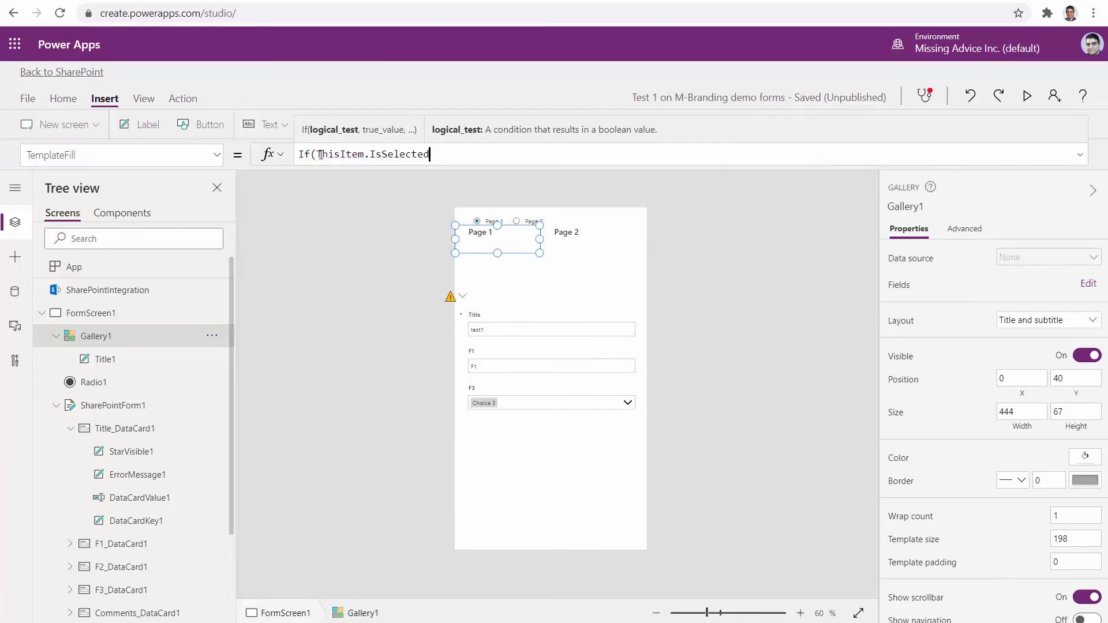
{"action": "key", "text": "Tab"}
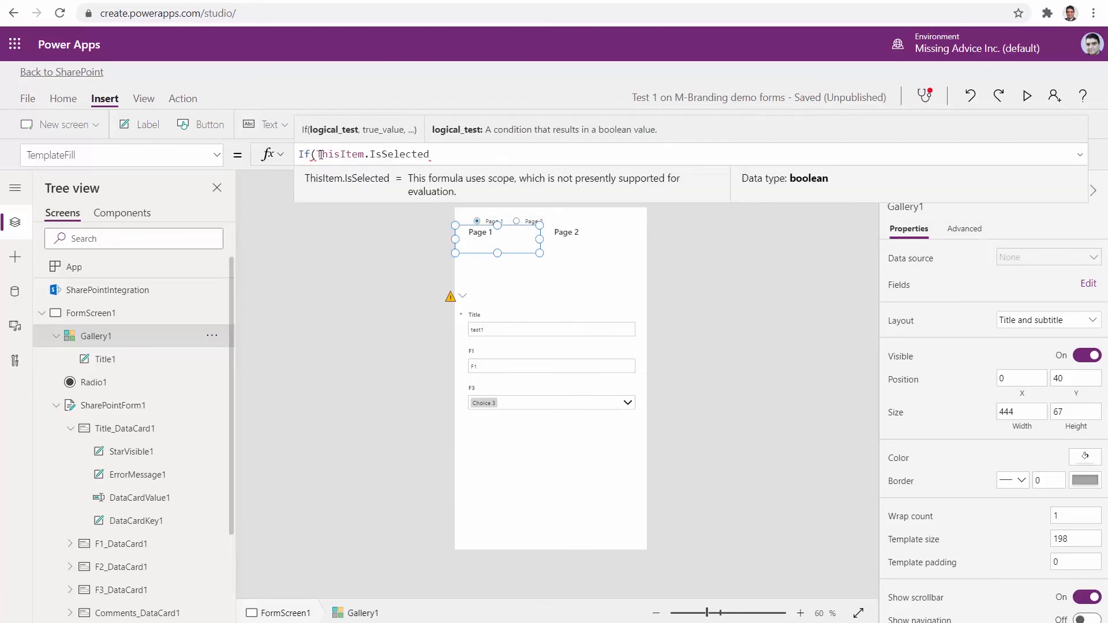
{"action": "type", "text": ", "}
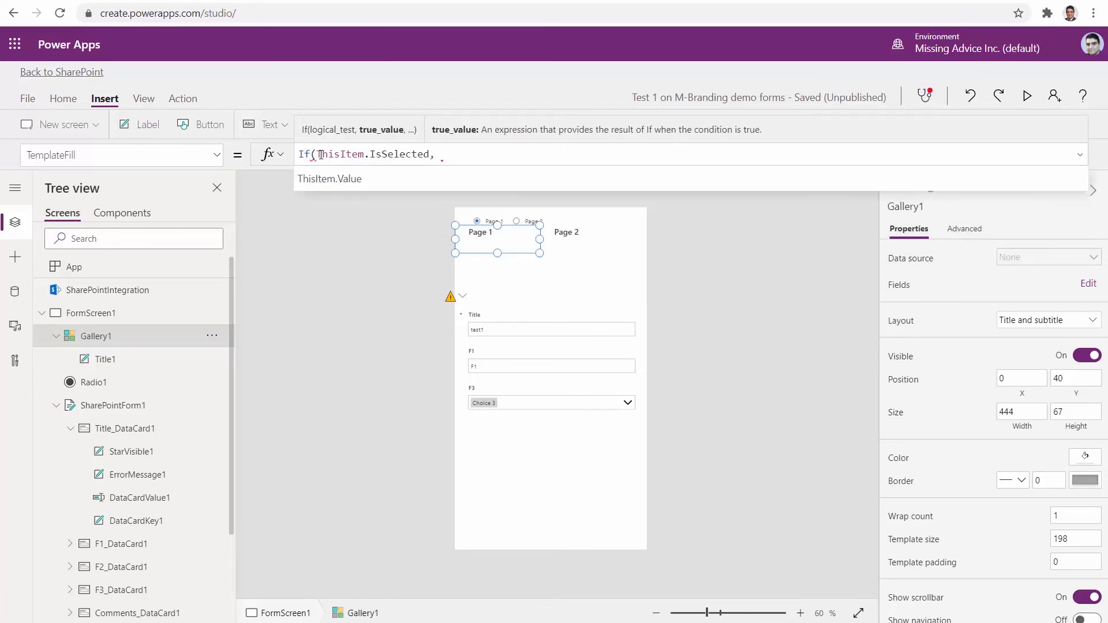
{"action": "type", "text": "Red"}
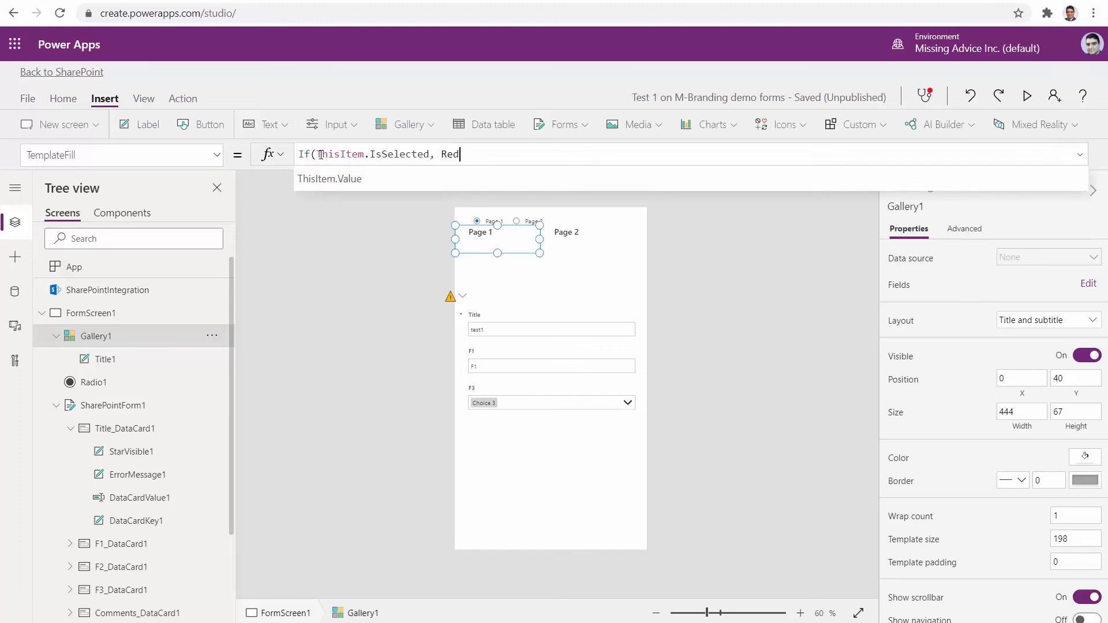
{"action": "type", "text": ", "}
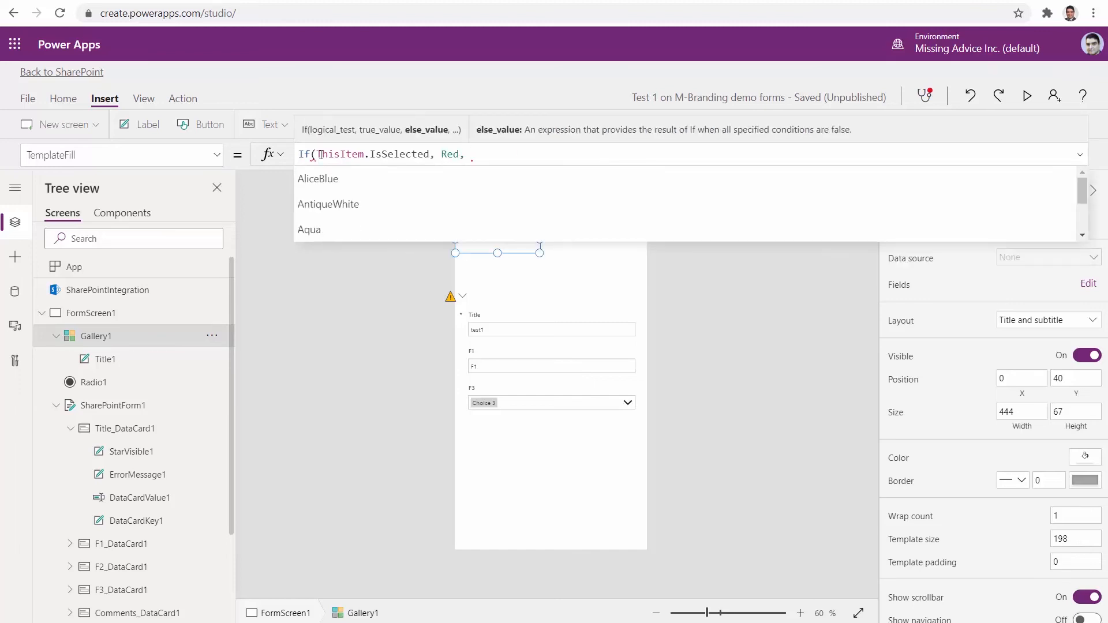
{"action": "type", "text": "White"}
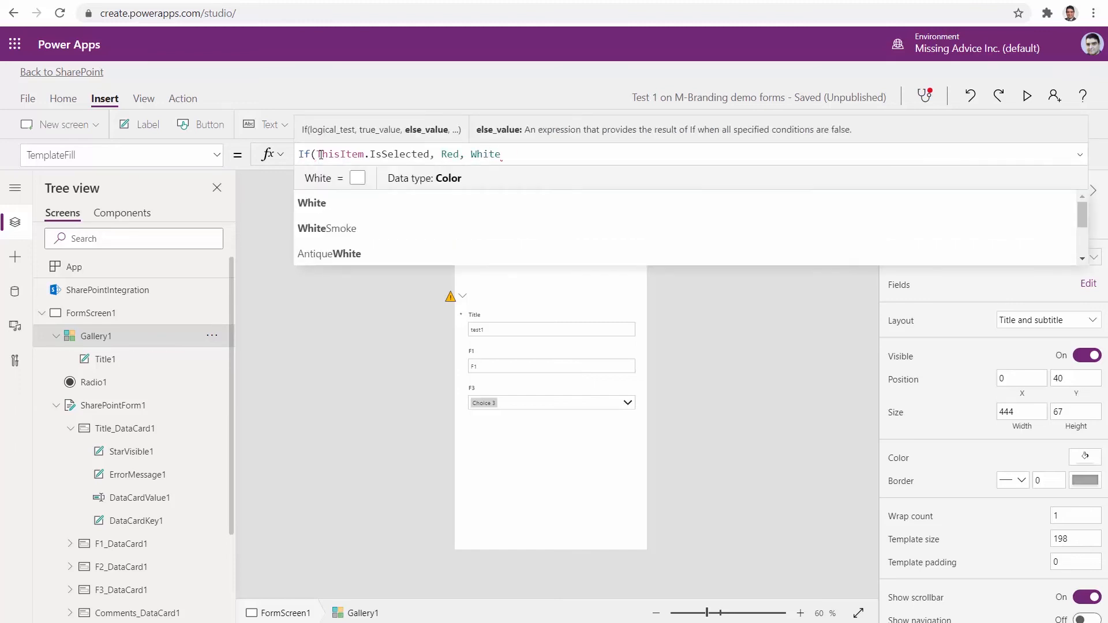
{"action": "type", "text": ")"}
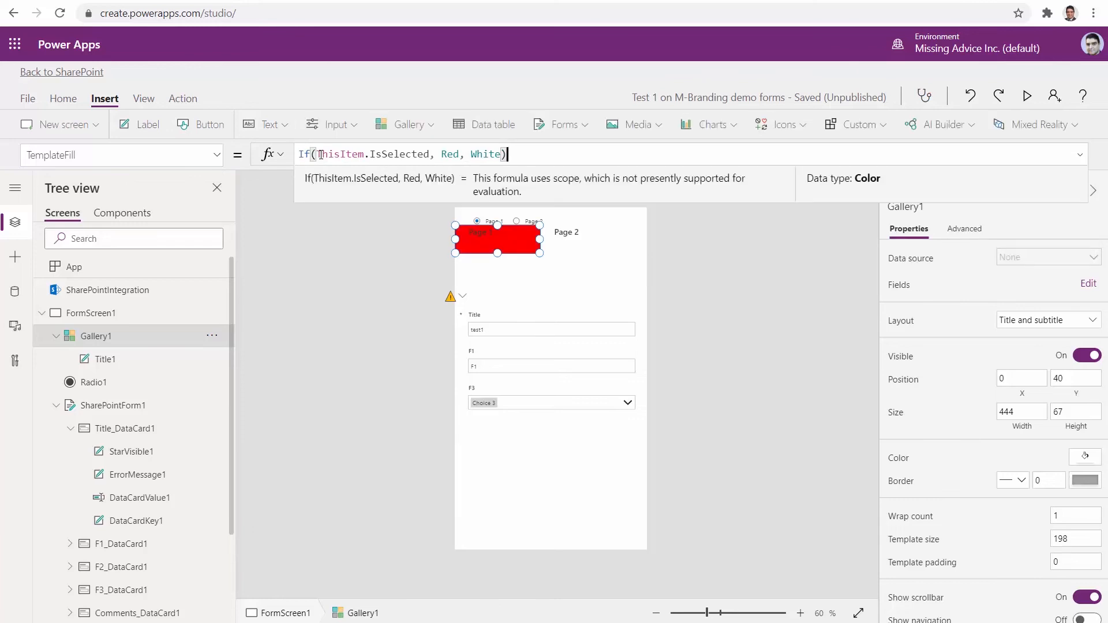
{"action": "left_click", "coordinate": [705, 287]}
- Preview the form, select the Page 2 item in the gallery, and close the preview
{"action": "left_click", "coordinate": [1026, 95]}
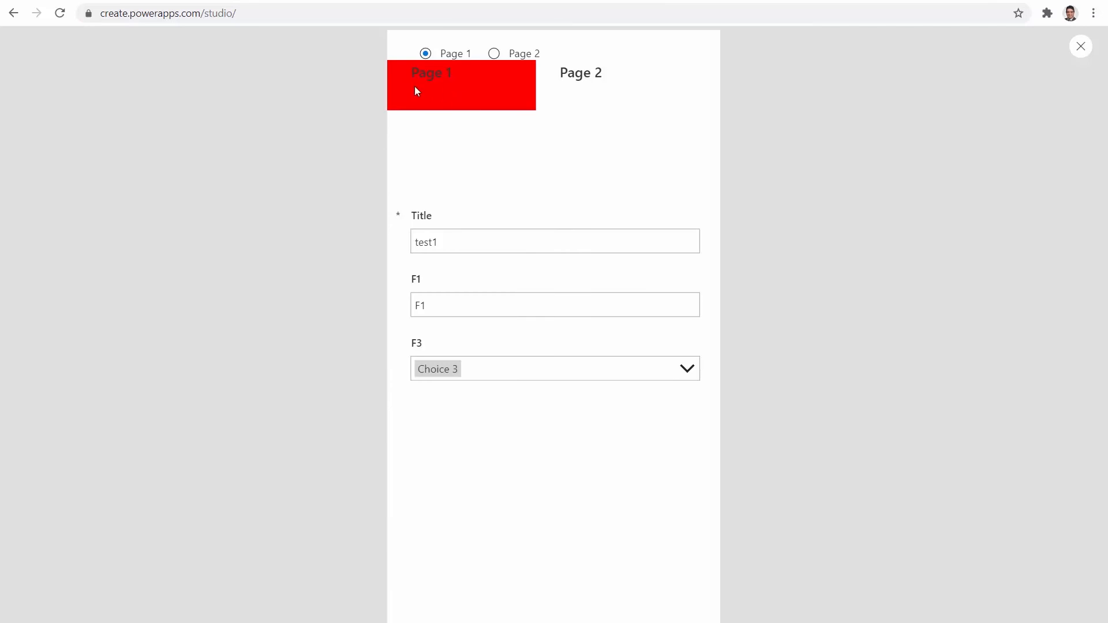
{"action": "left_click", "coordinate": [577, 87]}
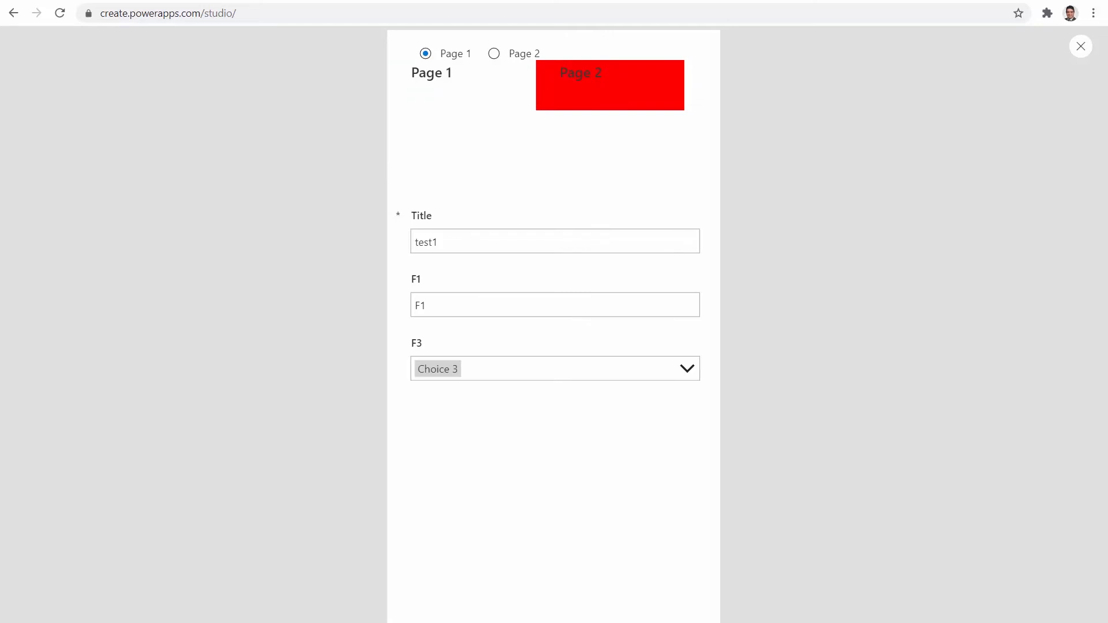
{"action": "left_click", "coordinate": [1079, 47]}
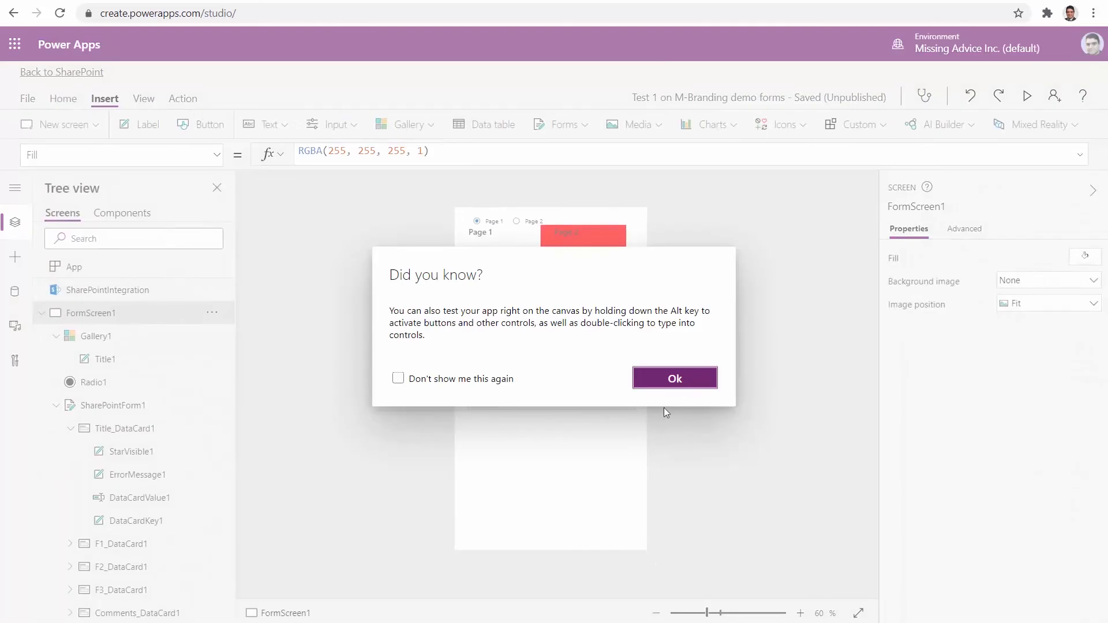
{"action": "left_click", "coordinate": [672, 379]}
- Fill SharePointForm1 with standard red and extend its upper edge to meet the bottom of Gallery1
{"action": "left_click", "coordinate": [585, 497]}
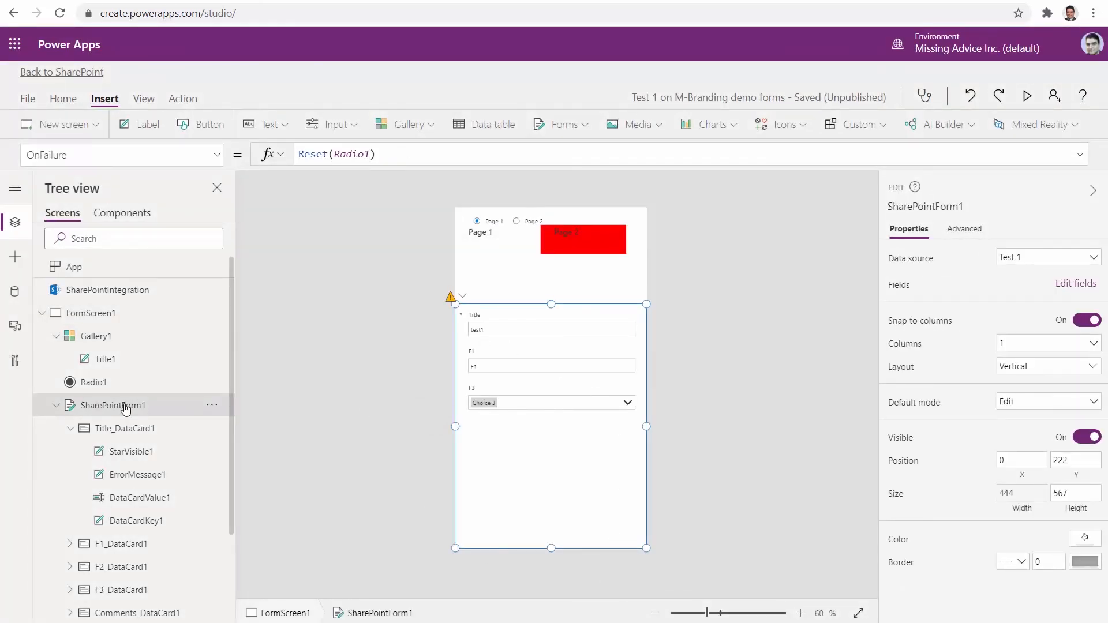
{"action": "left_click", "coordinate": [1082, 542]}
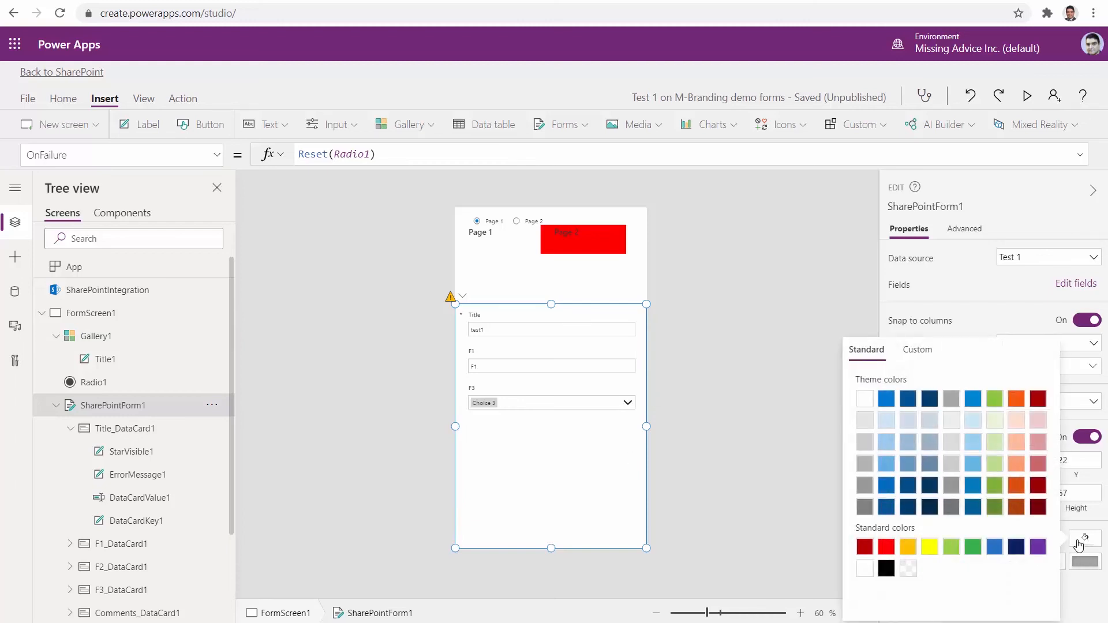
{"action": "left_click", "coordinate": [886, 547]}
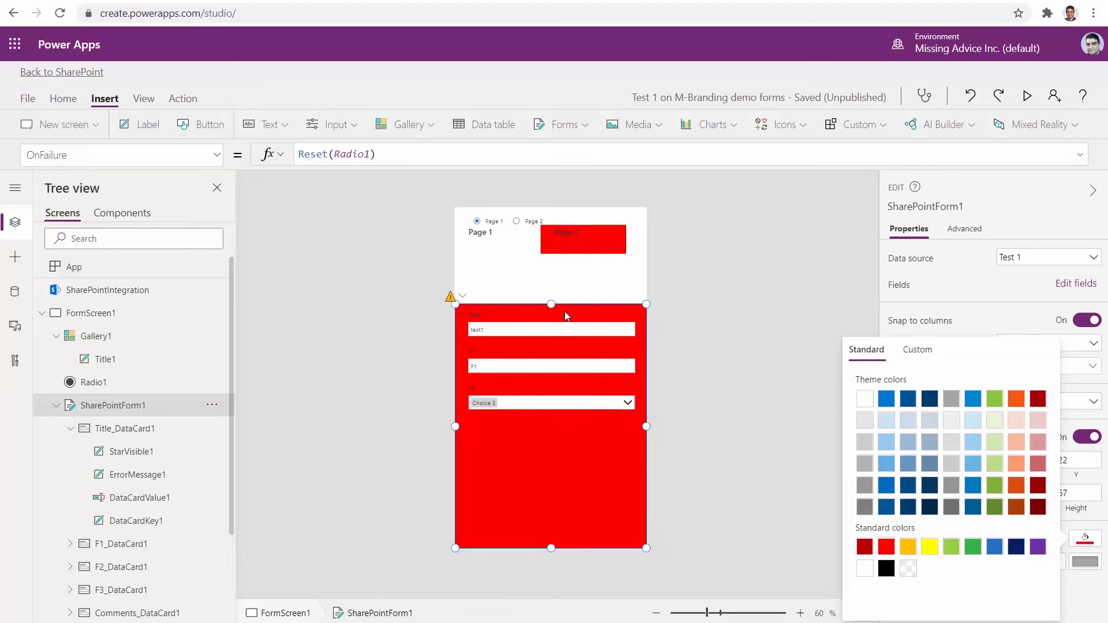
{"action": "left_click_drag", "start_coordinate": [553, 304], "coordinate": [553, 255]}
{"action": "left_click", "coordinate": [789, 325]}
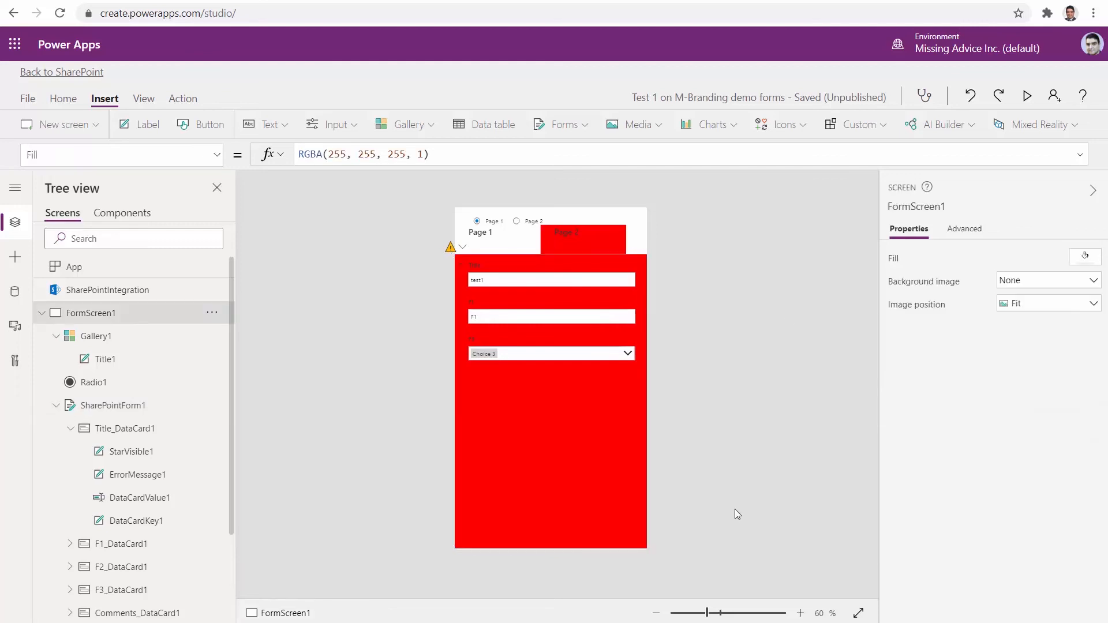
- Test the tab look in preview by switching between Page 1 and Page 2, ending on Page 1, and return to editing
{"action": "left_click", "coordinate": [1026, 95]}
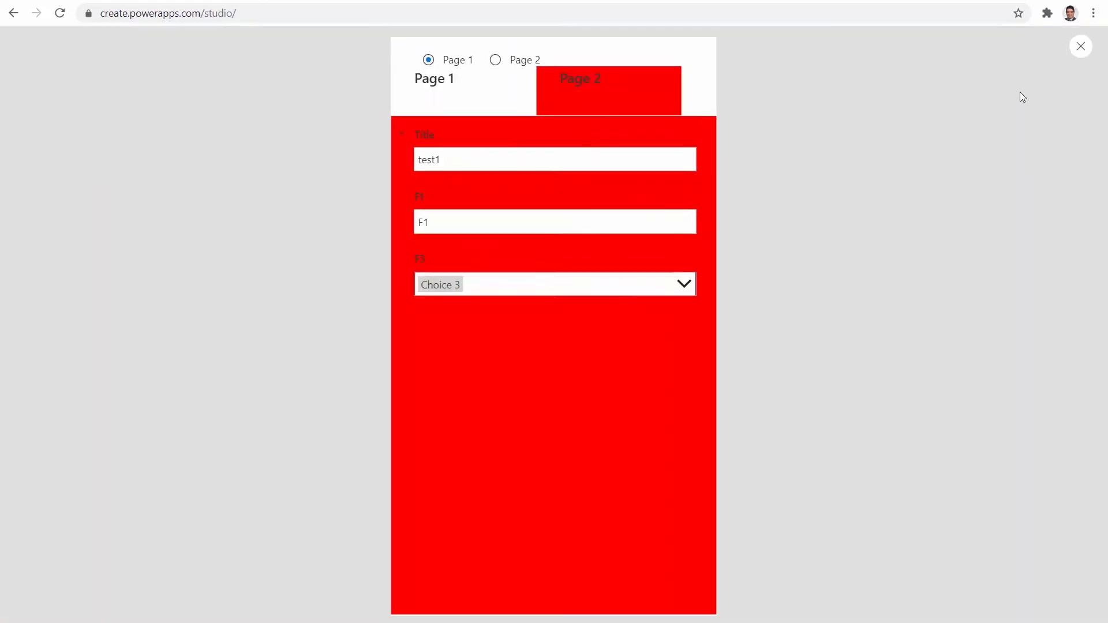
{"action": "left_click", "coordinate": [429, 78]}
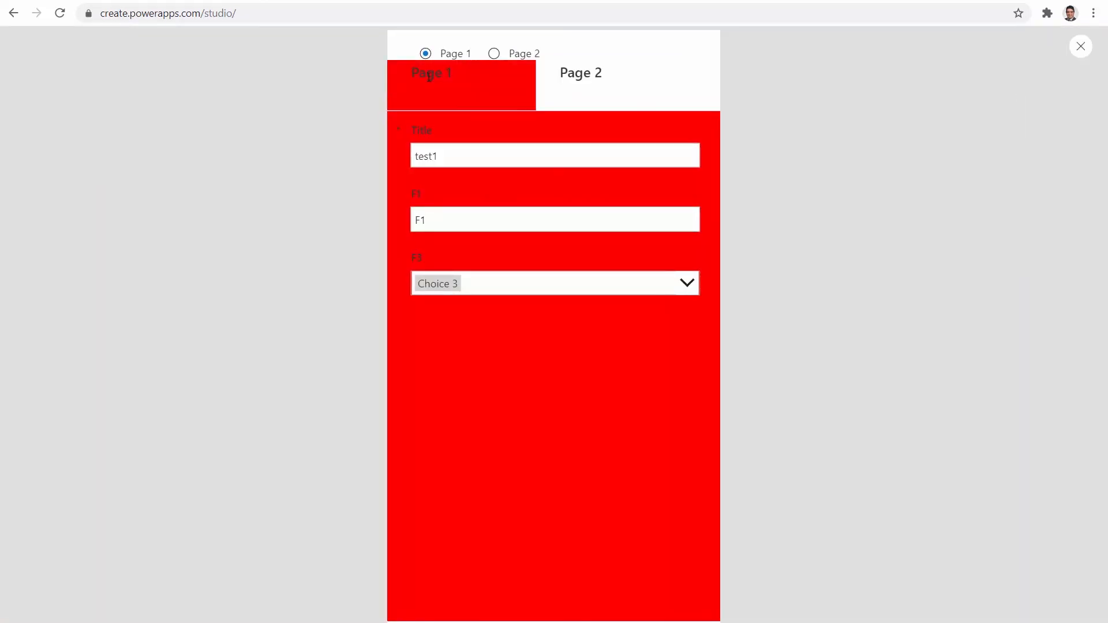
{"action": "left_click", "coordinate": [571, 80]}
{"action": "left_click", "coordinate": [454, 80]}
{"action": "left_click", "coordinate": [586, 75]}
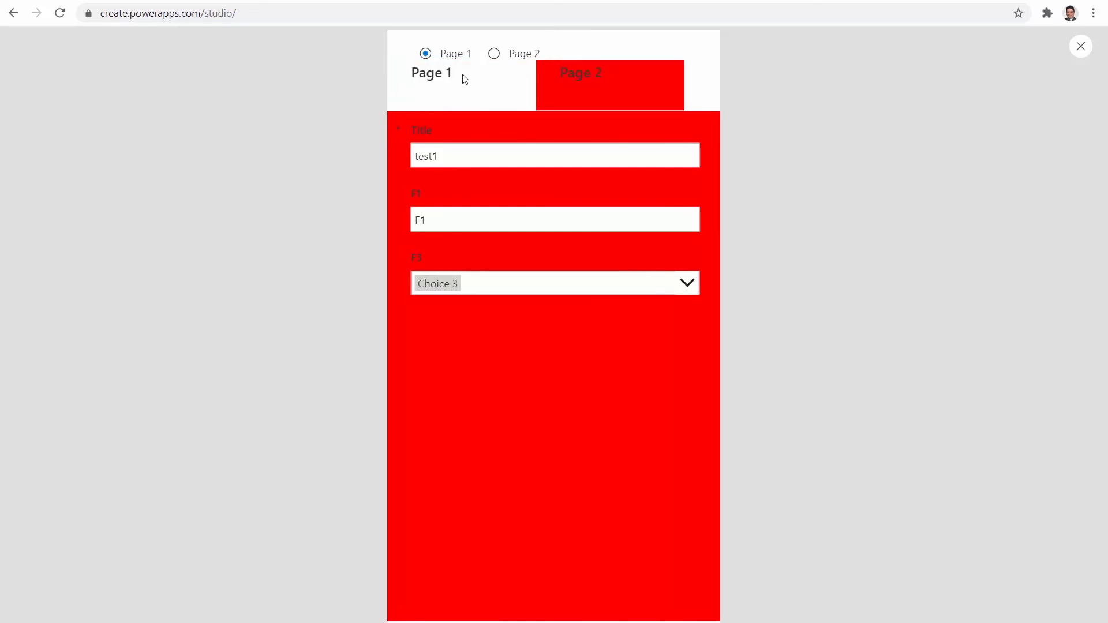
{"action": "left_click", "coordinate": [461, 78]}
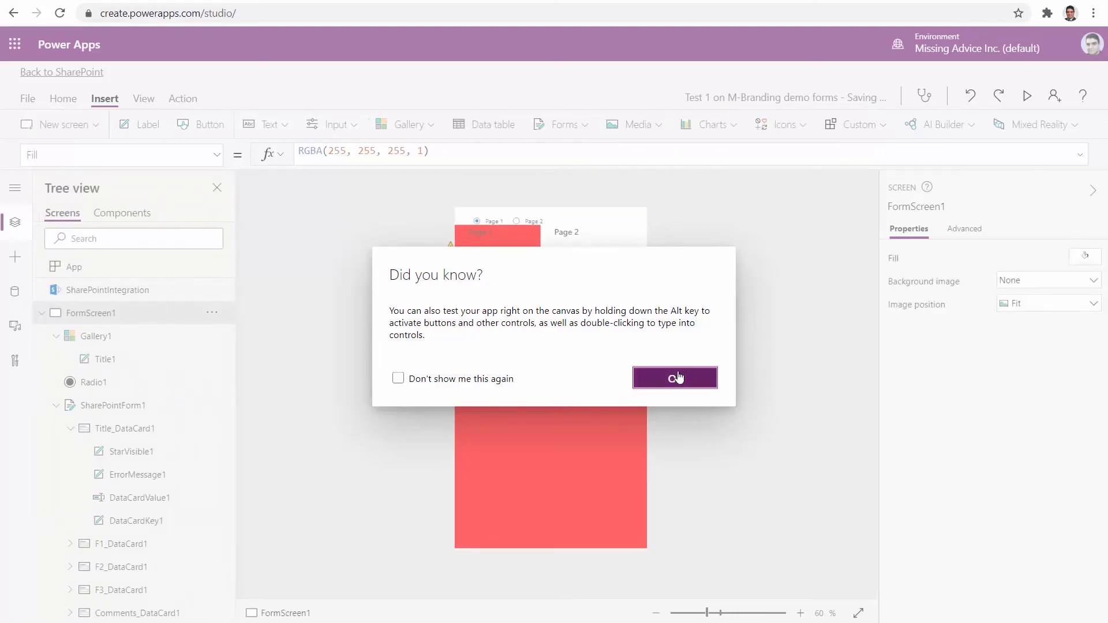
{"action": "left_click", "coordinate": [723, 375]}
- Set the Title card's Visible property to Gallery1.Selected.Value = "Page 1" in place of the radio reference
{"action": "left_click", "coordinate": [543, 289]}
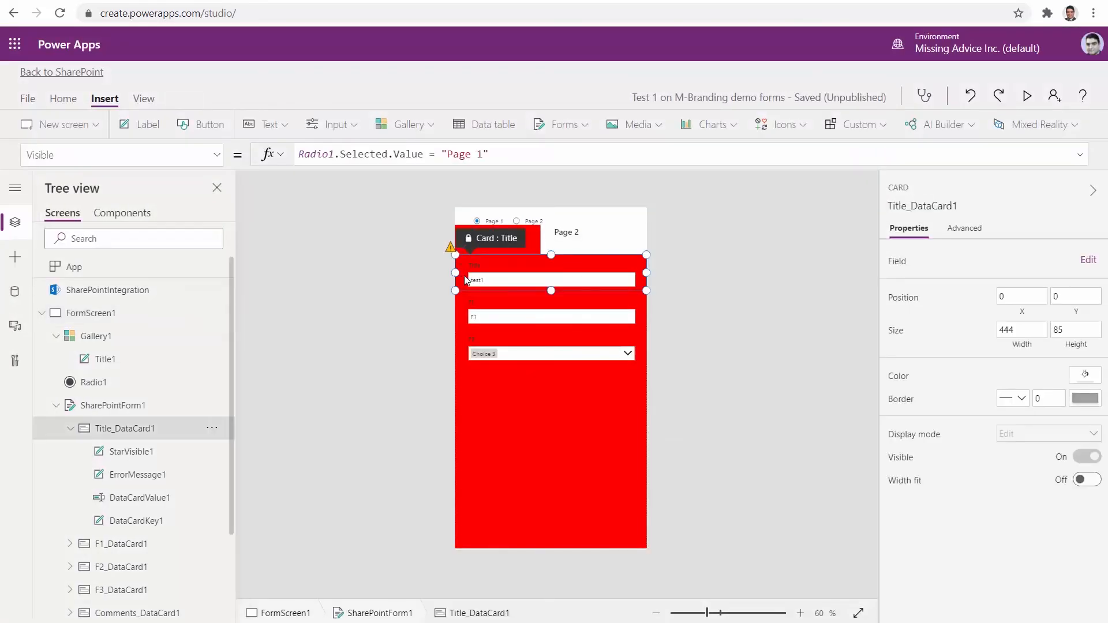
{"action": "double_click", "coordinate": [307, 154]}
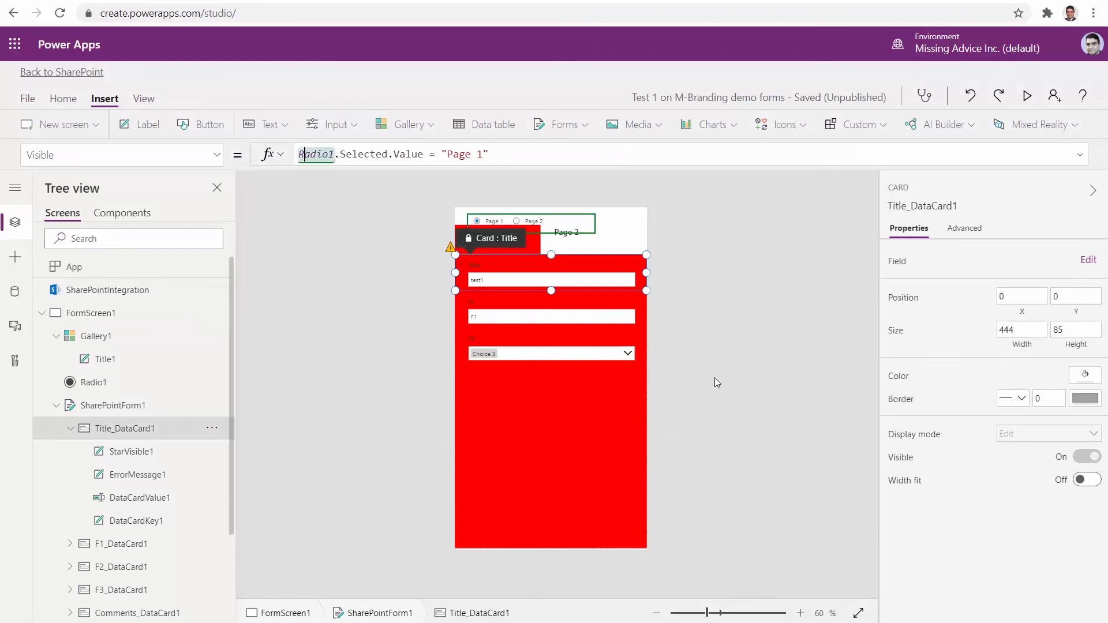
{"action": "key", "text": "ctrl+shift+Right"}
{"action": "key", "text": "ctrl+shift+Right"}
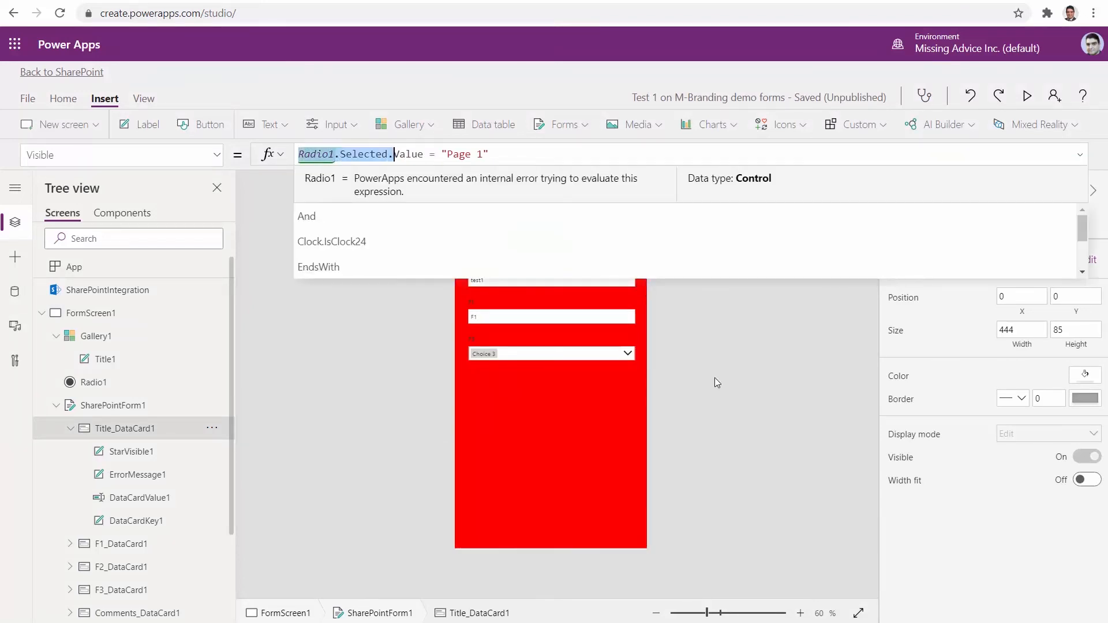
{"action": "key", "text": "BackSpace"}
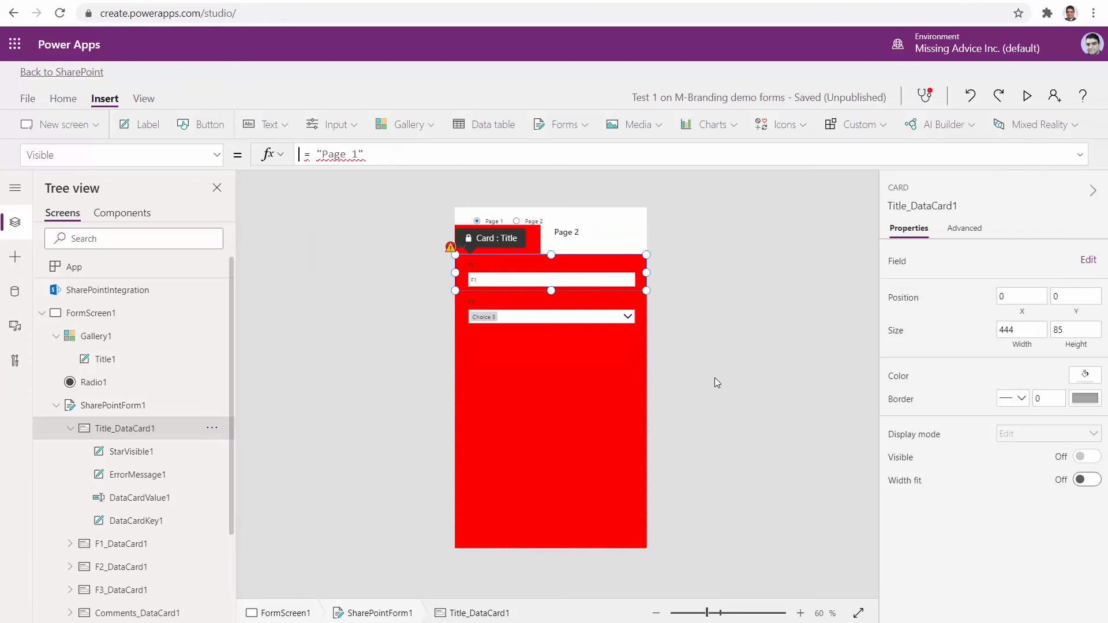
{"action": "type", "text": "Gal"}
{"action": "key", "text": "Down"}
{"action": "key", "text": "Tab"}
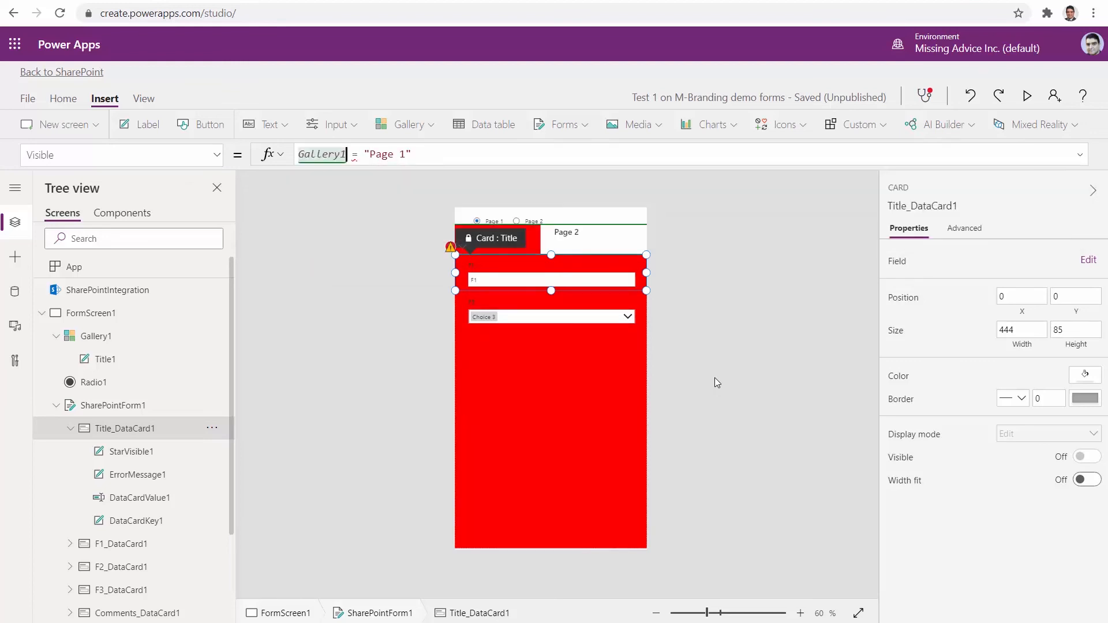
{"action": "type", "text": ".Se"}
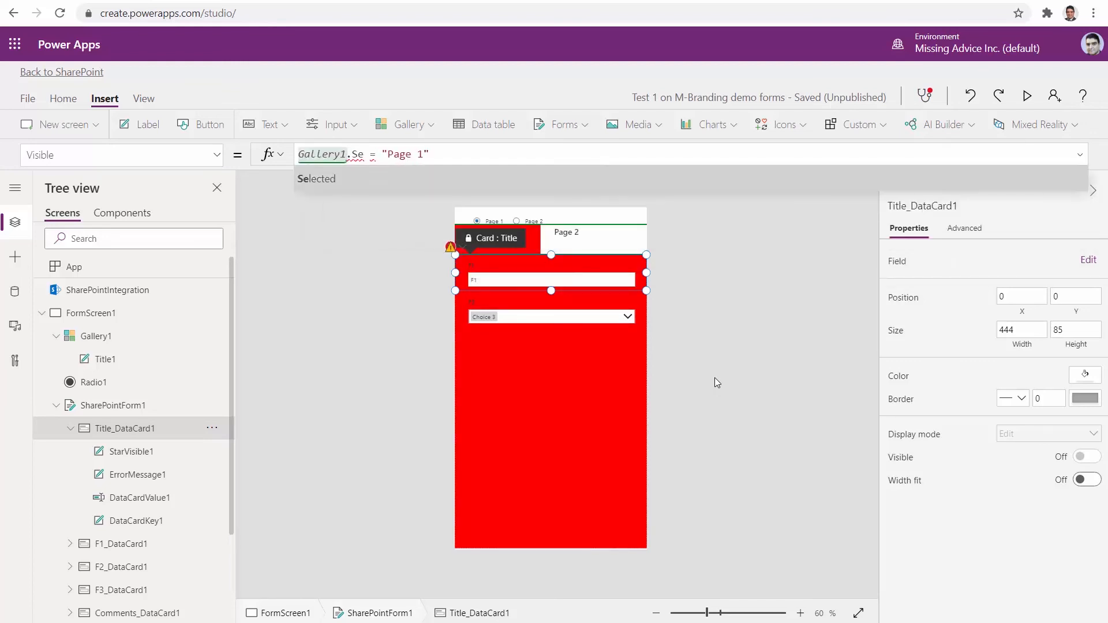
{"action": "key", "text": "Tab"}
{"action": "type", "text": "."}
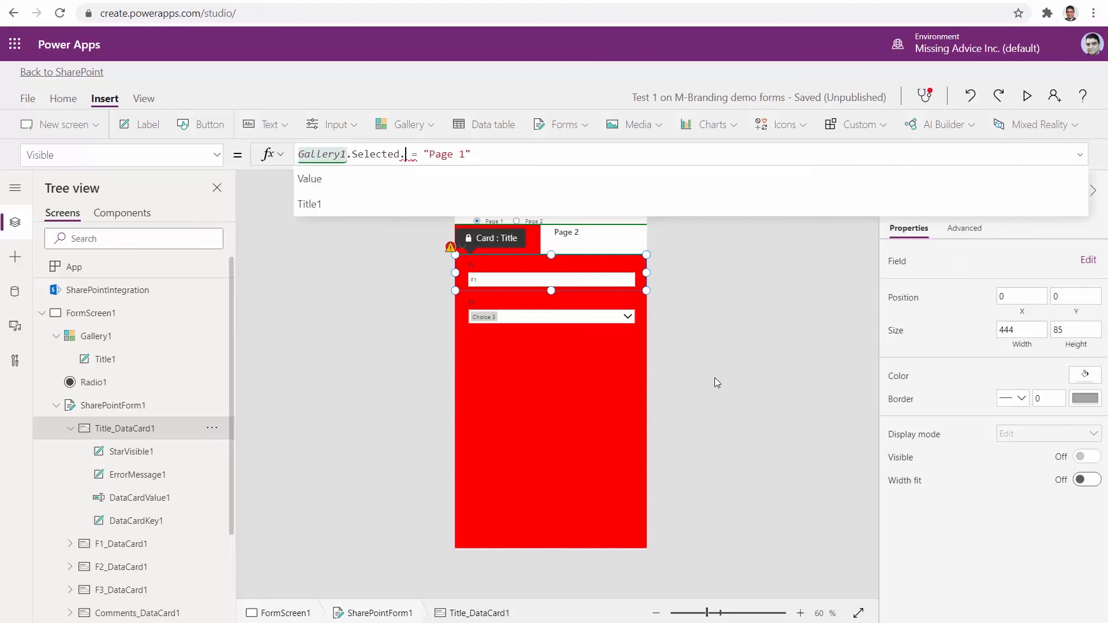
{"action": "key", "text": "Down"}
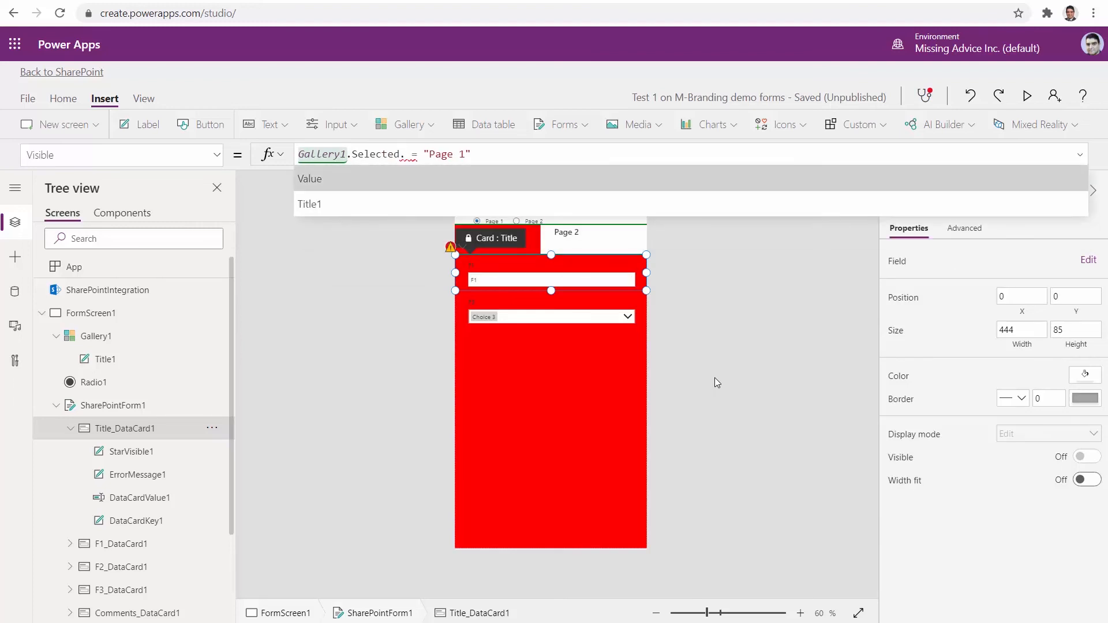
{"action": "key", "text": "Tab"}
{"action": "left_click", "coordinate": [547, 152]}
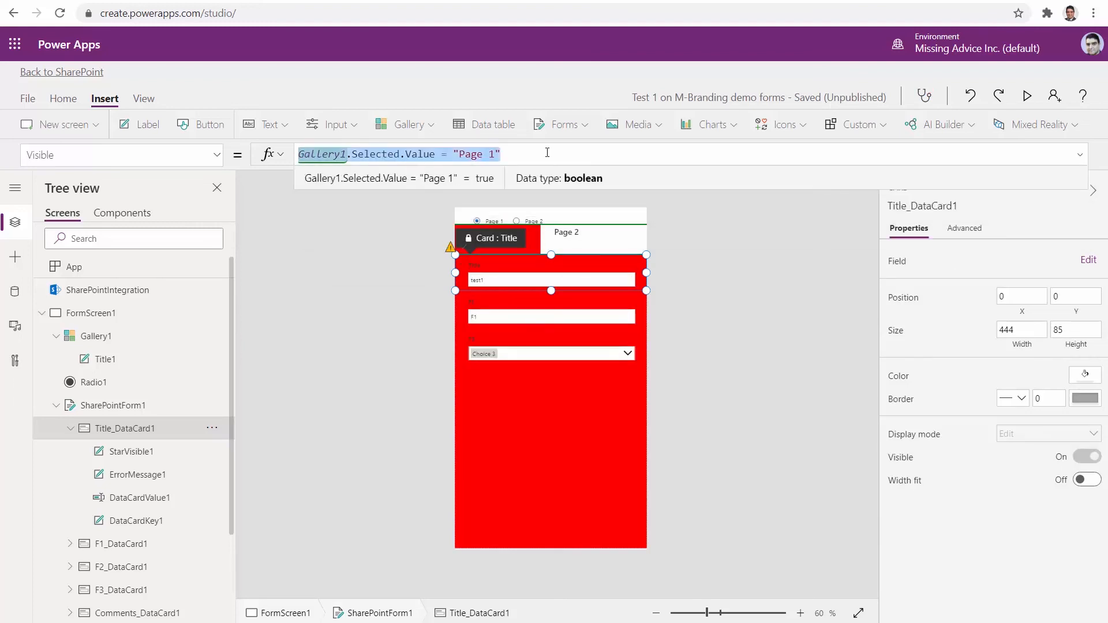
- Set the F1 card's Visible property to Gallery1.Selected.Value = "Page 1"
{"action": "left_click", "coordinate": [462, 313]}
{"action": "left_click", "coordinate": [506, 158]}
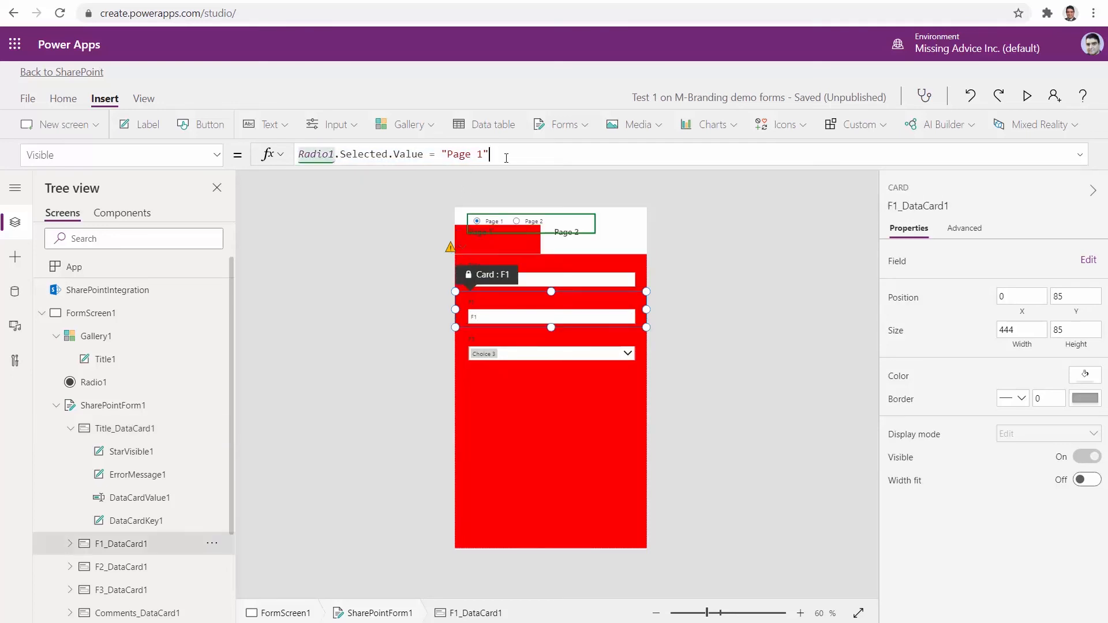
{"action": "key", "text": "ctrl+a"}
{"action": "type", "text": "Gallery1.Selected.Value = \"Page 1\""}
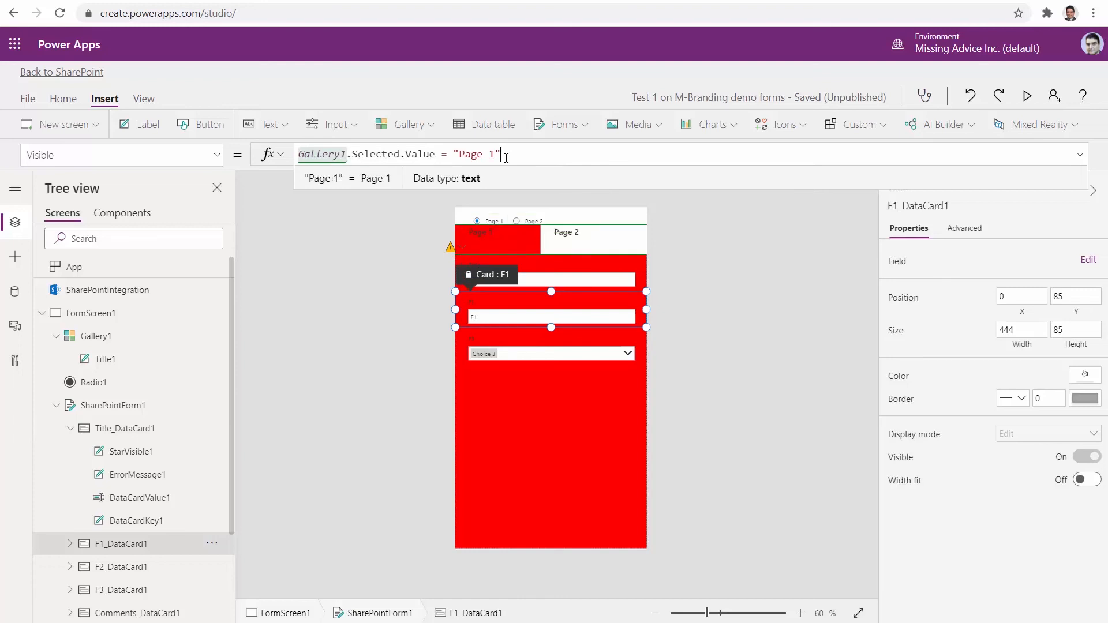
- Set the F3 card's Visible property to Gallery1.Selected.Value = "Page 1" and deselect the card
{"action": "left_click", "coordinate": [462, 356]}
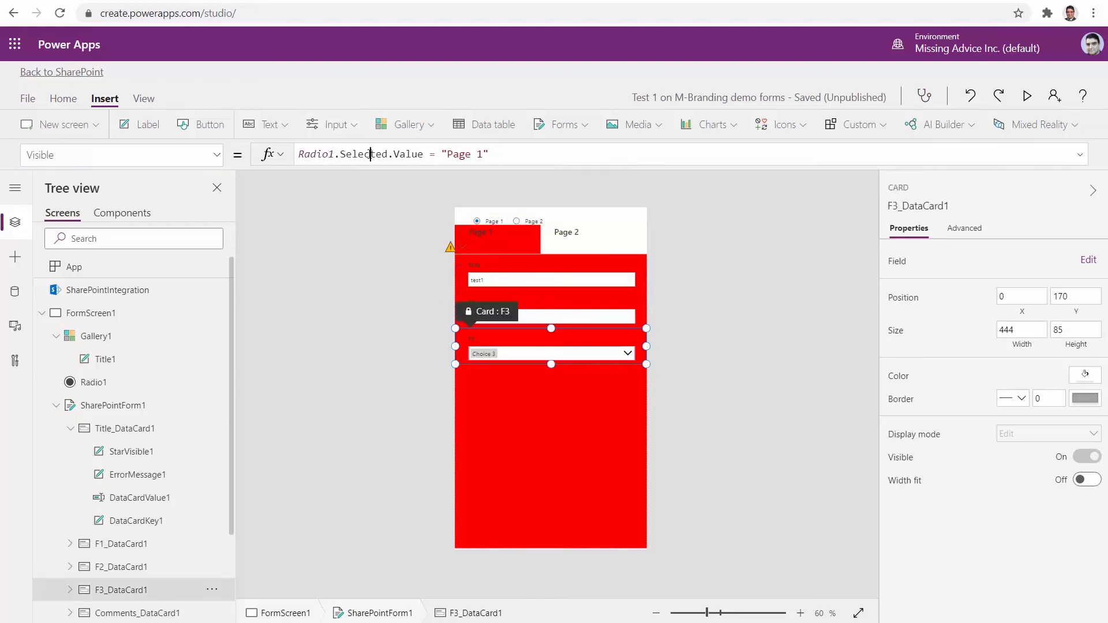
{"action": "left_click", "coordinate": [370, 154]}
{"action": "key", "text": "ctrl+a"}
{"action": "type", "text": "Gallery1.Selected.Value = \"Page 1\""}
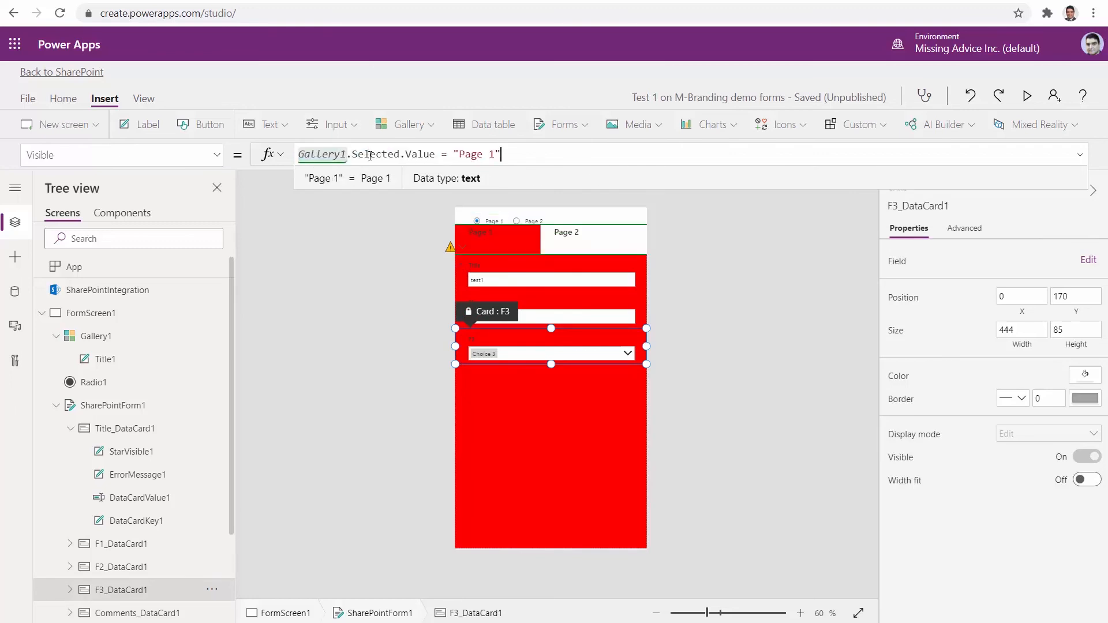
{"action": "left_click", "coordinate": [417, 258]}
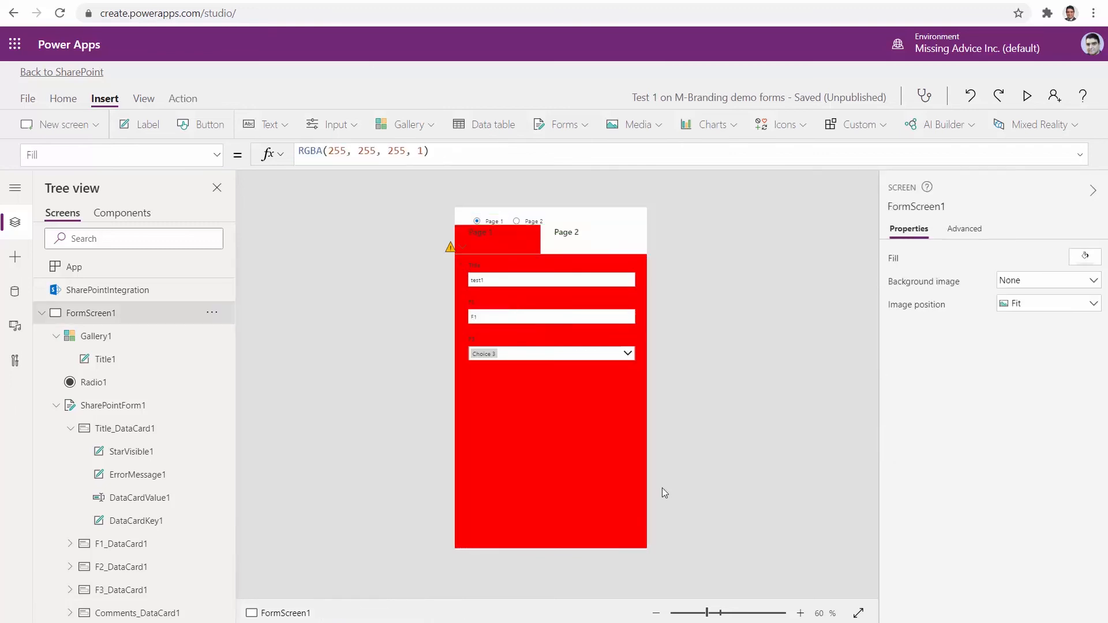
- Preview the form, switch to the Page 2 tab in the gallery, and return to editing
{"action": "left_click", "coordinate": [1027, 96]}
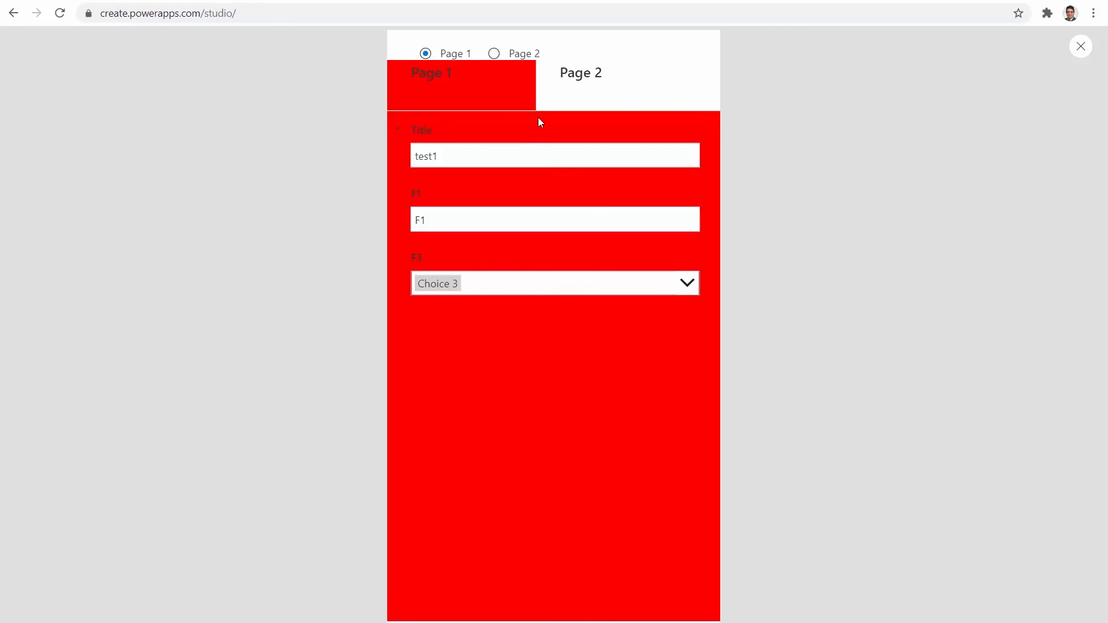
{"action": "left_click", "coordinate": [571, 91]}
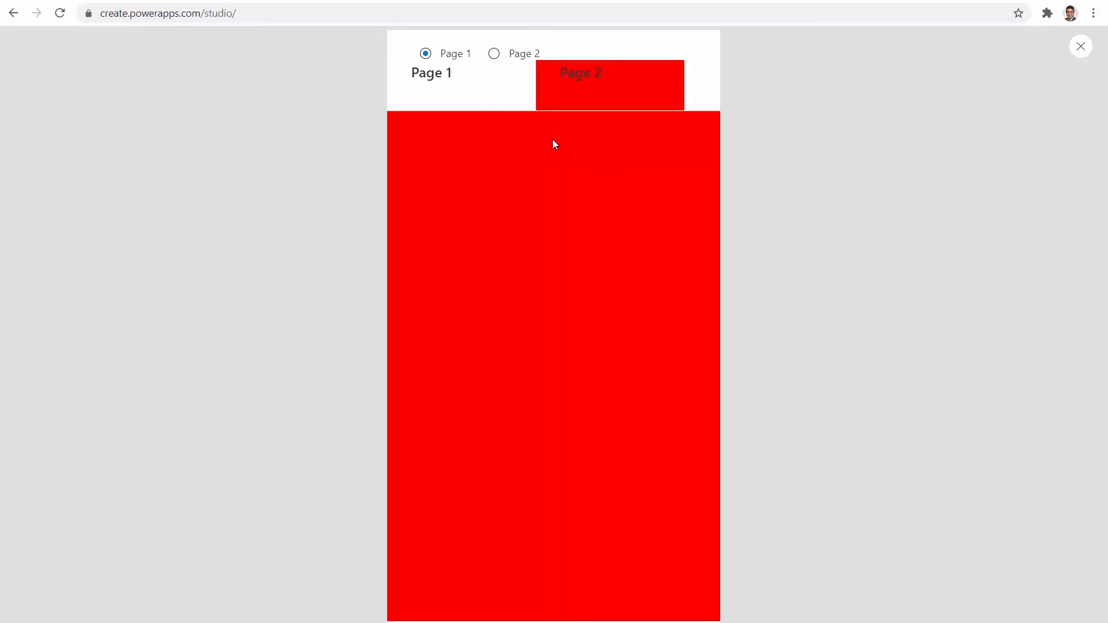
{"action": "left_click", "coordinate": [1081, 46]}
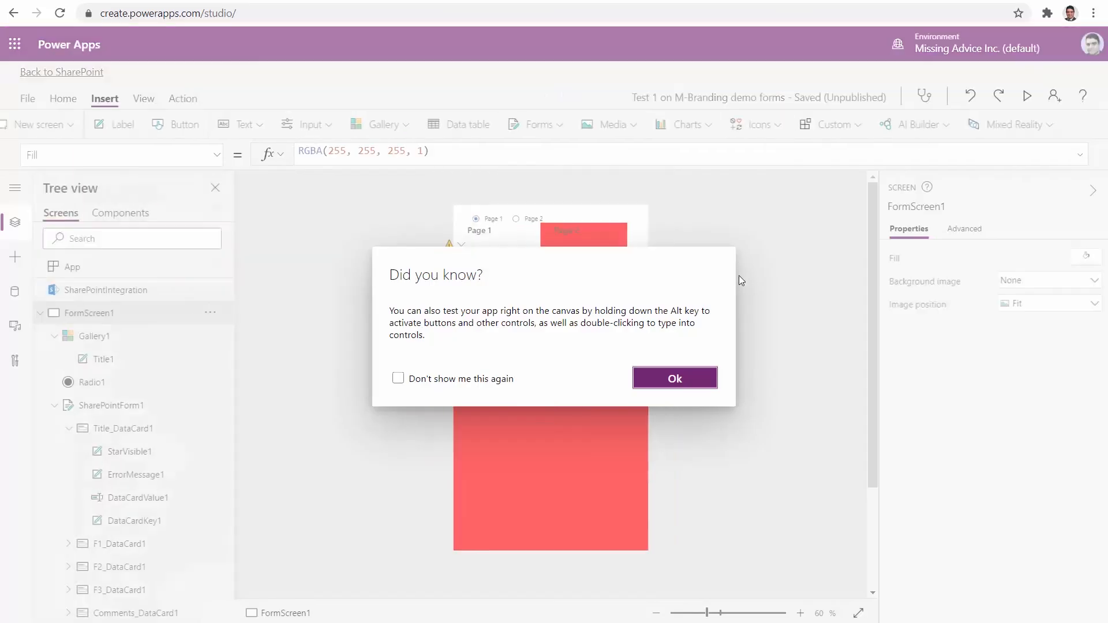
{"action": "left_click", "coordinate": [675, 376]}
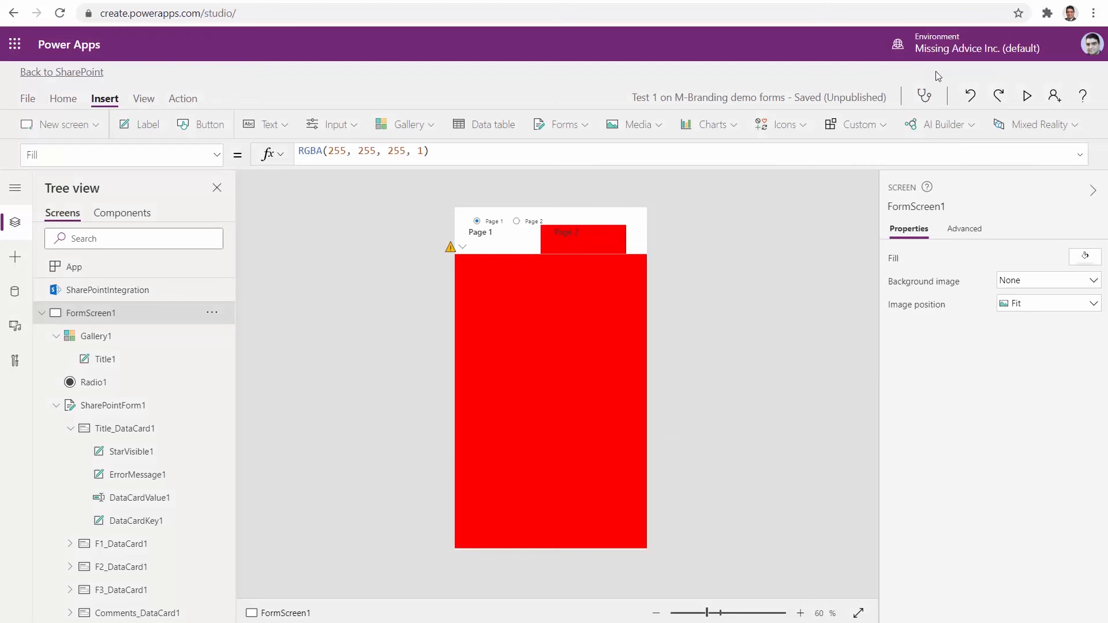
- Preview the form again, set the radio control to Page 2 and back to Page 1, and return to editing
{"action": "left_click", "coordinate": [1027, 96]}
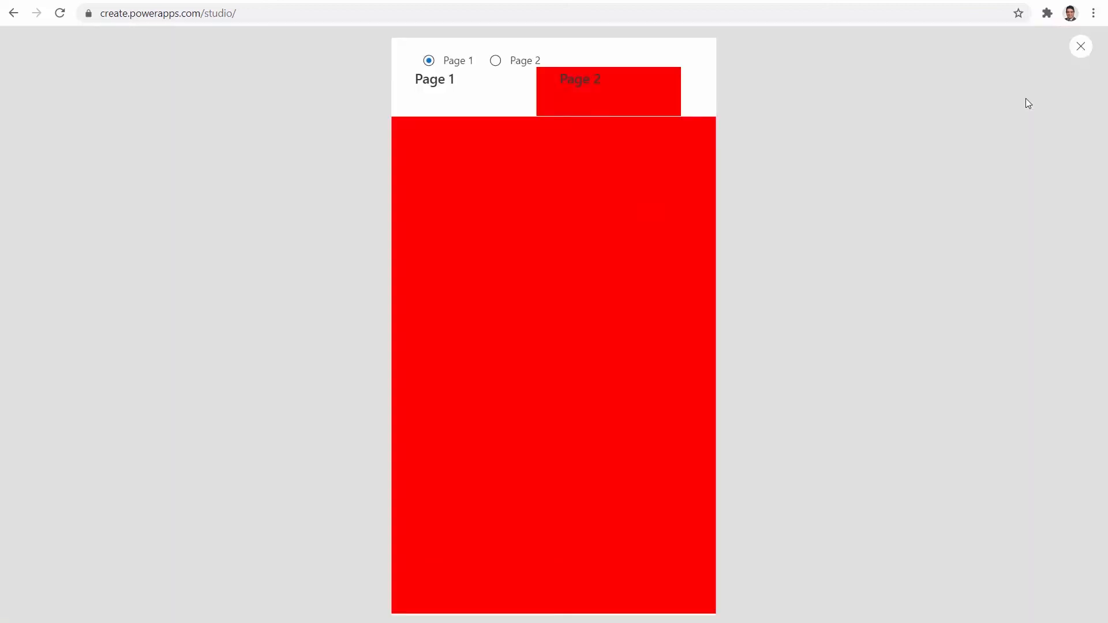
{"action": "left_click", "coordinate": [511, 54]}
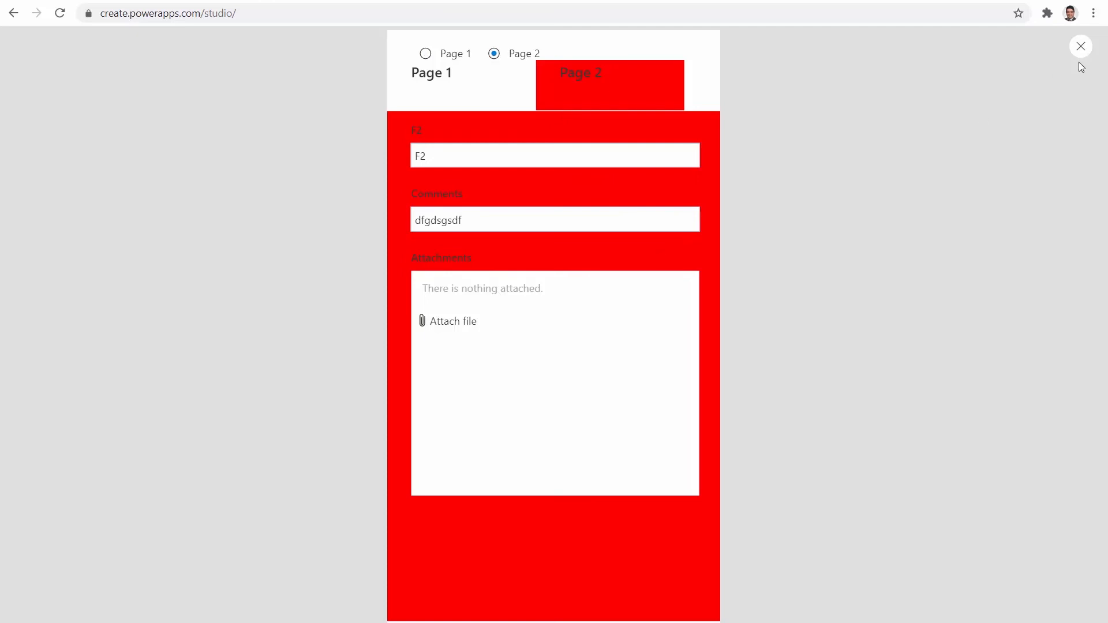
{"action": "left_click", "coordinate": [426, 54]}
{"action": "left_click", "coordinate": [1079, 47]}
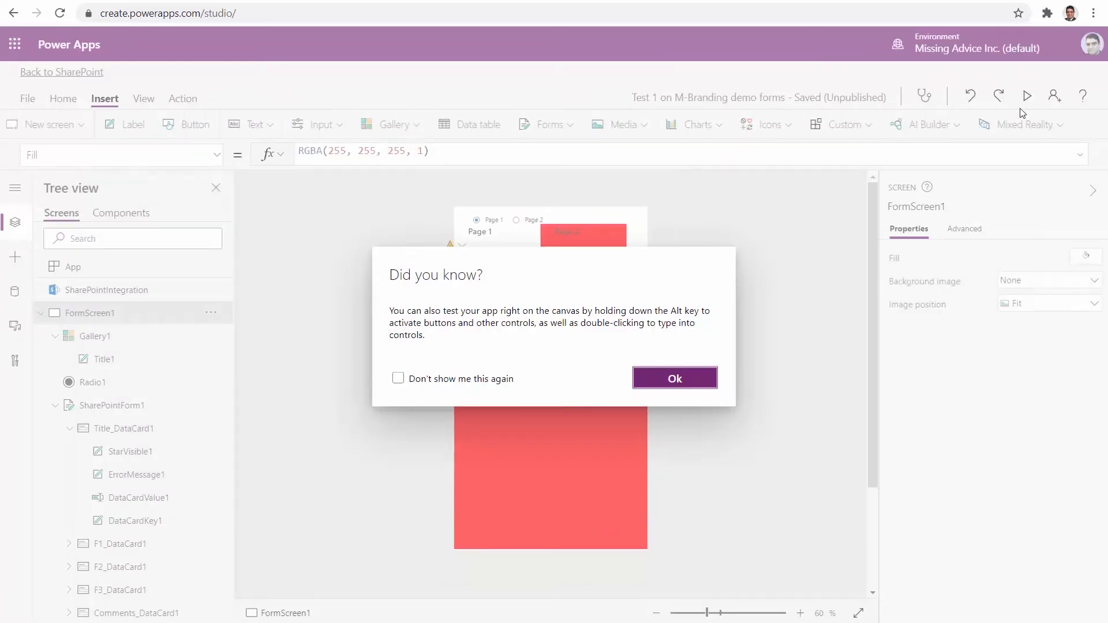
{"action": "left_click", "coordinate": [674, 378]}
- Set the F2_DataCard1 Visible property to Gallery1.Selected.Value = "Page 2"
{"action": "left_click", "coordinate": [54, 405]}
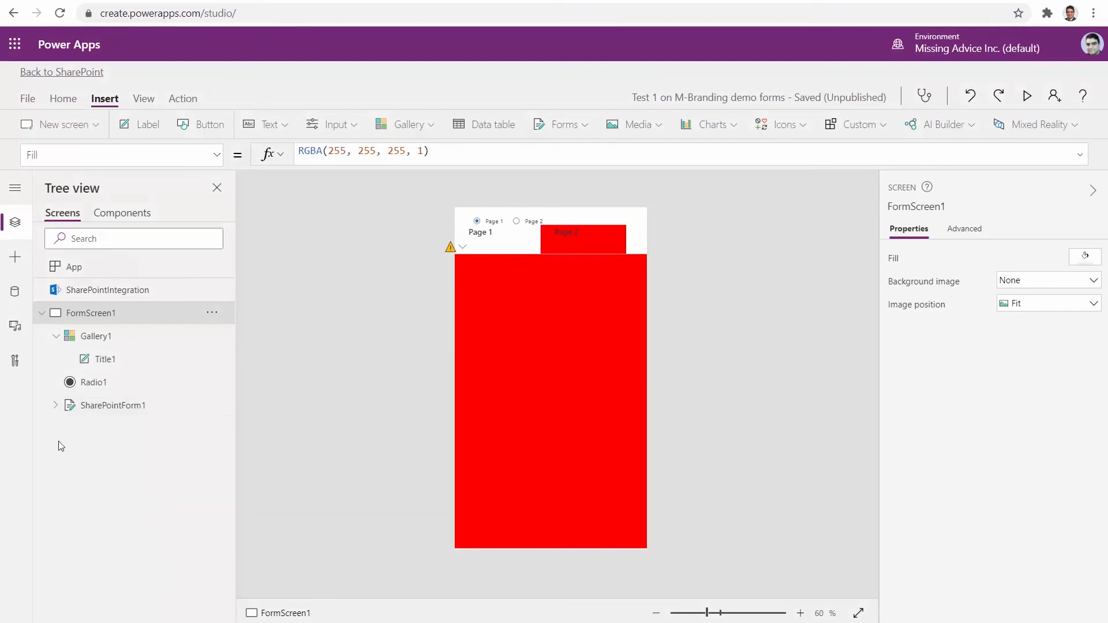
{"action": "left_click", "coordinate": [56, 405]}
{"action": "scroll", "coordinate": [148, 496], "scroll_direction": "down", "scroll_amount": 2}
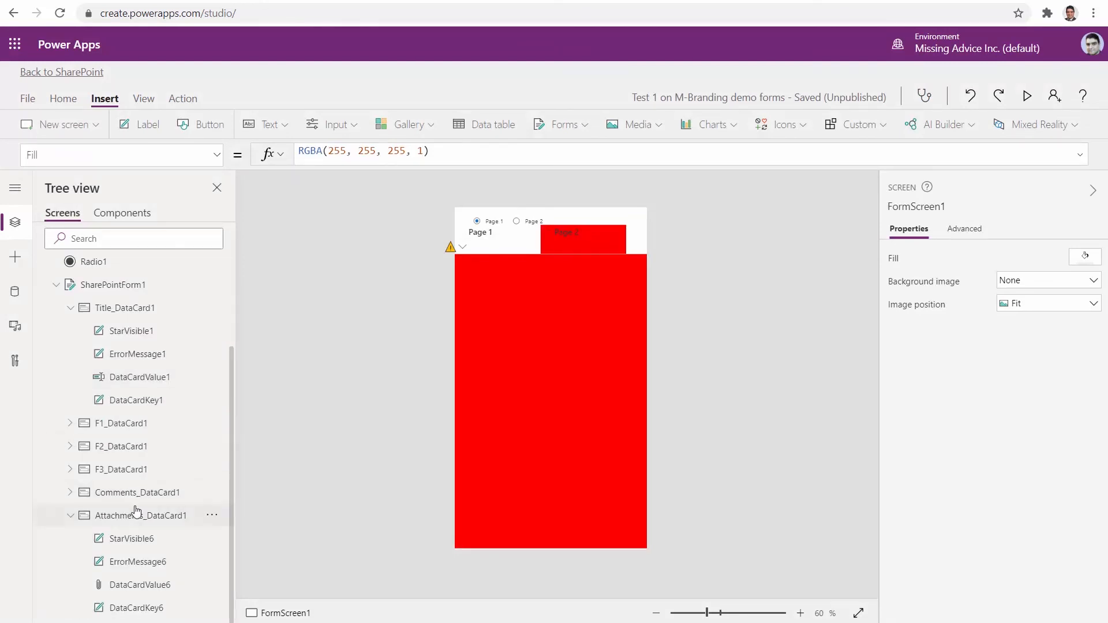
{"action": "left_click", "coordinate": [121, 446]}
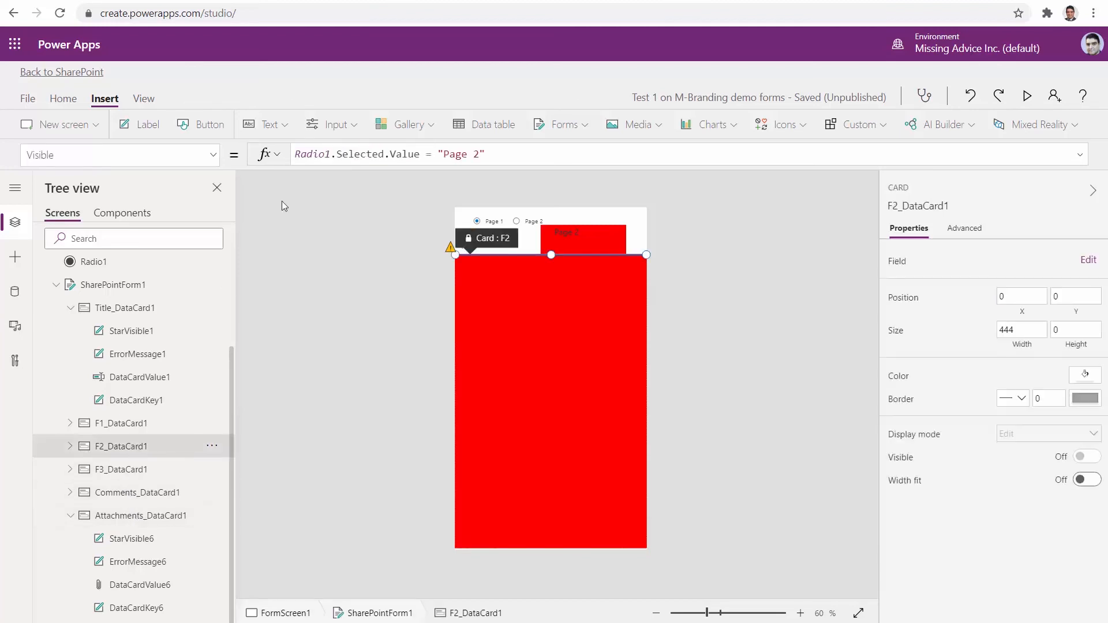
{"action": "left_click", "coordinate": [497, 155]}
{"action": "key", "text": "ctrl+a"}
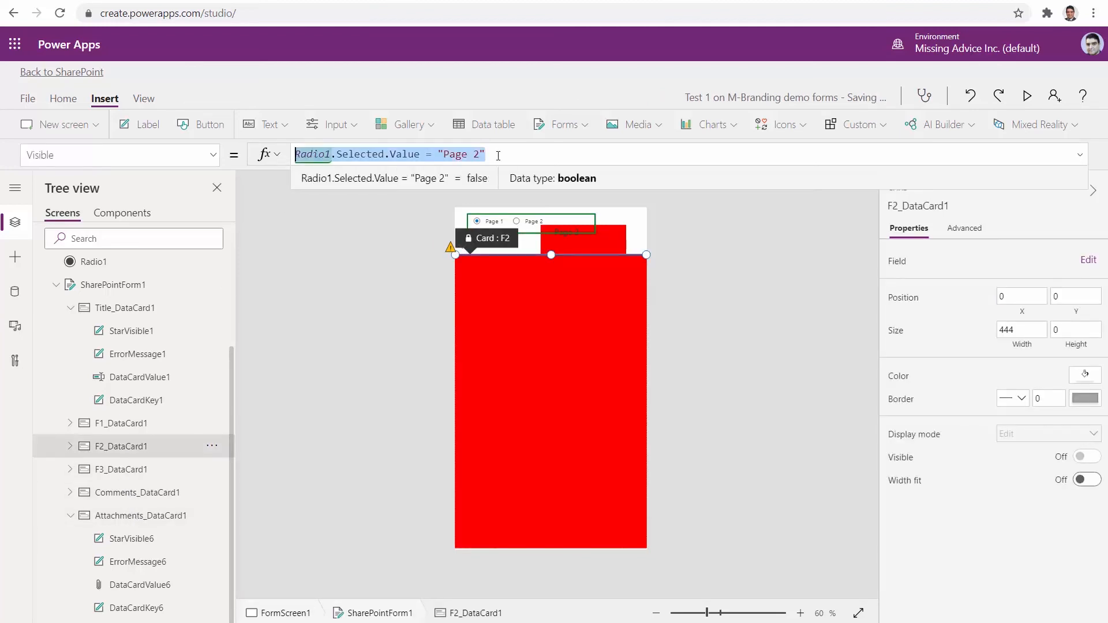
{"action": "type", "text": "Gallery1.Selected.Value = \"Page 1\""}
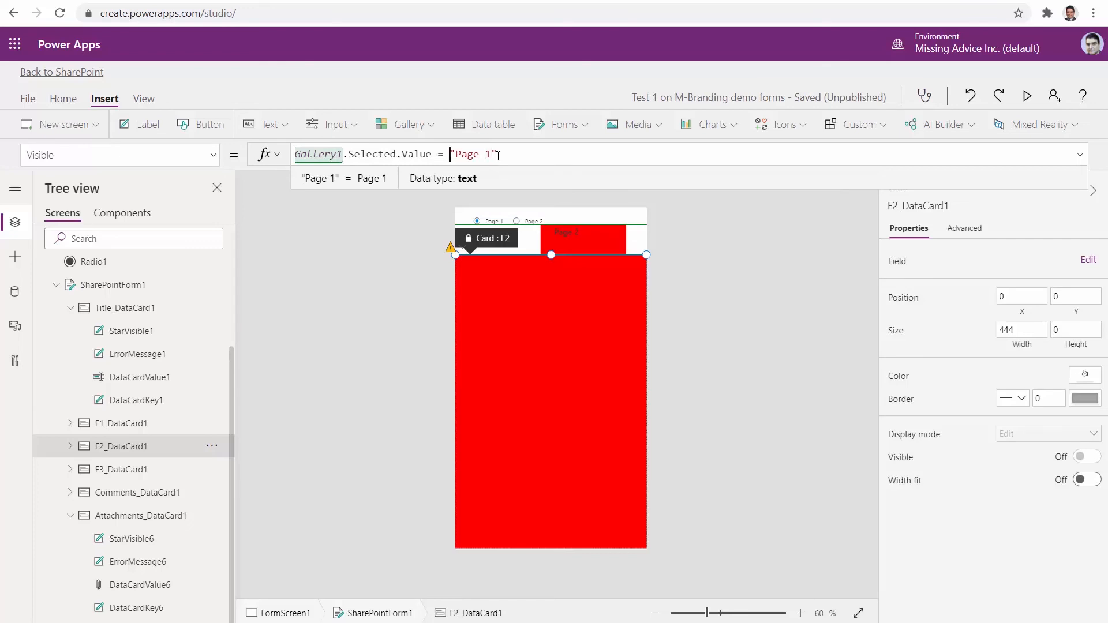
{"action": "key", "text": "Left"}
{"action": "key", "text": "Left"}
{"action": "key", "text": "Left"}
{"action": "key", "text": "Right"}
{"action": "key", "text": "Right"}
{"action": "key", "text": "Right"}
{"action": "key", "text": "Right"}
{"action": "key", "text": "shift+Right"}
{"action": "type", "text": "2"}
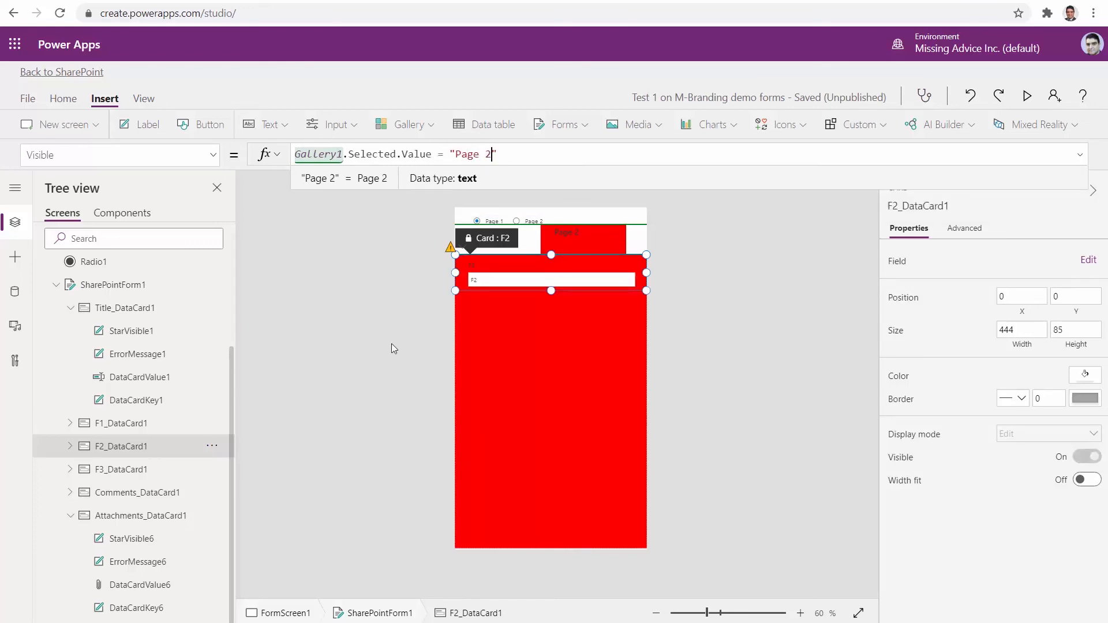
- Set the Comments_DataCard1 Visible property to Gallery1.Selected.Value = "Page 2"
{"action": "left_click", "coordinate": [119, 470]}
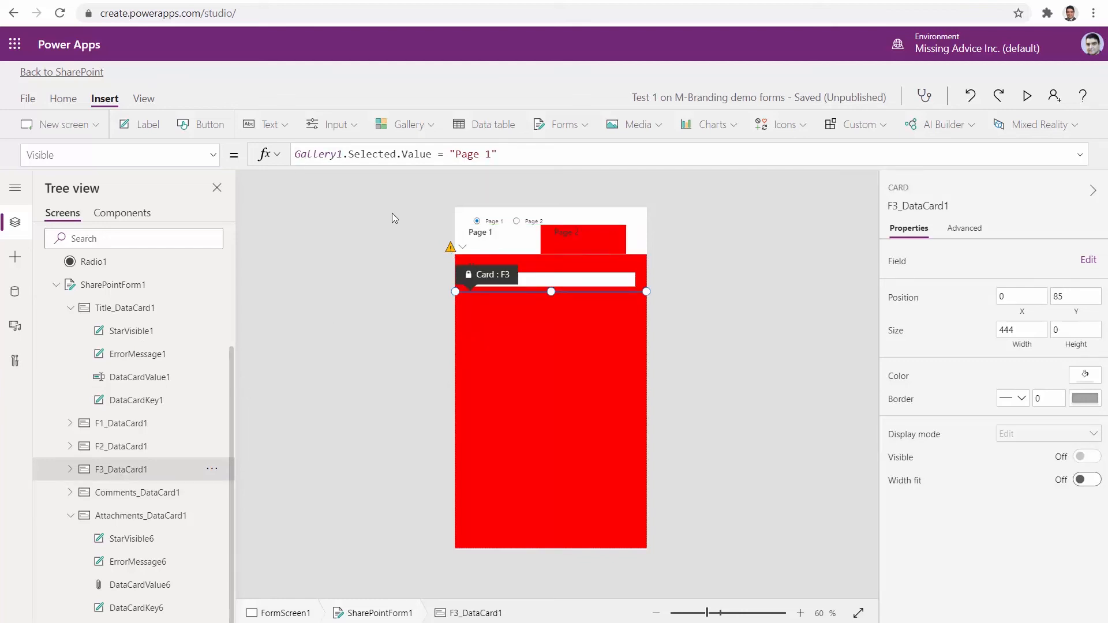
{"action": "left_click", "coordinate": [147, 500]}
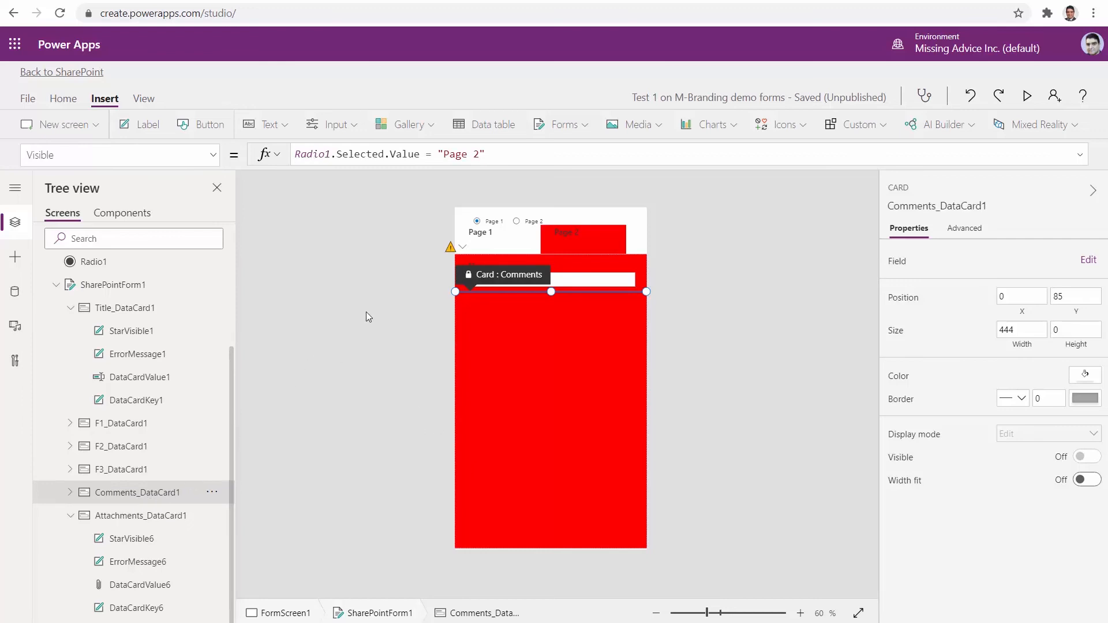
{"action": "left_click", "coordinate": [492, 154]}
{"action": "key", "text": "ctrl+a"}
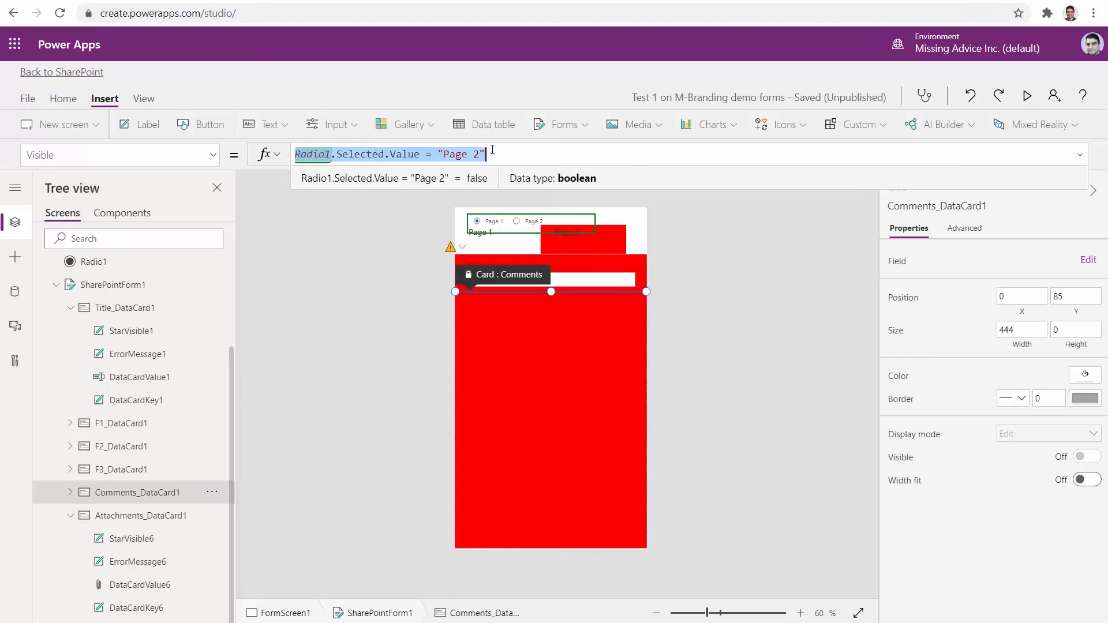
{"action": "type", "text": "Gallery1.Selected.Value = \"Page 1\""}
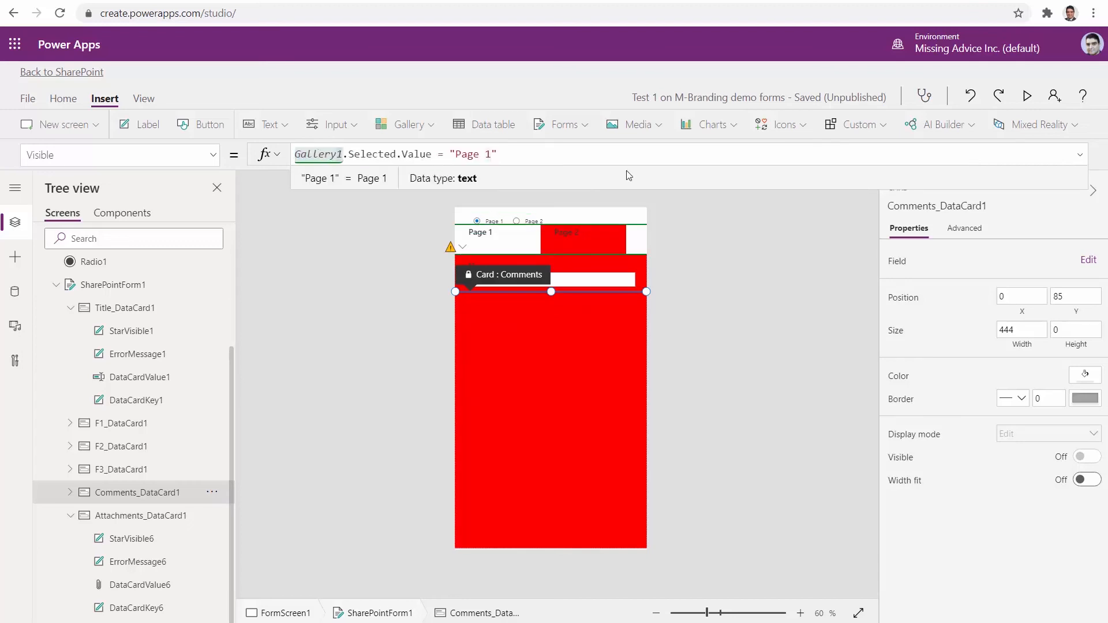
{"action": "key", "text": "Left"}
{"action": "key", "text": "shift+Left"}
{"action": "type", "text": "2"}
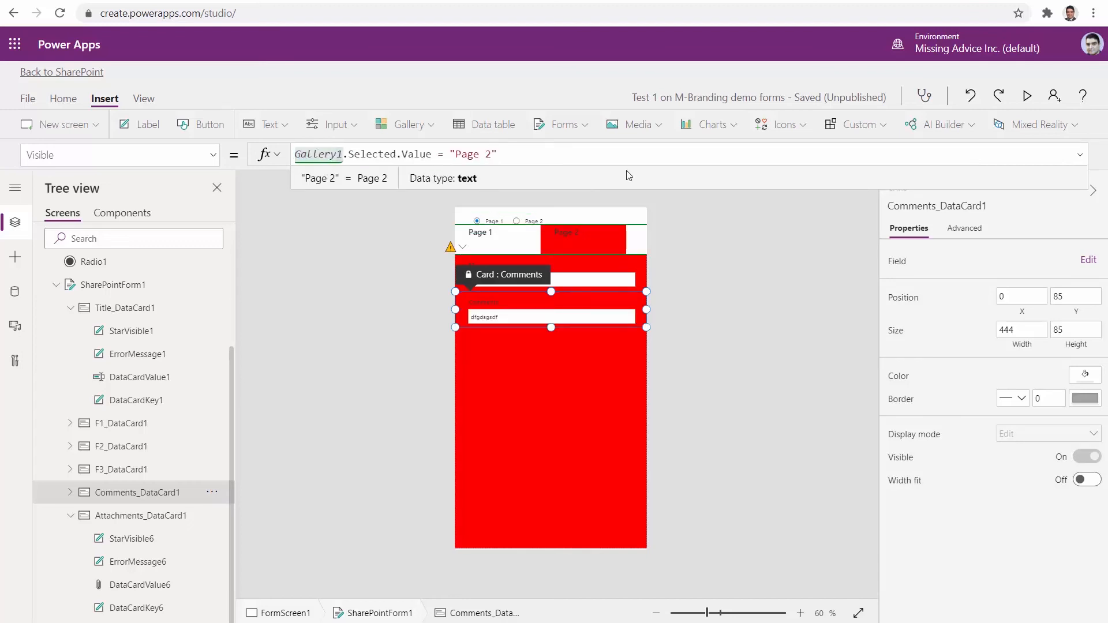
- Set the Attachments_DataCard1 Visible property to Gallery1.Selected.Value = "Page 2"
{"action": "left_click", "coordinate": [116, 515]}
{"action": "left_click", "coordinate": [529, 157]}
{"action": "key", "text": "ctrl+a"}
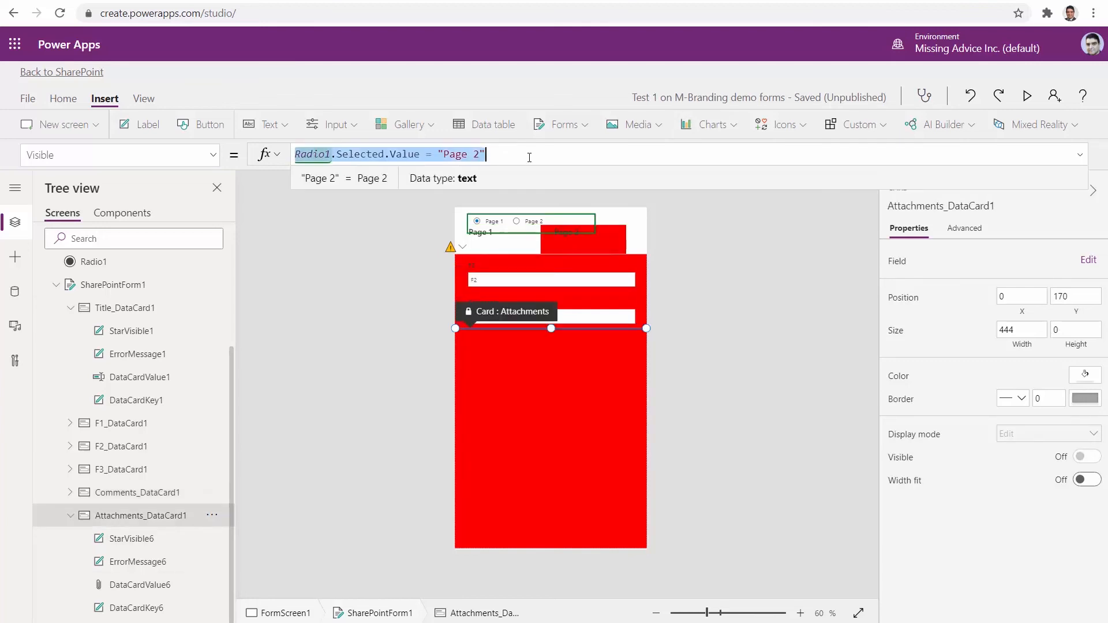
{"action": "type", "text": "Gallery1.Selected.Value = \"Page 1\""}
{"action": "key", "text": "Left"}
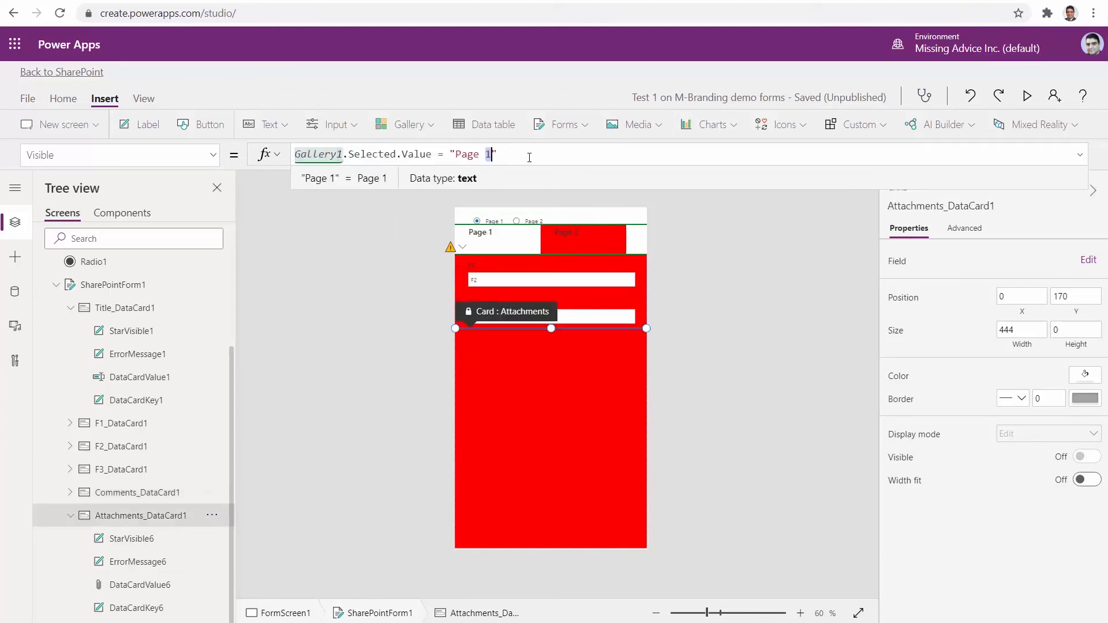
{"action": "type", "text": "2"}
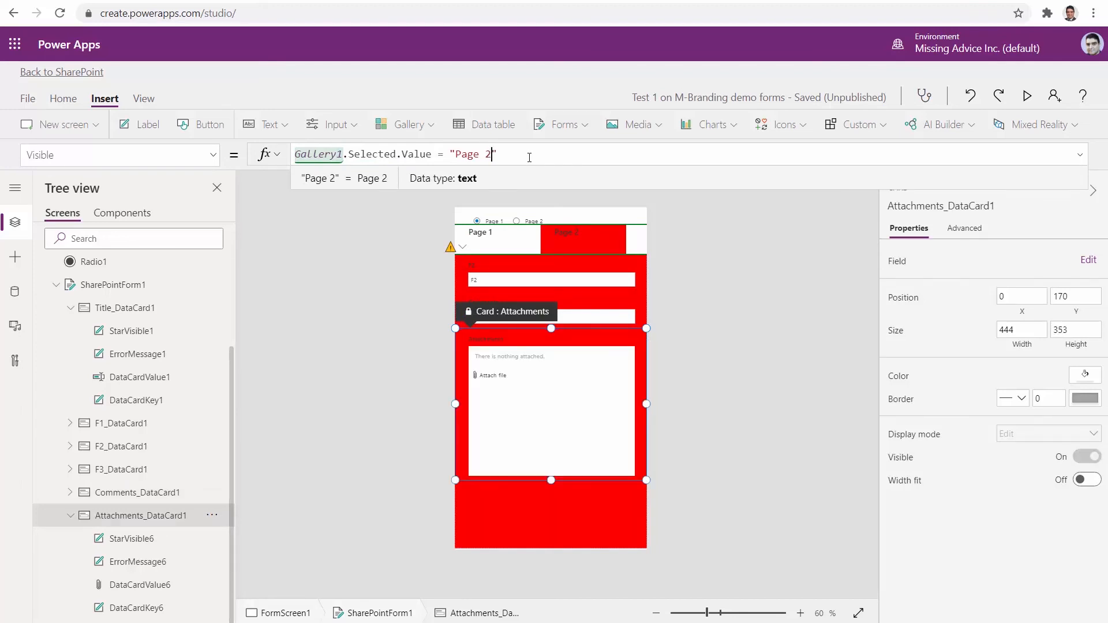
- Save the Test 1 form without a version note and return to the form editor
{"action": "left_click", "coordinate": [364, 409]}
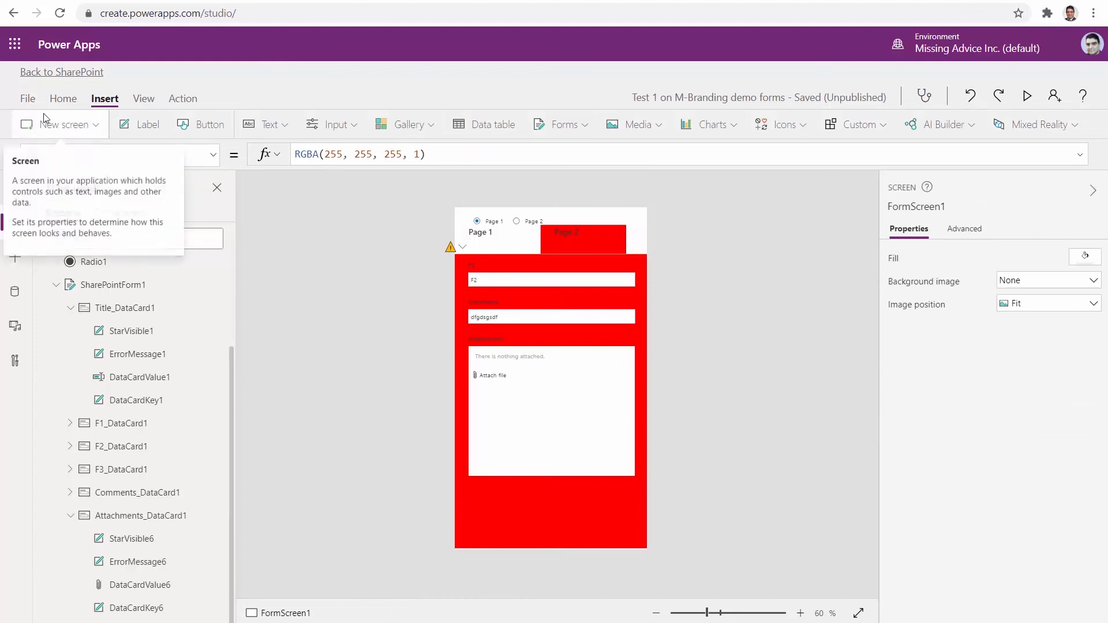
{"action": "left_click", "coordinate": [28, 99]}
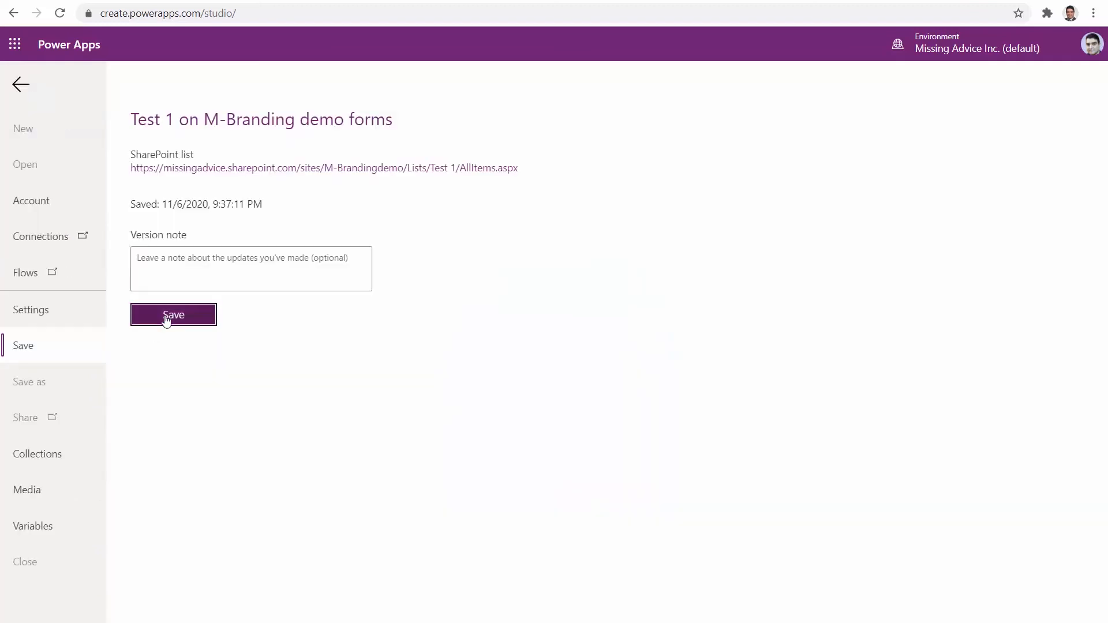
{"action": "left_click", "coordinate": [167, 317]}
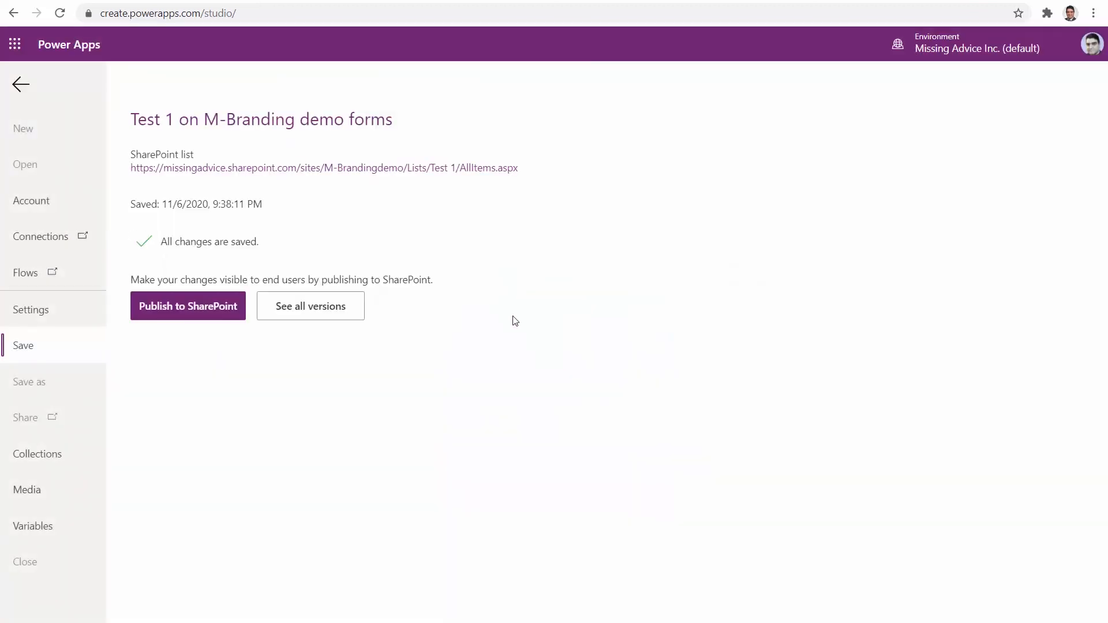
{"action": "left_click", "coordinate": [20, 84]}
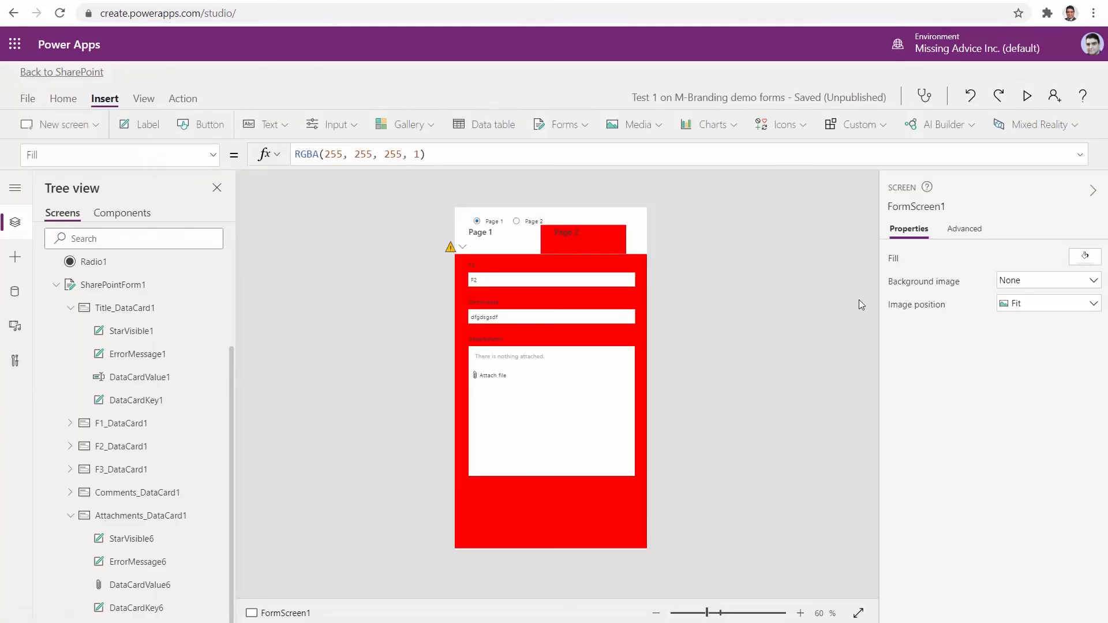
- Preview the form, switch the gallery tabs to Page 1 and back to Page 2, and return to editing
{"action": "left_click", "coordinate": [1026, 95]}
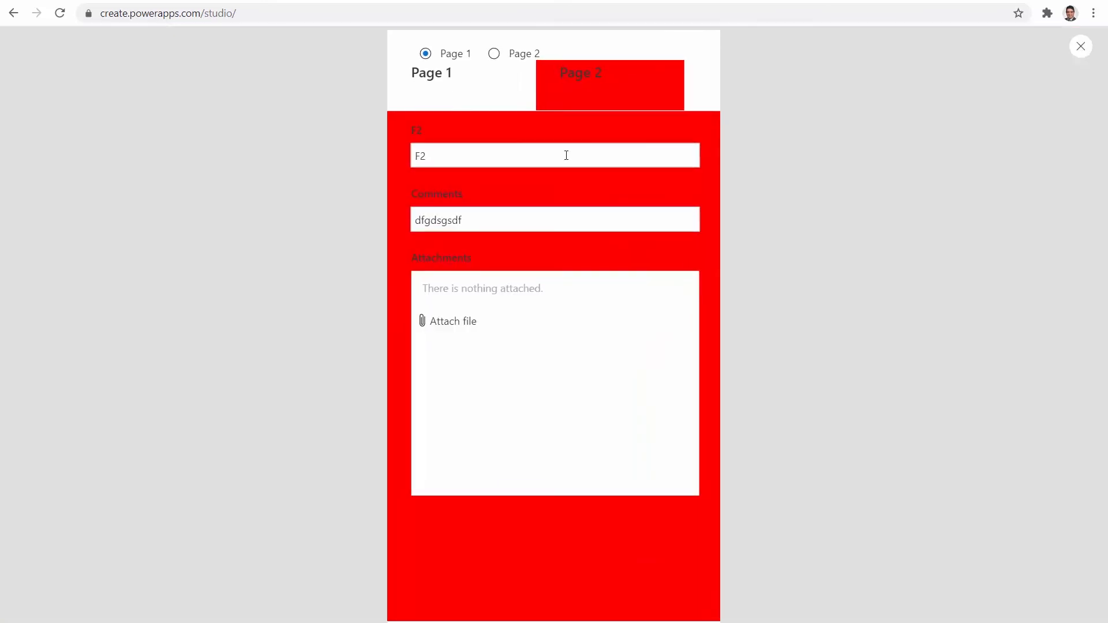
{"action": "left_click", "coordinate": [413, 79]}
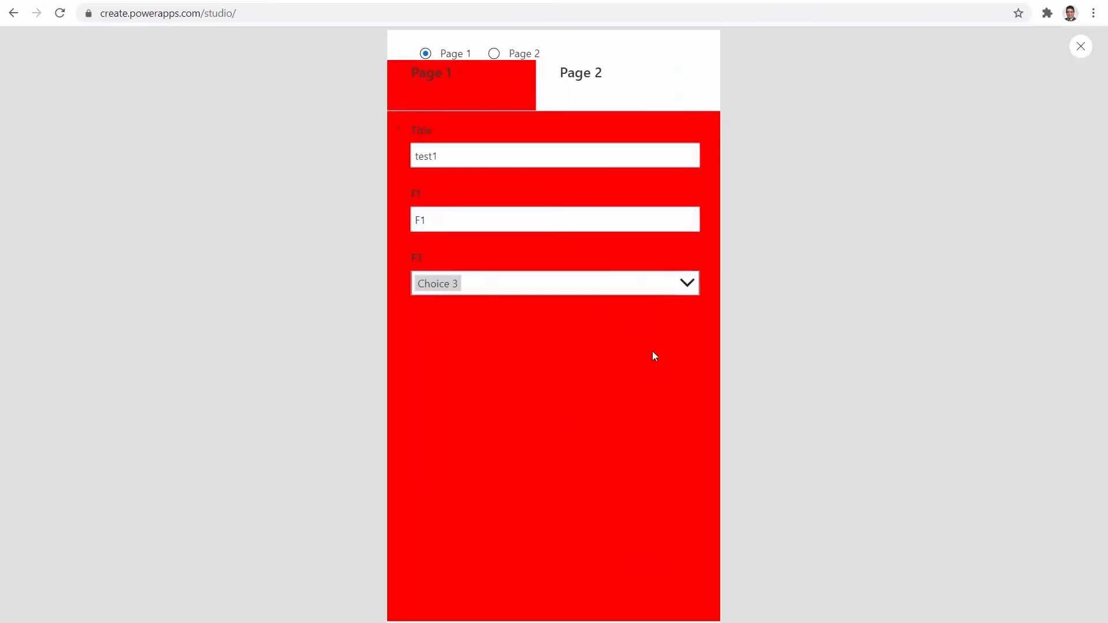
{"action": "left_click", "coordinate": [585, 76]}
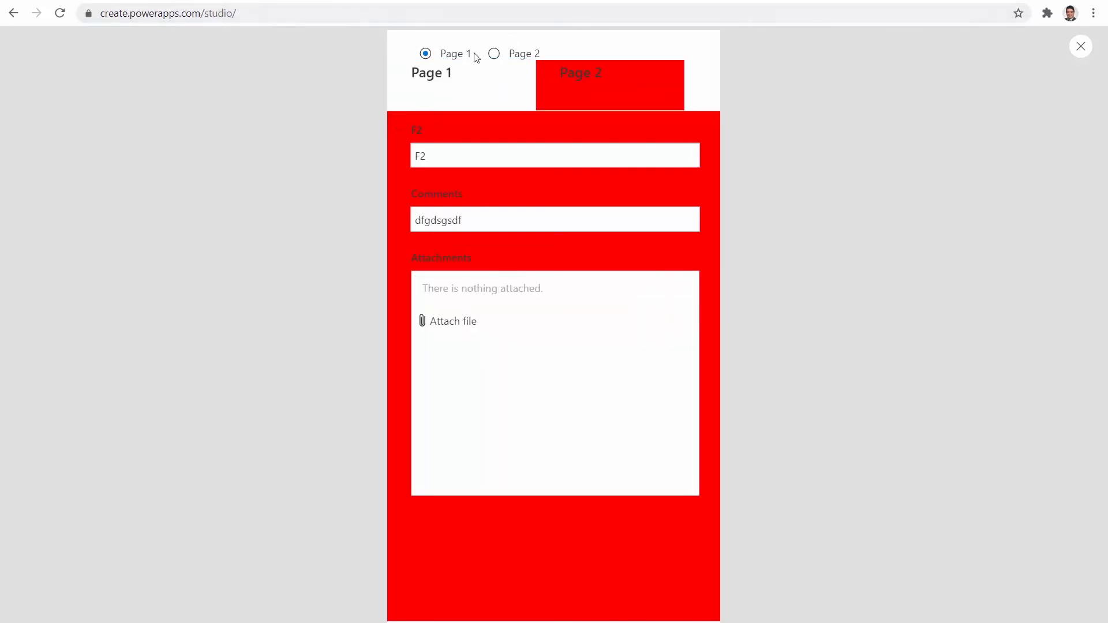
{"action": "left_click", "coordinate": [1079, 47]}
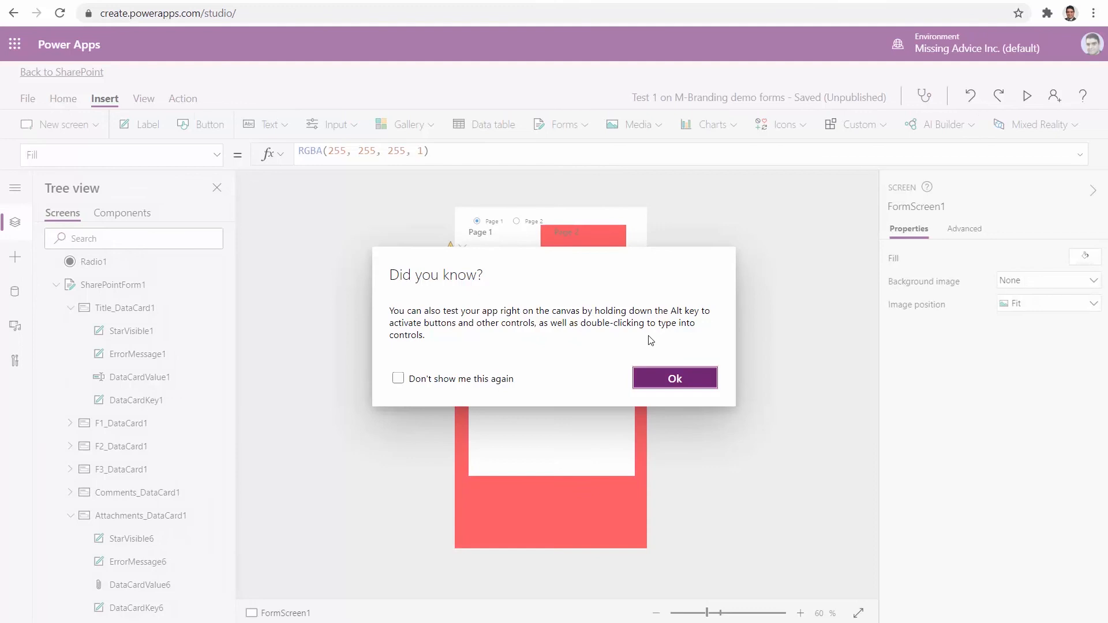
{"action": "left_click", "coordinate": [675, 377]}
- Delete the Radio1 control above the gallery tabs and save the form
{"action": "left_click", "coordinate": [488, 223]}
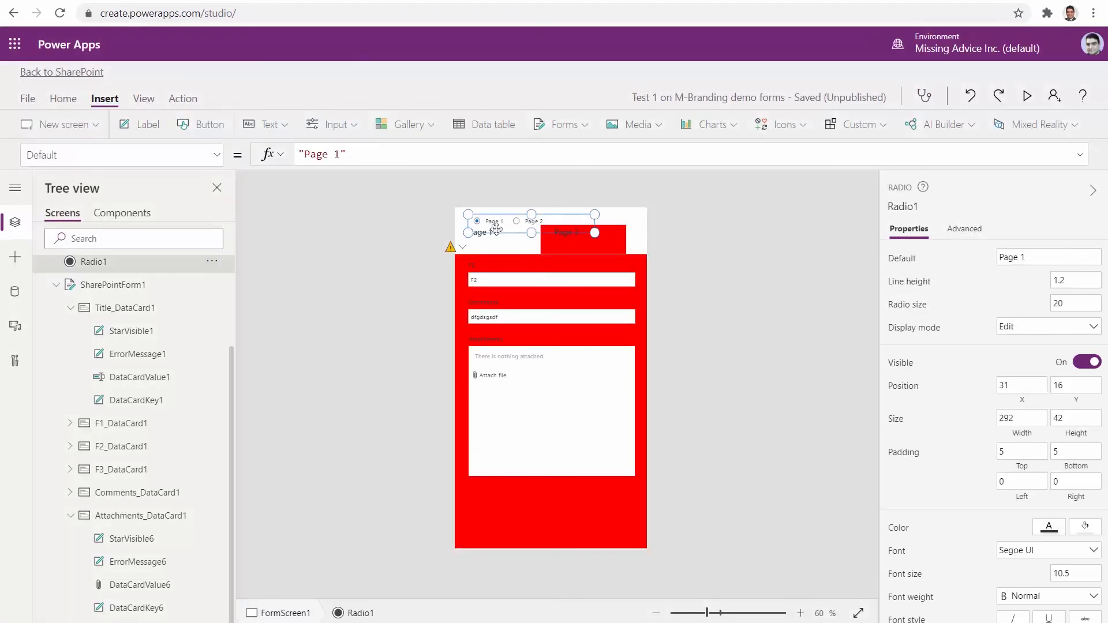
{"action": "key", "text": "Delete"}
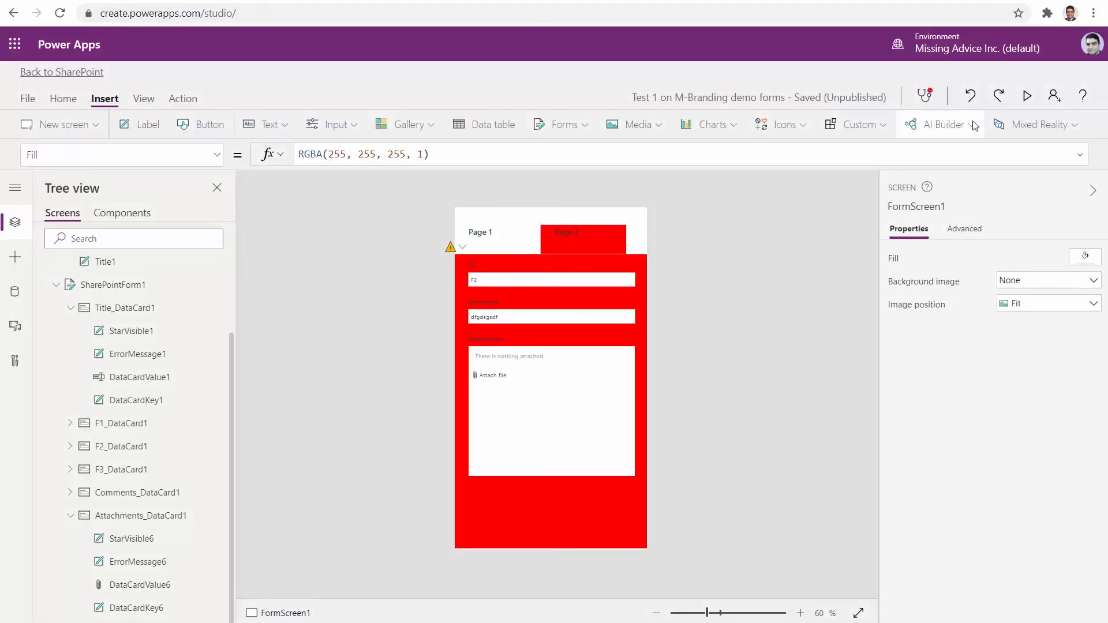
{"action": "key", "text": "ctrl+s"}
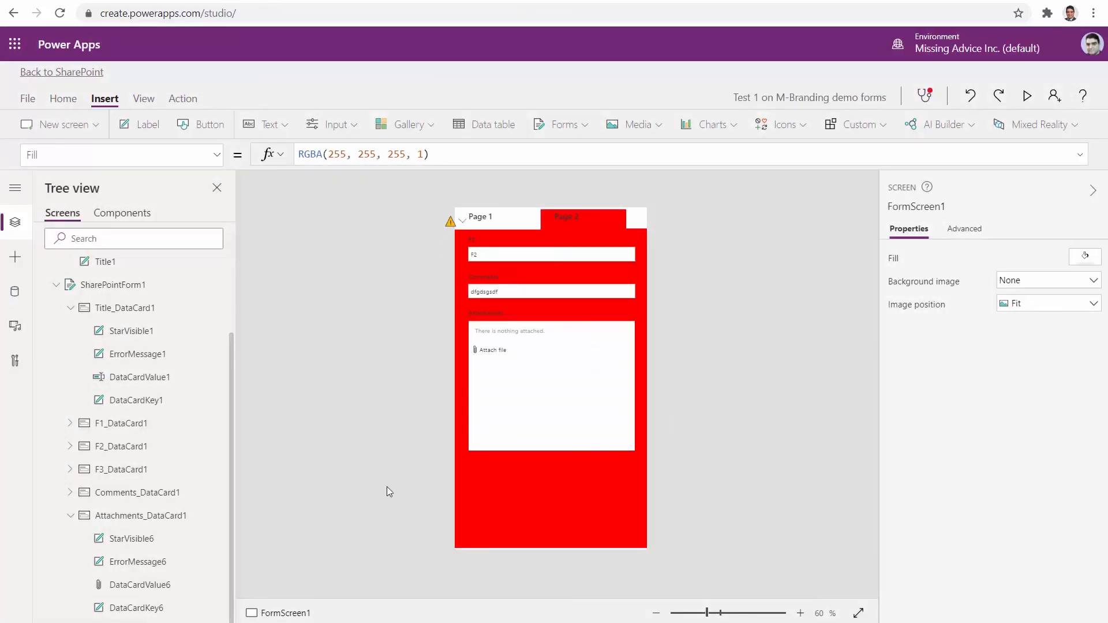
- Examine the formula errors and warnings in the App checker, then close the checker and collapse the properties pane
{"action": "left_click", "coordinate": [924, 97]}
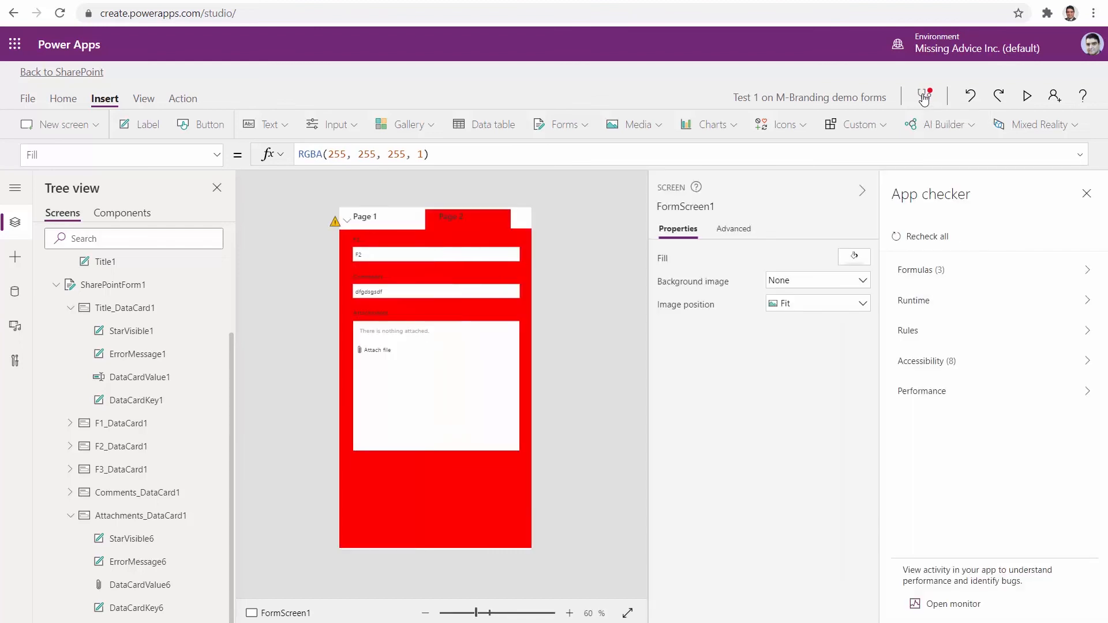
{"action": "left_click", "coordinate": [930, 269]}
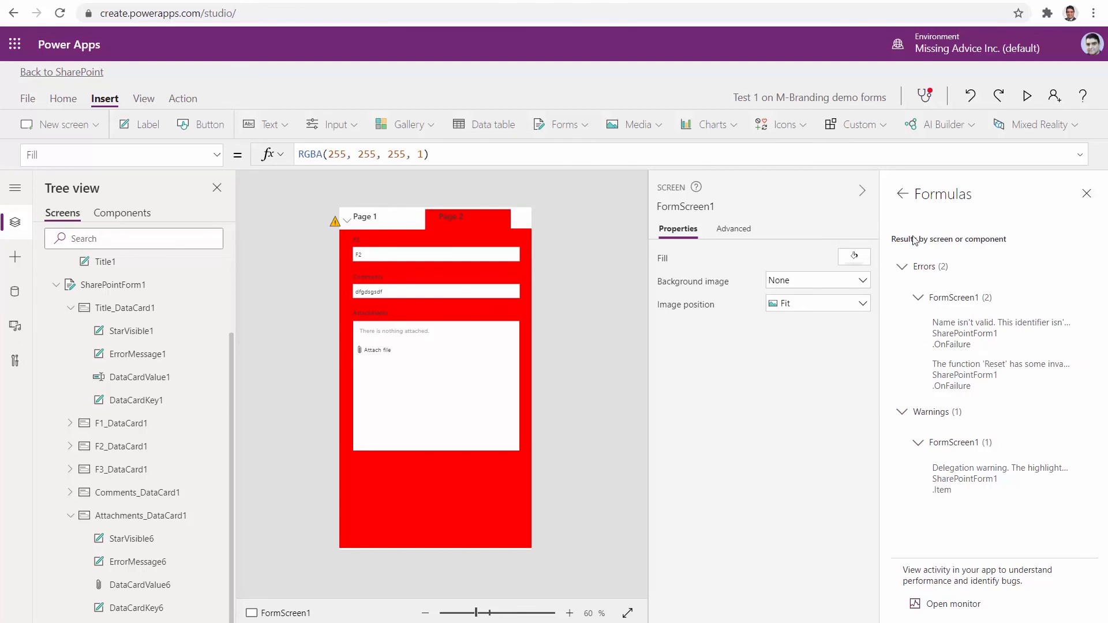
{"action": "left_click", "coordinate": [862, 191]}
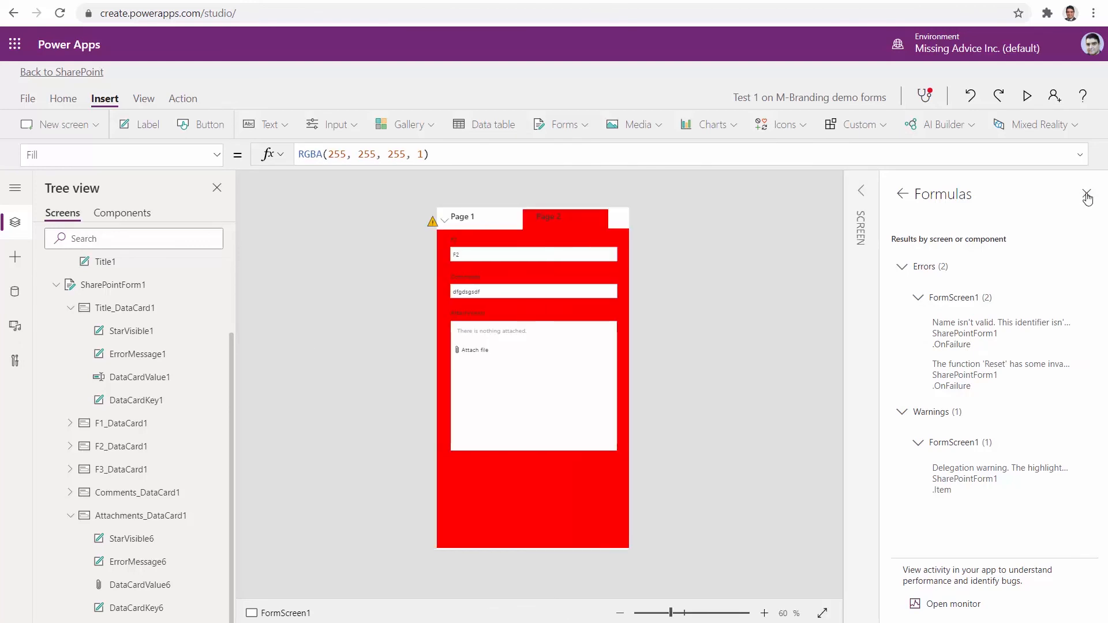
{"action": "left_click", "coordinate": [1087, 195]}
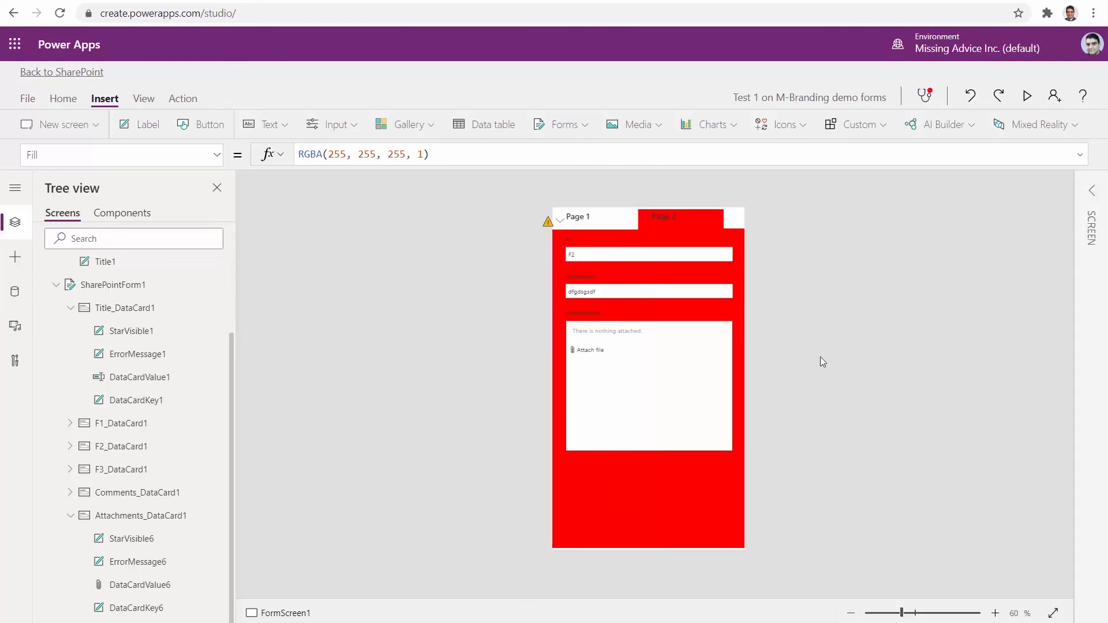
- Set the SharePointForm1 OnFailure property to Reset(Gallery1) and save the form
{"action": "left_click", "coordinate": [128, 292]}
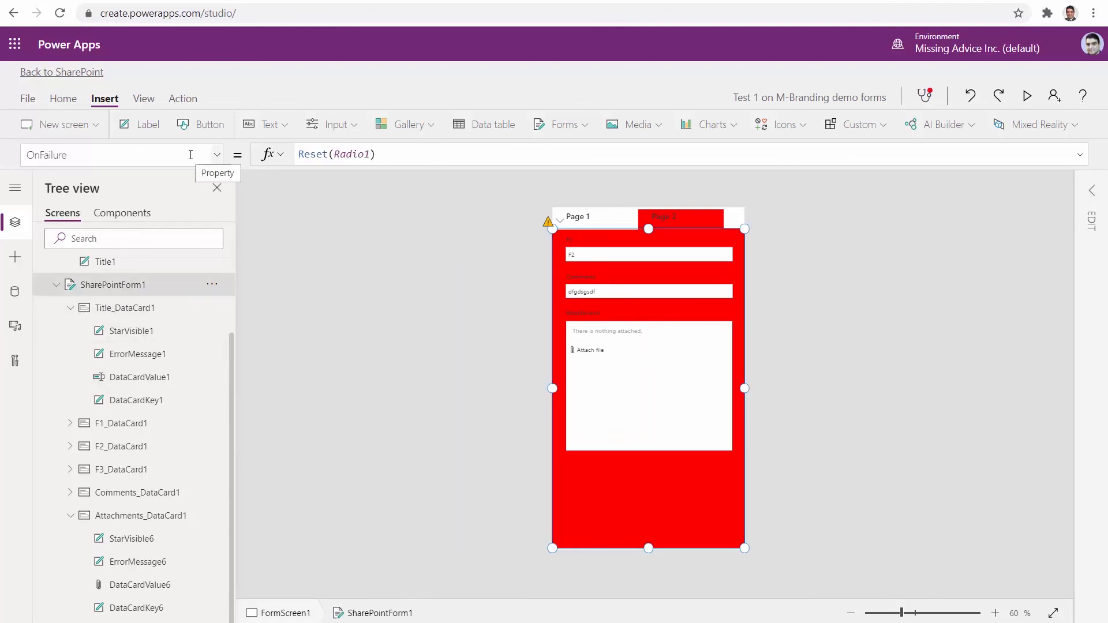
{"action": "double_click", "coordinate": [340, 154]}
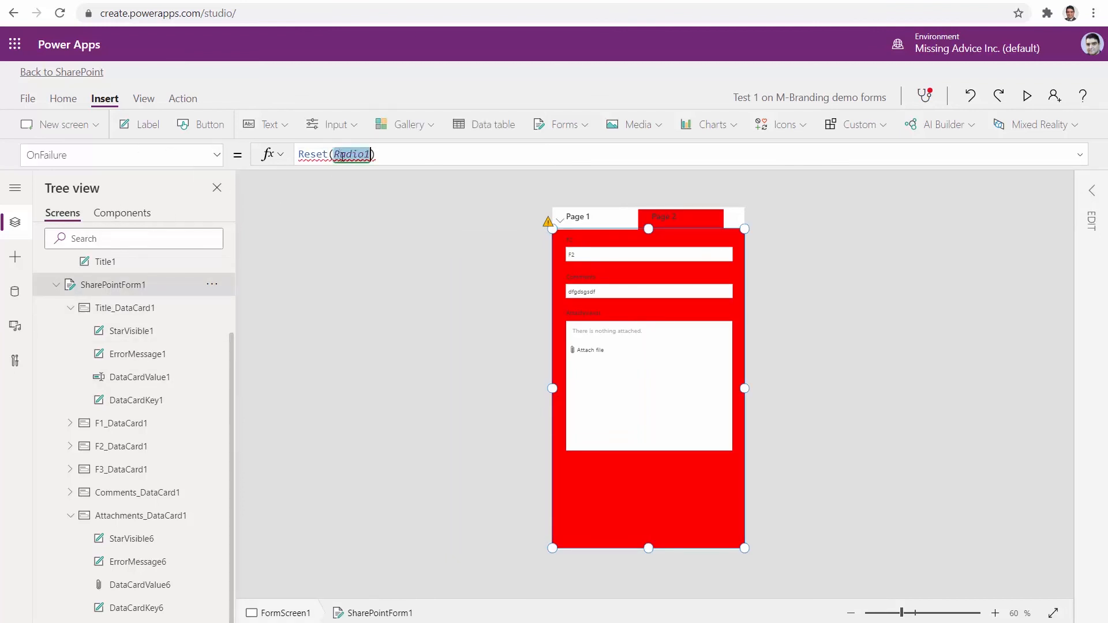
{"action": "type", "text": "Gale"}
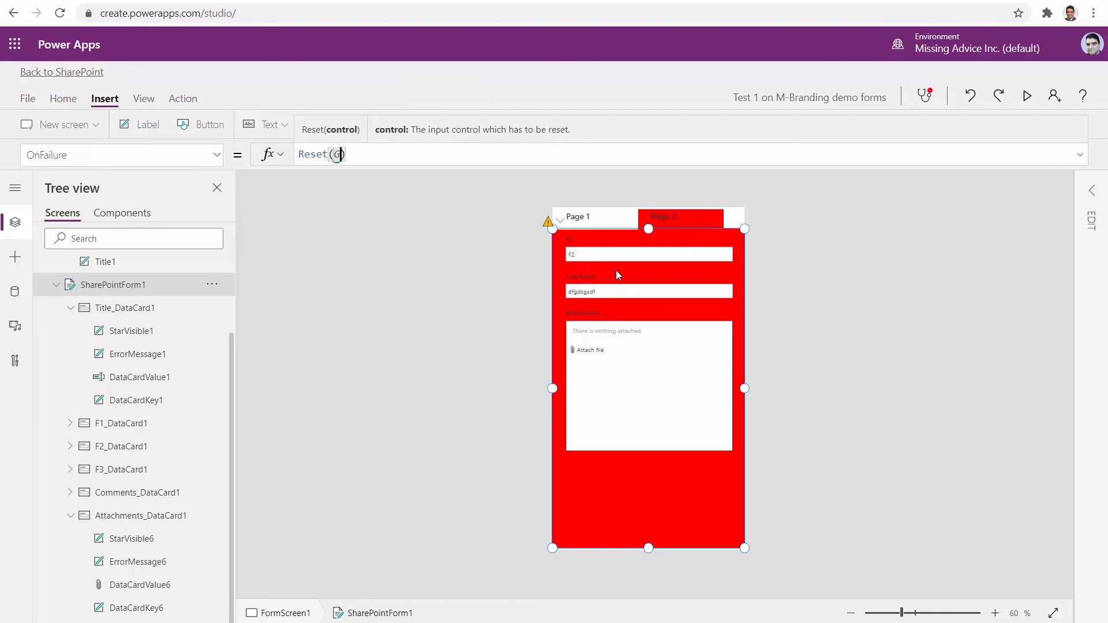
{"action": "key", "text": "BackSpace"}
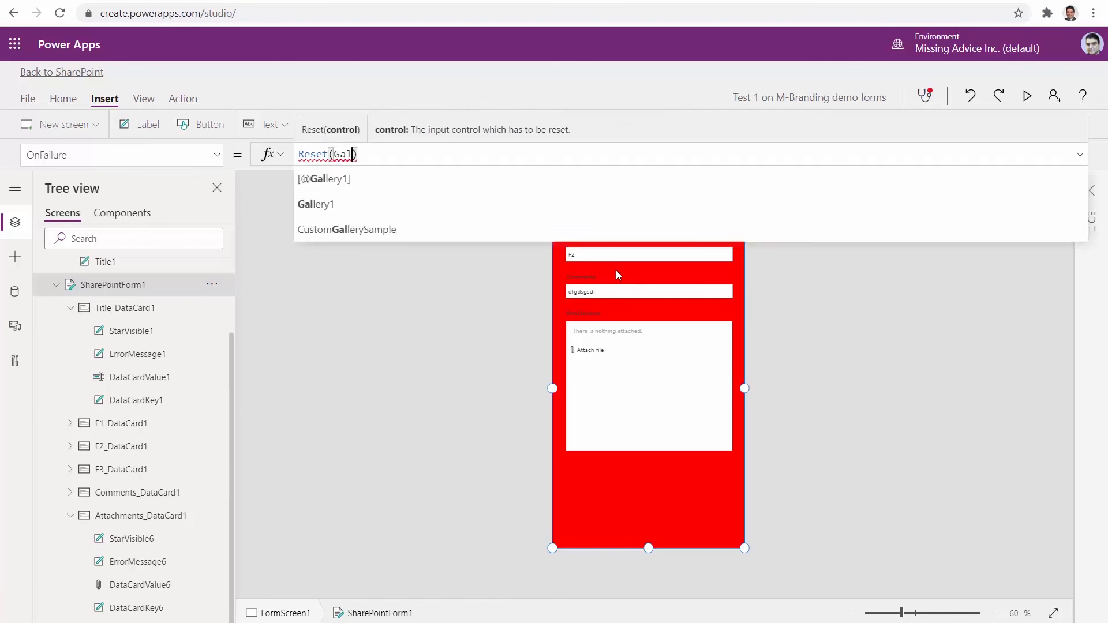
{"action": "left_click", "coordinate": [372, 203]}
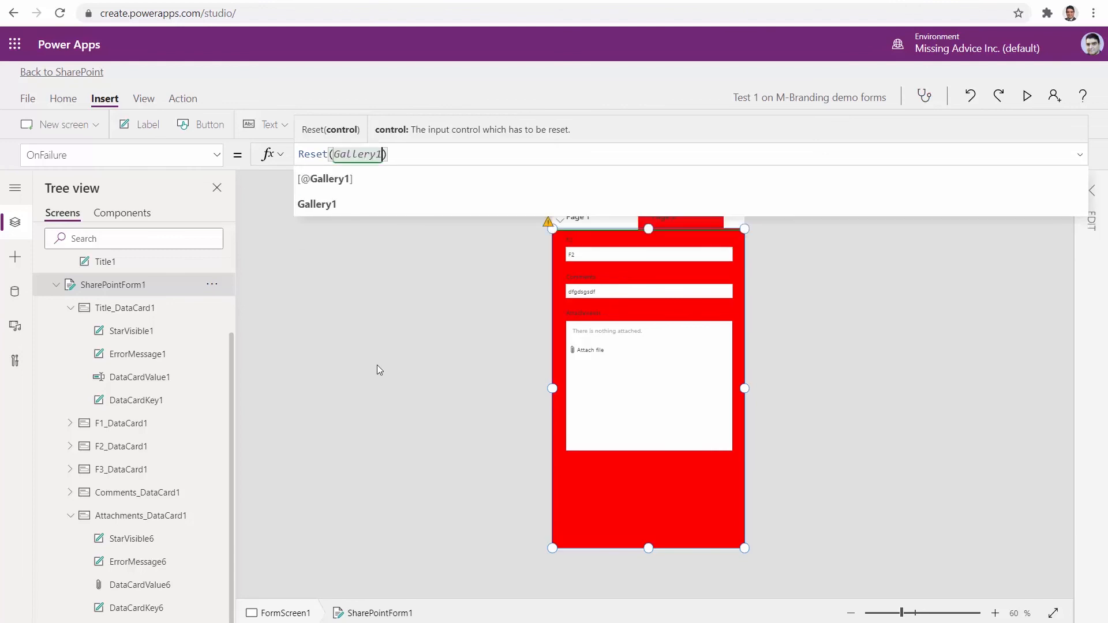
{"action": "left_click", "coordinate": [380, 364]}
{"action": "key", "text": "ctrl+s"}
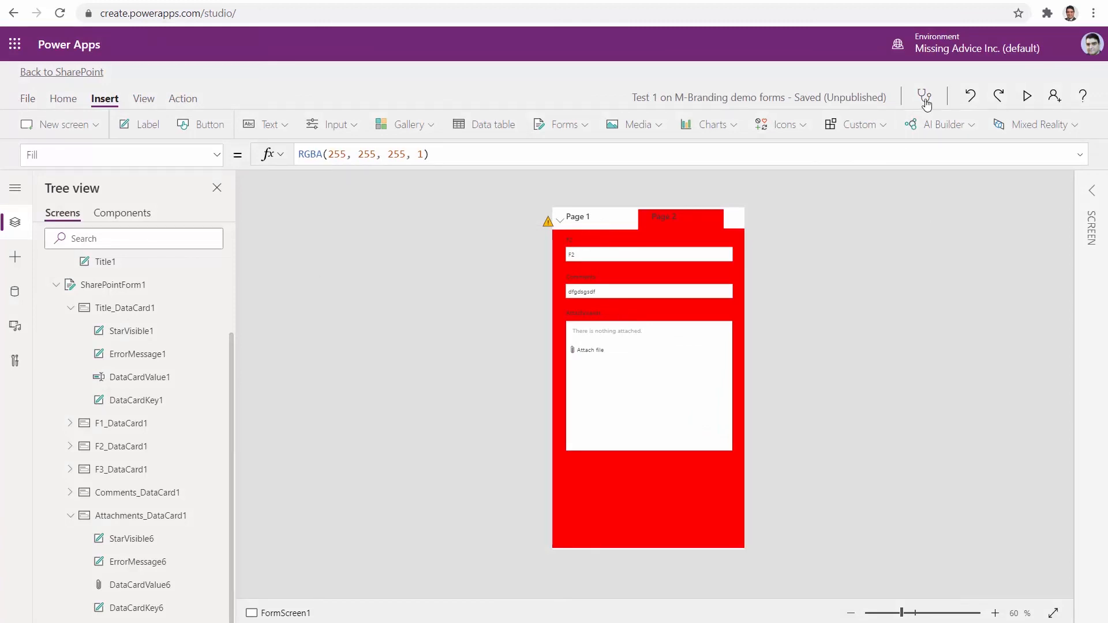
- Publish the saved form to SharePoint and confirm the publishing
{"action": "left_click", "coordinate": [28, 101]}
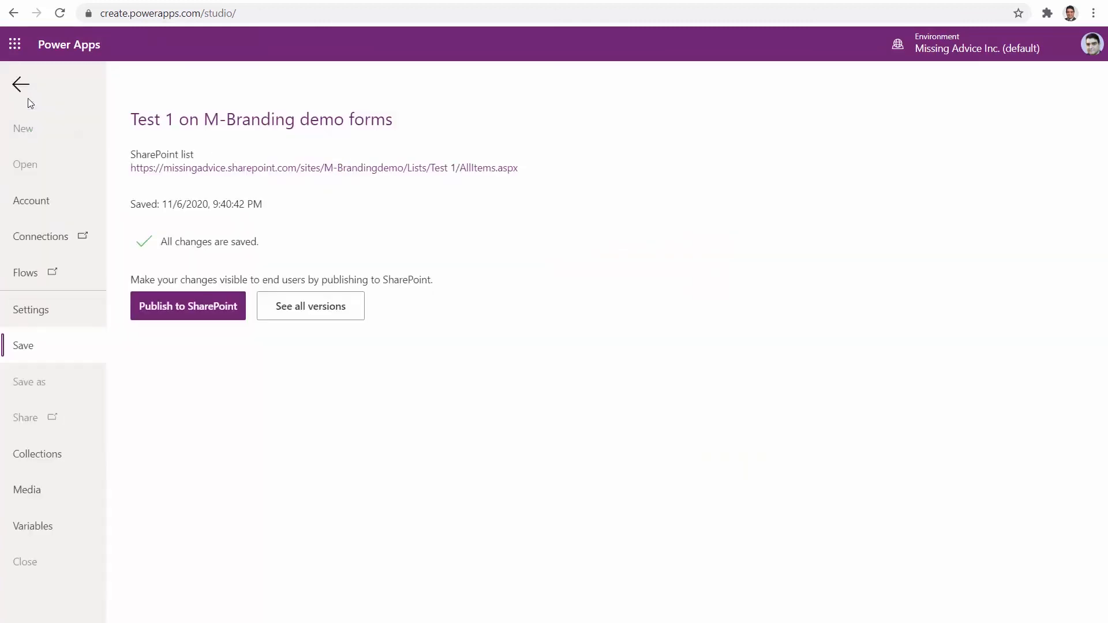
{"action": "left_click", "coordinate": [194, 312]}
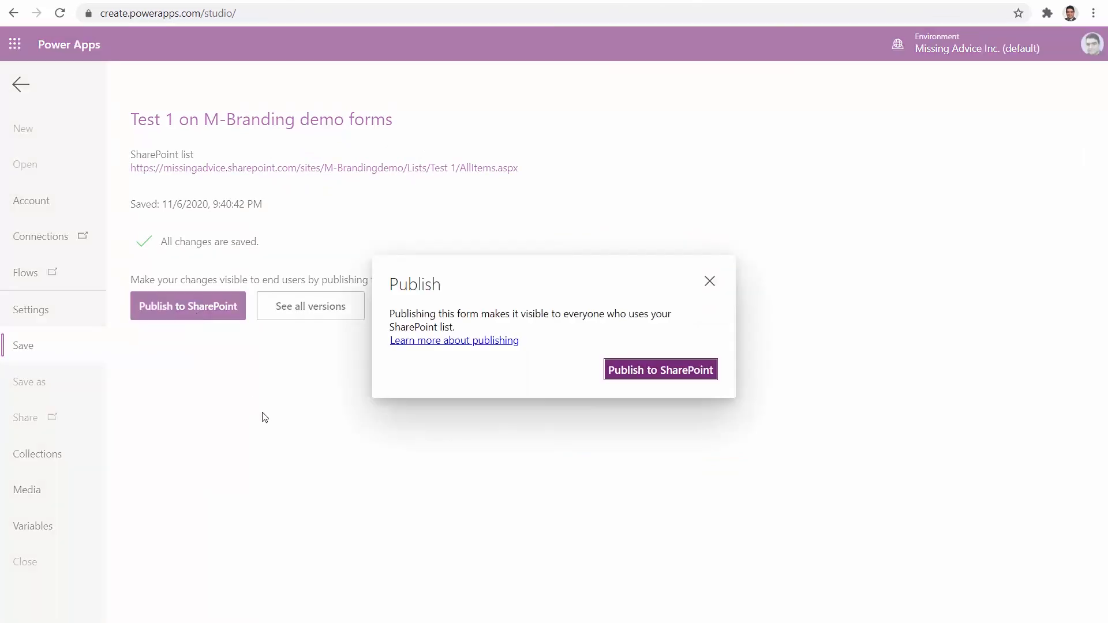
{"action": "left_click", "coordinate": [678, 374]}
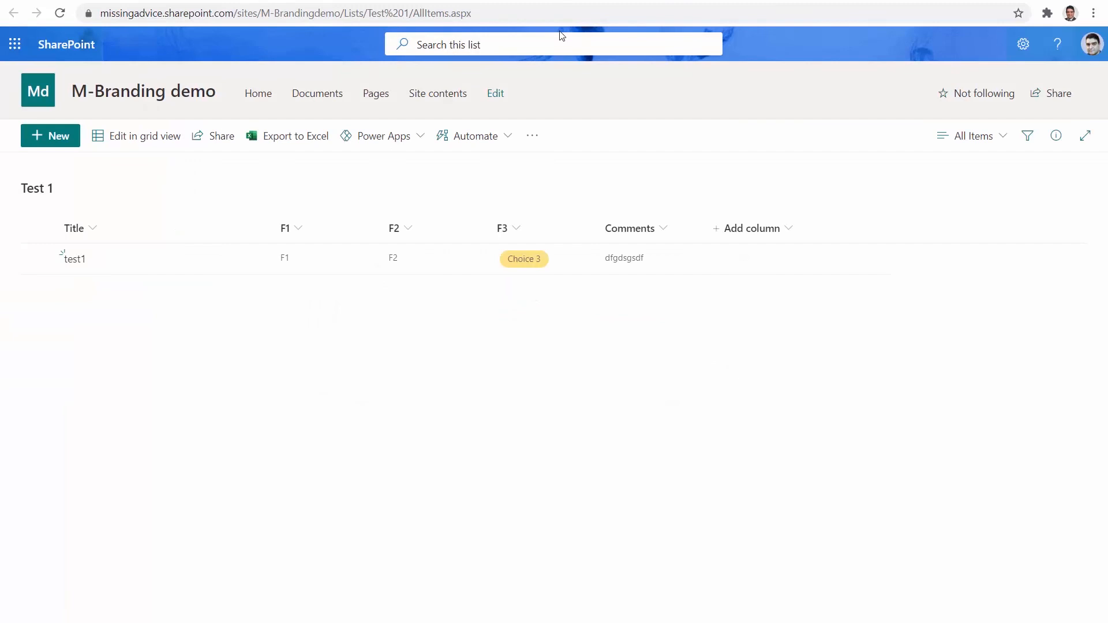
- Switch to SharePoint, reload the Test 1 list, and check the Page 2 and Page 1 tabs in a new item form
{"action": "left_click", "coordinate": [560, 8]}
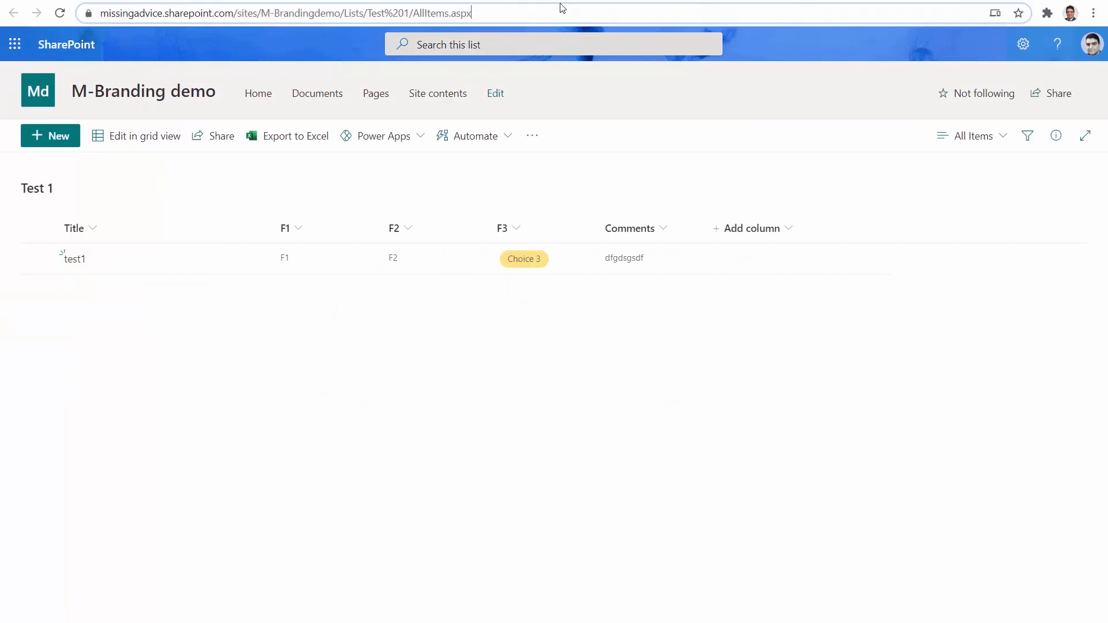
{"action": "key", "text": "Return"}
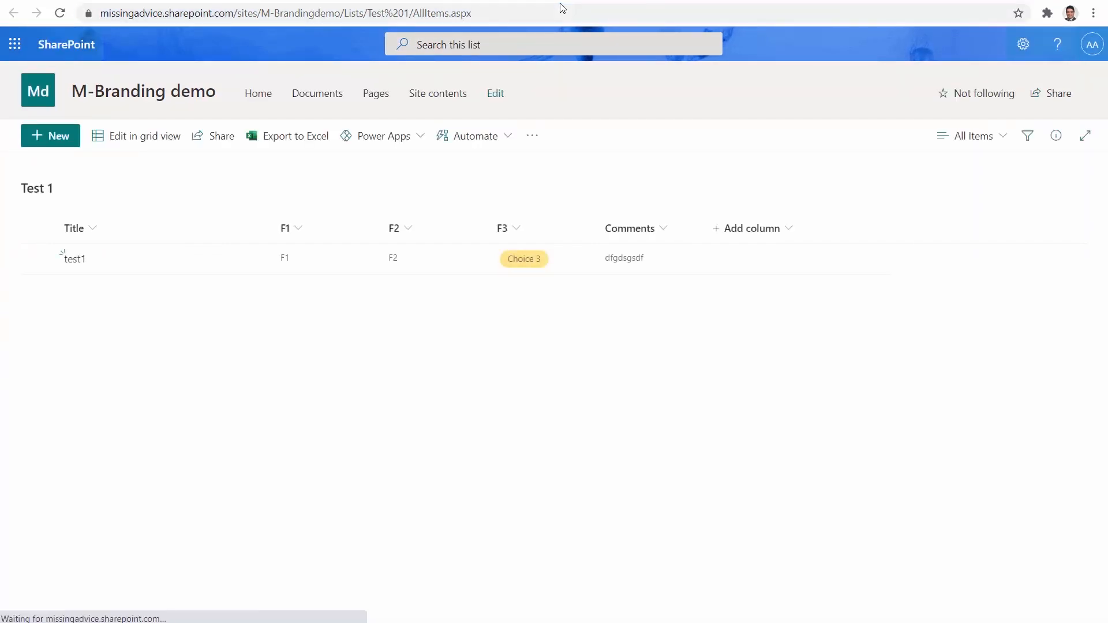
{"action": "left_click", "coordinate": [57, 137]}
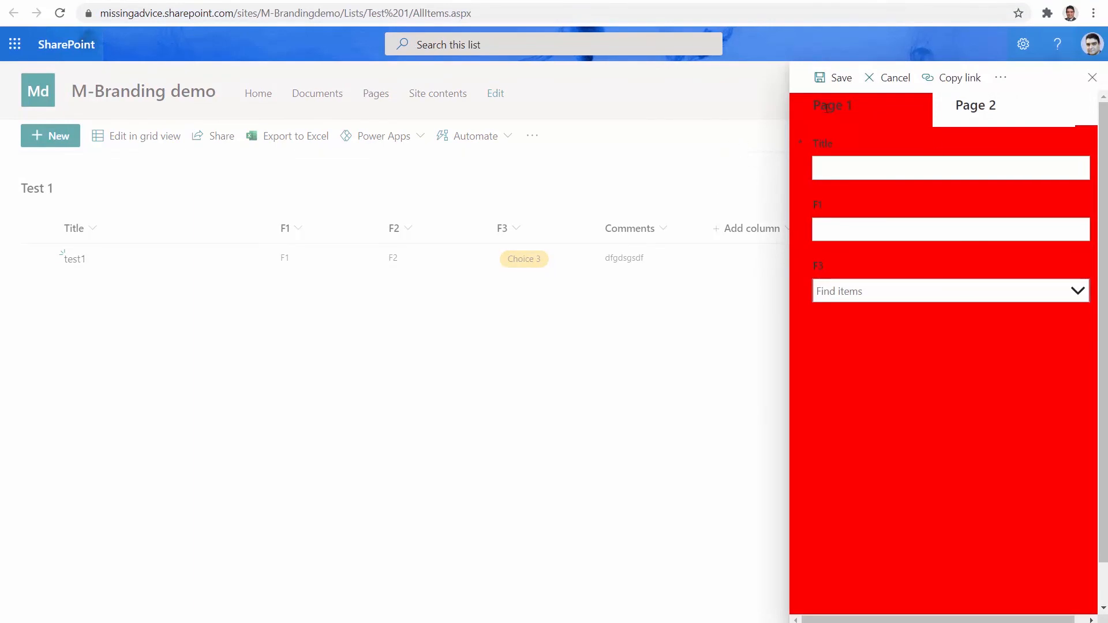
{"action": "left_click", "coordinate": [971, 109]}
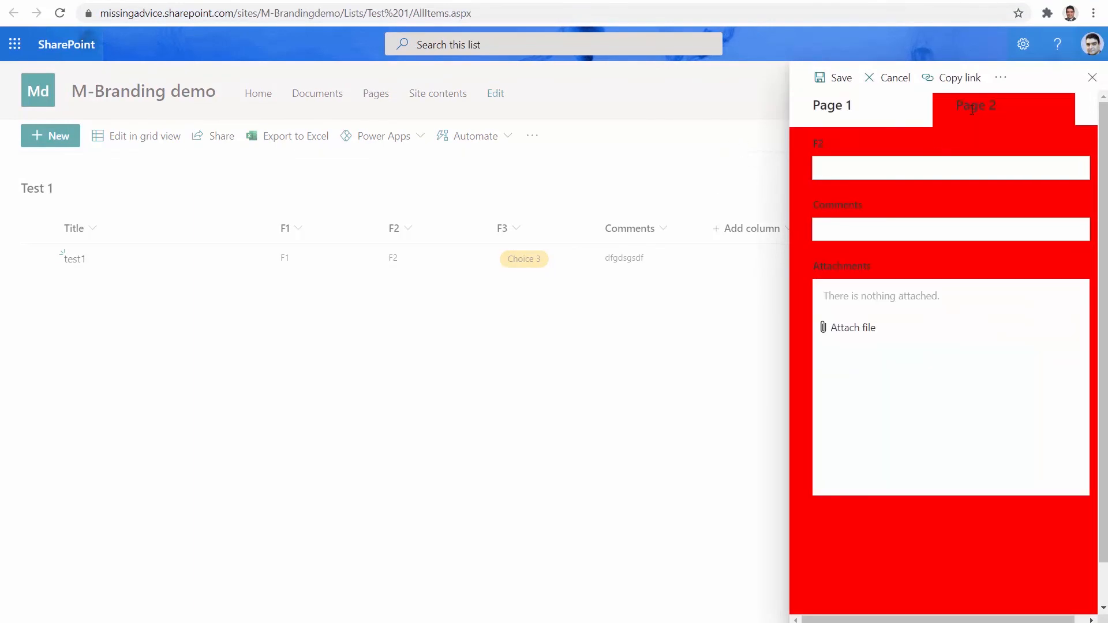
{"action": "left_click", "coordinate": [858, 108]}
- Fill in Page 1 of the new item with Title "ghjf", F1 "fjfjfgj" and F3 Choice 2
{"action": "left_click", "coordinate": [864, 169]}
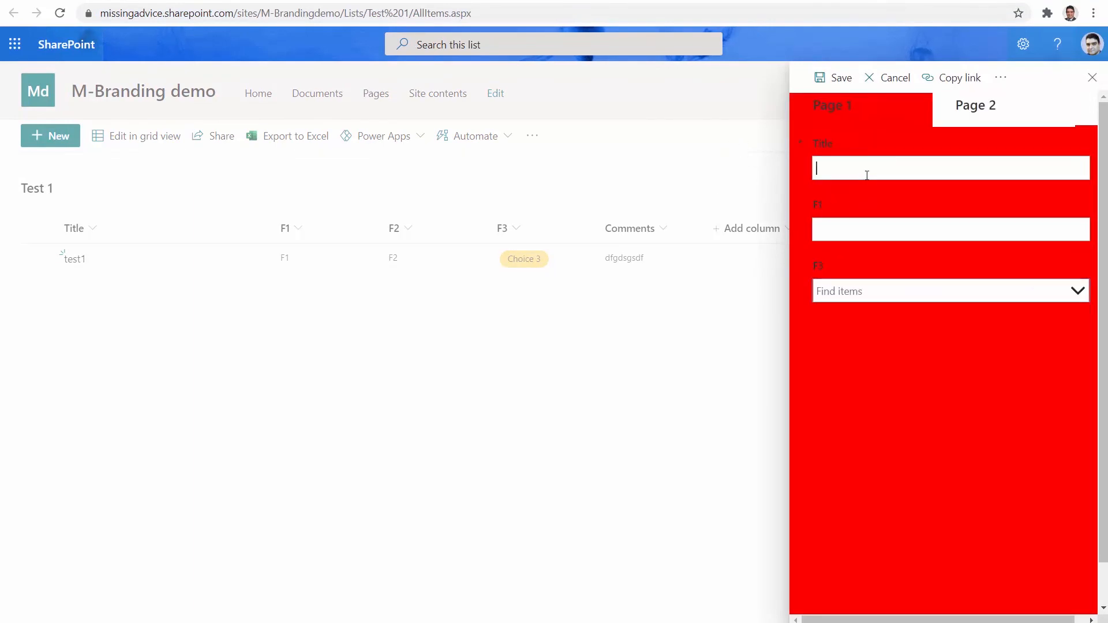
{"action": "type", "text": "ghjf"}
{"action": "left_click", "coordinate": [840, 230]}
{"action": "type", "text": "fjfjfgj"}
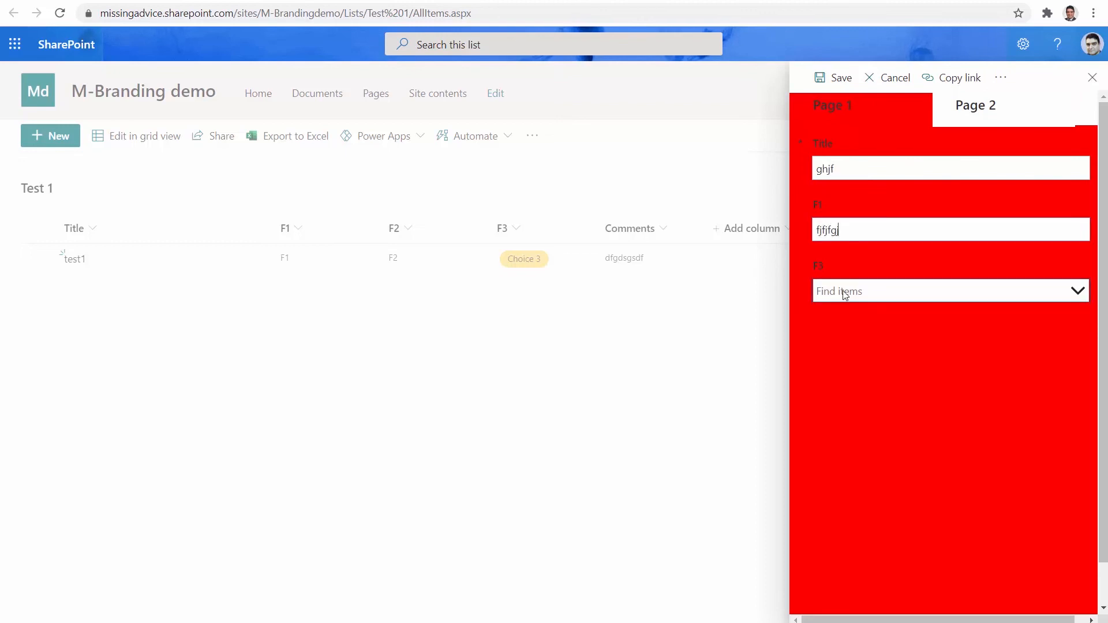
{"action": "left_click", "coordinate": [840, 291]}
{"action": "left_click", "coordinate": [840, 356]}
- Fill in Page 2 with F2 "ttyjuyju" and Comments "dtgjytj", and save the new item
{"action": "left_click", "coordinate": [975, 115]}
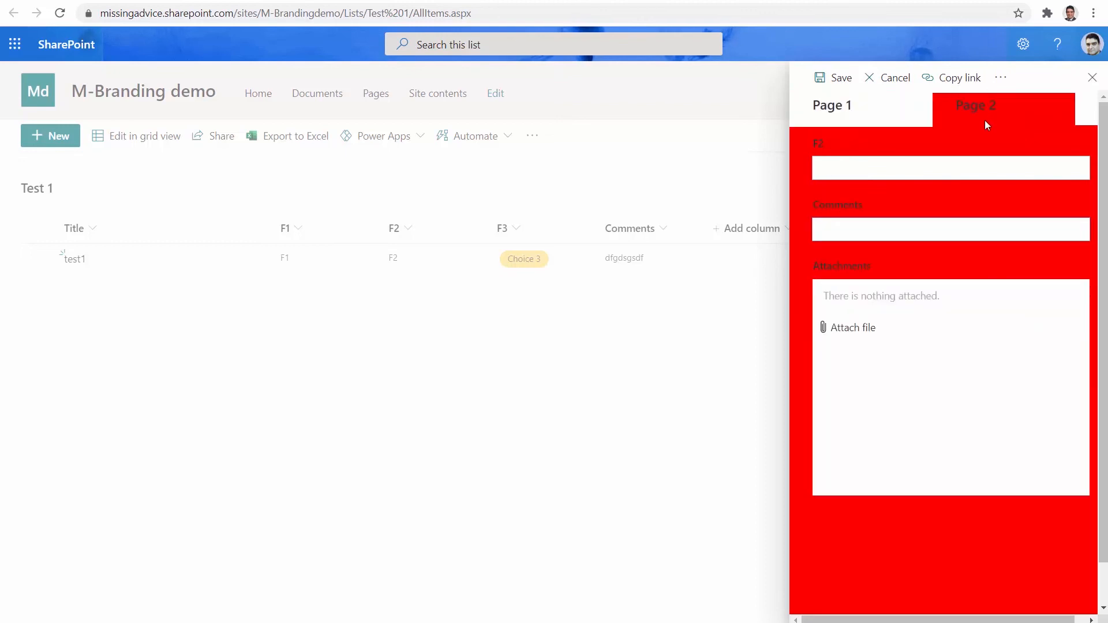
{"action": "left_click", "coordinate": [851, 172]}
{"action": "type", "text": "yju"}
{"action": "left_click", "coordinate": [851, 230]}
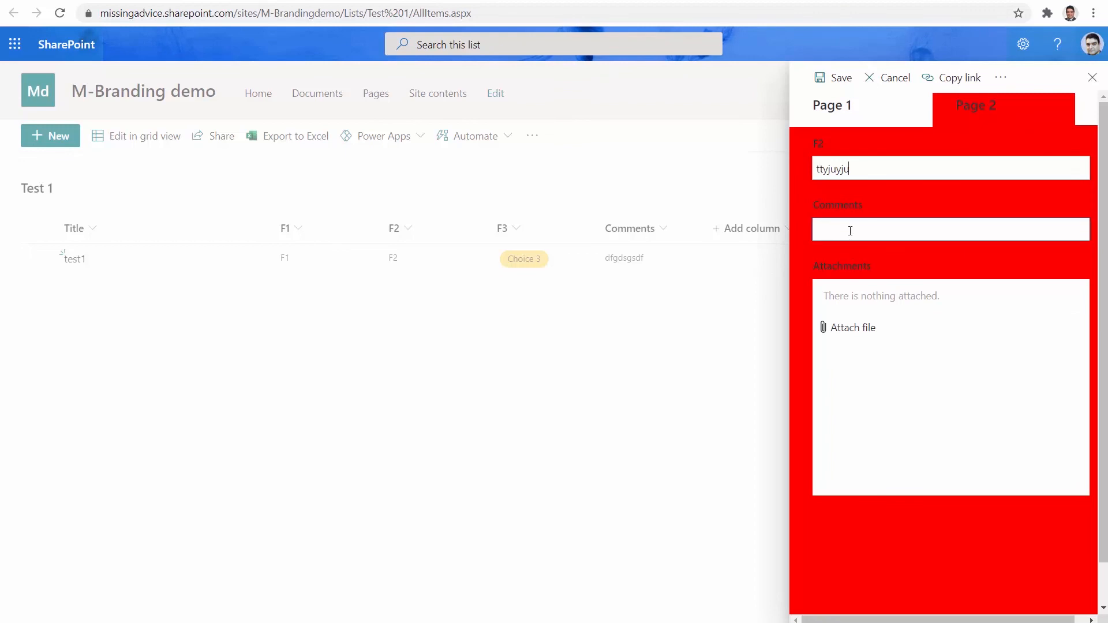
{"action": "type", "text": "dtgjytj"}
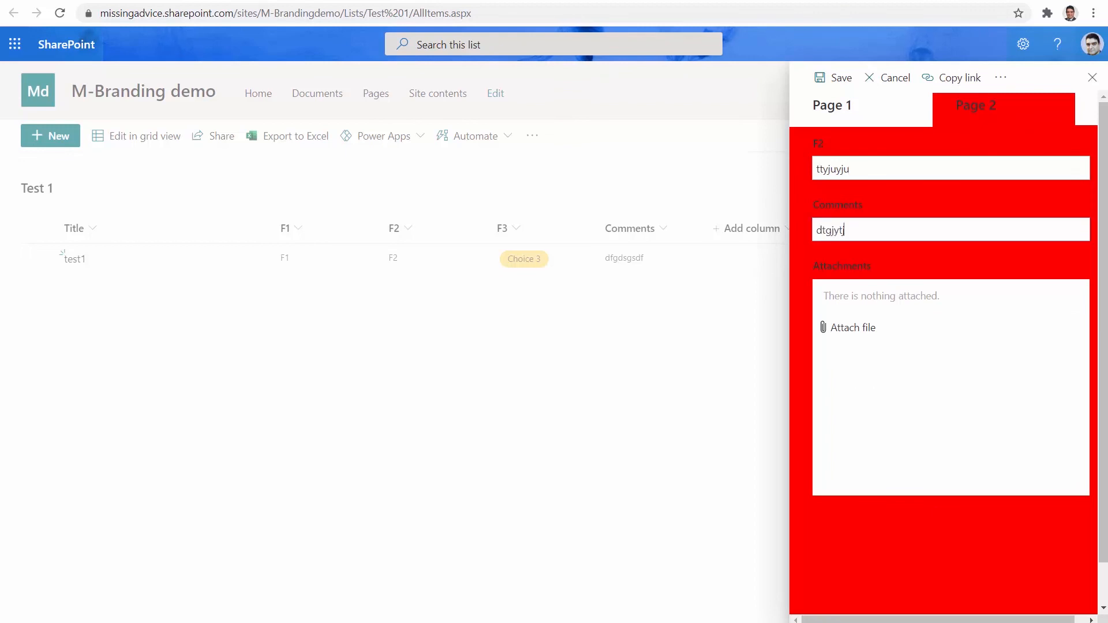
{"action": "left_click", "coordinate": [837, 79]}
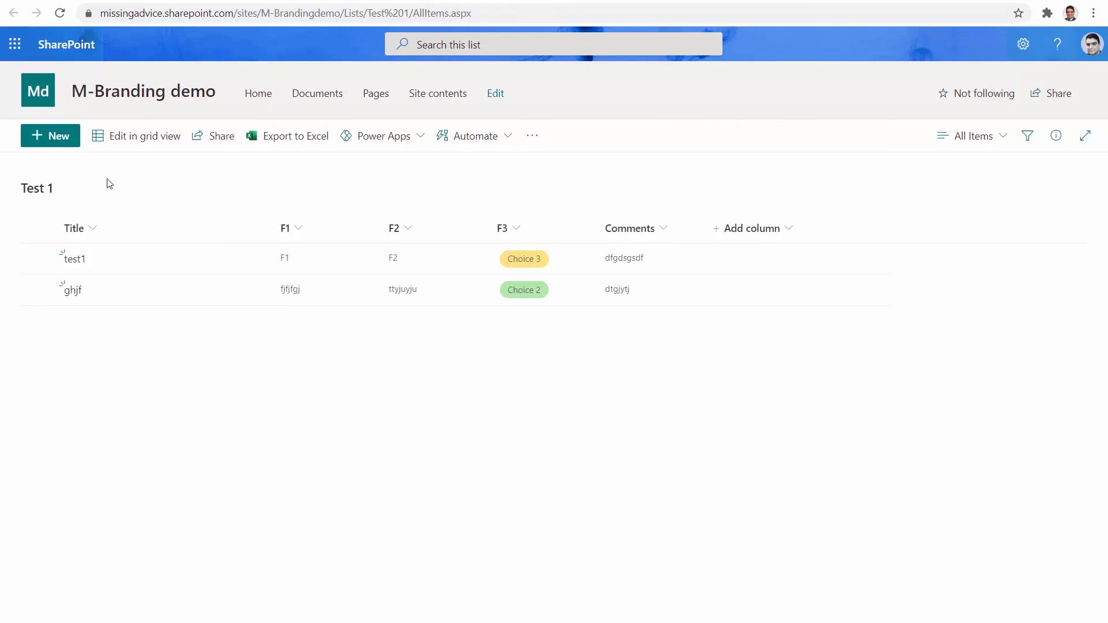
- Start a new item, enter F2 "yjytjuy" and Comments "fjfgjj" on Page 2, and try to save it with Page 1 left empty
{"action": "left_click", "coordinate": [60, 139]}
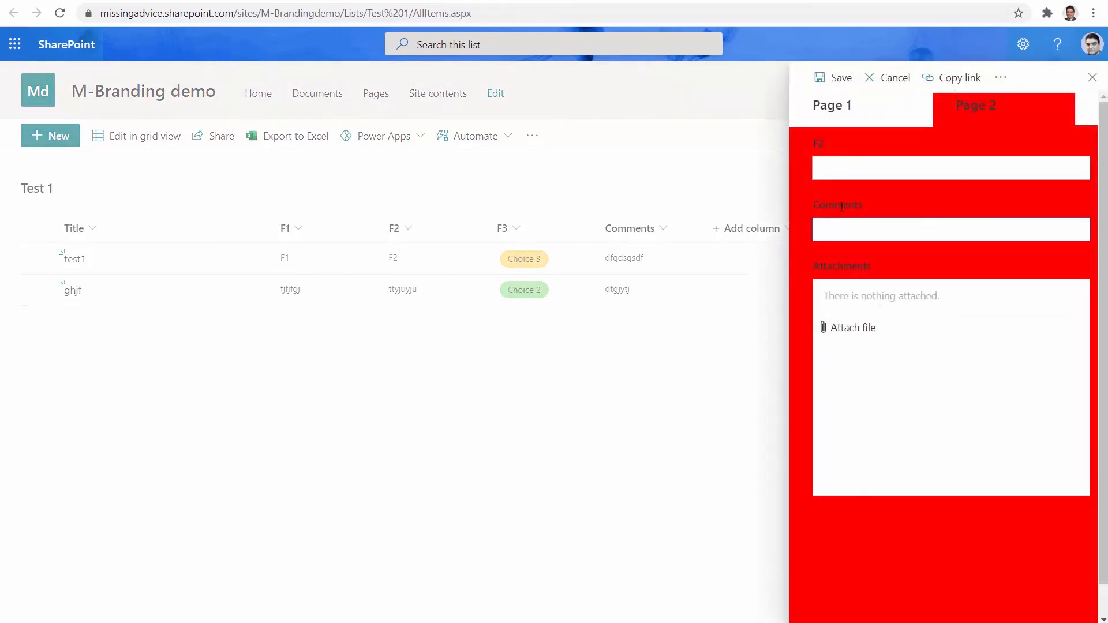
{"action": "left_click", "coordinate": [831, 105]}
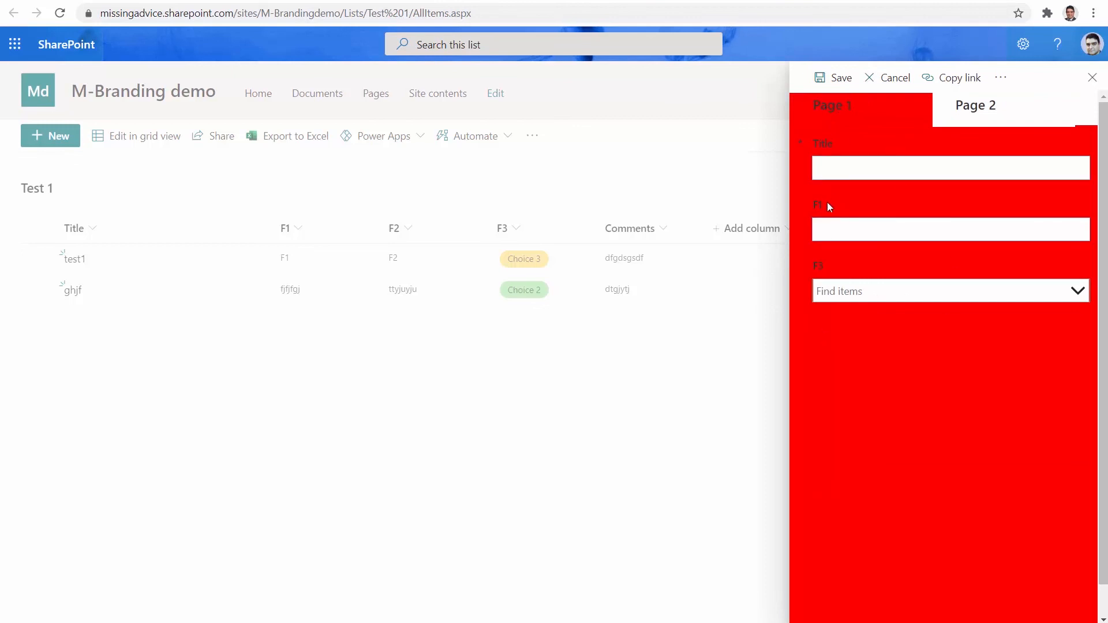
{"action": "left_click", "coordinate": [991, 106]}
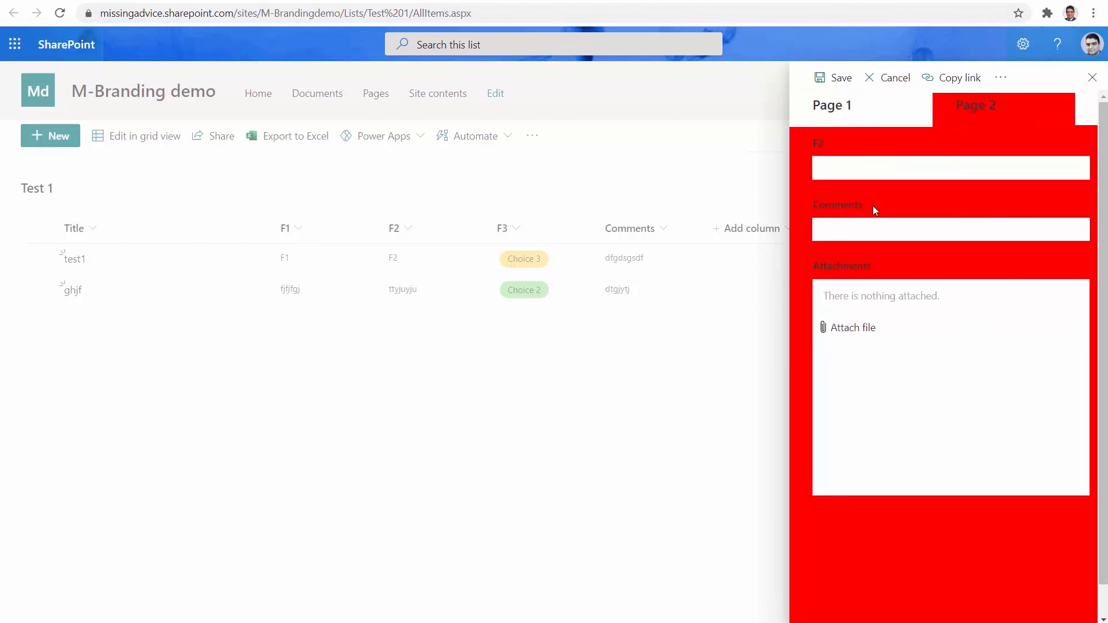
{"action": "left_click", "coordinate": [873, 171]}
{"action": "type", "text": "yjytjuy"}
{"action": "key", "text": "Tab"}
{"action": "type", "text": "fjfgjj"}
{"action": "left_click", "coordinate": [838, 81]}
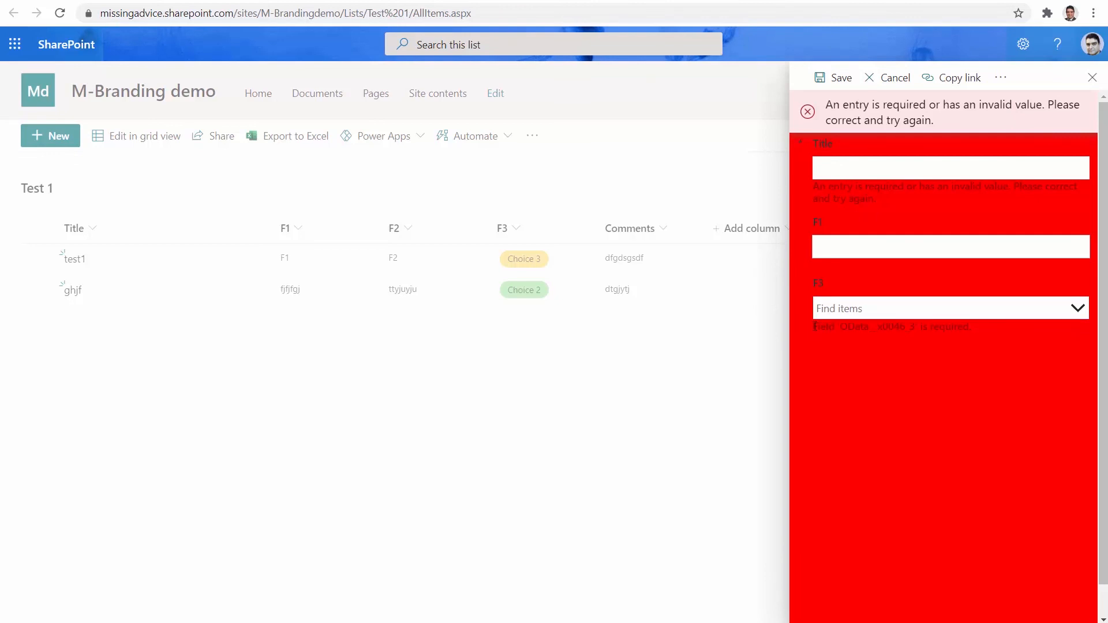
- Review the required-field errors on Page 1, enter Title "trhg" and F3 Choice 2, and save the item
{"action": "left_click_drag", "start_coordinate": [813, 327], "coordinate": [979, 325]}
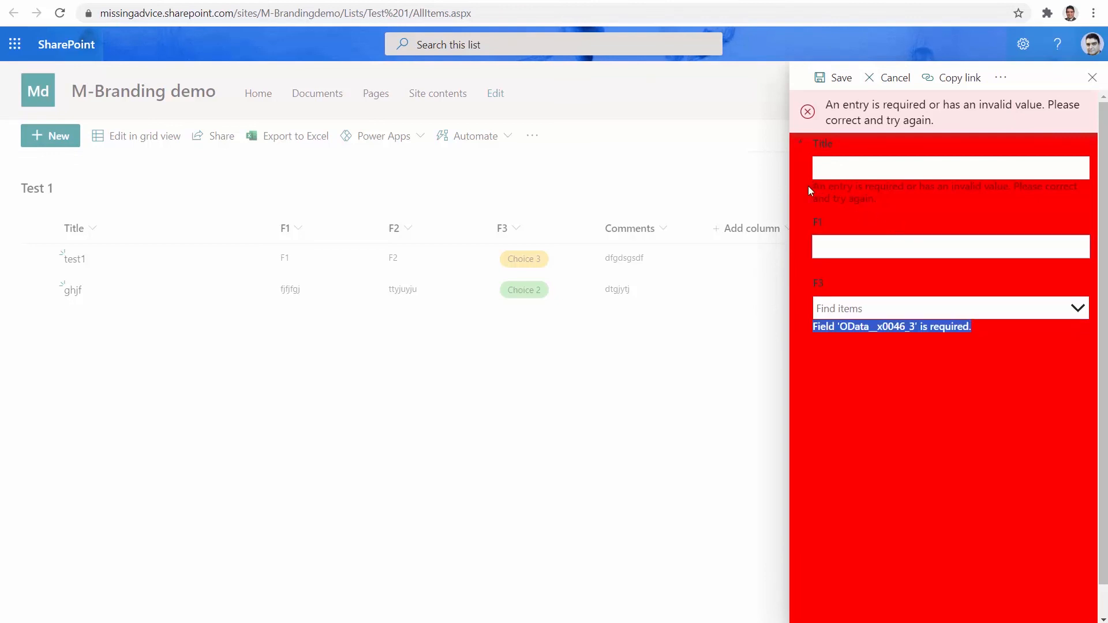
{"action": "left_click_drag", "start_coordinate": [814, 186], "coordinate": [882, 201]}
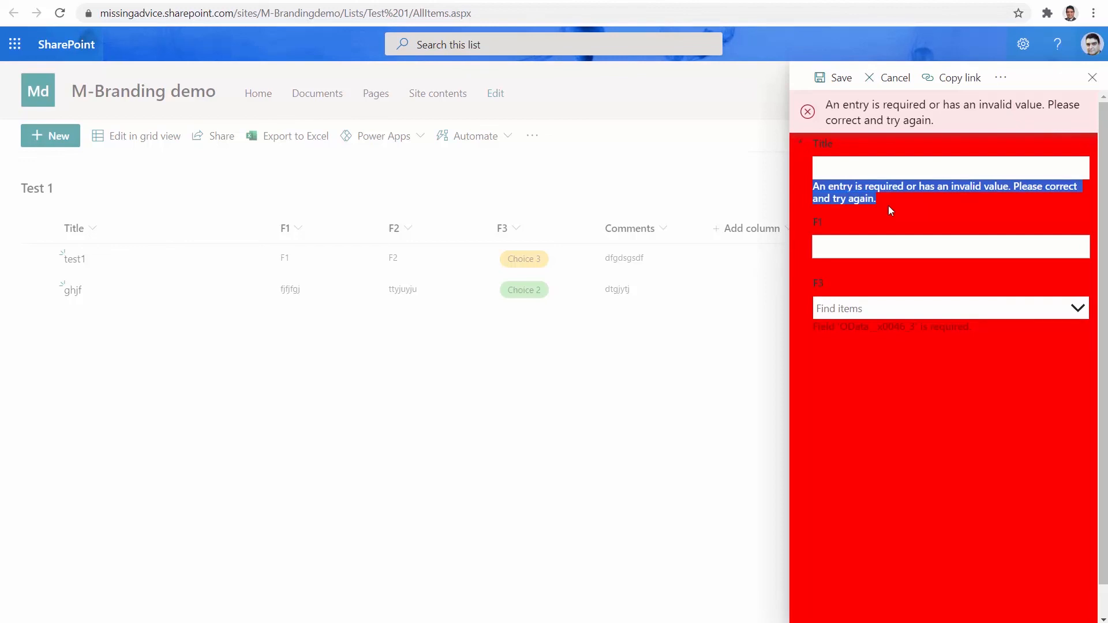
{"action": "left_click", "coordinate": [860, 167]}
{"action": "type", "text": "trhg"}
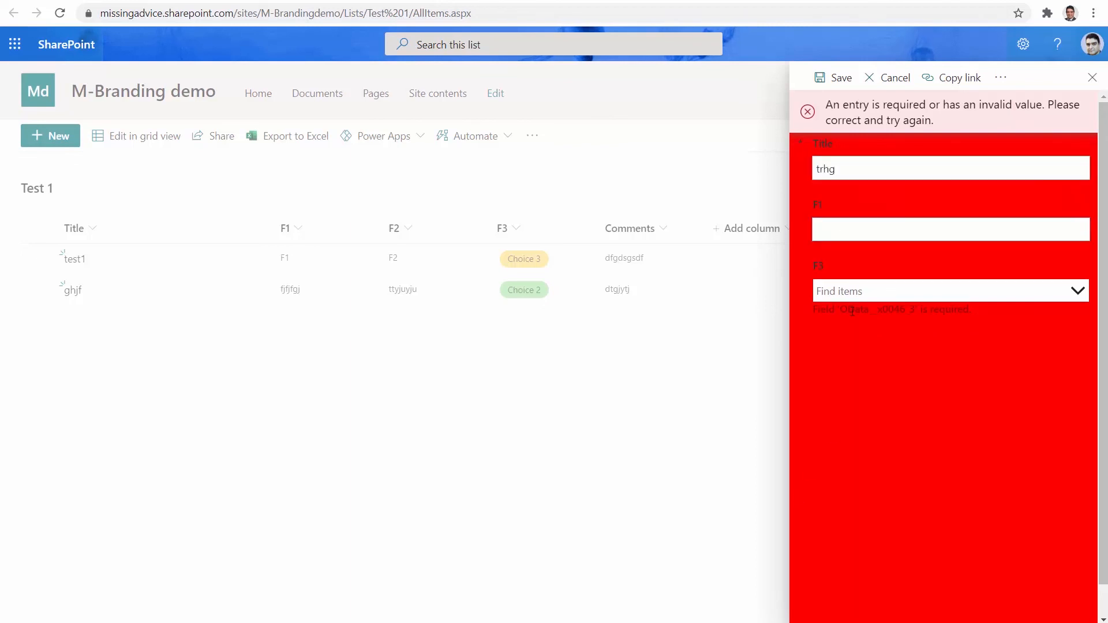
{"action": "left_click", "coordinate": [841, 290]}
{"action": "left_click", "coordinate": [874, 356]}
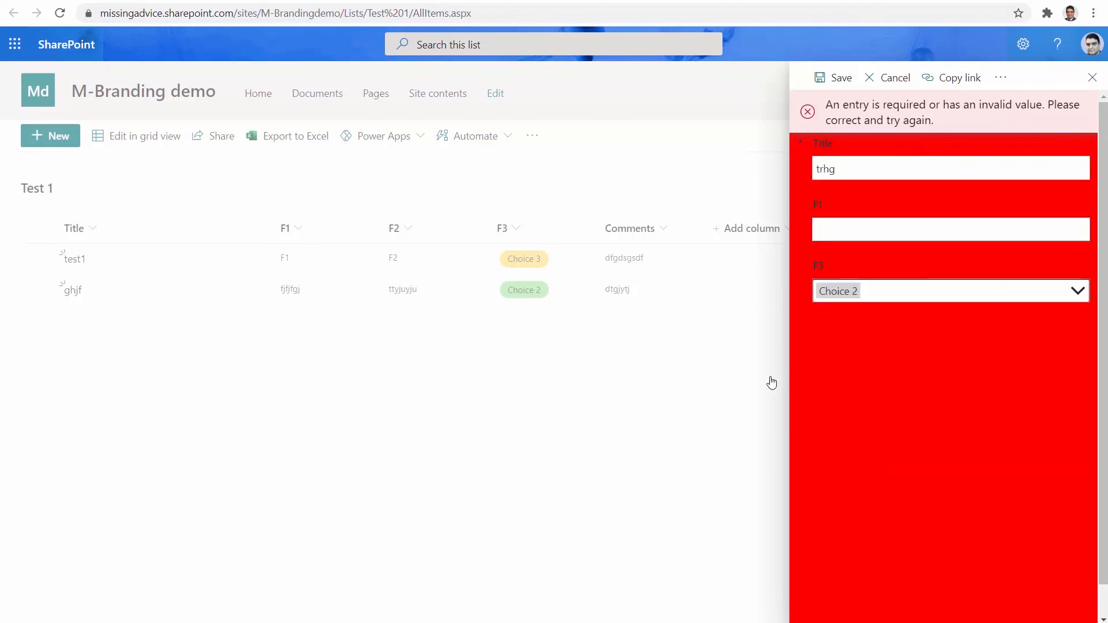
{"action": "left_click", "coordinate": [833, 78]}
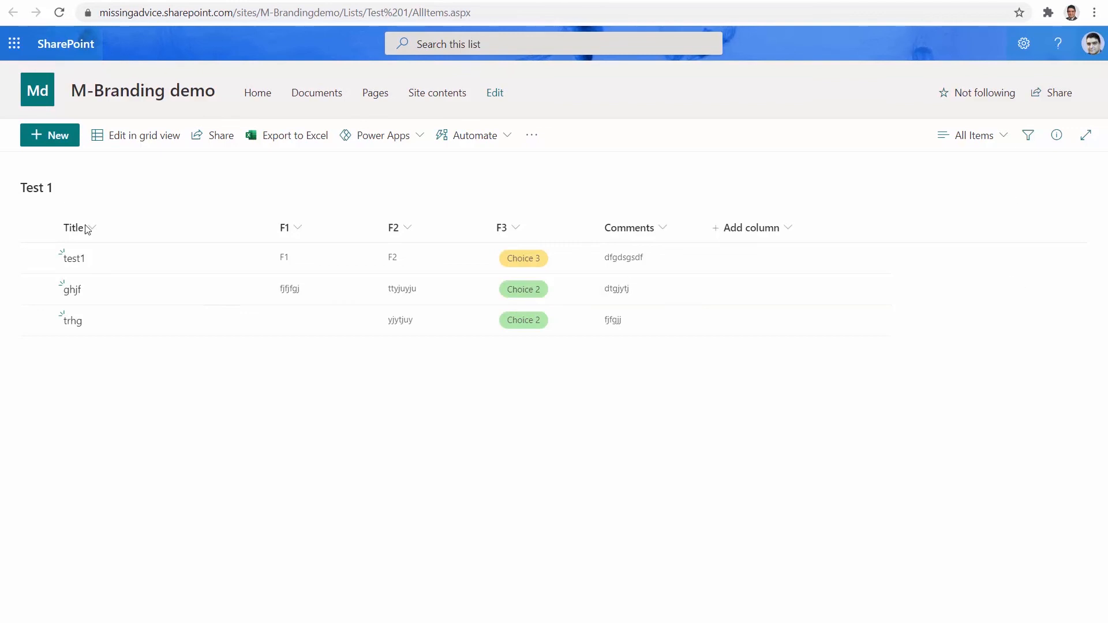
- View and close a blank new item form, switch to Power Apps and apply Landscape as the form's screen orientation
{"action": "left_click", "coordinate": [46, 138]}
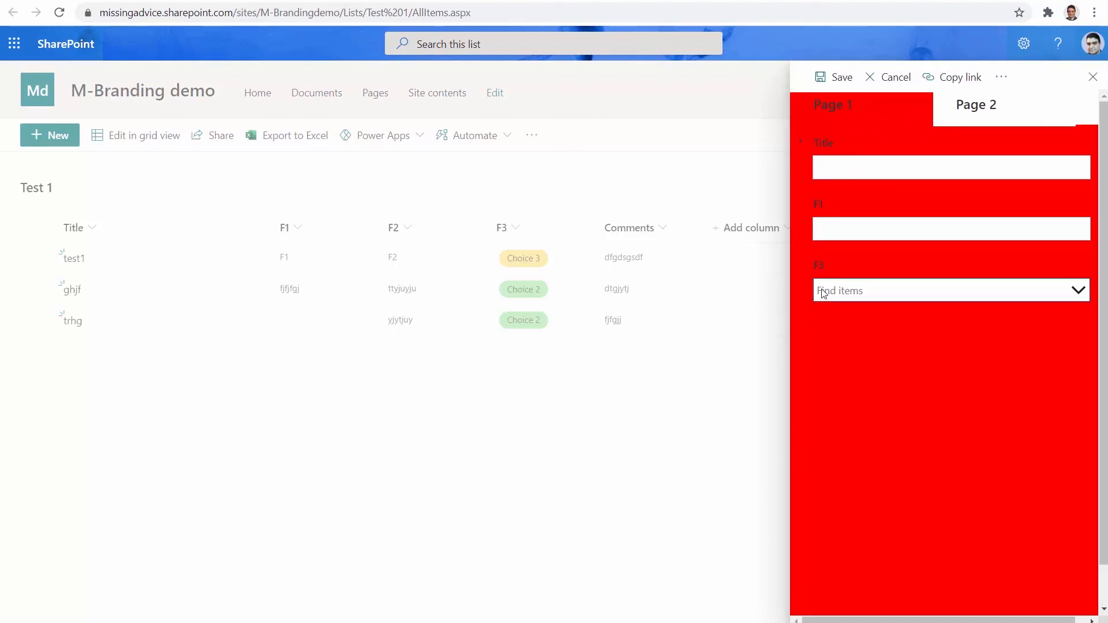
{"action": "left_click", "coordinate": [1096, 81]}
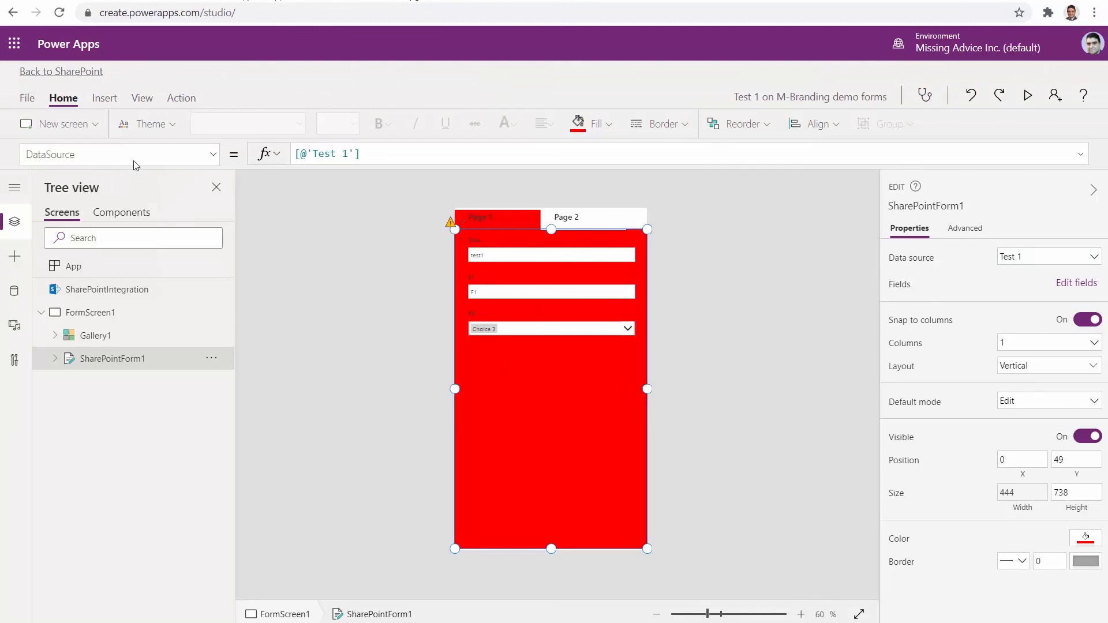
{"action": "left_click", "coordinate": [30, 98]}
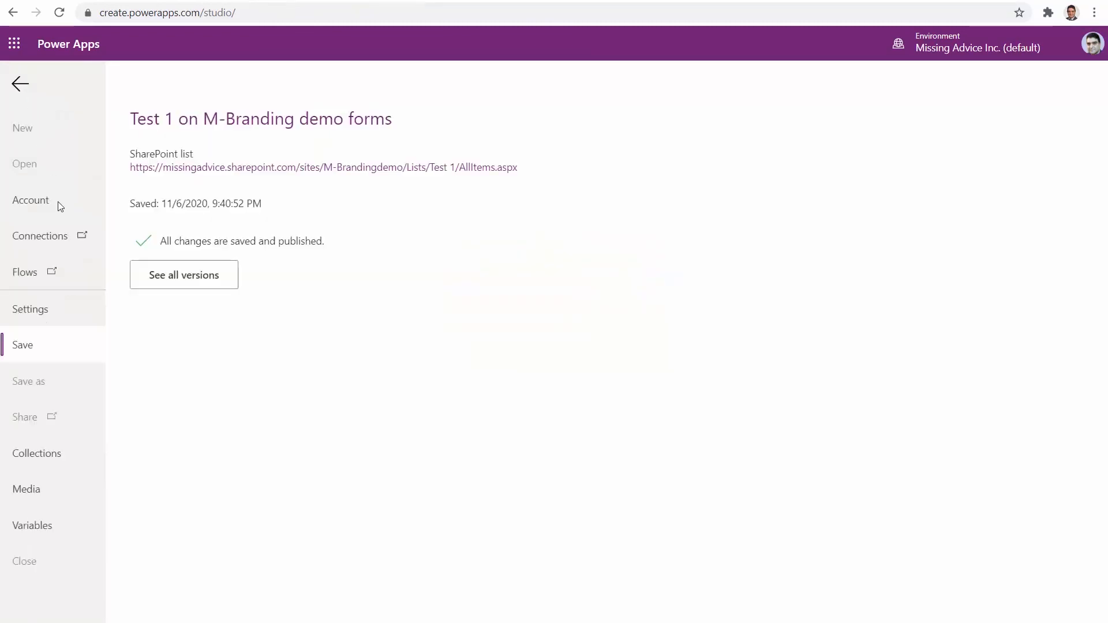
{"action": "left_click", "coordinate": [41, 312]}
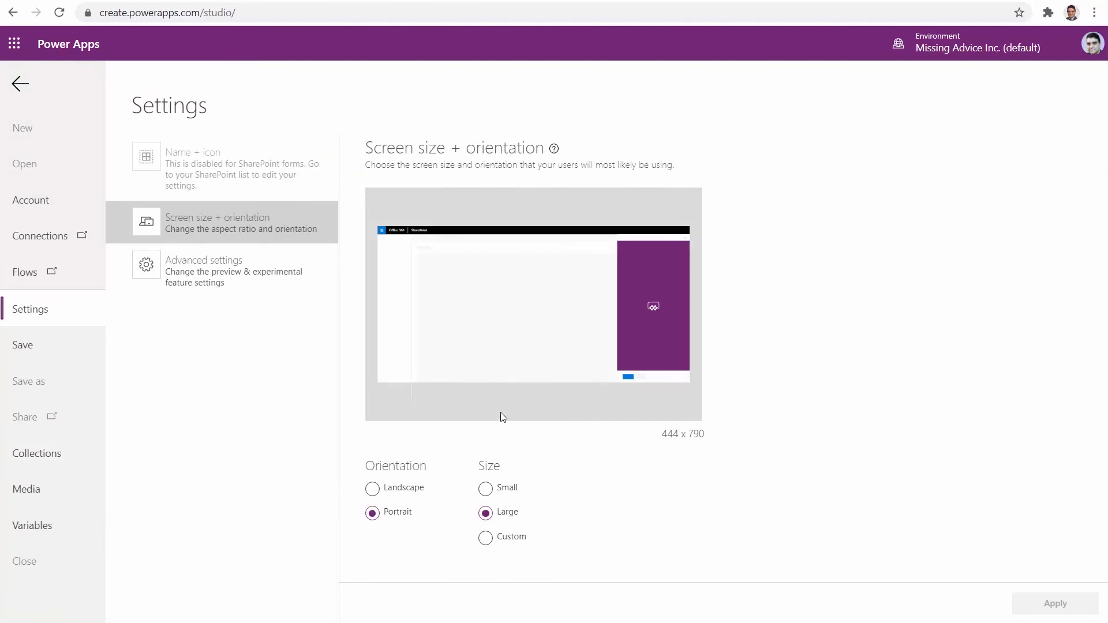
{"action": "left_click", "coordinate": [387, 491]}
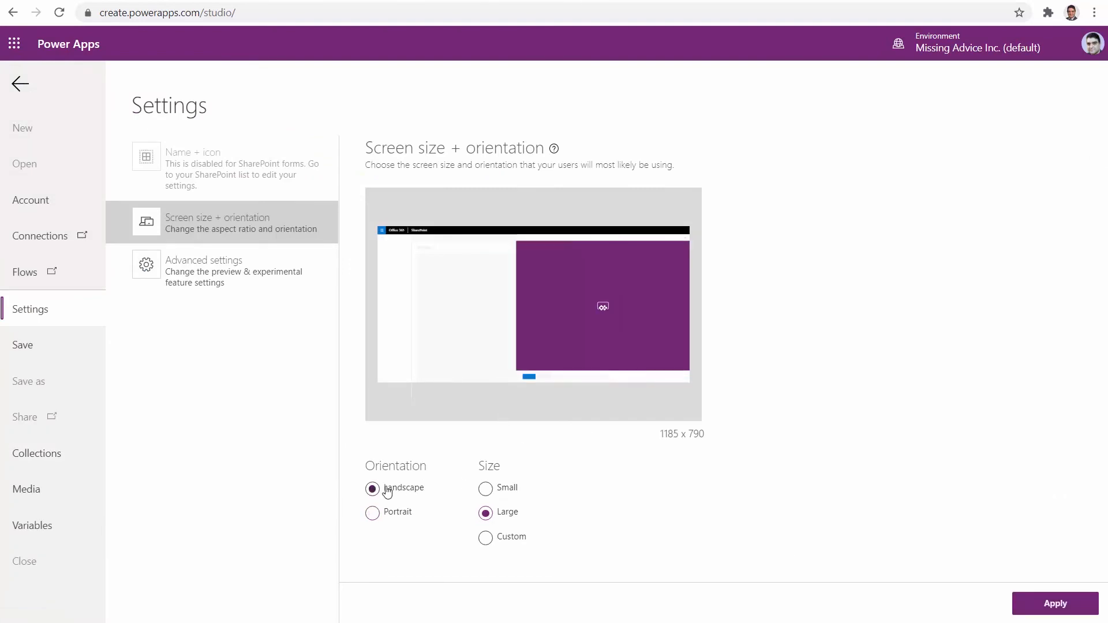
{"action": "left_click", "coordinate": [1081, 613]}
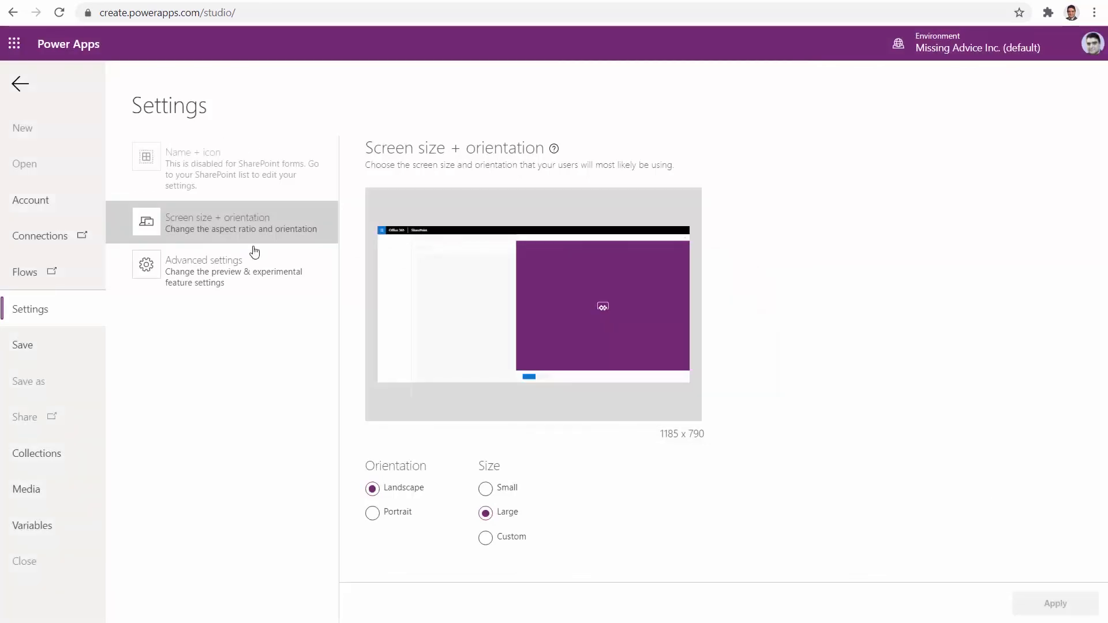
{"action": "left_click", "coordinate": [19, 84]}
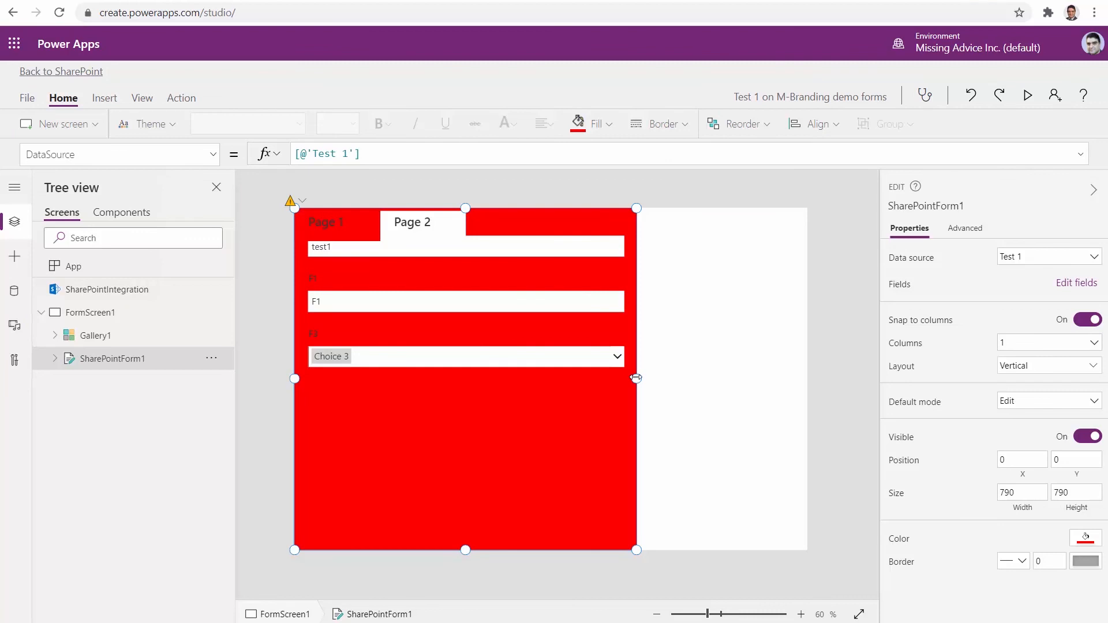
- Widen SharePointForm1 to 1185 so it spans the landscape screen, and publish the saved form to SharePoint
{"action": "left_click_drag", "start_coordinate": [636, 378], "coordinate": [809, 398]}
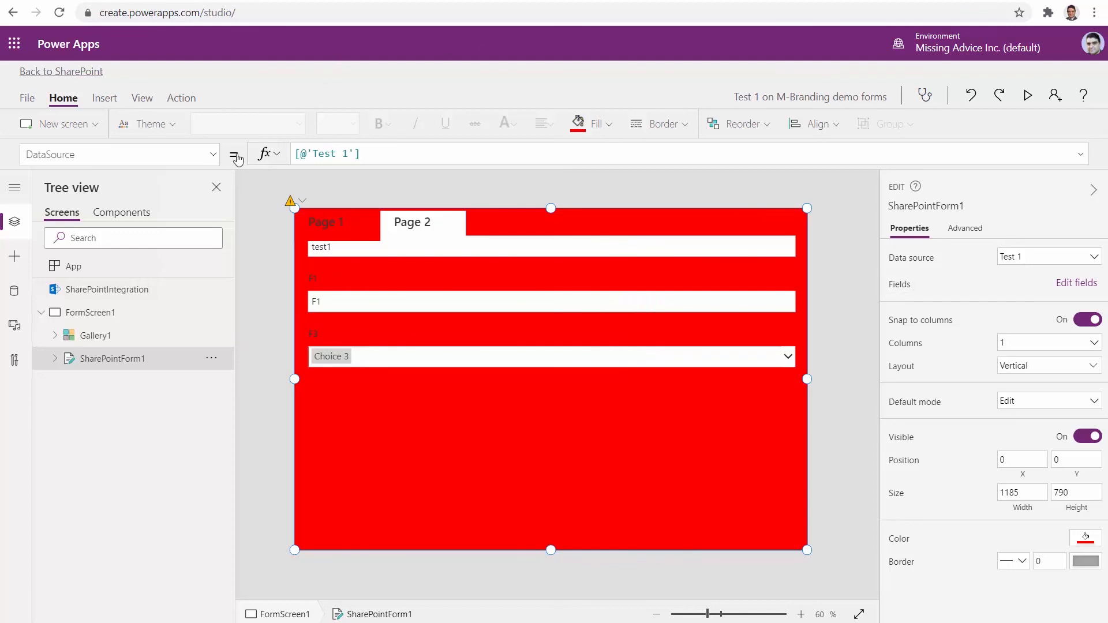
{"action": "key", "text": "ctrl+s"}
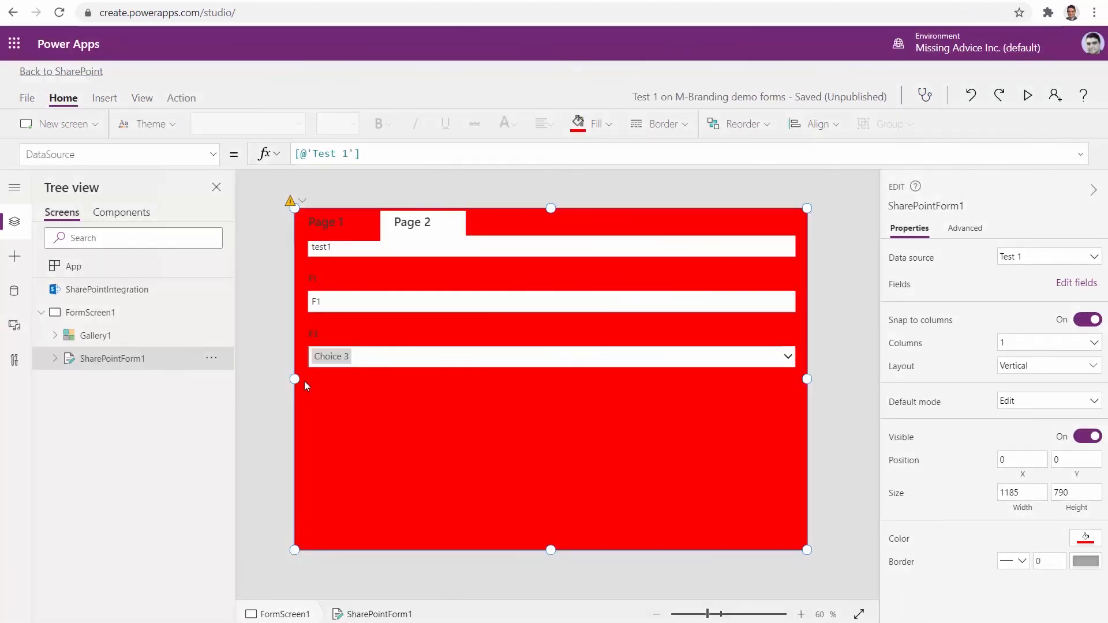
{"action": "left_click", "coordinate": [28, 98]}
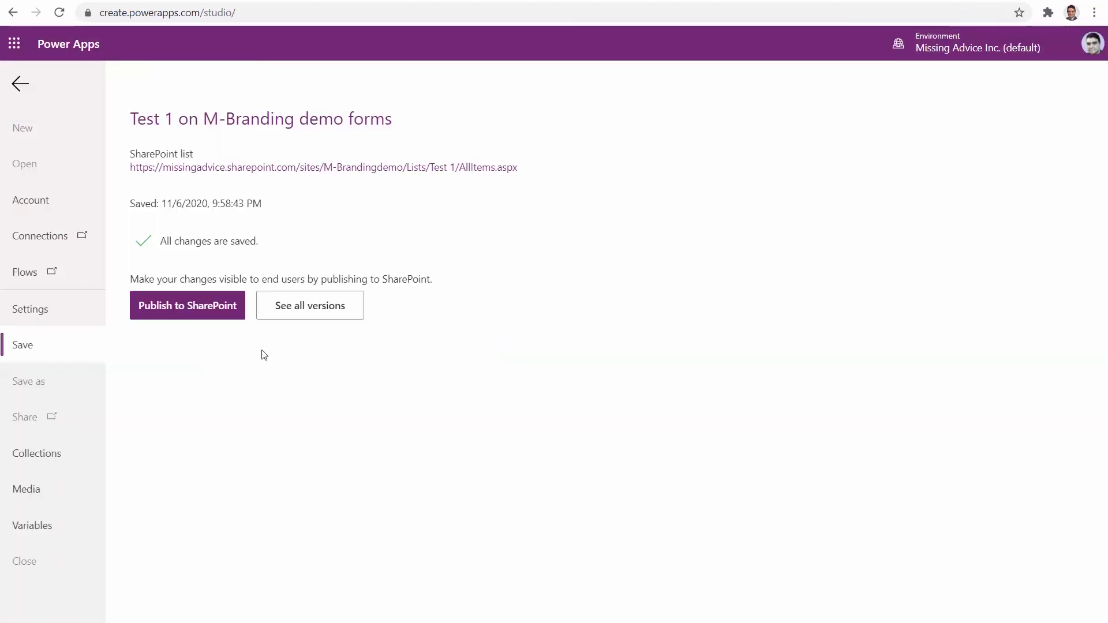
{"action": "left_click", "coordinate": [181, 305]}
{"action": "left_click", "coordinate": [642, 370]}
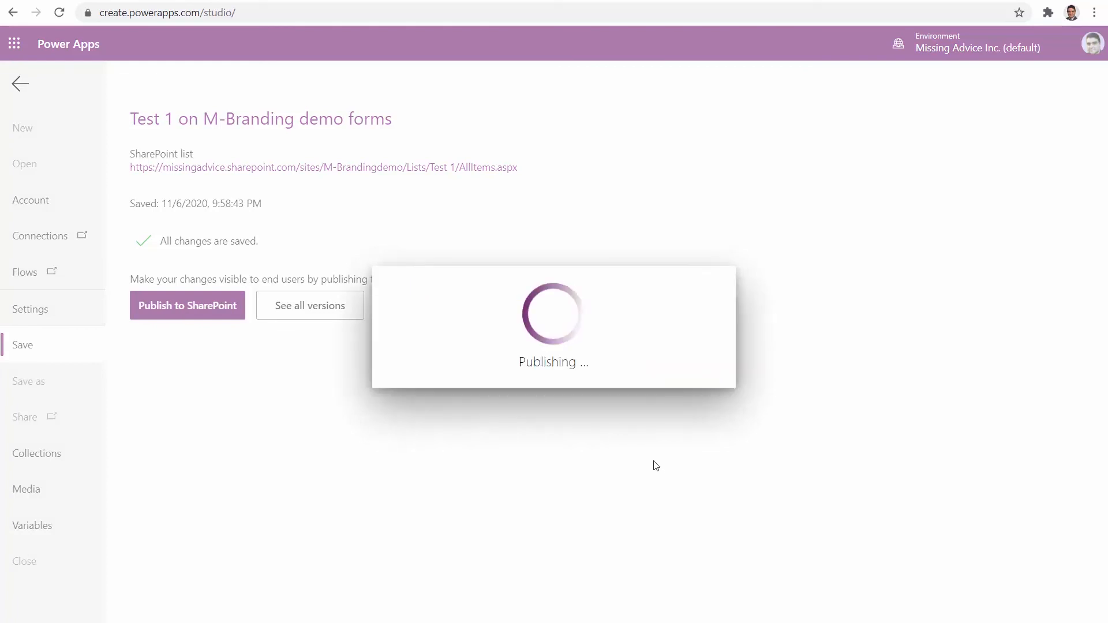
- Switch to SharePoint, reload the Test 1 list, and open a new item form to check the landscape layout
{"action": "left_click", "coordinate": [270, 2]}
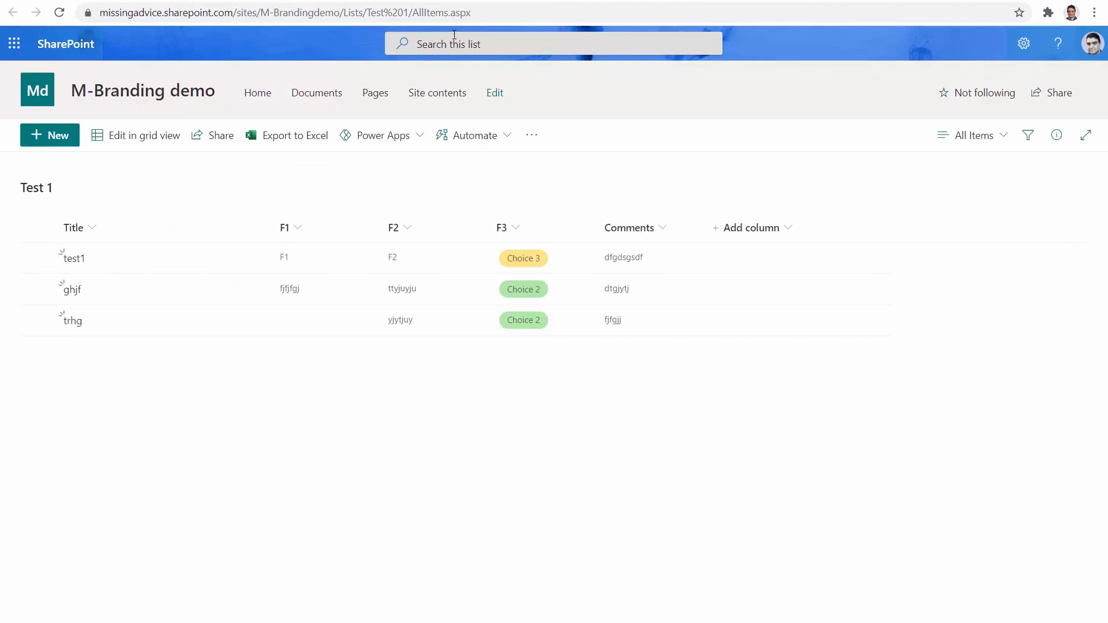
{"action": "left_click", "coordinate": [450, 6]}
{"action": "key", "text": "Return"}
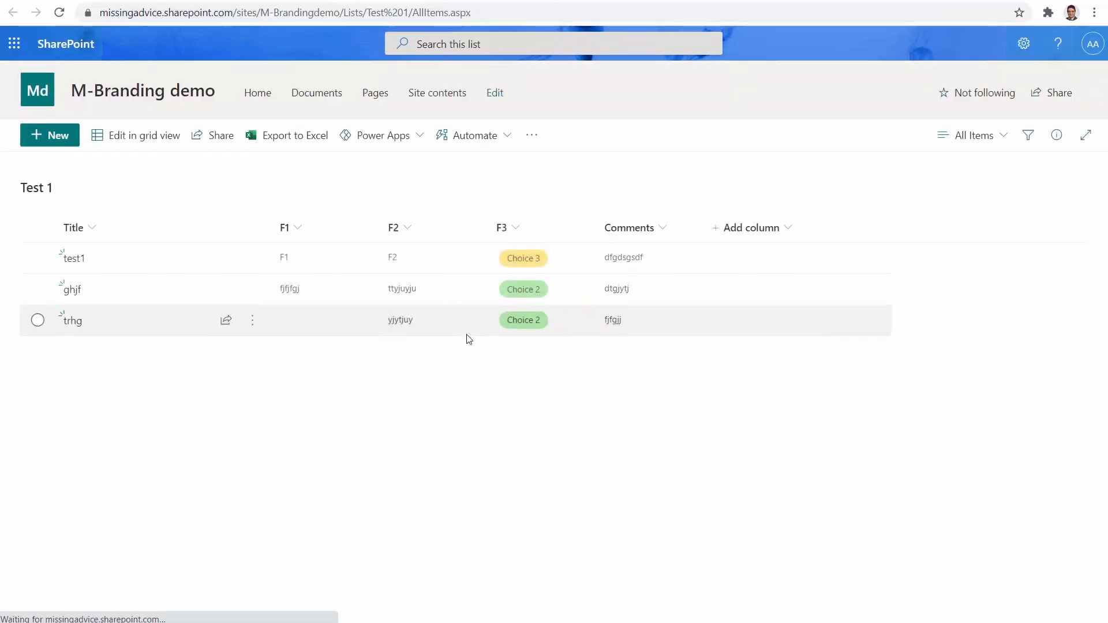
{"action": "left_click", "coordinate": [47, 136]}
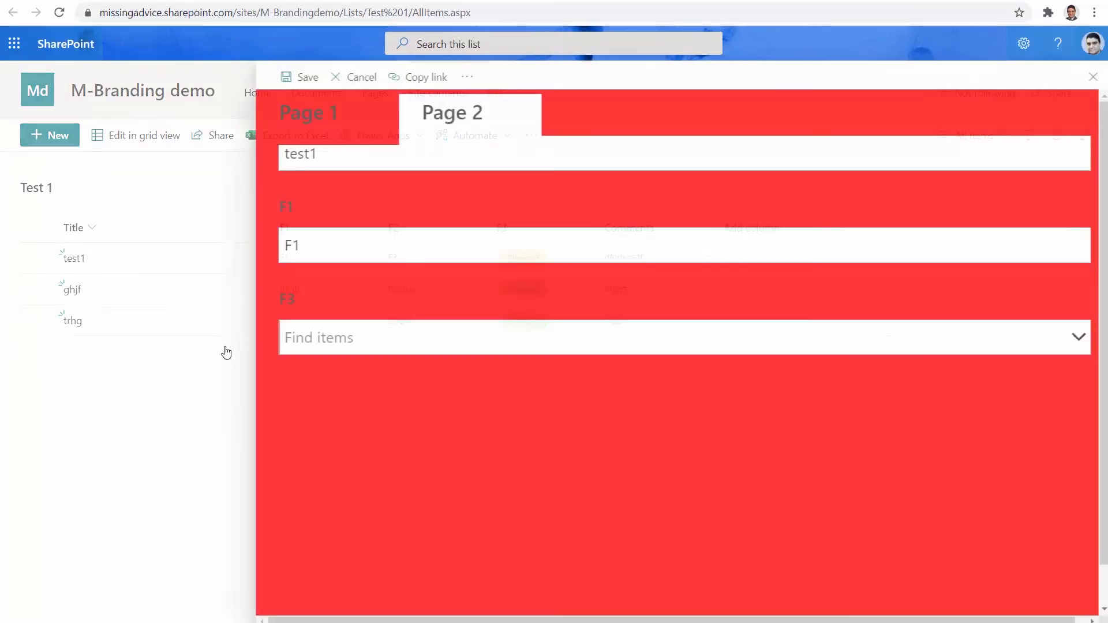